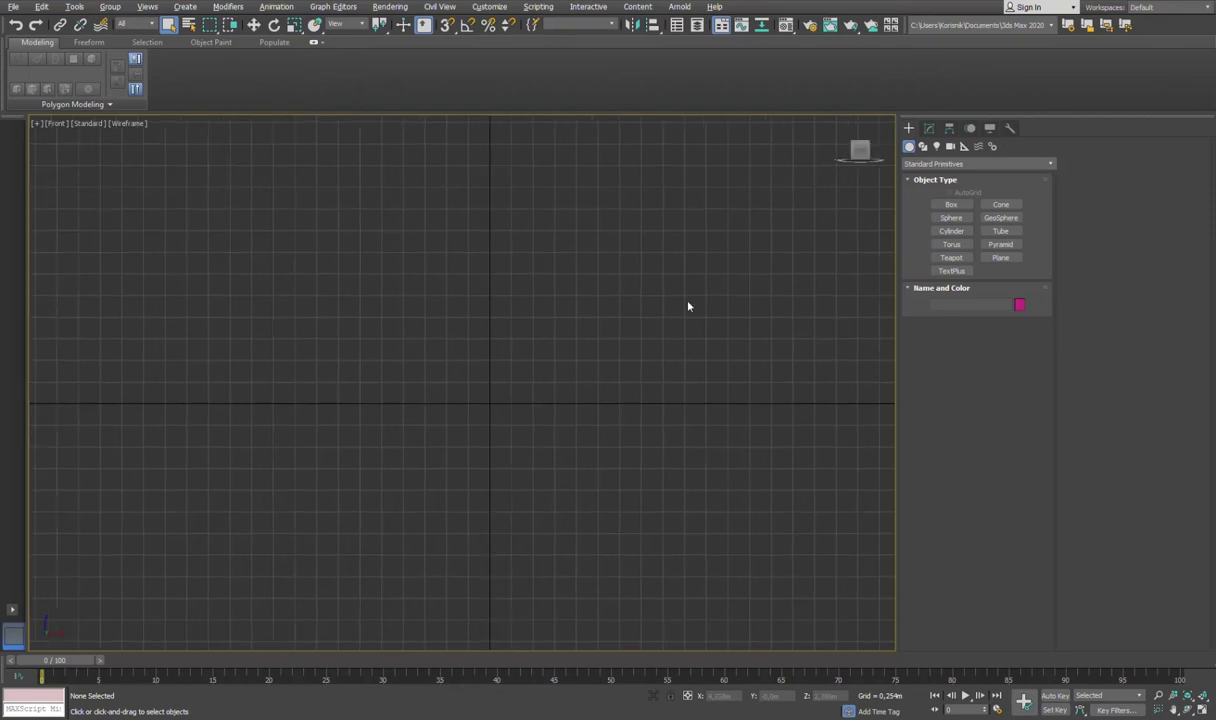
# Step: Draw a tall Plane in the Front view and convert it to Editable Poly
pyautogui.press('f')
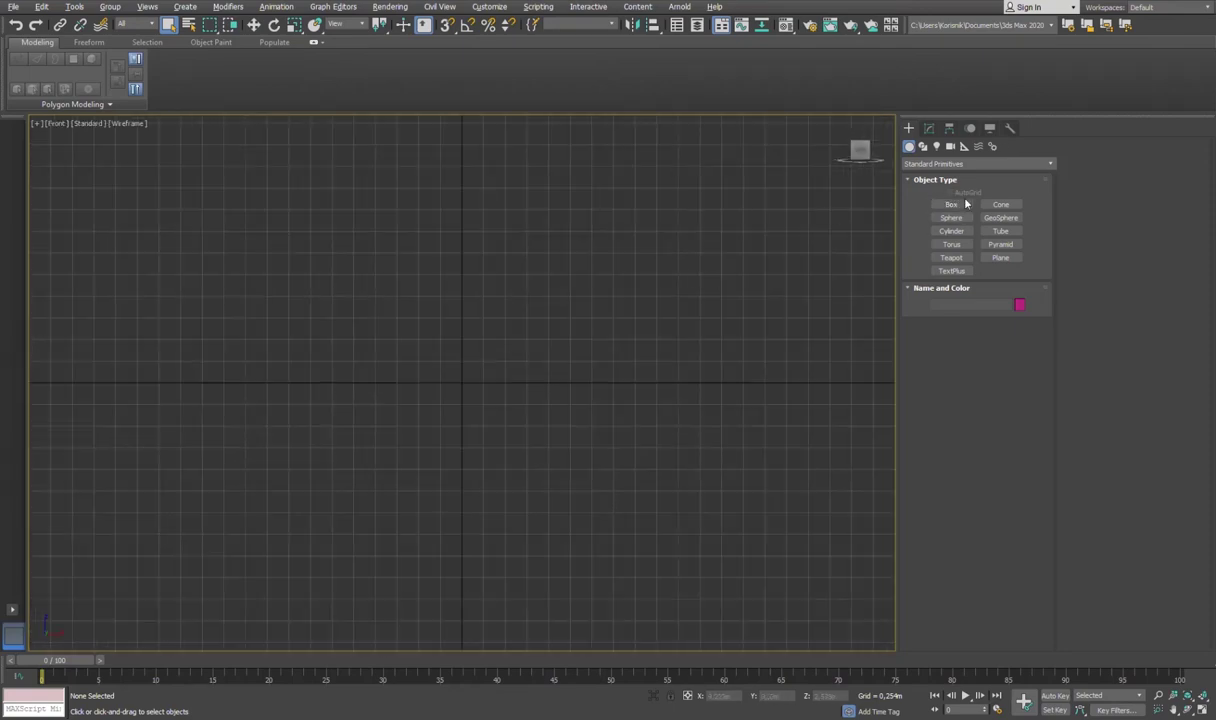
pyautogui.moveTo(609, 330); pyautogui.dragTo(620, 330, button='middle')
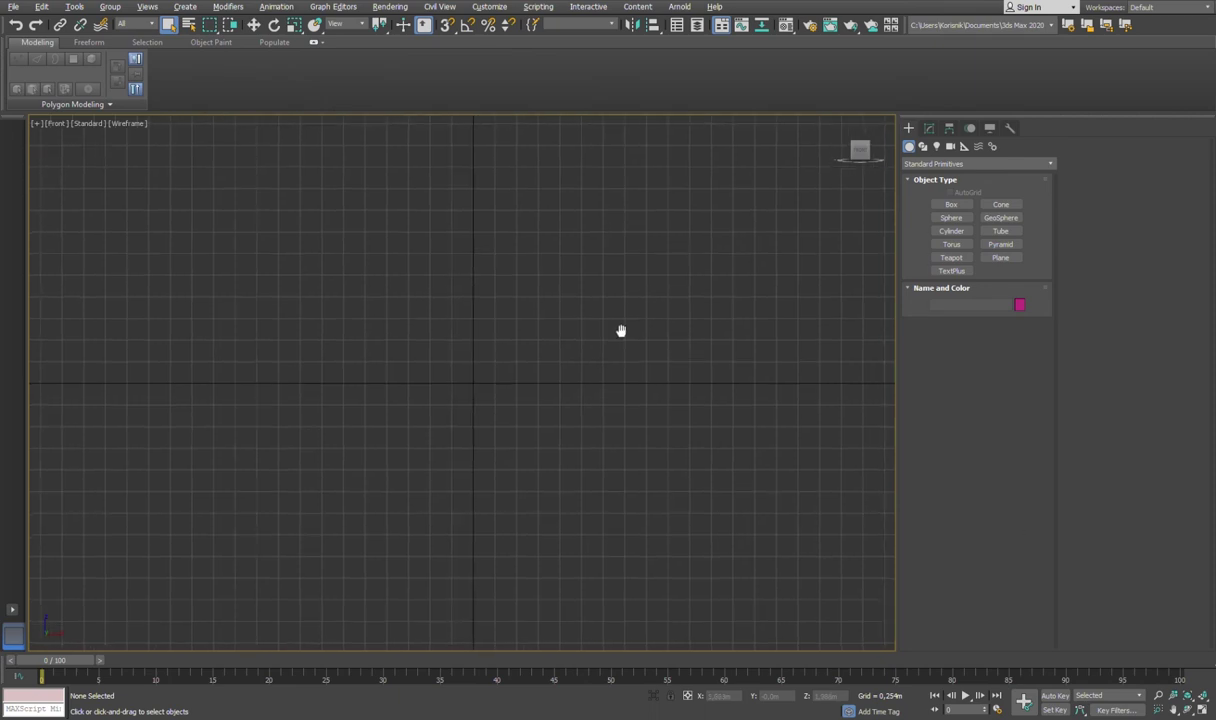
pyautogui.click(1000, 257)
pyautogui.moveTo(438, 218); pyautogui.dragTo(535, 504)
pyautogui.click(929, 128)
pyautogui.rightClick(938, 182)
pyautogui.click(928, 261)
# Step: Add a horizontal edge loop and move the top vertices to taper the plane upward
pyautogui.click(486, 407)
pyautogui.press('w')
pyautogui.click(535, 503)
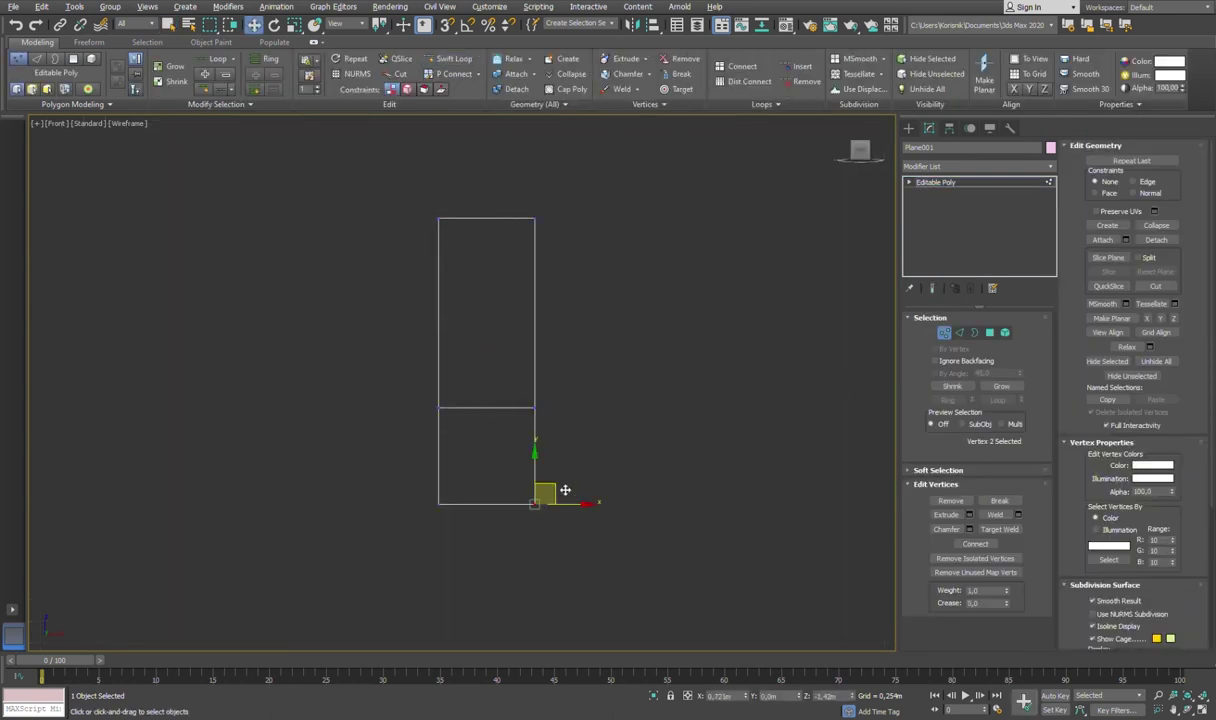
pyautogui.moveTo(445, 404); pyautogui.dragTo(441, 389)
pyautogui.moveTo(438, 218); pyautogui.dragTo(466, 183)
pyautogui.moveTo(535, 218); pyautogui.dragTo(513, 133)
# Step: Move the left-side vertices to shape the dagger outline
pyautogui.click(453, 58)
pyautogui.rightClick(487, 265)
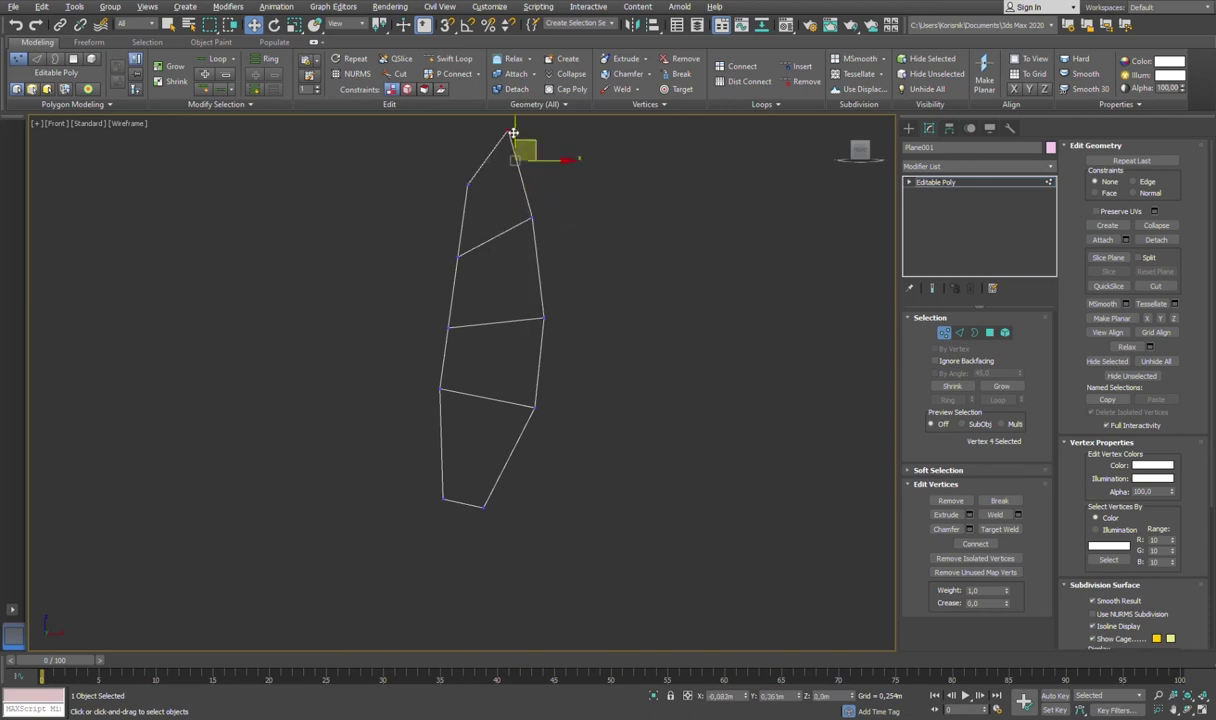
pyautogui.moveTo(472, 133); pyautogui.dragTo(490, 223, button='middle')
pyautogui.click(478, 413)
pyautogui.moveTo(682, 326); pyautogui.dragTo(692, 342, button='middle')
pyautogui.moveTo(524, 290); pyautogui.dragTo(559, 182, button='middle')
# Step: Insert two Swift Loops near the bottom and move vertices to shape the guard and tip
pyautogui.hotkey('shift', 'alt', 'w')
pyautogui.click(528, 447)
pyautogui.click(548, 396)
pyautogui.rightClick(548, 396)
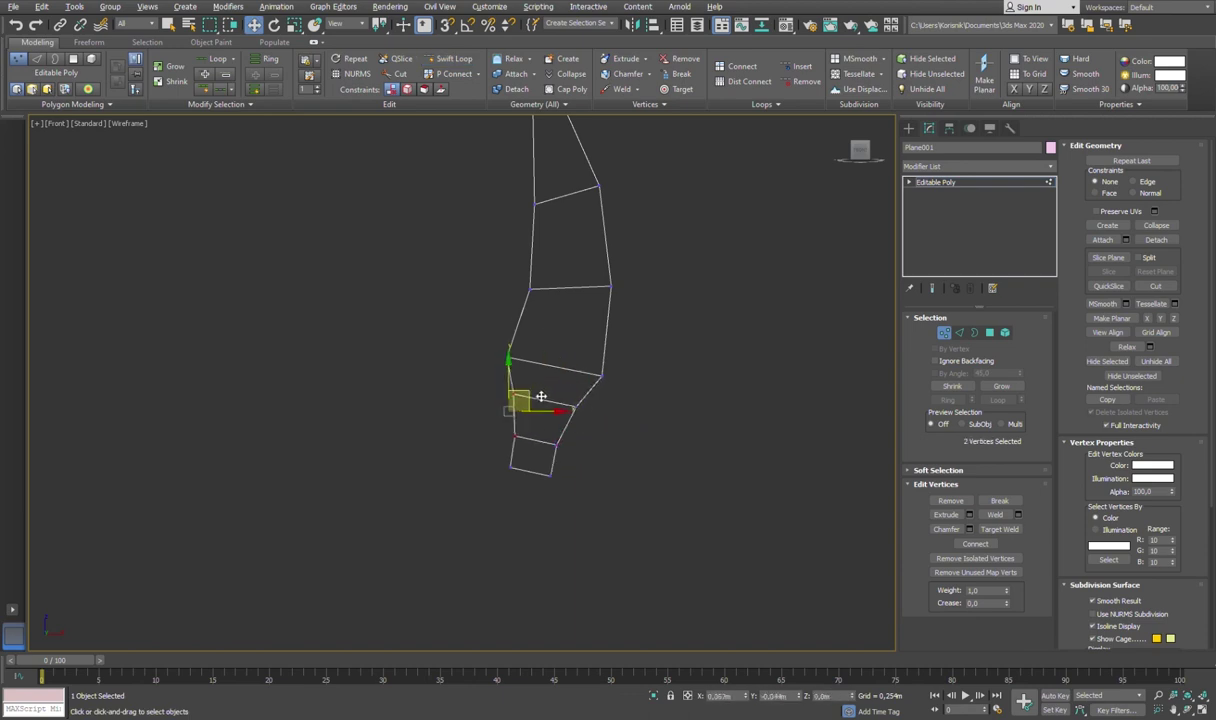
pyautogui.moveTo(553, 272); pyautogui.dragTo(560, 330, button='middle')
pyautogui.click(540, 263)
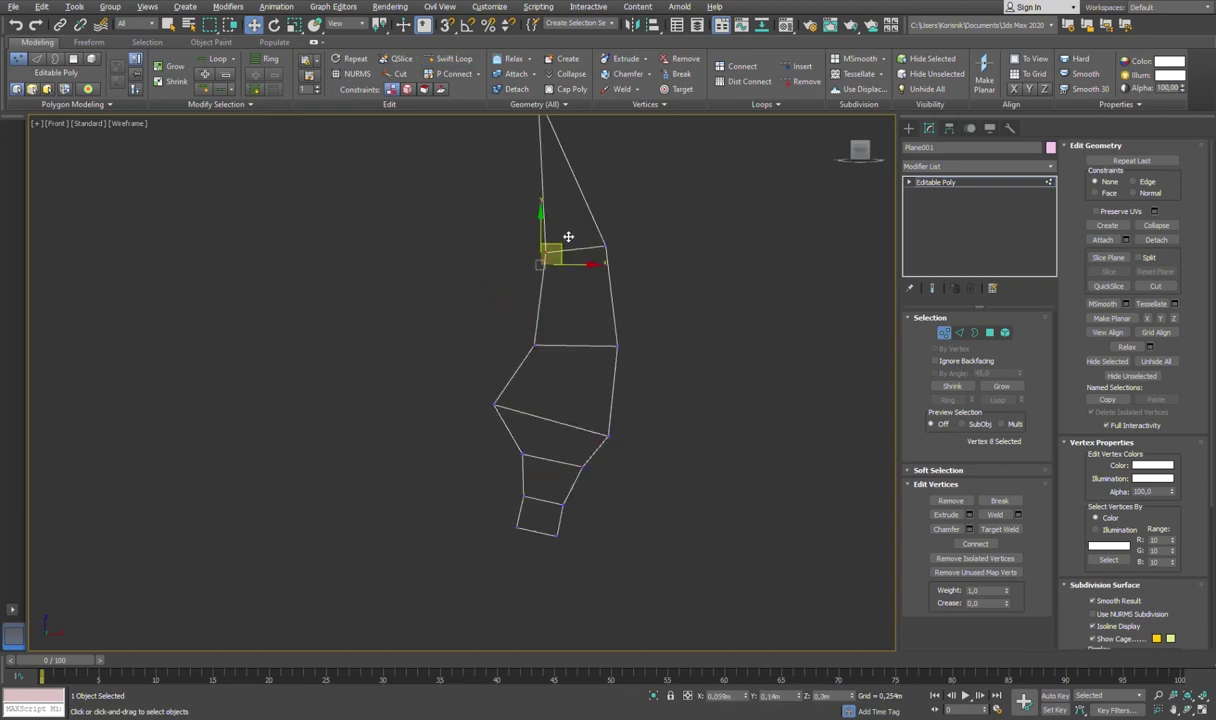
pyautogui.moveTo(568, 236); pyautogui.dragTo(580, 313, button='middle')
pyautogui.click(550, 172)
pyautogui.scroll(3, 643, 307)
pyautogui.scroll(3, 581, 380)
pyautogui.hotkey('alt', 'c')
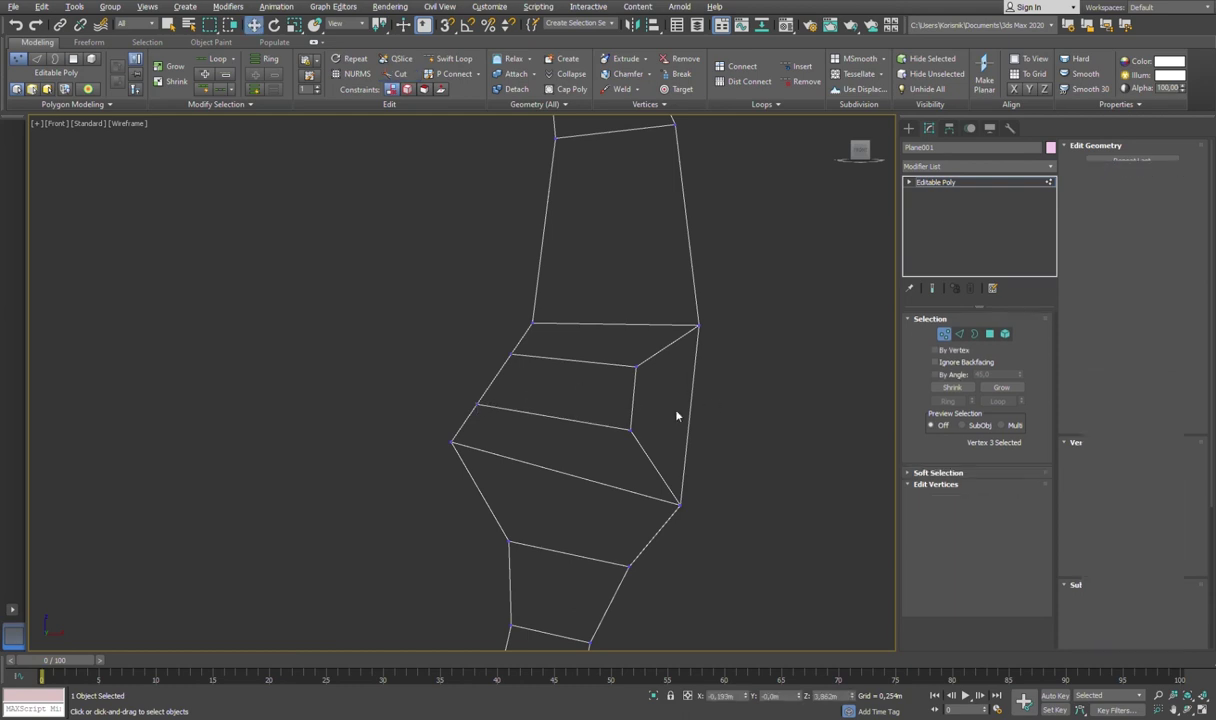
# Step: Move the apex vertex up and right and nudge the lower vertex rightward
pyautogui.click(944, 332)
pyautogui.click(944, 332)
pyautogui.press('w')
pyautogui.moveTo(535, 326); pyautogui.dragTo(576, 270)
pyautogui.moveTo(512, 354); pyautogui.dragTo(536, 350)
pyautogui.click(555, 292)
pyautogui.scroll(-2, 853, 411)
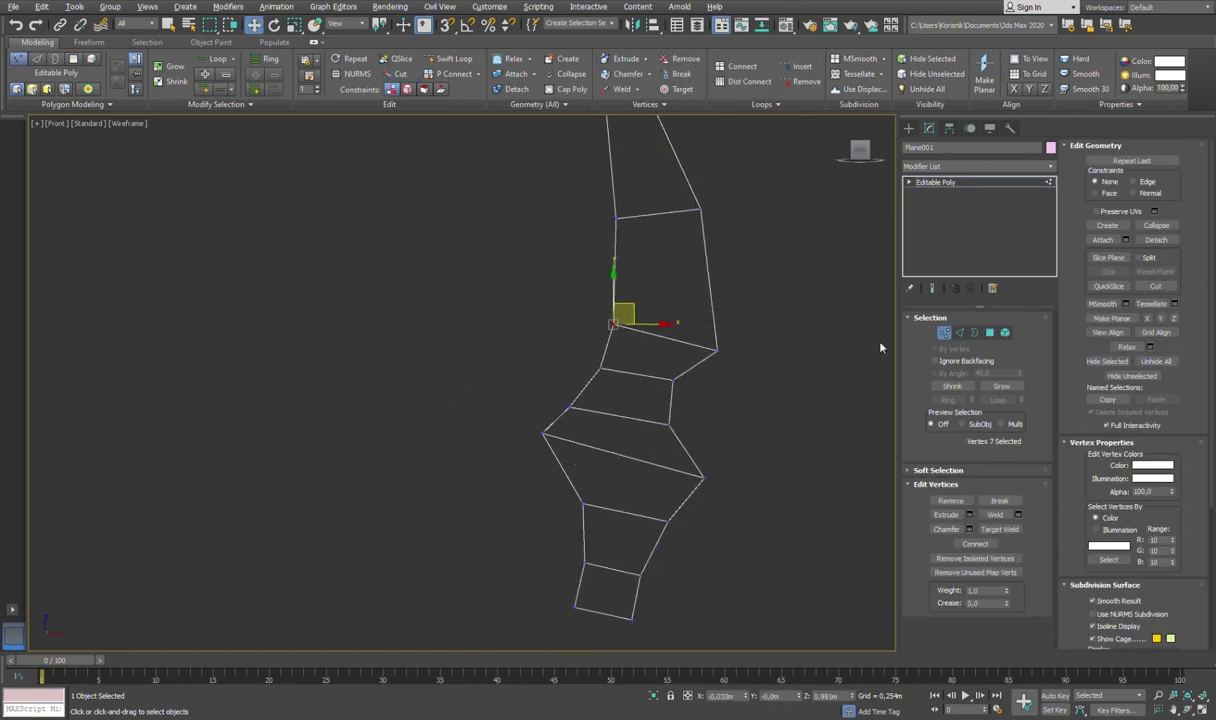
pyautogui.scroll(2, 643, 467)
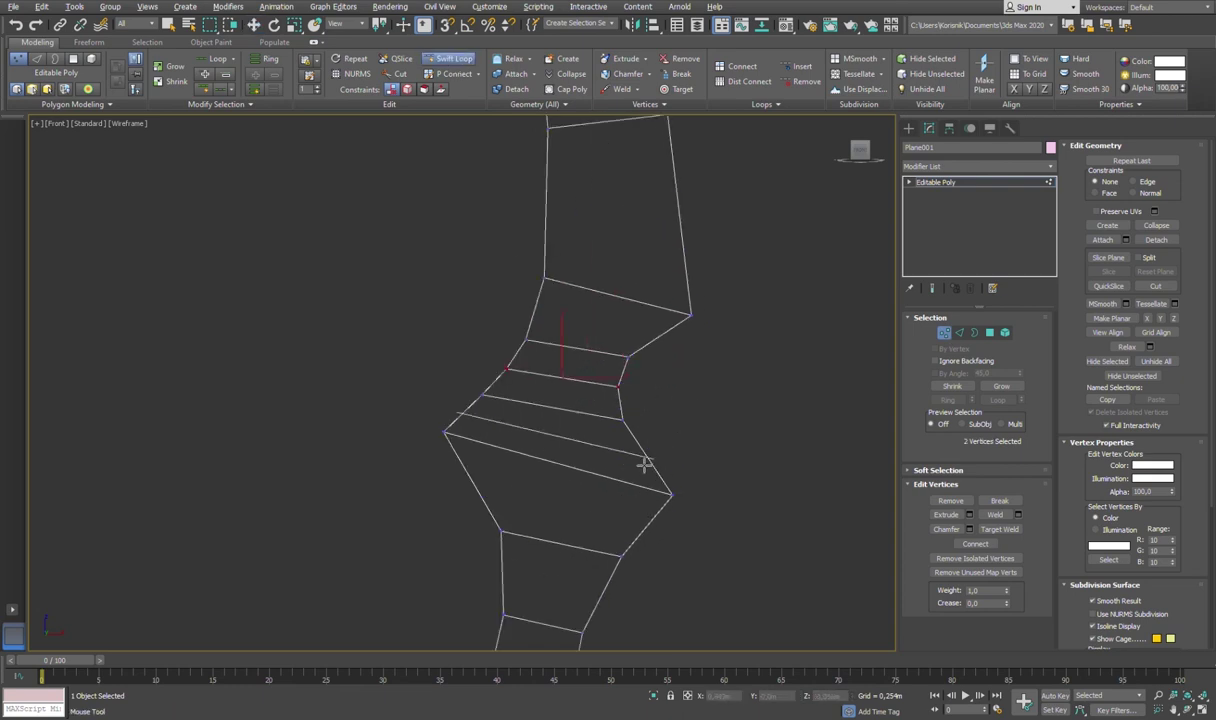
# Step: Adjust left- and right-edge vertices and insert further edge loops along the blade
pyautogui.click(600, 312)
pyautogui.scroll(3, 442, 423)
pyautogui.click(780, 428)
pyautogui.moveTo(815, 392); pyautogui.dragTo(565, 426, button='middle')
pyautogui.click(530, 341)
pyautogui.scroll(-3, 656, 370)
pyautogui.scroll(-2, 629, 303)
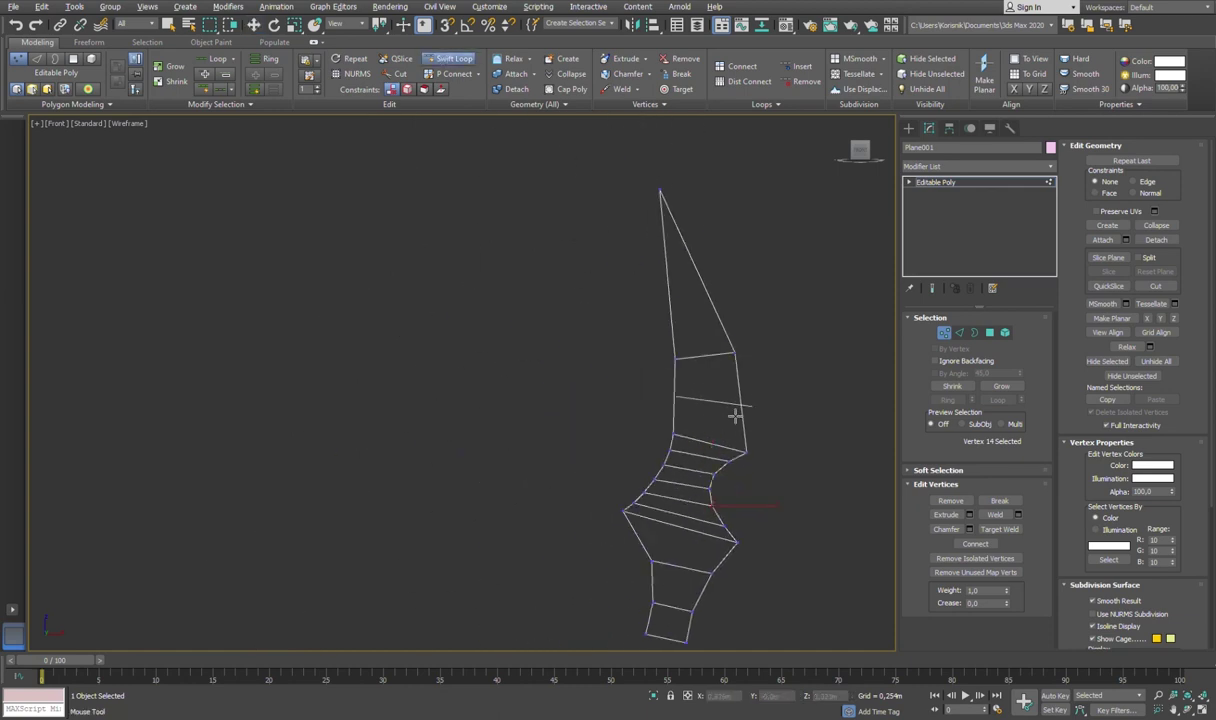
pyautogui.rightClick(796, 334)
pyautogui.moveTo(743, 564); pyautogui.dragTo(741, 424, button='middle')
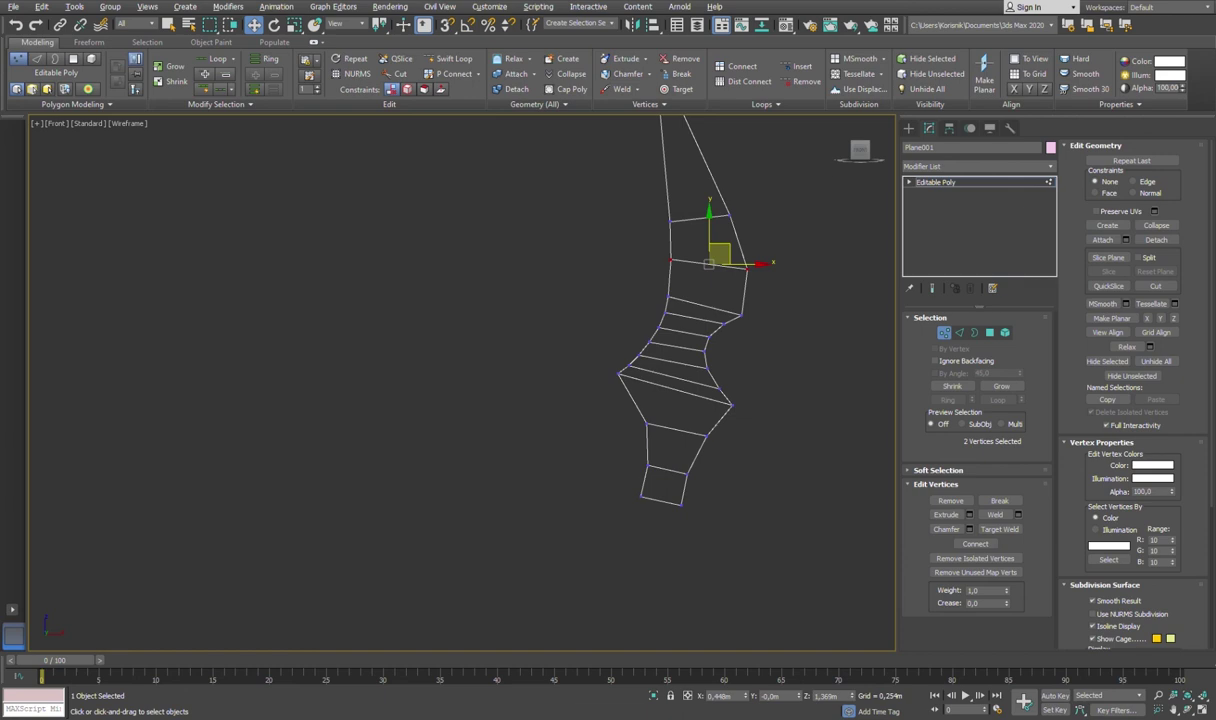
# Step: Cut new edges across the guard area to split the centre column
pyautogui.moveTo(676, 357); pyautogui.dragTo(580, 360, button='middle')
pyautogui.hotkey('alt', 'c')
pyautogui.scroll(3, 535, 592)
pyautogui.moveTo(591, 376); pyautogui.dragTo(578, 441, button='middle')
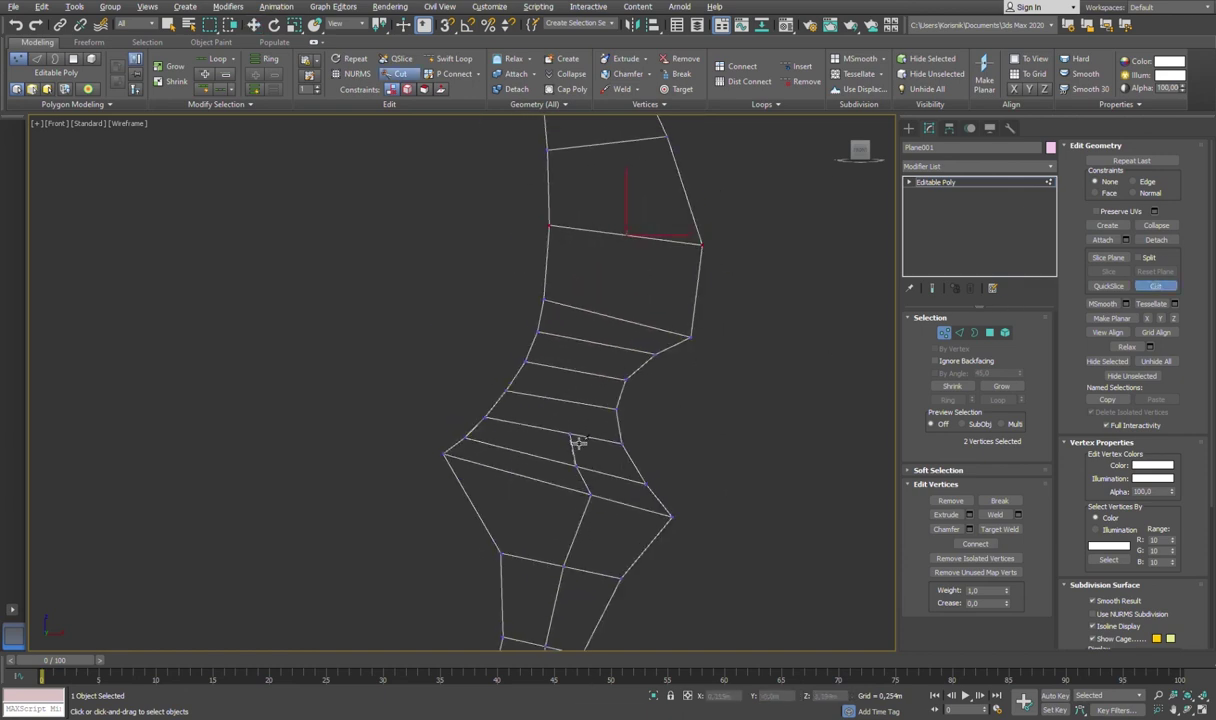
pyautogui.scroll(2, 646, 340)
pyautogui.scroll(-3, 660, 480)
pyautogui.scroll(-3, 746, 412)
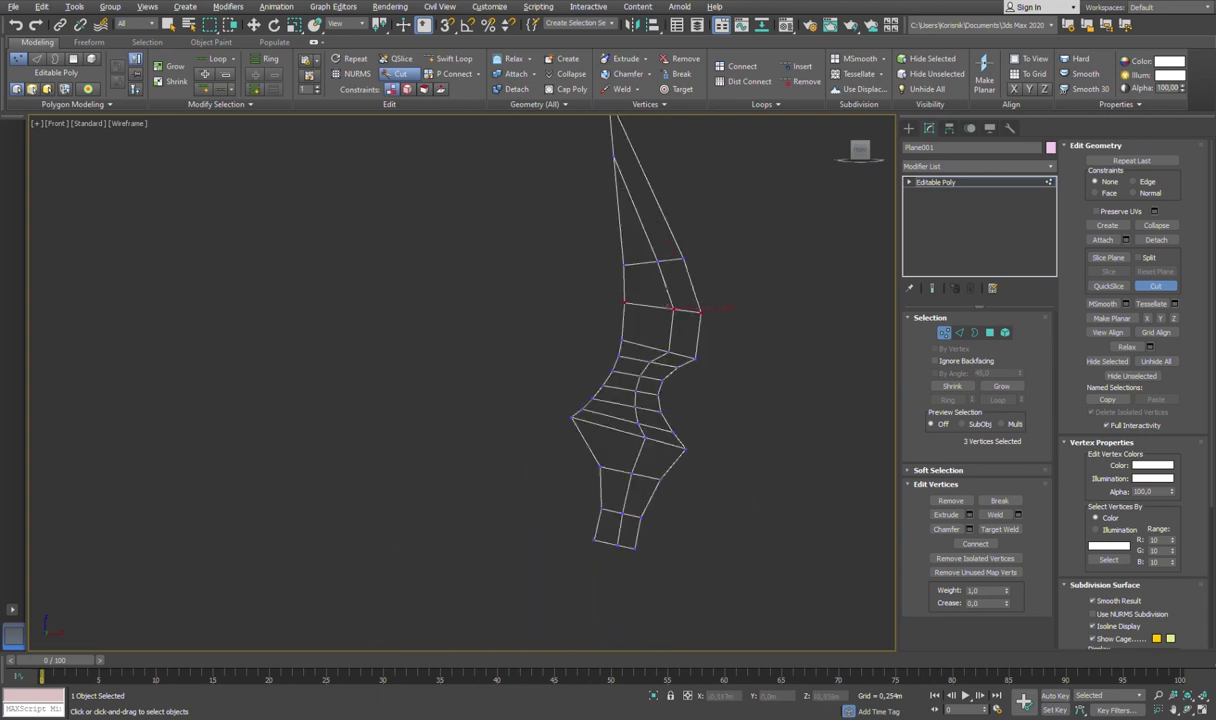
pyautogui.rightClick(600, 438)
# Step: Switch to polygon level and orbit around the blade to inspect the mesh
pyautogui.scroll(4, 606, 593)
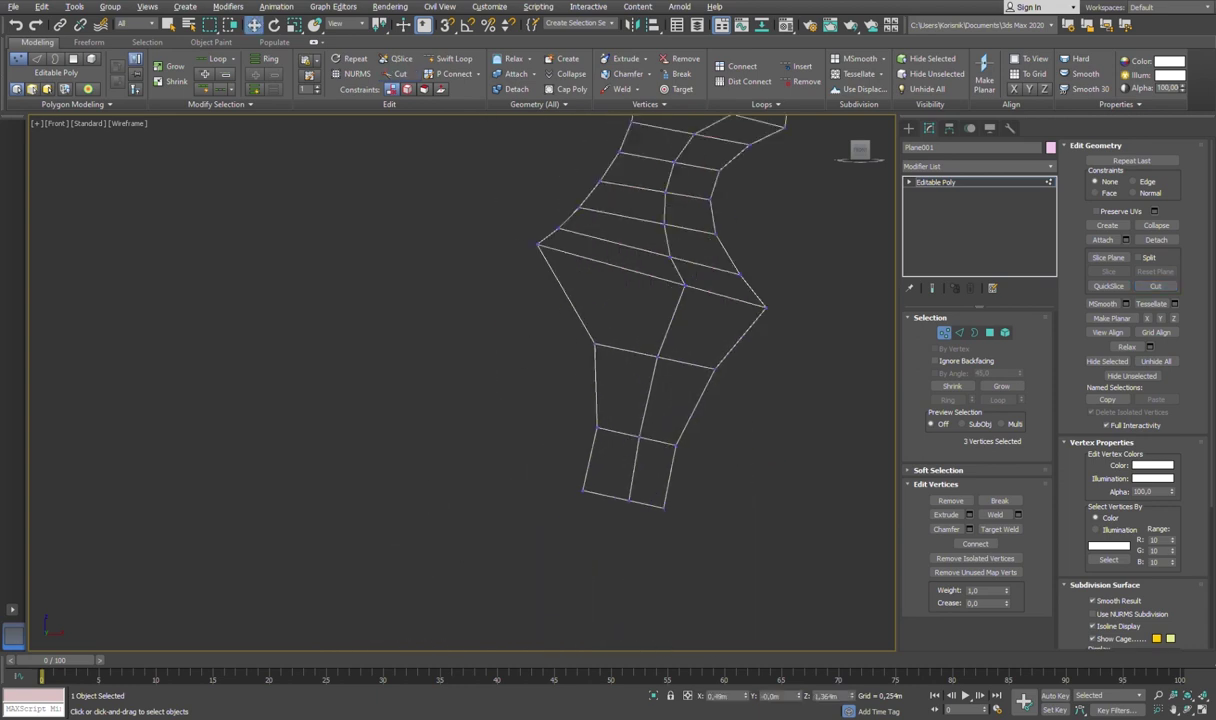
pyautogui.scroll(-3, 597, 447)
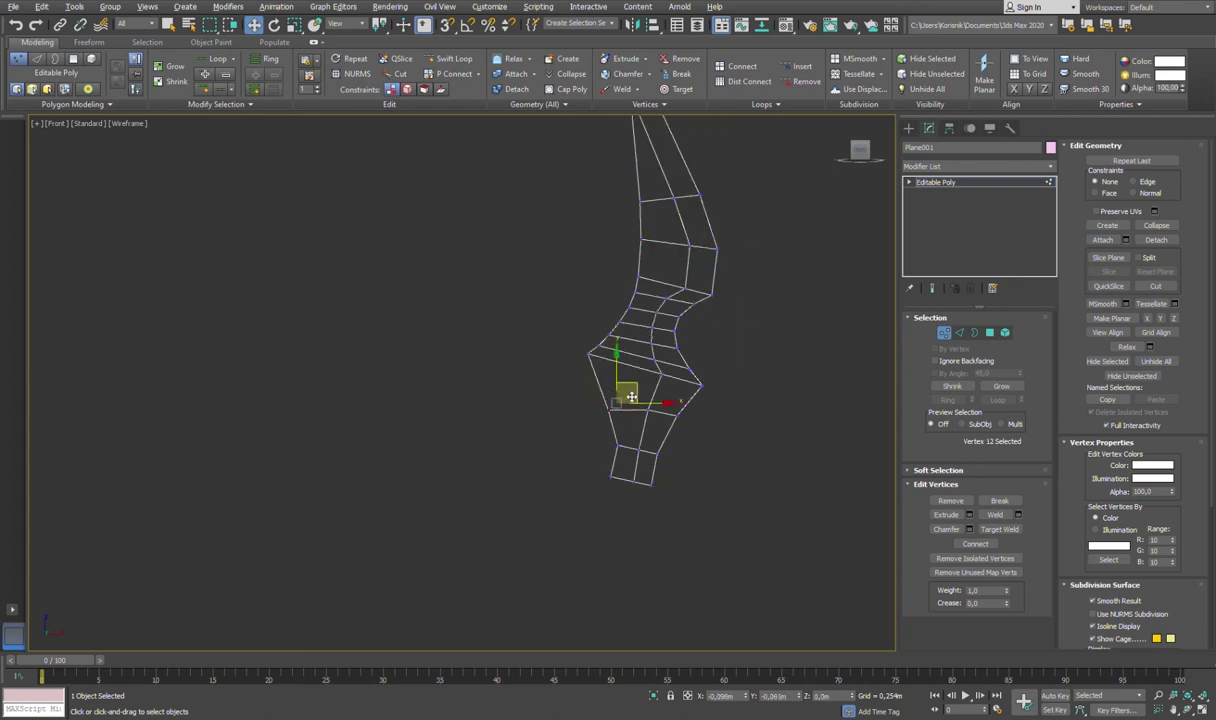
pyautogui.scroll(2, 675, 342)
pyautogui.scroll(2, 706, 263)
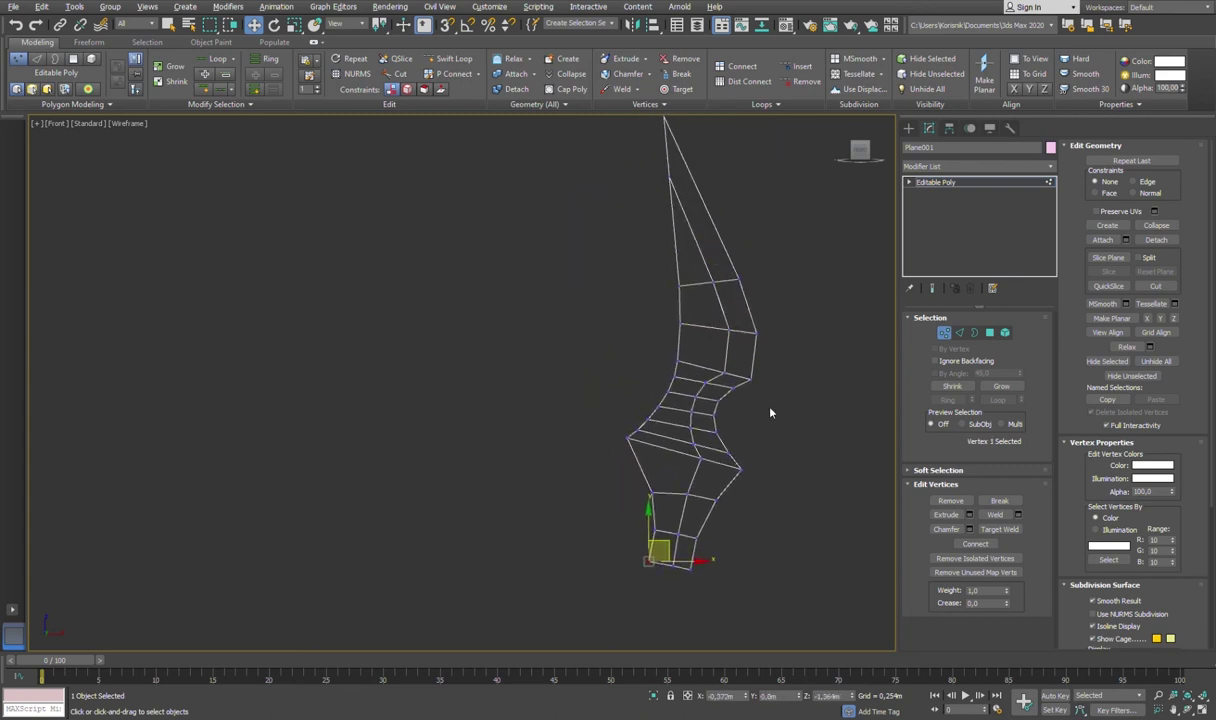
pyautogui.press('4')
pyautogui.moveTo(676, 540)
pyautogui.keyDown('alt'); pyautogui.mouseDown(button='middle')
pyautogui.moveTo(738, 455)
pyautogui.moveTo(654, 236)
pyautogui.moveTo(676, 271)
pyautogui.moveTo(644, 232)
pyautogui.mouseUp(button='middle'); pyautogui.keyUp('alt')
# Step: Select the two top vertices and inspect the mesh edge-on from several angles
pyautogui.press('1')
pyautogui.keyDown('ctrl'); pyautogui.moveTo(644, 232); pyautogui.dragTo(672, 170); pyautogui.keyUp('ctrl')
pyautogui.moveTo(640, 396)
pyautogui.keyDown('alt'); pyautogui.mouseDown(button='middle')
pyautogui.moveTo(731, 453)
pyautogui.moveTo(675, 416)
pyautogui.moveTo(632, 456)
pyautogui.moveTo(695, 426)
pyautogui.mouseUp(button='middle'); pyautogui.keyUp('alt')
pyautogui.press('4')
pyautogui.press('f')
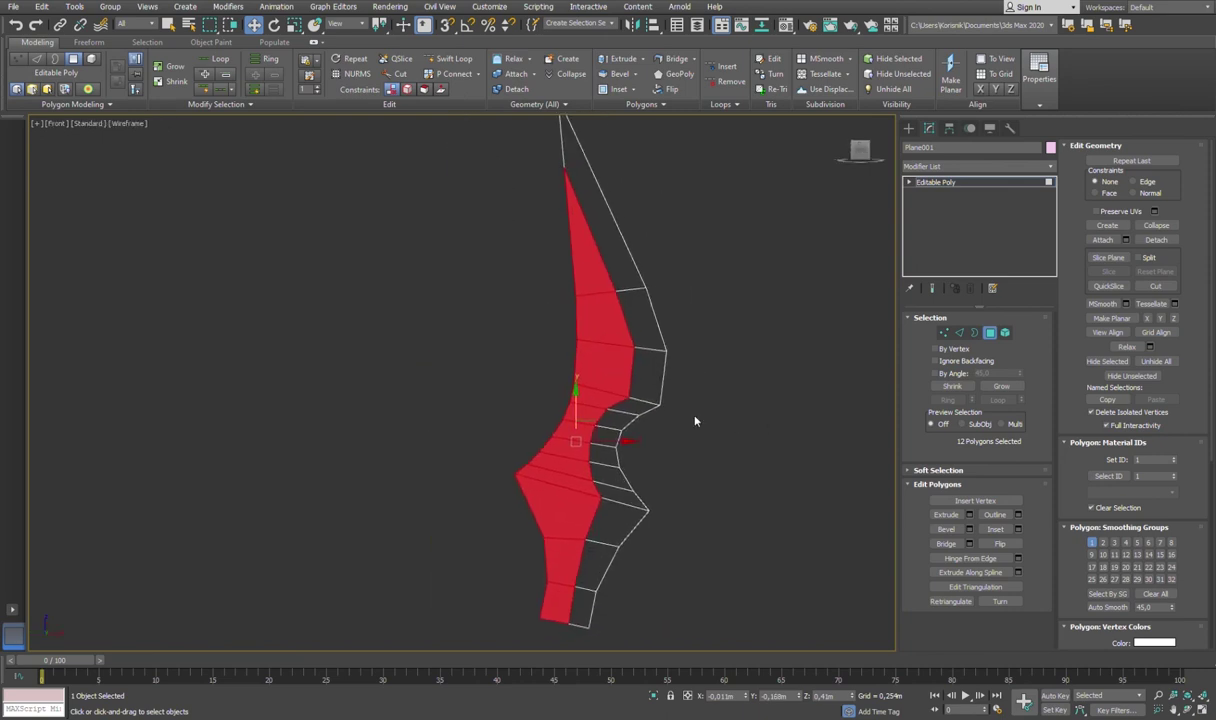
pyautogui.moveTo(690, 473)
pyautogui.keyDown('alt'); pyautogui.mouseDown(button='middle')
pyautogui.moveTo(660, 312)
pyautogui.moveTo(605, 340)
pyautogui.mouseUp(button='middle'); pyautogui.keyUp('alt')
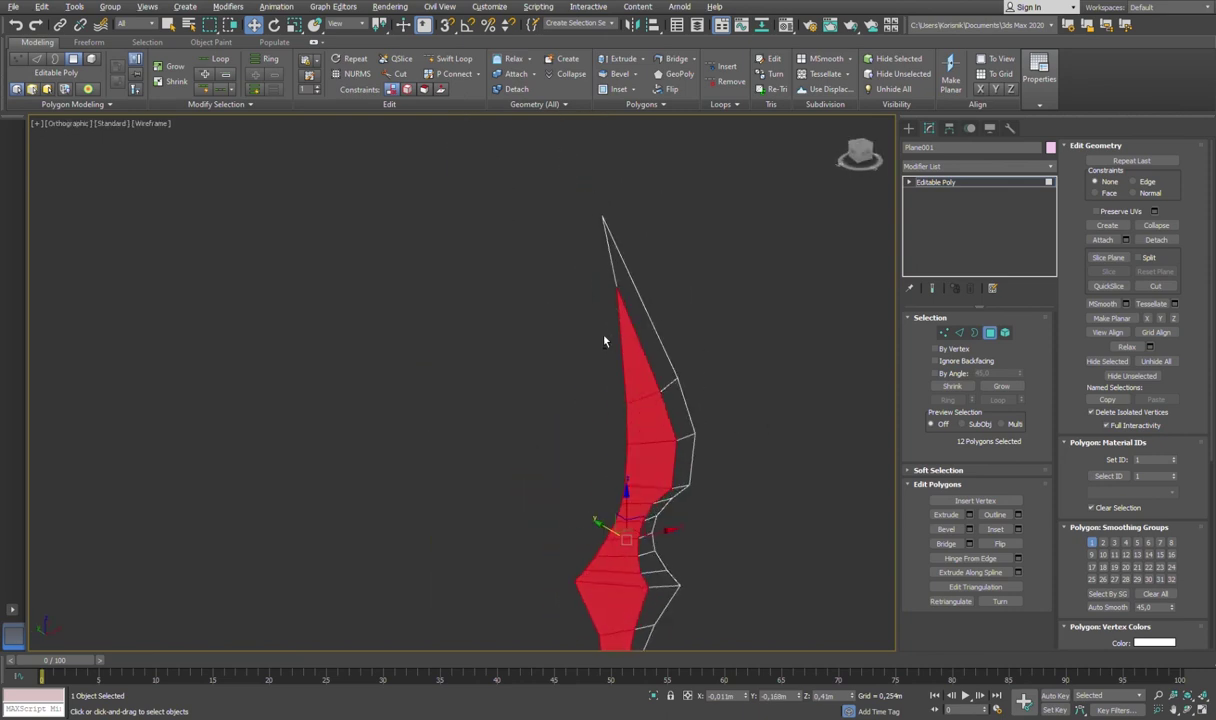
pyautogui.click(944, 332)
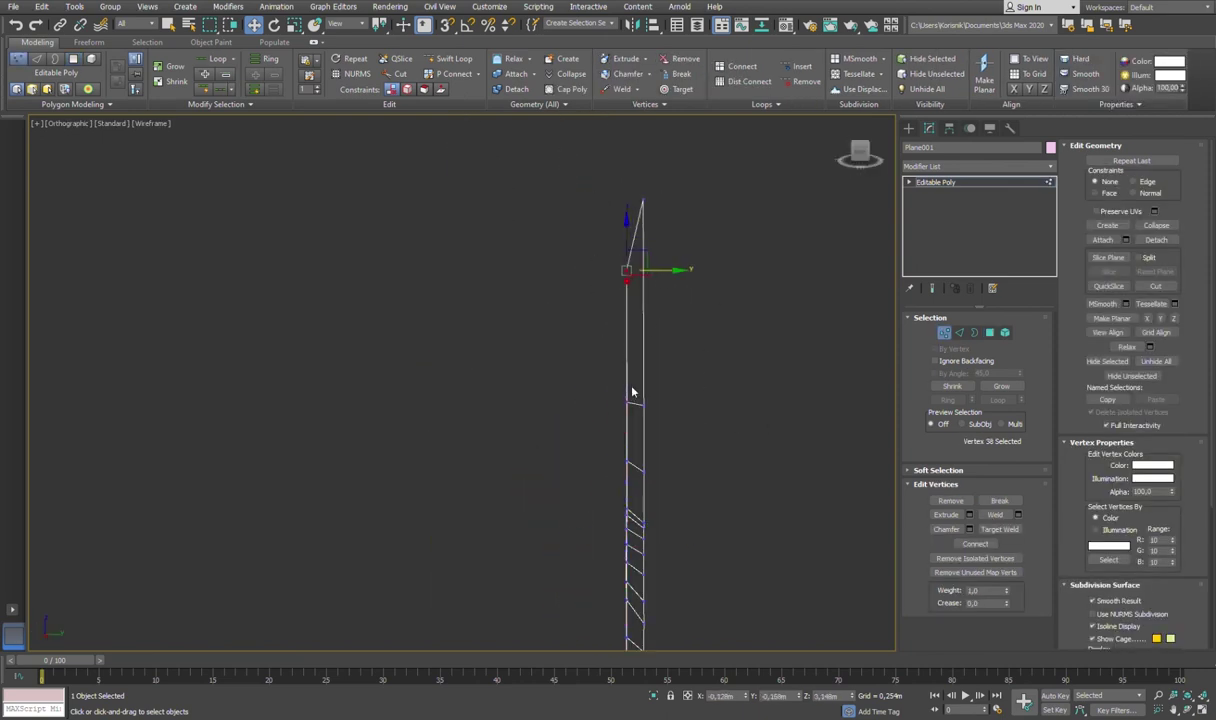
pyautogui.keyDown('alt'); pyautogui.moveTo(636, 399); pyautogui.dragTo(760, 427, button='middle'); pyautogui.keyUp('alt')
# Step: Flatten the selected edges straight with Make Planar X
pyautogui.press('2')
pyautogui.scroll(3, 592, 372)
pyautogui.scroll(-2, 592, 372)
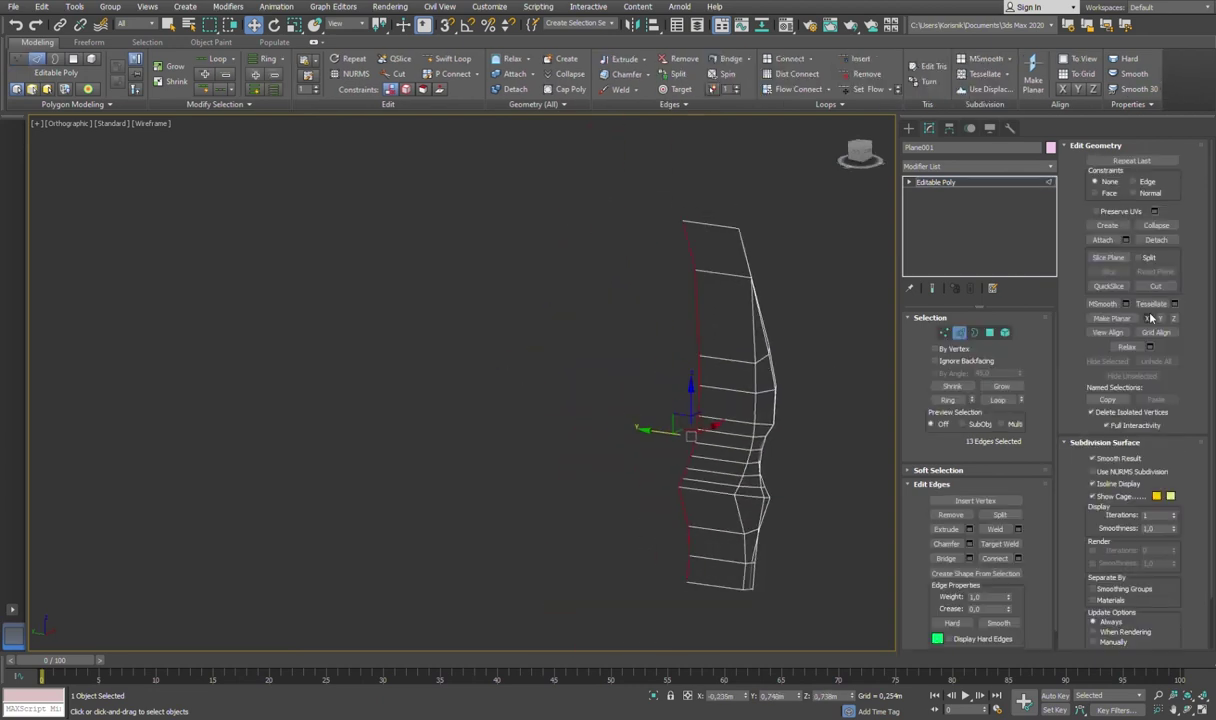
pyautogui.click(1149, 318)
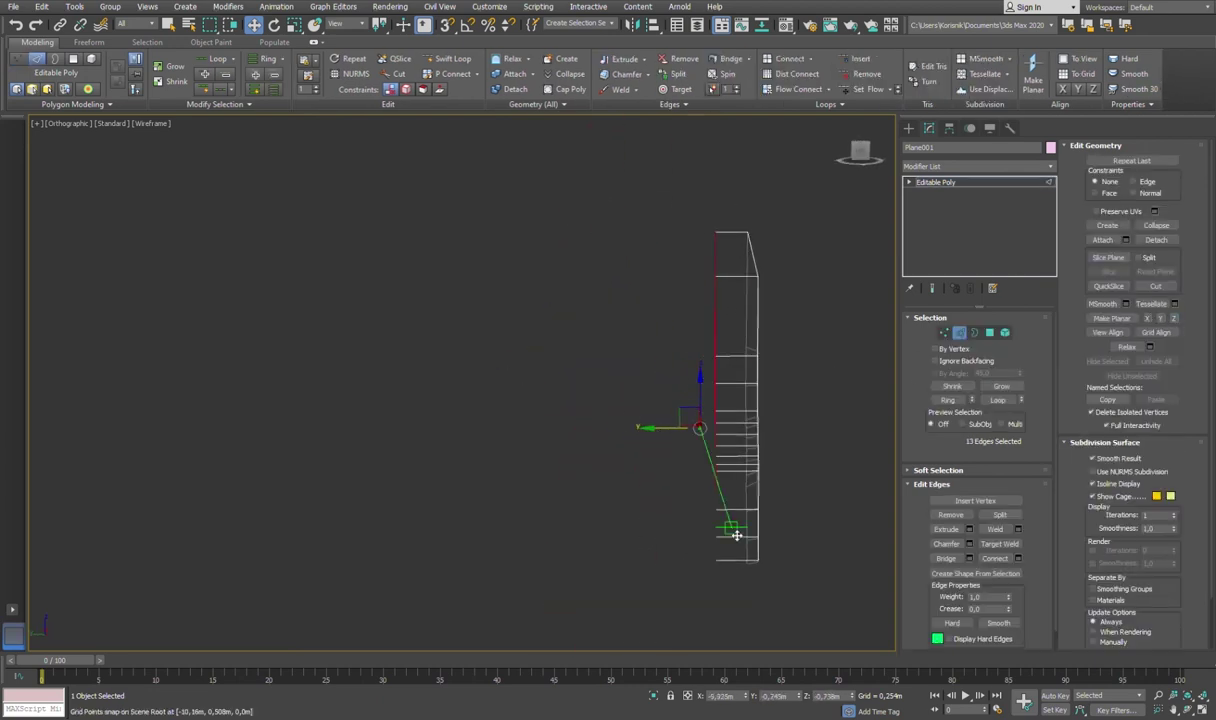
pyautogui.keyDown('alt'); pyautogui.moveTo(434, 440); pyautogui.dragTo(560, 430, button='middle'); pyautogui.keyUp('alt')
pyautogui.press('6')
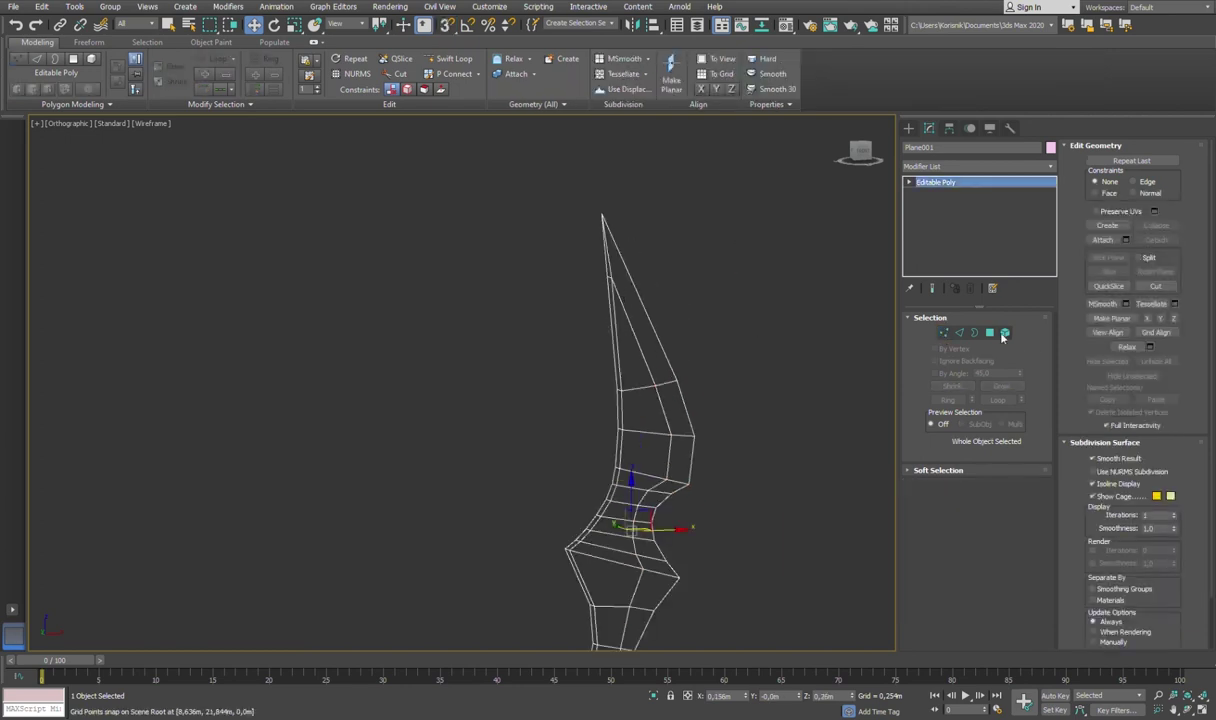
pyautogui.press('4')
# Step: Select the polygon strips on both blade edges and switch the viewport to Clay shading
pyautogui.keyDown('alt'); pyautogui.moveTo(640, 380); pyautogui.dragTo(673, 361, button='middle'); pyautogui.keyUp('alt')
pyautogui.click(651, 526)
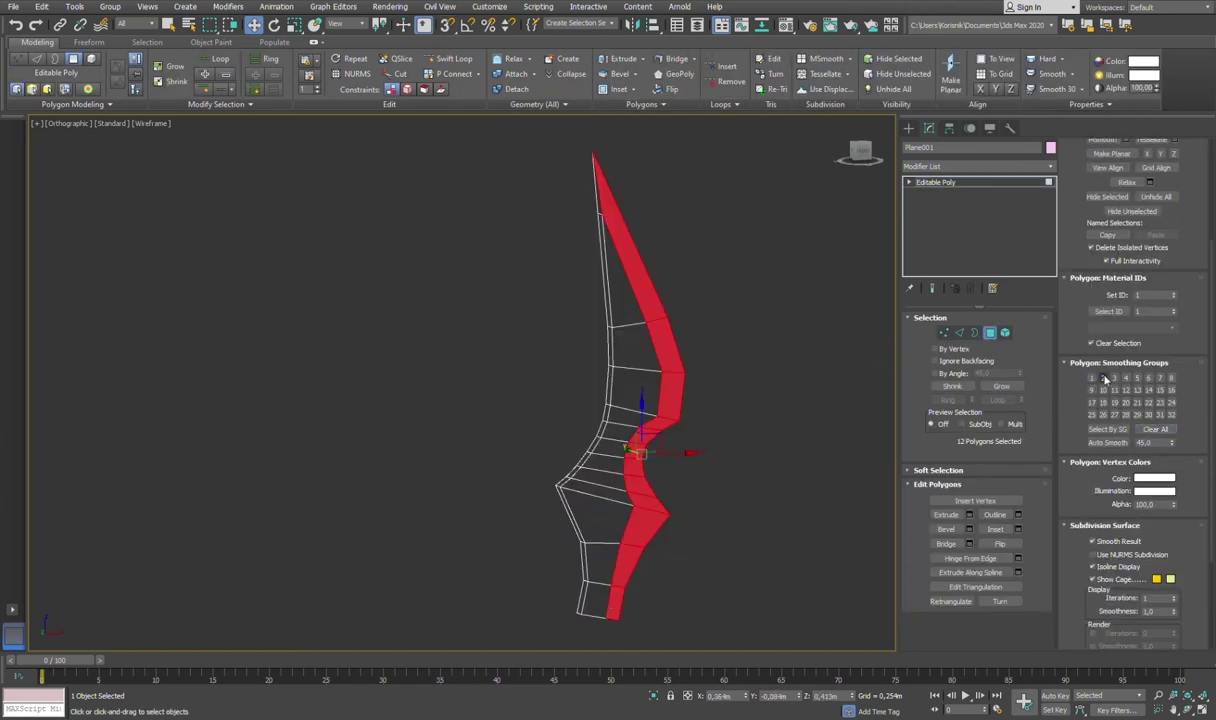
pyautogui.keyDown('alt'); pyautogui.moveTo(651, 483); pyautogui.dragTo(662, 432); pyautogui.keyUp('alt')
pyautogui.keyDown('alt'); pyautogui.moveTo(760, 410); pyautogui.dragTo(602, 412, button='middle'); pyautogui.keyUp('alt')
pyautogui.click(606, 211)
pyautogui.click(991, 335)
pyautogui.press('F3')
pyautogui.keyDown('alt'); pyautogui.moveTo(448, 345); pyautogui.dragTo(700, 350, button='middle'); pyautogui.keyUp('alt')
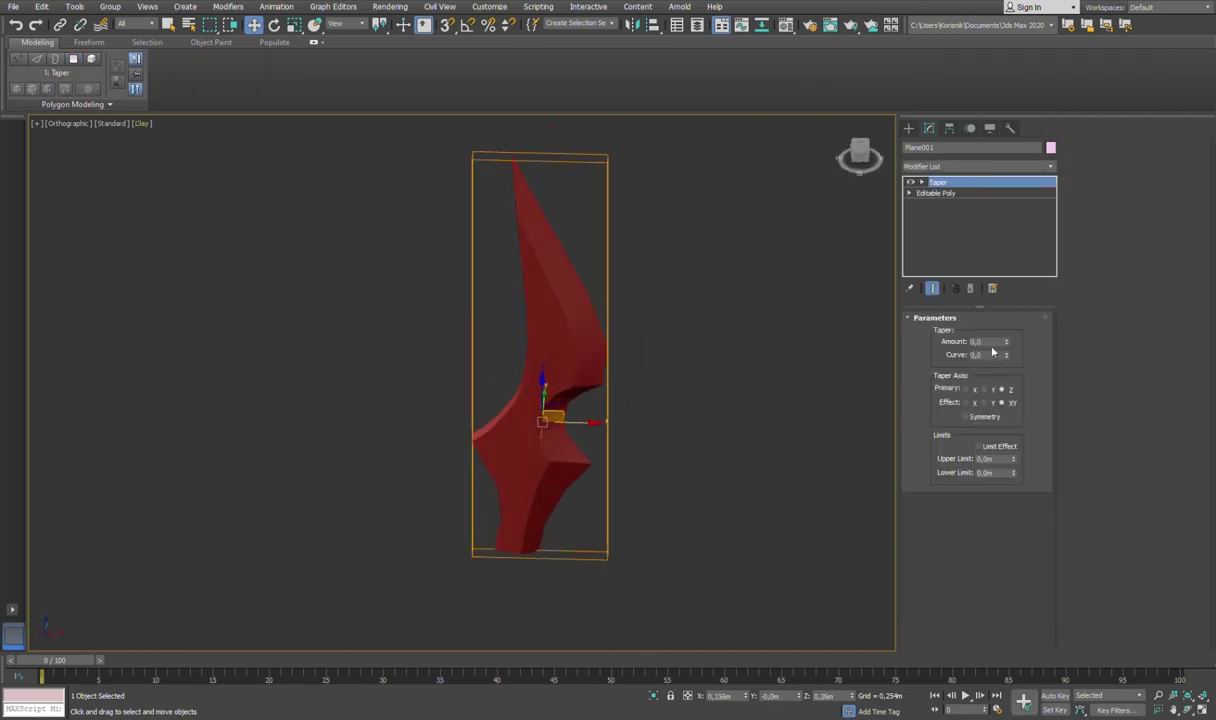
# Step: Add a Symmetry modifier, then return to the Editable Poly at vertex level
pyautogui.press('Return')
pyautogui.moveTo(600, 360)
pyautogui.keyDown('alt'); pyautogui.mouseDown(button='middle')
pyautogui.moveTo(719, 361)
pyautogui.moveTo(688, 358)
pyautogui.mouseUp(button='middle'); pyautogui.keyUp('alt')
pyautogui.keyDown('alt'); pyautogui.moveTo(620, 320); pyautogui.dragTo(740, 320, button='middle'); pyautogui.keyUp('alt')
pyautogui.click(935, 192)
pyautogui.press('1')
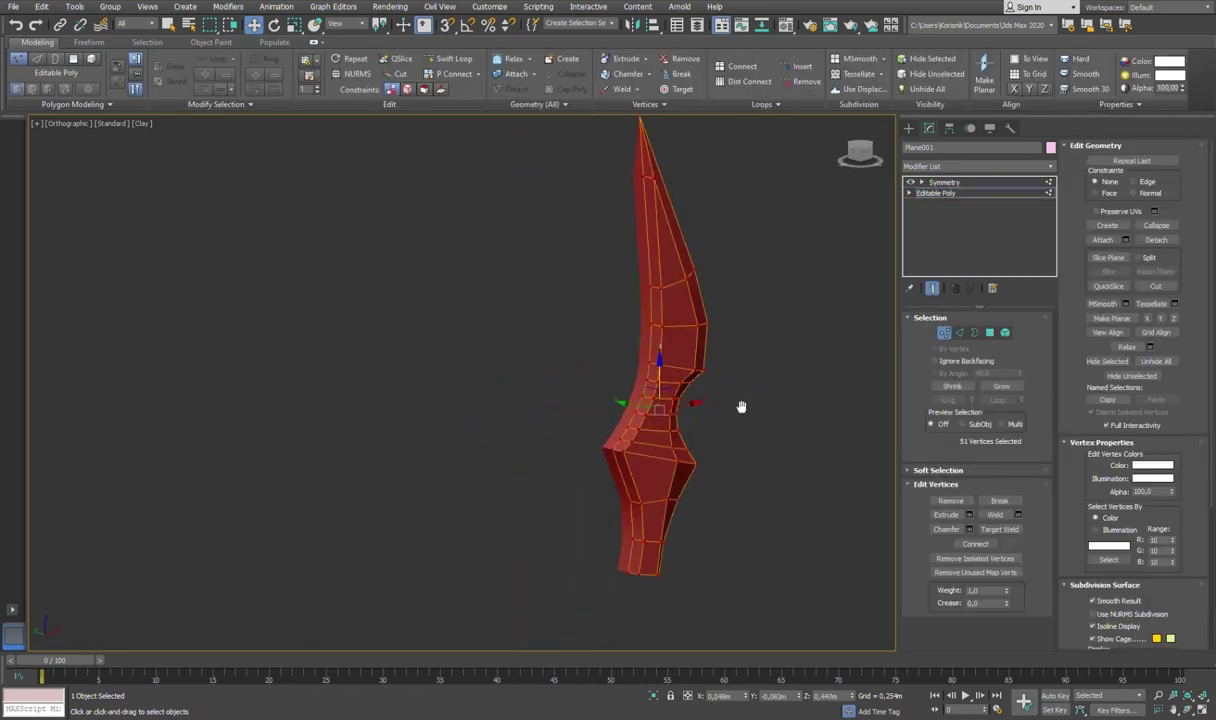
pyautogui.scroll(5, 657, 356)
pyautogui.scroll(-1, 665, 352)
pyautogui.moveTo(679, 361)
pyautogui.keyDown('alt'); pyautogui.mouseDown(button='middle')
pyautogui.moveTo(725, 293)
pyautogui.moveTo(713, 229)
pyautogui.mouseUp(button='middle'); pyautogui.keyUp('alt')
pyautogui.moveTo(761, 297)
pyautogui.keyDown('alt'); pyautogui.mouseDown(button='middle')
pyautogui.moveTo(722, 252)
pyautogui.moveTo(749, 180)
pyautogui.mouseUp(button='middle'); pyautogui.keyUp('alt')
# Step: Select the blade's top vertex and the vertices along the grip seam
pyautogui.click(722, 252)
pyautogui.moveTo(733, 420); pyautogui.dragTo(768, 408)
pyautogui.keyDown('alt'); pyautogui.moveTo(768, 408); pyautogui.dragTo(801, 353, button='middle'); pyautogui.keyUp('alt')
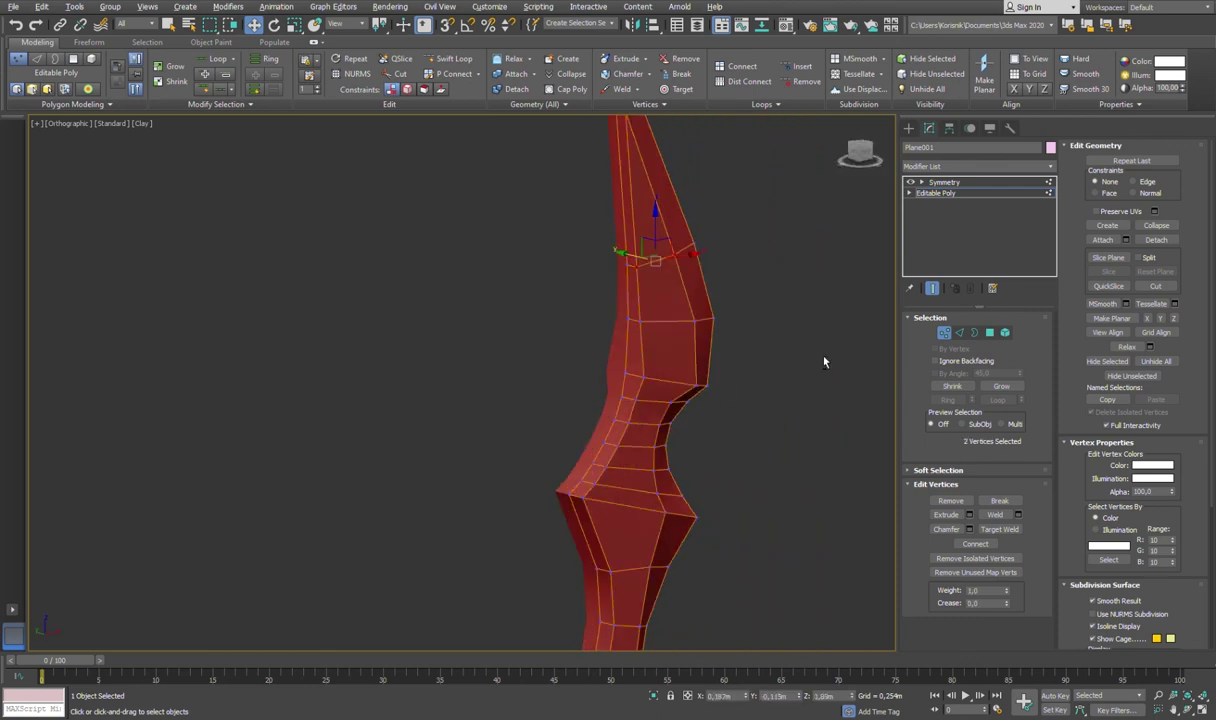
pyautogui.scroll(3, 680, 347)
pyautogui.moveTo(702, 443)
pyautogui.keyDown('alt'); pyautogui.mouseDown(button='middle')
pyautogui.moveTo(670, 442)
pyautogui.moveTo(586, 377)
pyautogui.moveTo(650, 380)
pyautogui.mouseUp(button='middle'); pyautogui.keyUp('alt')
pyautogui.moveTo(640, 375); pyautogui.dragTo(667, 435)
pyautogui.moveTo(667, 435)
pyautogui.keyDown('alt'); pyautogui.mouseDown(button='middle')
pyautogui.moveTo(692, 489)
pyautogui.moveTo(618, 479)
pyautogui.mouseUp(button='middle'); pyautogui.keyUp('alt')
pyautogui.moveTo(618, 479); pyautogui.dragTo(646, 496)
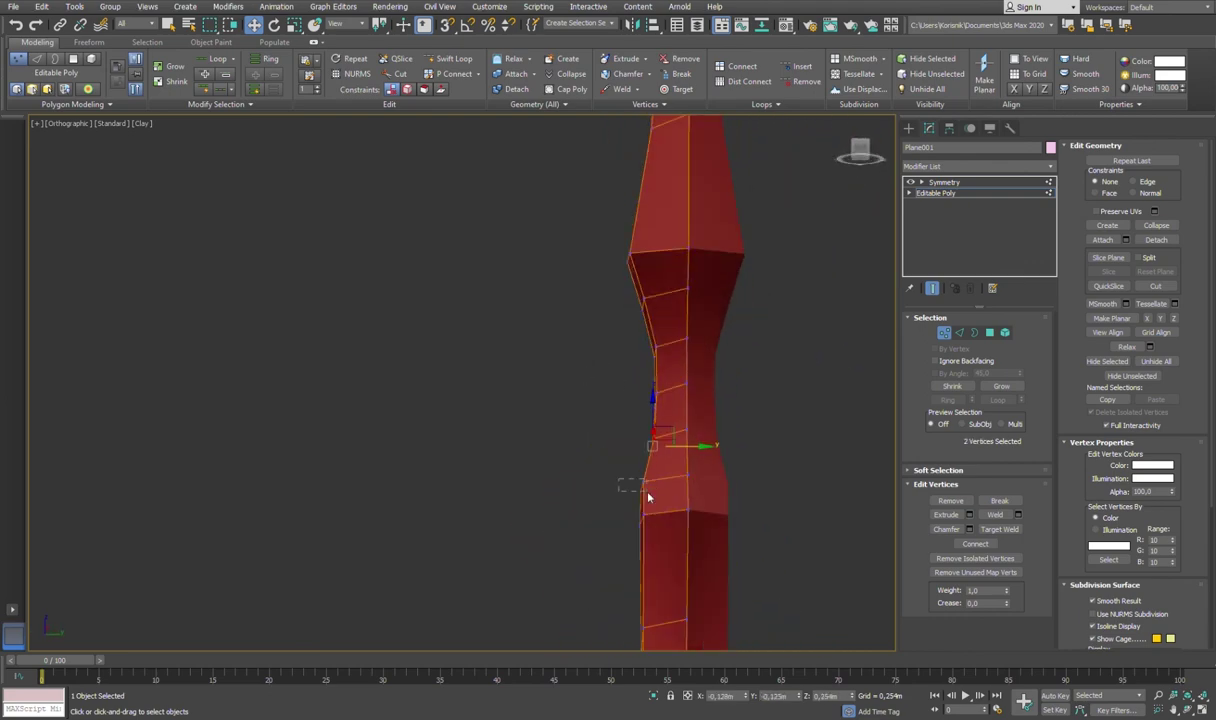
pyautogui.moveTo(673, 424)
pyautogui.keyDown('alt'); pyautogui.mouseDown(button='middle')
pyautogui.moveTo(647, 362)
pyautogui.moveTo(768, 388)
pyautogui.moveTo(700, 361)
pyautogui.moveTo(660, 293)
pyautogui.moveTo(655, 531)
pyautogui.moveTo(660, 429)
pyautogui.moveTo(741, 386)
pyautogui.moveTo(733, 435)
pyautogui.moveTo(735, 425)
pyautogui.mouseUp(button='middle'); pyautogui.keyUp('alt')
# Step: Select the blade-tip vertices, then pick a face on the upper blade at face level
pyautogui.scroll(5, 700, 402)
pyautogui.moveTo(699, 140); pyautogui.dragTo(751, 206)
pyautogui.moveTo(751, 206)
pyautogui.keyDown('alt'); pyautogui.mouseDown(button='middle')
pyautogui.moveTo(735, 490)
pyautogui.moveTo(765, 515)
pyautogui.moveTo(799, 352)
pyautogui.moveTo(776, 372)
pyautogui.mouseUp(button='middle'); pyautogui.keyUp('alt')
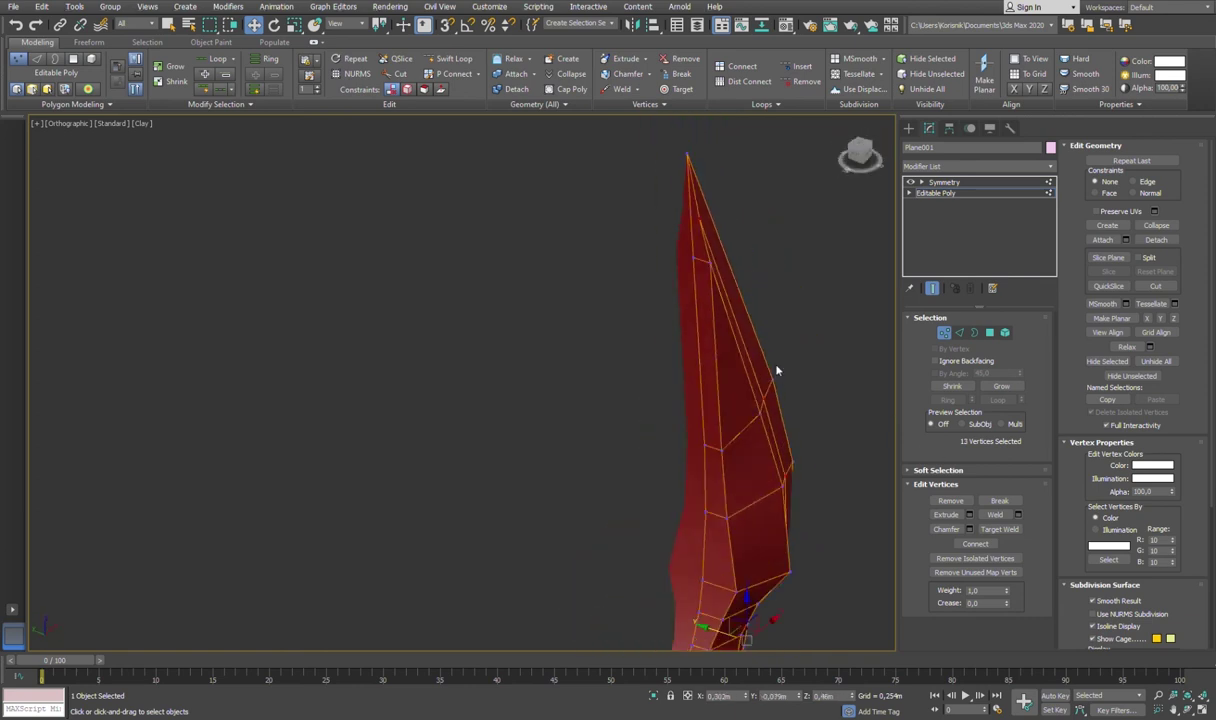
pyautogui.press('4')
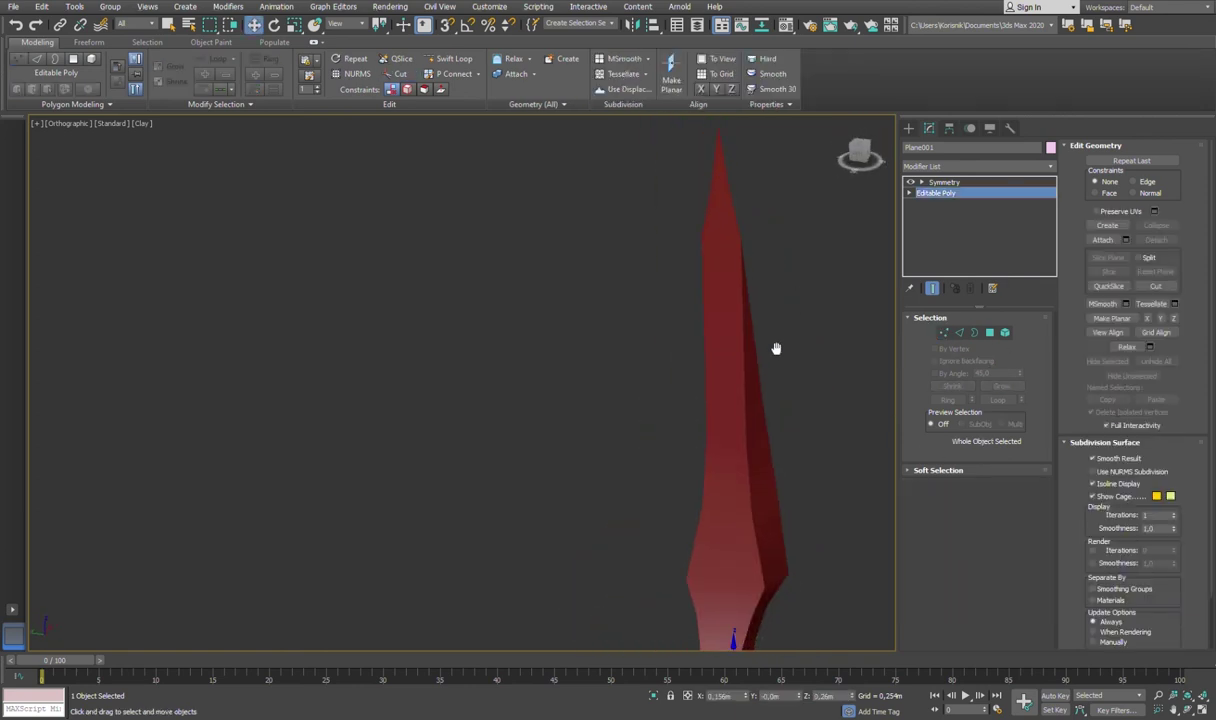
pyautogui.keyDown('alt'); pyautogui.moveTo(782, 361); pyautogui.dragTo(785, 301, button='middle'); pyautogui.keyUp('alt')
pyautogui.press('w')
pyautogui.press('F4')
pyautogui.click(700, 260)
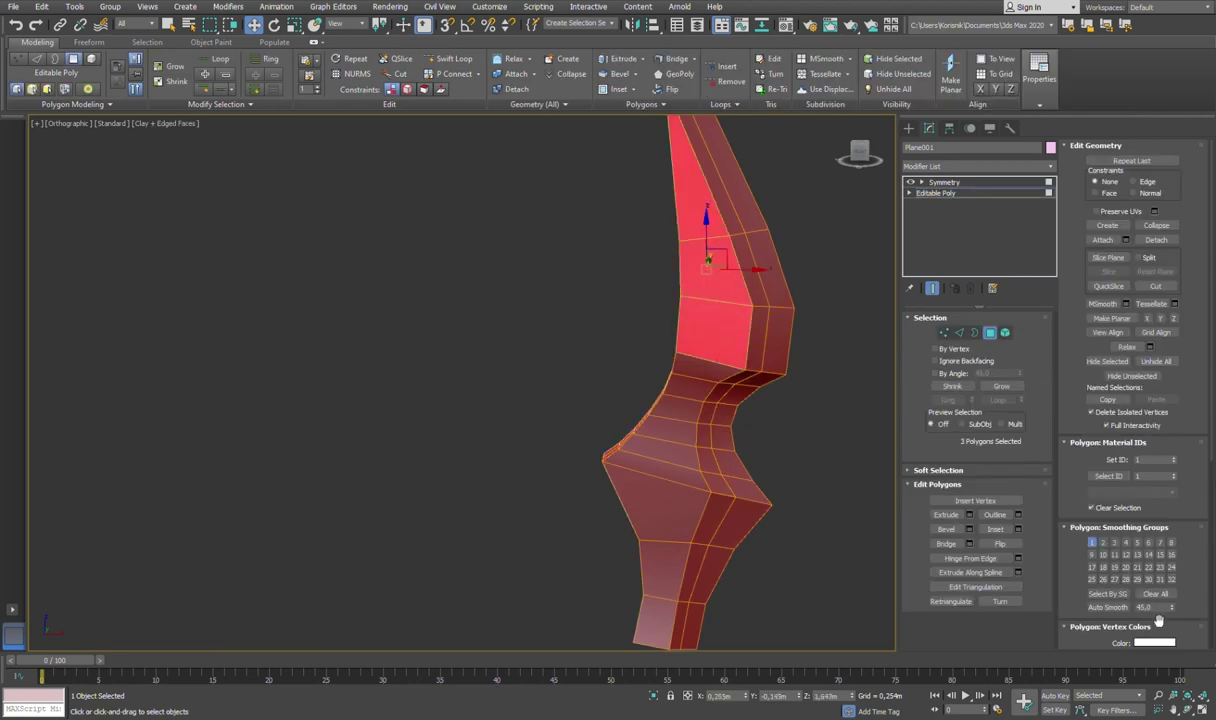
# Step: Select faces across the dagger's middle, lower section and a strip at the waist
pyautogui.click(651, 468)
pyautogui.click(651, 550)
pyautogui.keyDown('alt'); pyautogui.moveTo(519, 451); pyautogui.dragTo(651, 535, button='middle'); pyautogui.keyUp('alt')
pyautogui.keyDown('ctrl'); pyautogui.click(651, 535); pyautogui.keyUp('ctrl')
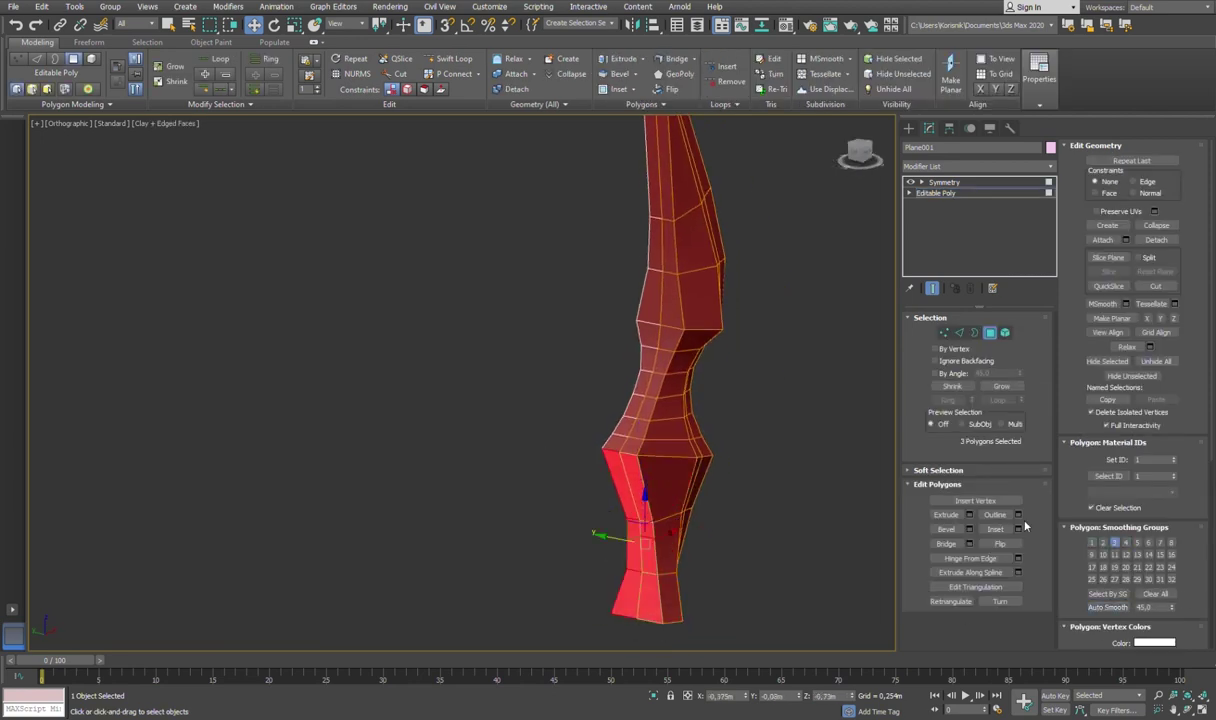
pyautogui.scroll(2, 660, 198)
pyautogui.keyDown('alt'); pyautogui.moveTo(714, 285); pyautogui.dragTo(697, 403, button='middle'); pyautogui.keyUp('alt')
pyautogui.moveTo(698, 404); pyautogui.dragTo(672, 453)
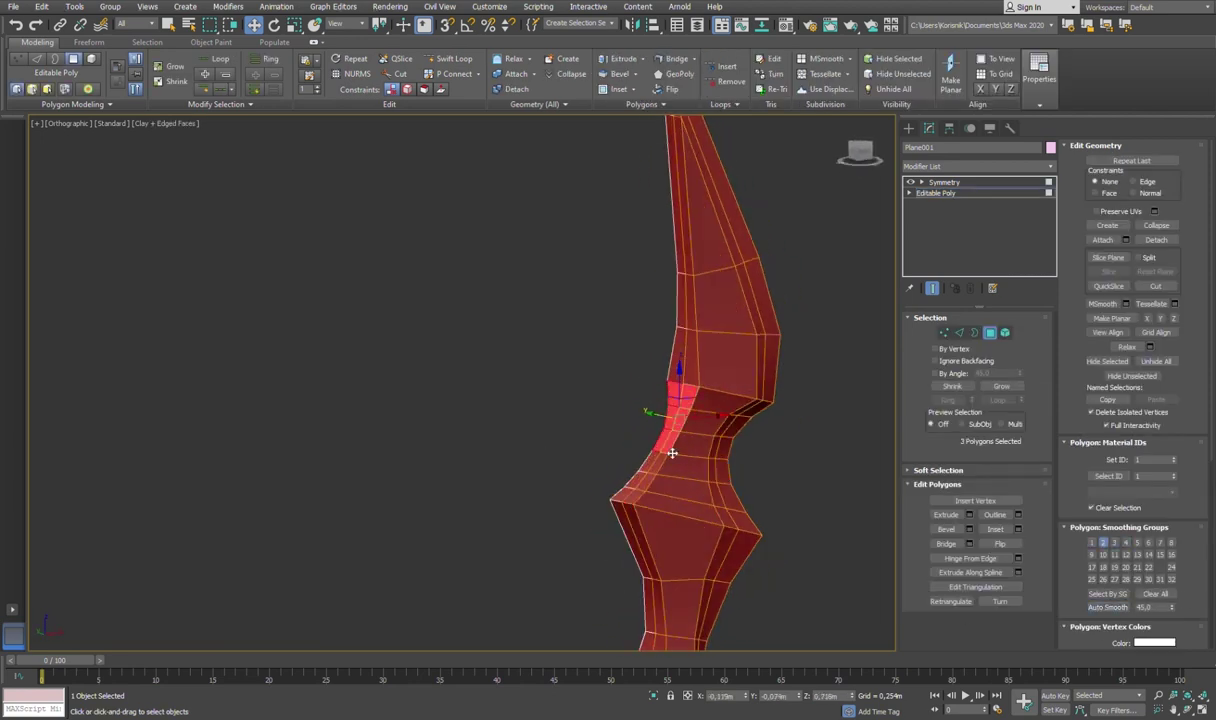
# Step: Select the waist-notch and blade-base vertices, checking the mirroring settings along the way
pyautogui.click(944, 332)
pyautogui.keyDown('alt'); pyautogui.moveTo(650, 360); pyautogui.dragTo(611, 367, button='middle'); pyautogui.keyUp('alt')
pyautogui.click(688, 370)
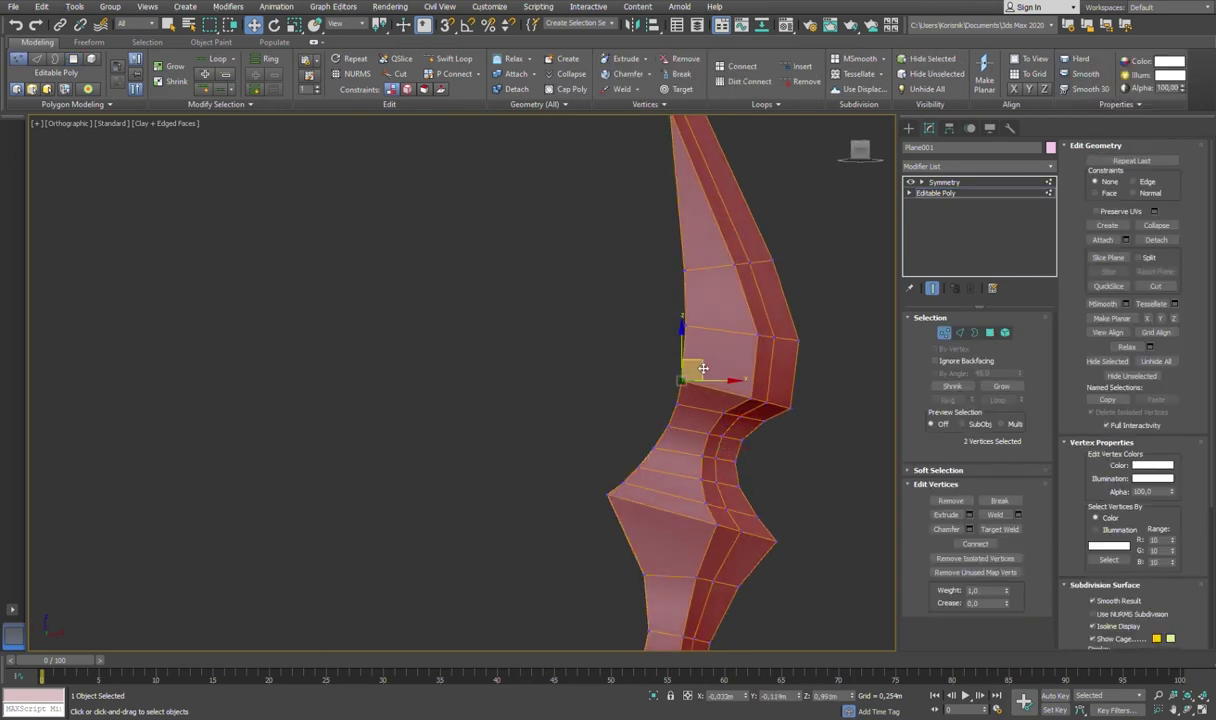
pyautogui.click(940, 182)
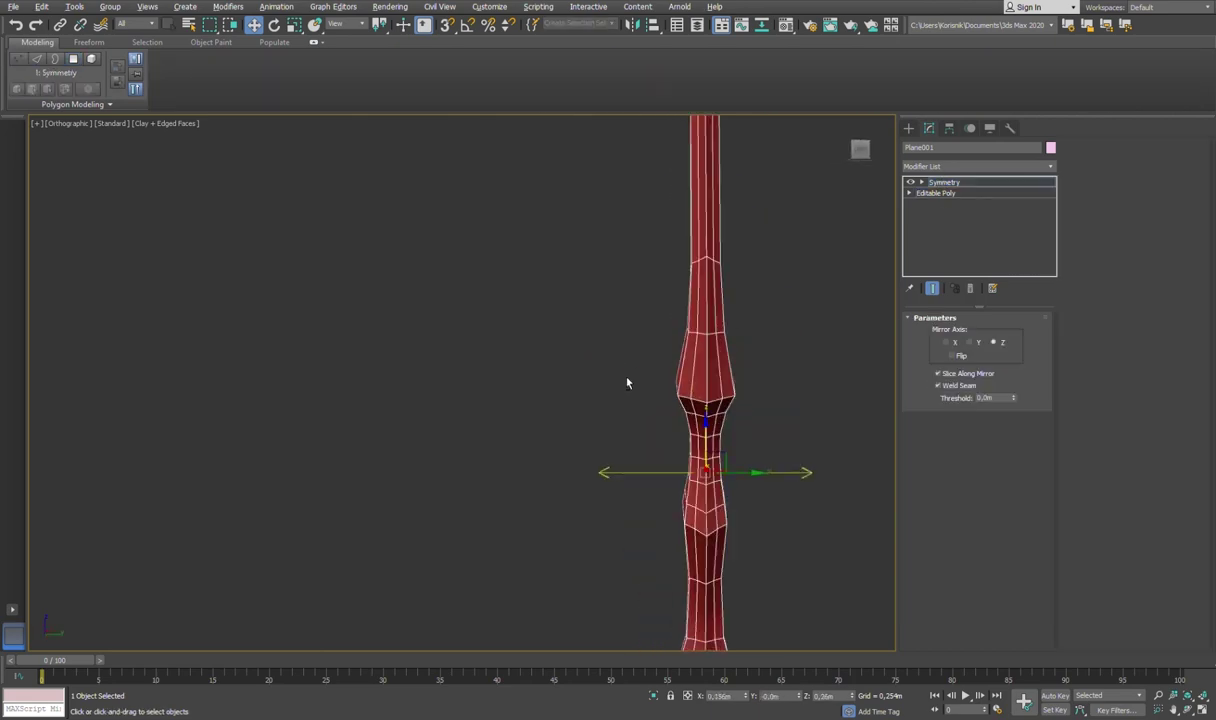
pyautogui.click(936, 192)
pyautogui.keyDown('alt'); pyautogui.moveTo(640, 340); pyautogui.dragTo(562, 338, button='middle'); pyautogui.keyUp('alt')
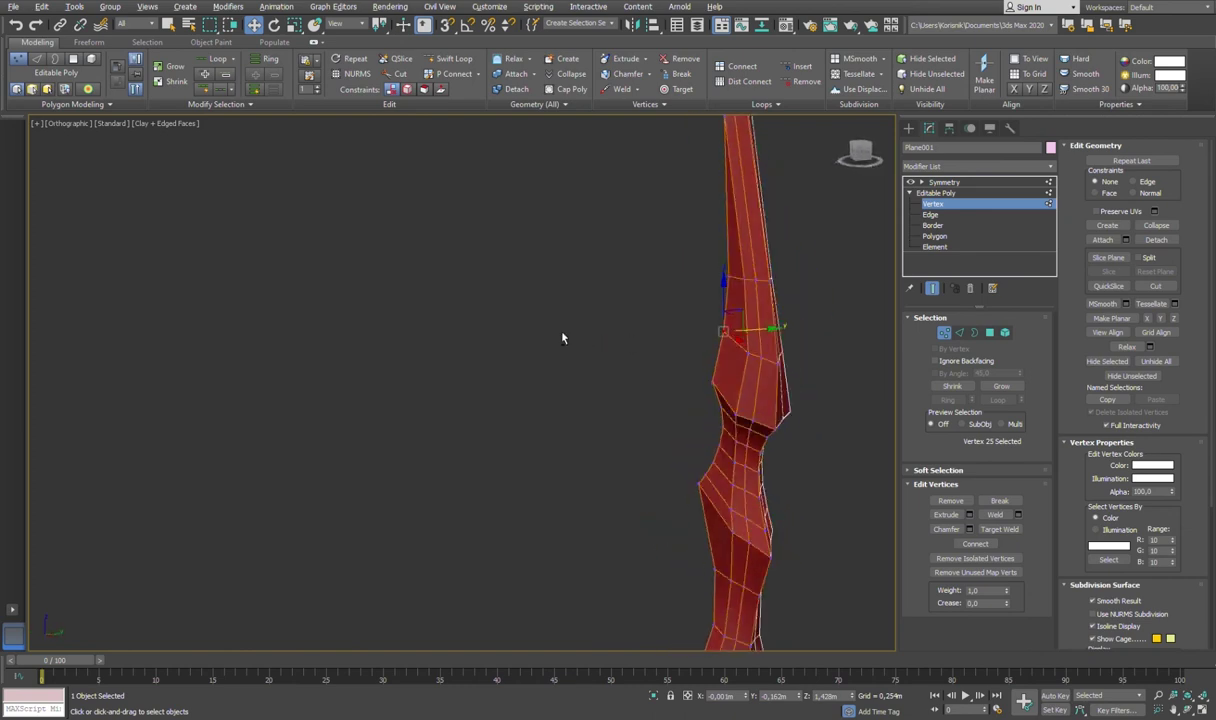
# Step: Add TurboSmooth subdivision to the dagger and inspect it from the front view
pyautogui.hotkey('ctrl', 't')
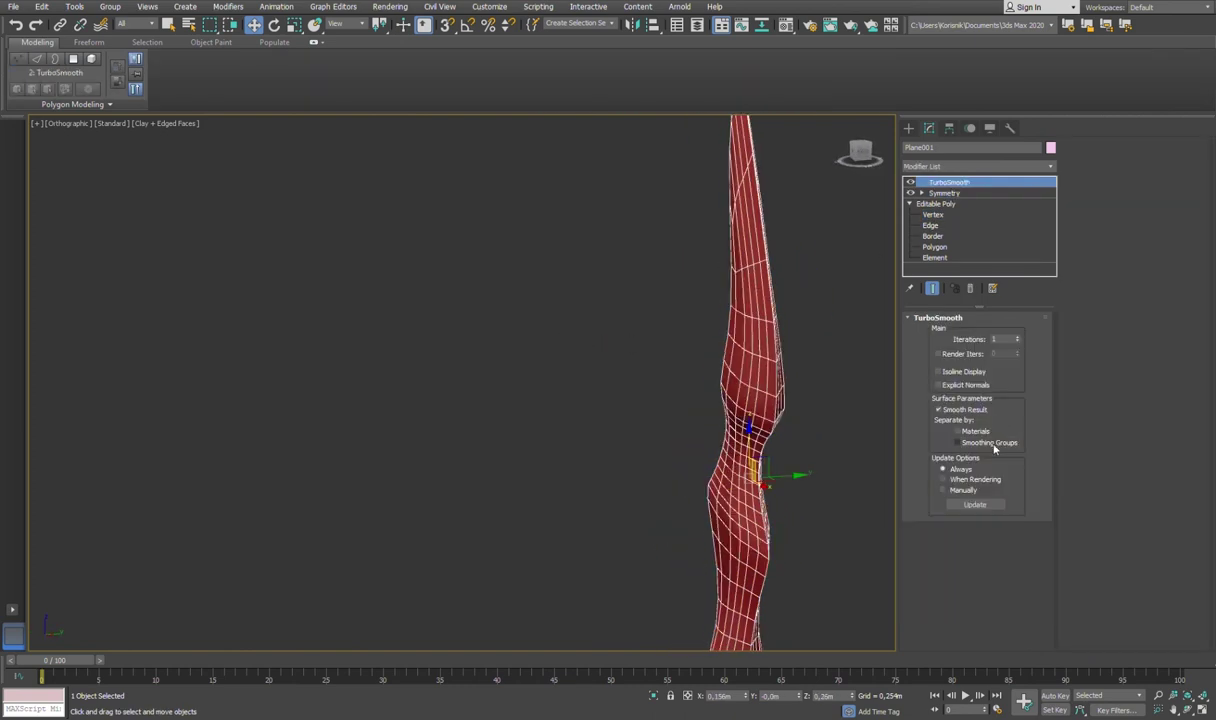
pyautogui.press('F4')
pyautogui.moveTo(782, 352)
pyautogui.keyDown('alt'); pyautogui.mouseDown(button='middle')
pyautogui.moveTo(722, 407)
pyautogui.moveTo(882, 418)
pyautogui.moveTo(620, 378)
pyautogui.moveTo(644, 406)
pyautogui.mouseUp(button='middle'); pyautogui.keyUp('alt')
pyautogui.press('f')
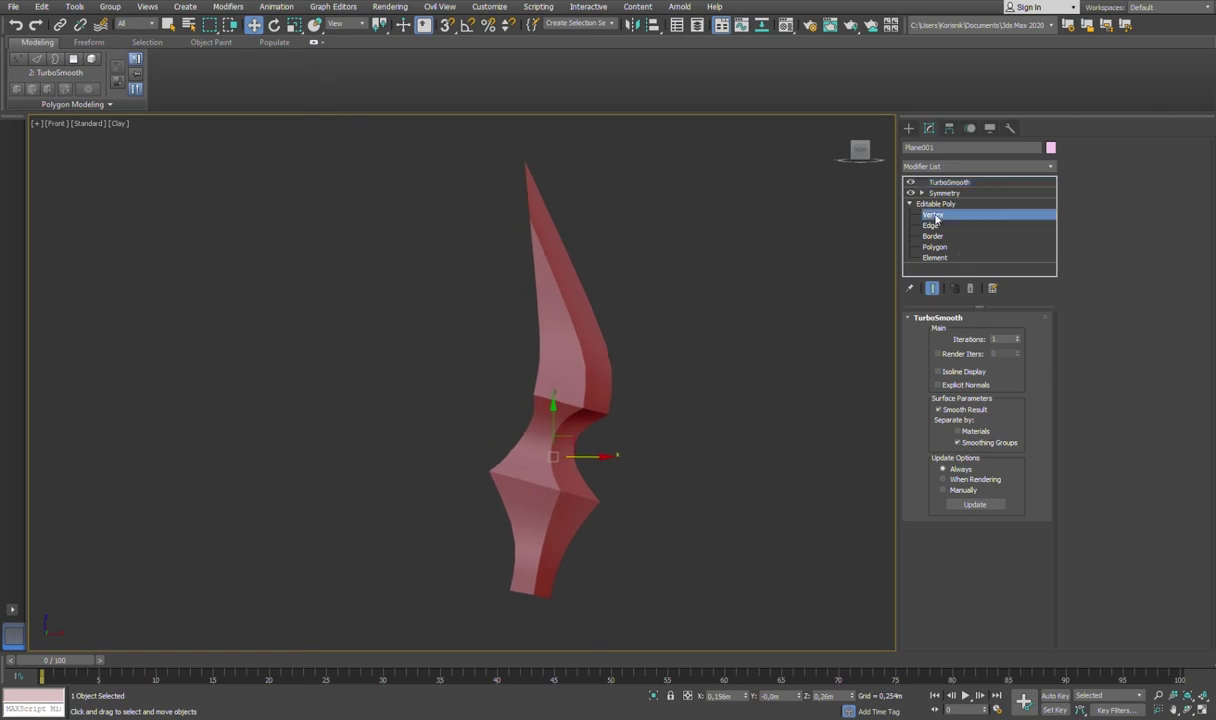
# Step: Shift the waist vertices right to remove the left bulge and raise the blade tip
pyautogui.click(932, 214)
pyautogui.moveTo(551, 315); pyautogui.dragTo(589, 332)
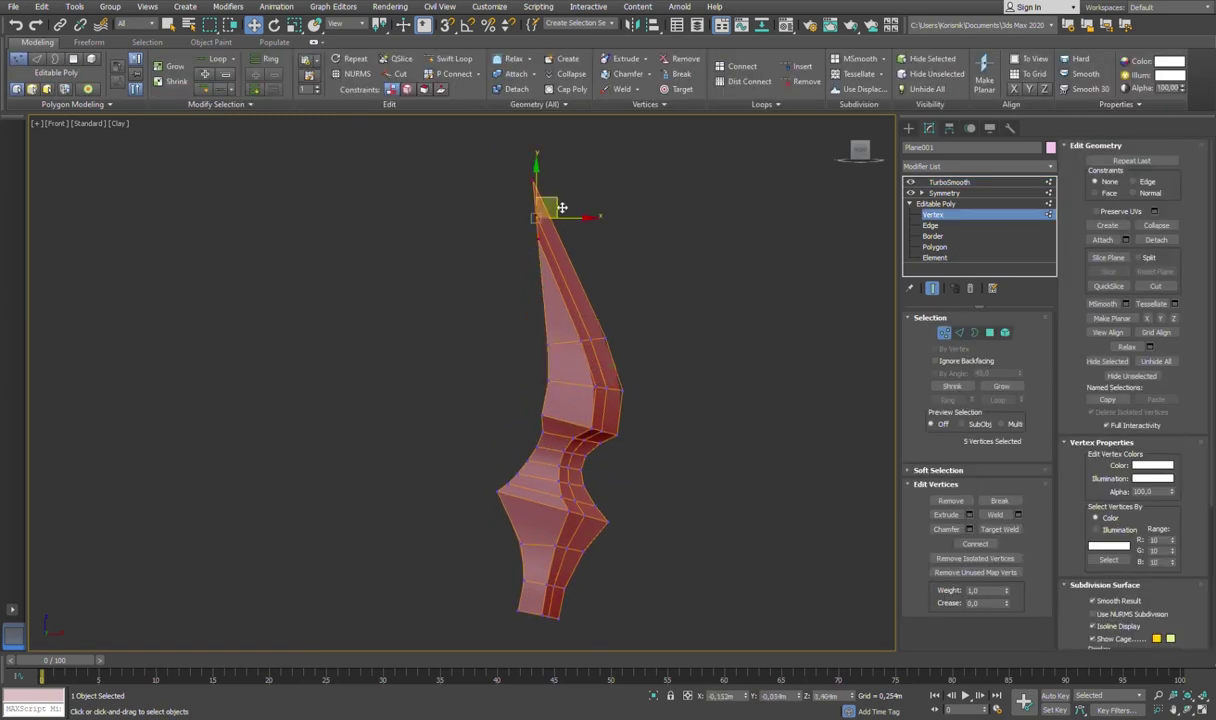
pyautogui.moveTo(563, 216); pyautogui.dragTo(621, 201)
pyautogui.click(646, 307)
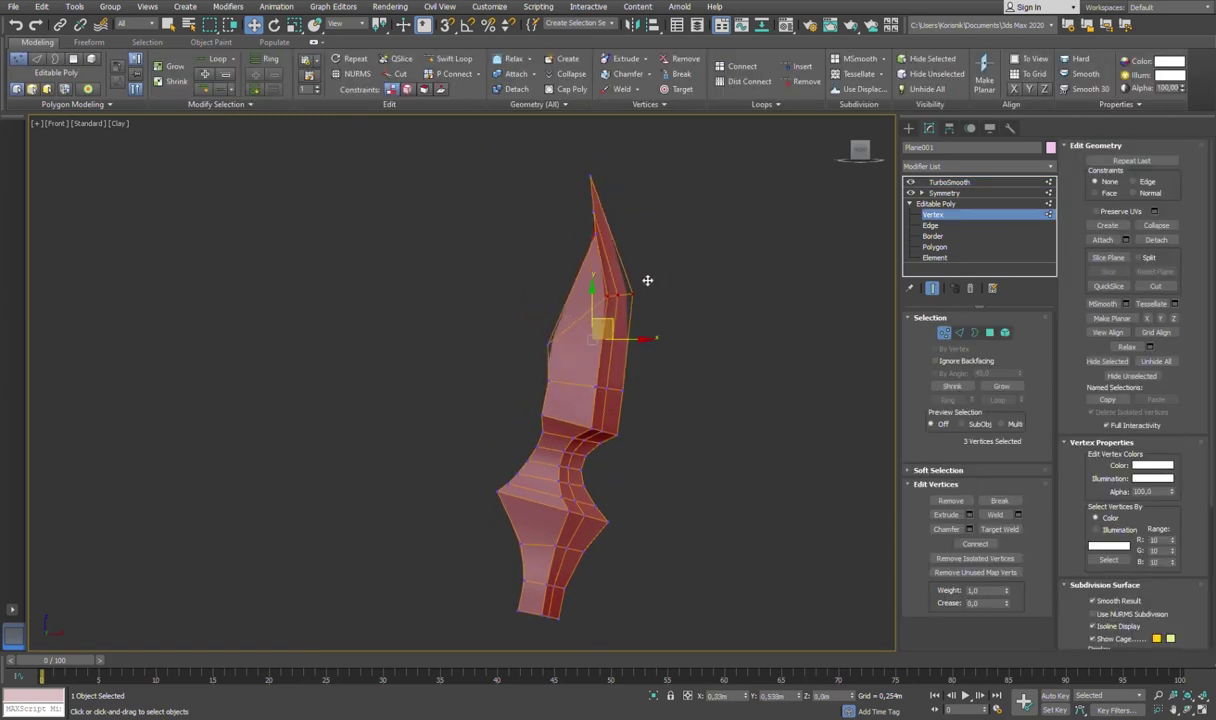
pyautogui.click(590, 178)
pyautogui.press('e')
pyautogui.press('w')
pyautogui.moveTo(602, 198); pyautogui.dragTo(588, 172)
# Step: Rotate and pull the tip vertices upward into a narrow point and curve the mid-blade edge
pyautogui.click(553, 342)
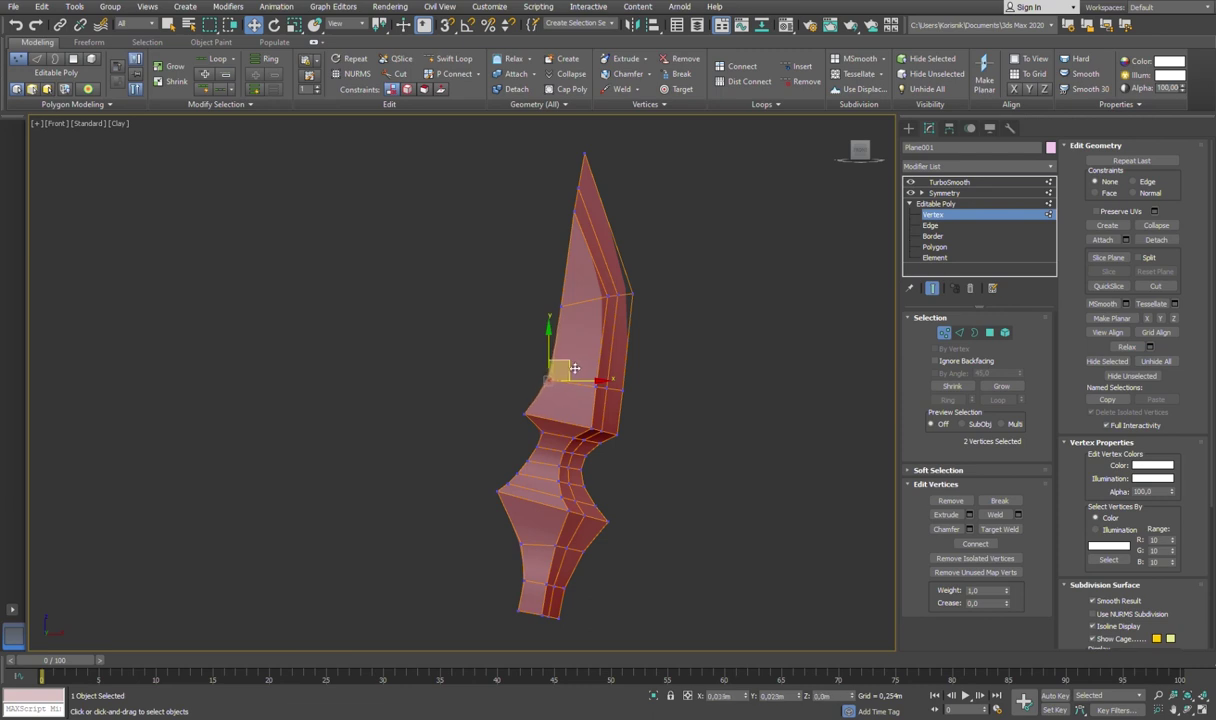
pyautogui.press('e')
pyautogui.moveTo(619, 163); pyautogui.dragTo(630, 130)
pyautogui.press('w')
pyautogui.moveTo(607, 213); pyautogui.dragTo(605, 160)
pyautogui.click(611, 285)
pyautogui.moveTo(611, 285); pyautogui.dragTo(630, 268)
pyautogui.moveTo(630, 268)
pyautogui.mouseDown(button='middle')
pyautogui.moveTo(605, 342)
pyautogui.moveTo(683, 372)
pyautogui.moveTo(613, 385)
pyautogui.mouseUp(button='middle')
pyautogui.scroll(2, 606, 342)
pyautogui.scroll(-3, 613, 380)
# Step: Add an FFD 4x4x4 modifier above the base mesh and enter Control Points editing
pyautogui.press('1')
pyautogui.press('e')
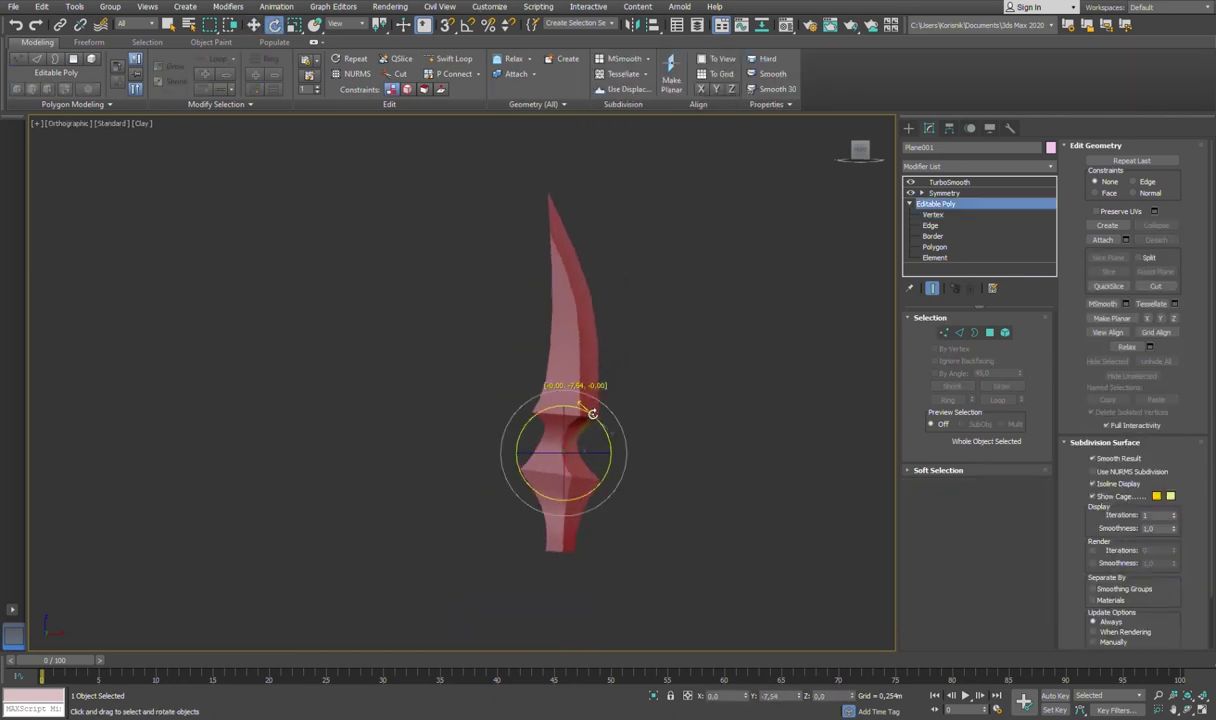
pyautogui.click(950, 182)
pyautogui.click(936, 203)
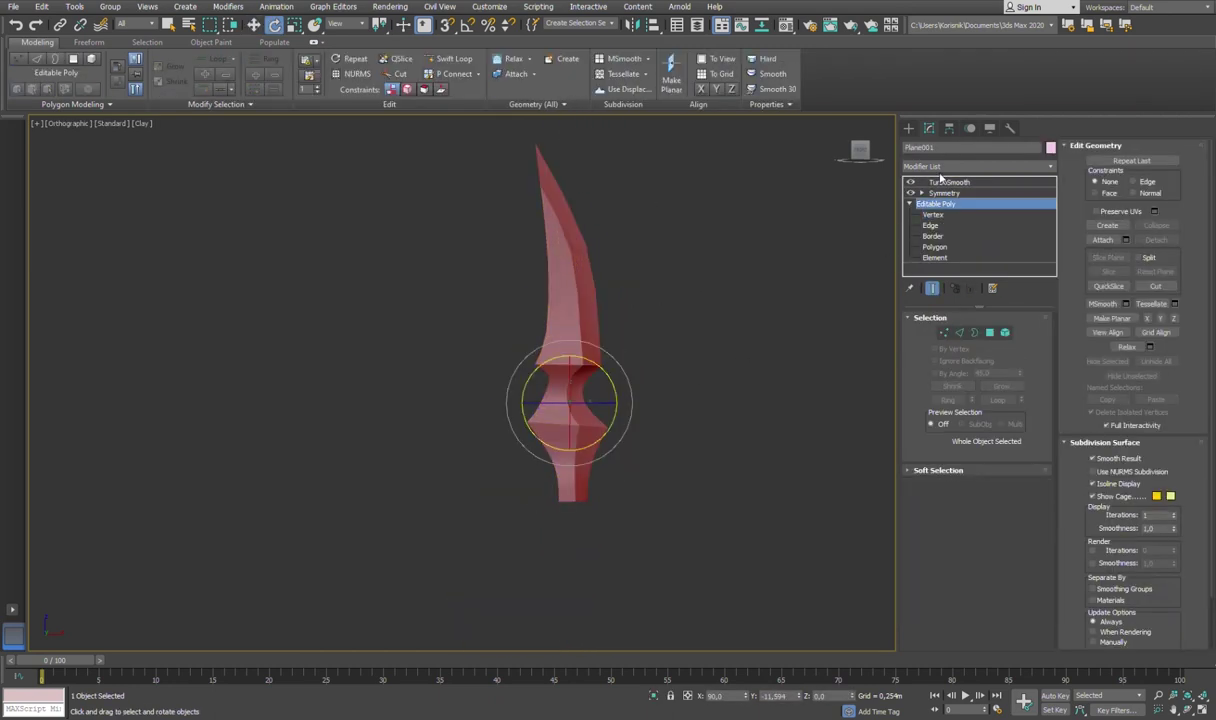
pyautogui.click(940, 166)
pyautogui.press('1')
pyautogui.press('w')
# Step: Move lattice points to lengthen the handle, curve the blade and flare the lower guard
pyautogui.moveTo(474, 310); pyautogui.dragTo(660, 367)
pyautogui.moveTo(560, 318); pyautogui.dragTo(361, 342)
pyautogui.hotkey('ctrl', 'z')
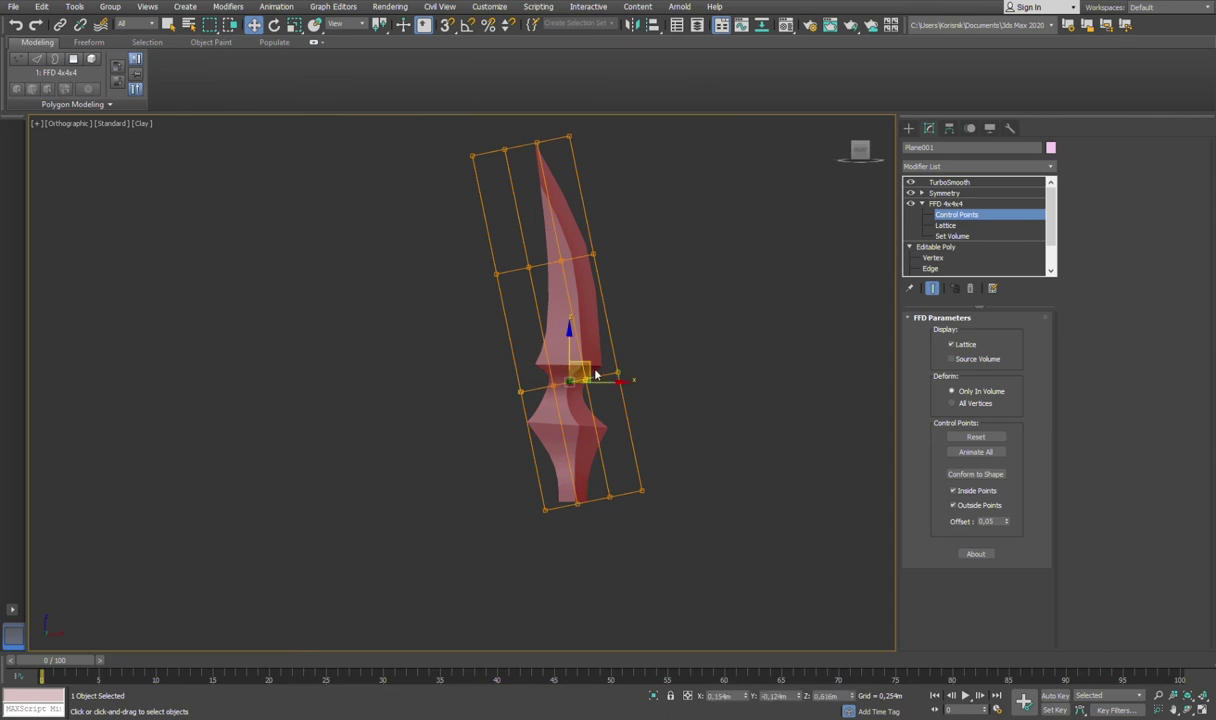
pyautogui.moveTo(524, 462); pyautogui.dragTo(719, 527)
pyautogui.moveTo(603, 497); pyautogui.dragTo(630, 579)
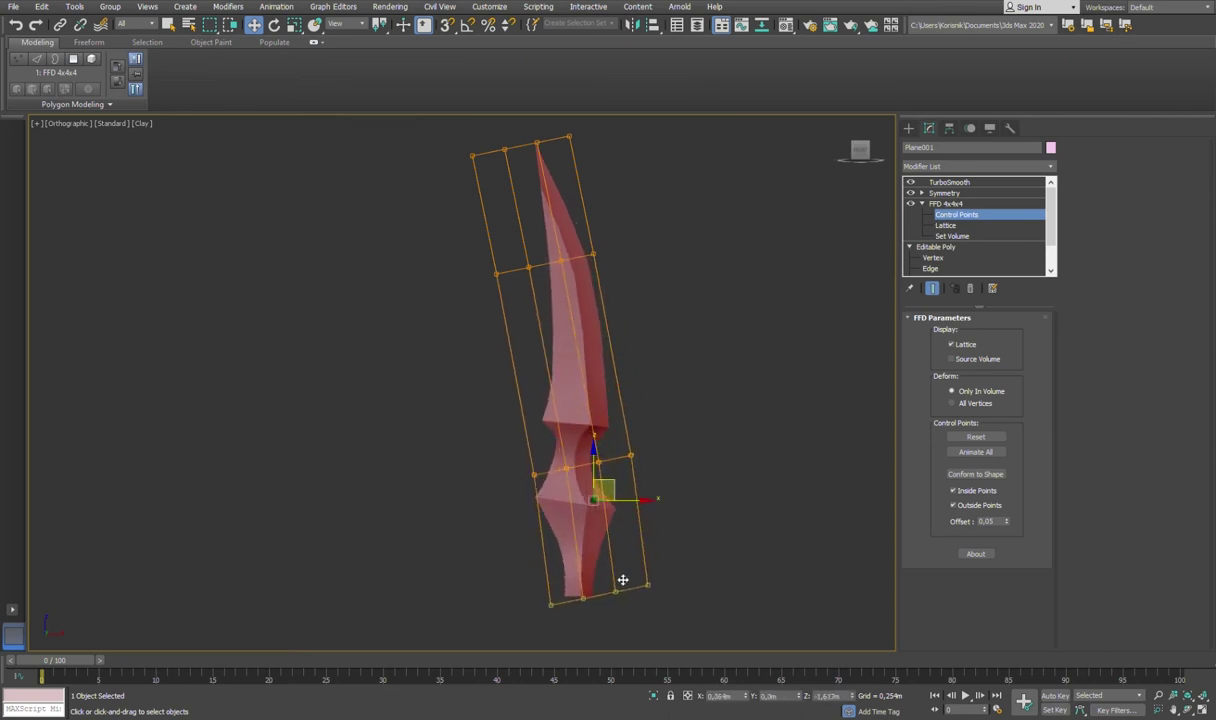
pyautogui.moveTo(593, 256); pyautogui.dragTo(684, 250)
pyautogui.moveTo(534, 474)
pyautogui.mouseDown()
pyautogui.moveTo(491, 461)
pyautogui.moveTo(456, 481)
pyautogui.moveTo(817, 448)
pyautogui.moveTo(662, 448)
pyautogui.moveTo(609, 472)
pyautogui.moveTo(669, 455)
pyautogui.mouseUp()
# Step: Inspect the bent dagger edge-on and recentred in the front view
pyautogui.click(976, 217)
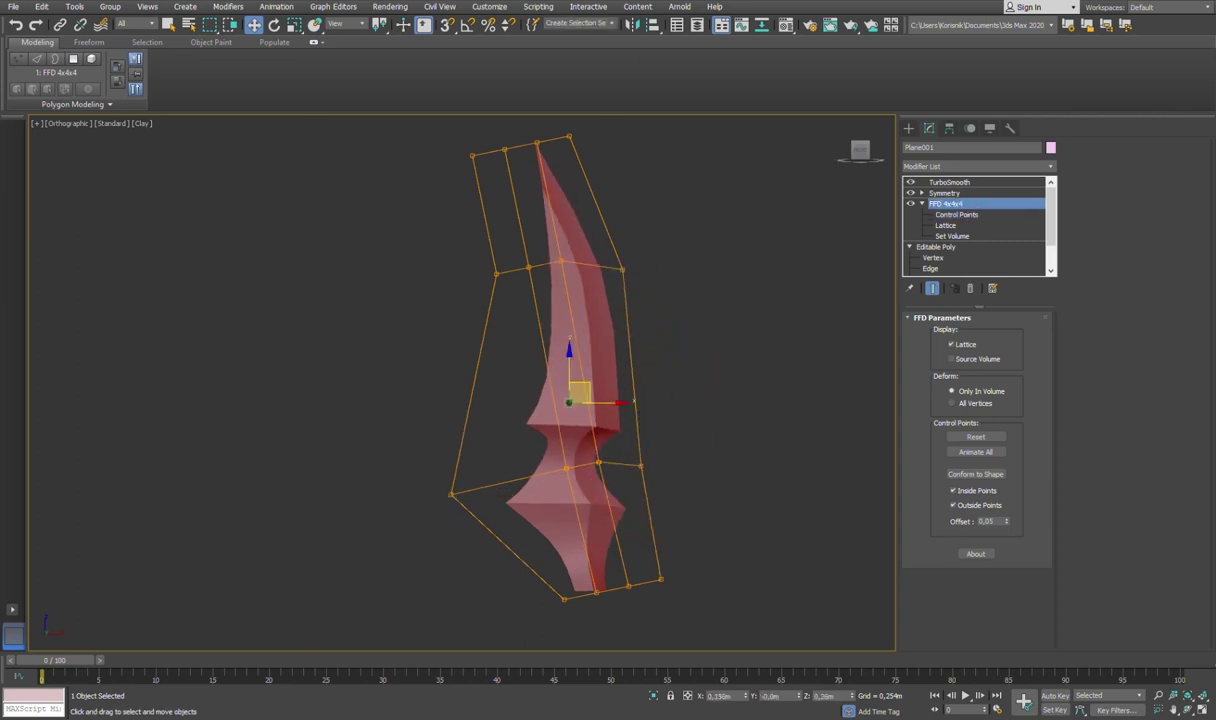
pyautogui.moveTo(698, 353)
pyautogui.keyDown('alt'); pyautogui.mouseDown(button='middle')
pyautogui.moveTo(692, 293)
pyautogui.moveTo(613, 310)
pyautogui.moveTo(741, 516)
pyautogui.moveTo(689, 457)
pyautogui.moveTo(711, 359)
pyautogui.moveTo(646, 277)
pyautogui.moveTo(592, 304)
pyautogui.moveTo(620, 290)
pyautogui.mouseUp(button='middle'); pyautogui.keyUp('alt')
pyautogui.press('1')
pyautogui.click(723, 290)
pyautogui.keyDown('alt'); pyautogui.moveTo(723, 290); pyautogui.dragTo(650, 205, button='middle'); pyautogui.keyUp('alt')
pyautogui.press('f')
pyautogui.moveTo(613, 300)
pyautogui.mouseDown(button='middle')
pyautogui.moveTo(645, 407)
pyautogui.moveTo(637, 387)
pyautogui.mouseUp(button='middle')
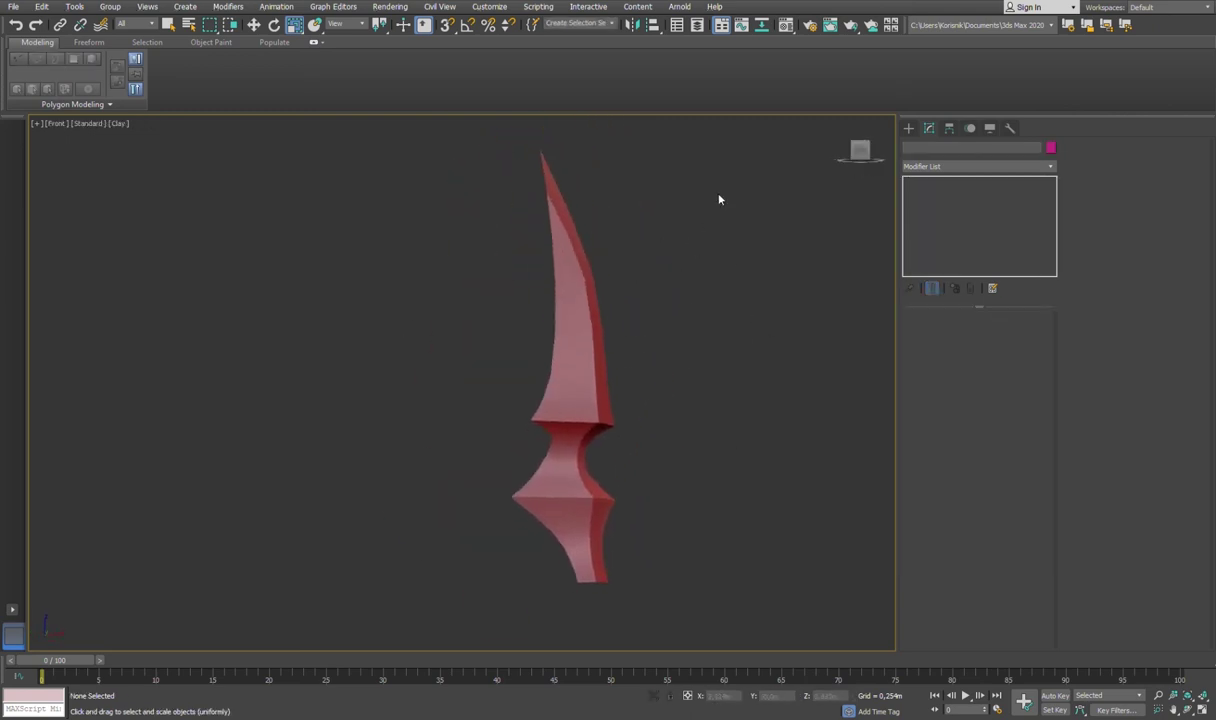
# Step: Select the dagger and frame it upright in the top view with edged faces shown
pyautogui.click(605, 328)
pyautogui.keyDown('alt'); pyautogui.moveTo(619, 326); pyautogui.dragTo(700, 310, button='middle'); pyautogui.keyUp('alt')
pyautogui.press('t')
pyautogui.press('F3')
pyautogui.keyDown('alt'); pyautogui.moveTo(540, 360); pyautogui.dragTo(558, 339, button='middle'); pyautogui.keyUp('alt')
pyautogui.press('F3')
pyautogui.press('F4')
pyautogui.press('z')
# Step: Delete the FFD 4x4x4 modifier and view the base mesh in wireframe Left view
pyautogui.click(945, 203)
pyautogui.click(969, 288)
pyautogui.press('2')
pyautogui.scroll(5, 606, 403)
pyautogui.moveTo(606, 403)
pyautogui.keyDown('alt'); pyautogui.mouseDown(button='middle')
pyautogui.moveTo(758, 418)
pyautogui.moveTo(740, 415)
pyautogui.mouseUp(button='middle'); pyautogui.keyUp('alt')
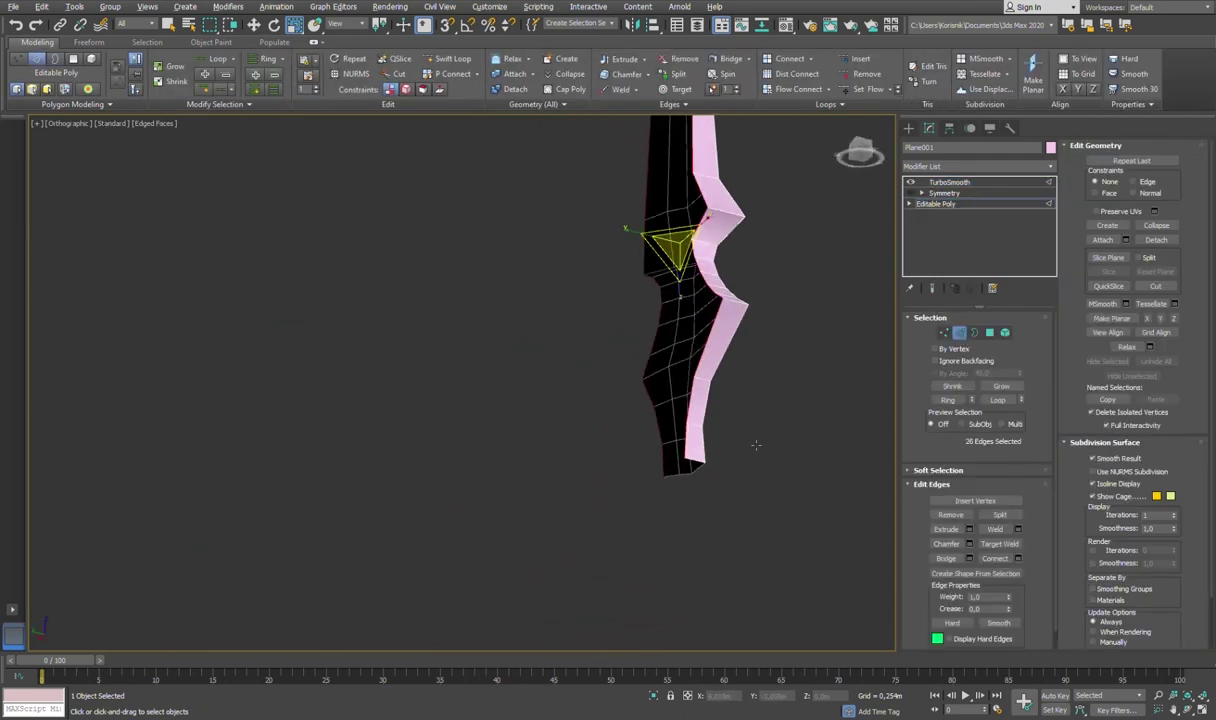
pyautogui.press('l')
pyautogui.press('F3')
pyautogui.moveTo(603, 437); pyautogui.dragTo(649, 401, button='middle')
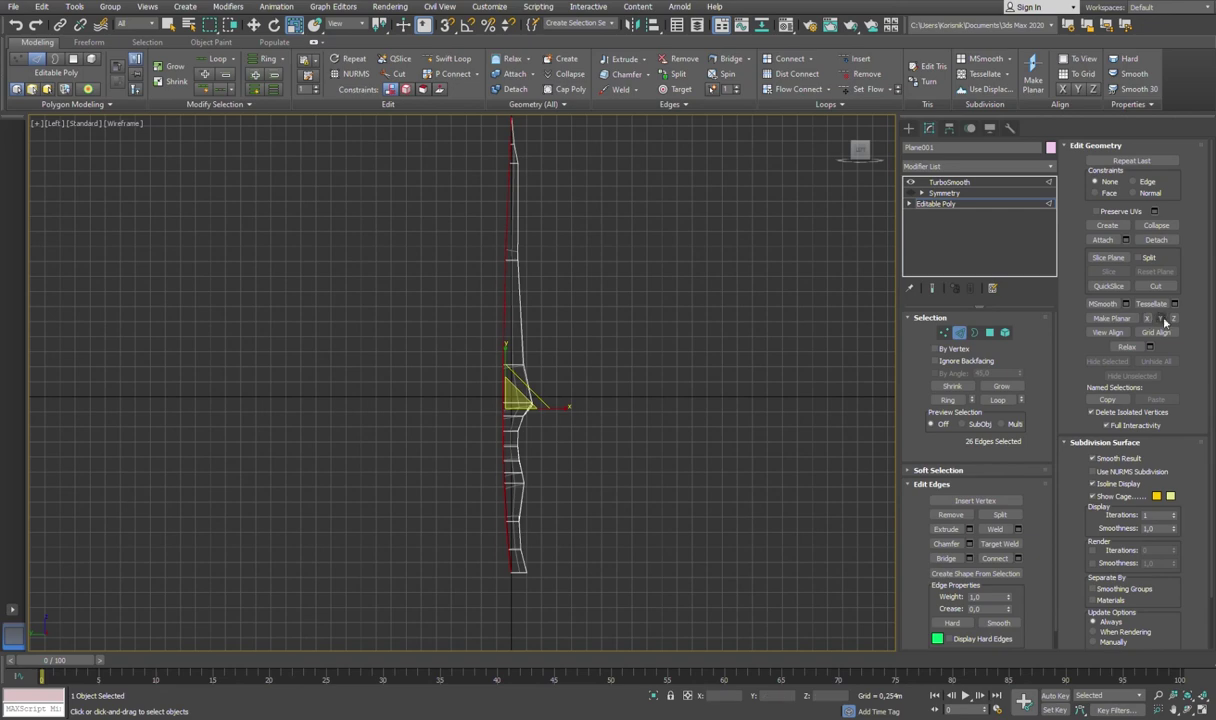
# Step: Snap-move the whole mesh element sideways into alignment
pyautogui.press('s')
pyautogui.press('5')
pyautogui.moveTo(490, 550); pyautogui.dragTo(532, 552)
pyautogui.scroll(5, 531, 552)
pyautogui.press('1')
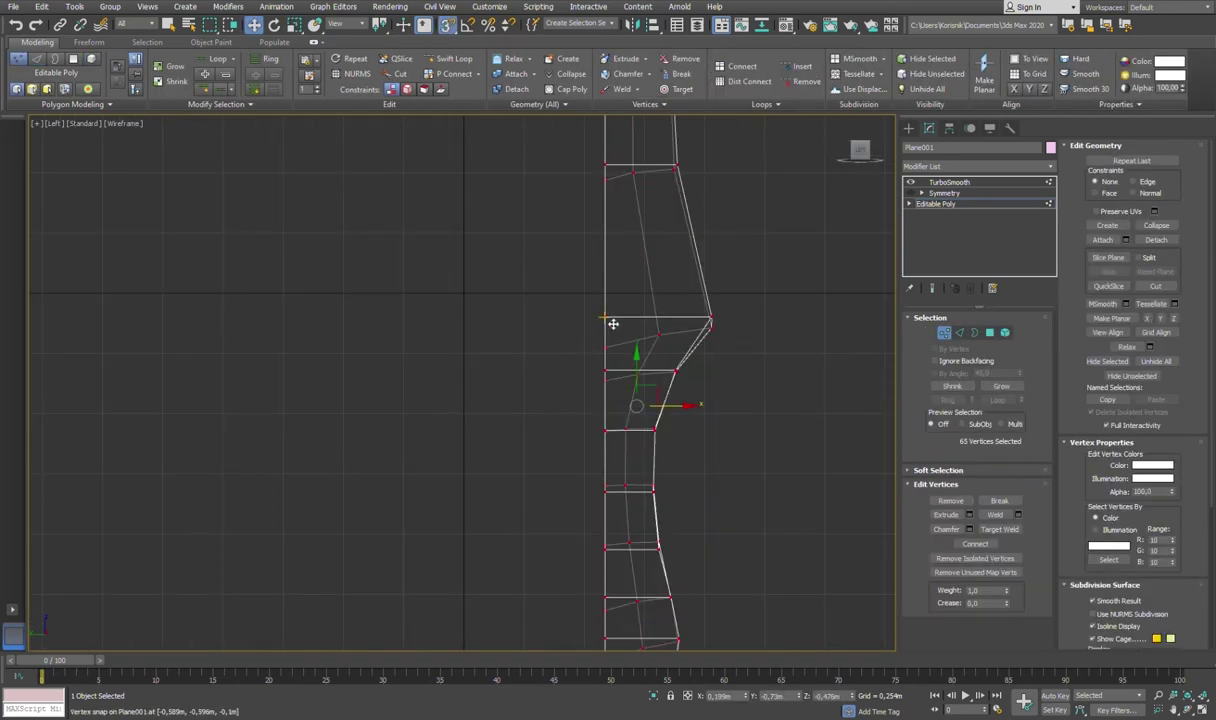
pyautogui.moveTo(611, 322); pyautogui.dragTo(467, 293, button='middle')
# Step: Return to the TurboSmooth level and review the shaded dagger with edged faces
pyautogui.click(949, 182)
pyautogui.press('F3')
pyautogui.press('F4')
pyautogui.moveTo(676, 348)
pyautogui.keyDown('alt'); pyautogui.mouseDown(button='middle')
pyautogui.moveTo(567, 413)
pyautogui.moveTo(828, 401)
pyautogui.mouseUp(button='middle'); pyautogui.keyUp('alt')
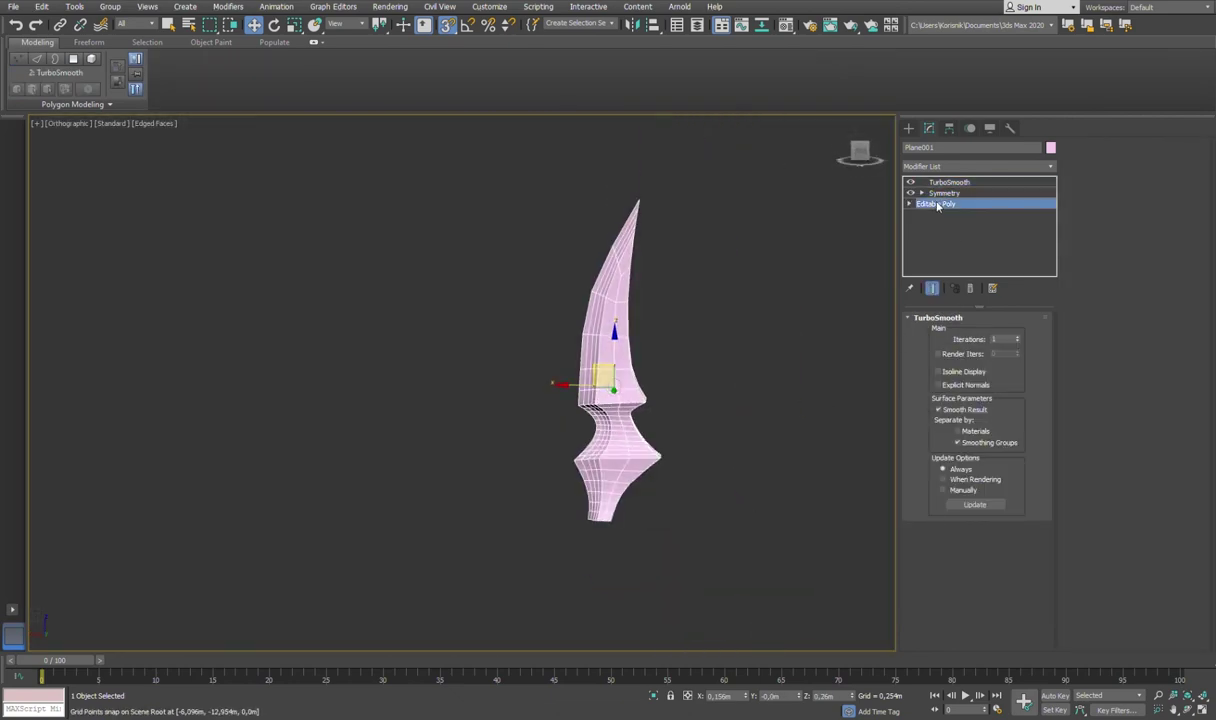
# Step: Box-select the guard-edge vertices in Front view and move them to reshape the notch curve
pyautogui.click(937, 205)
pyautogui.press('f')
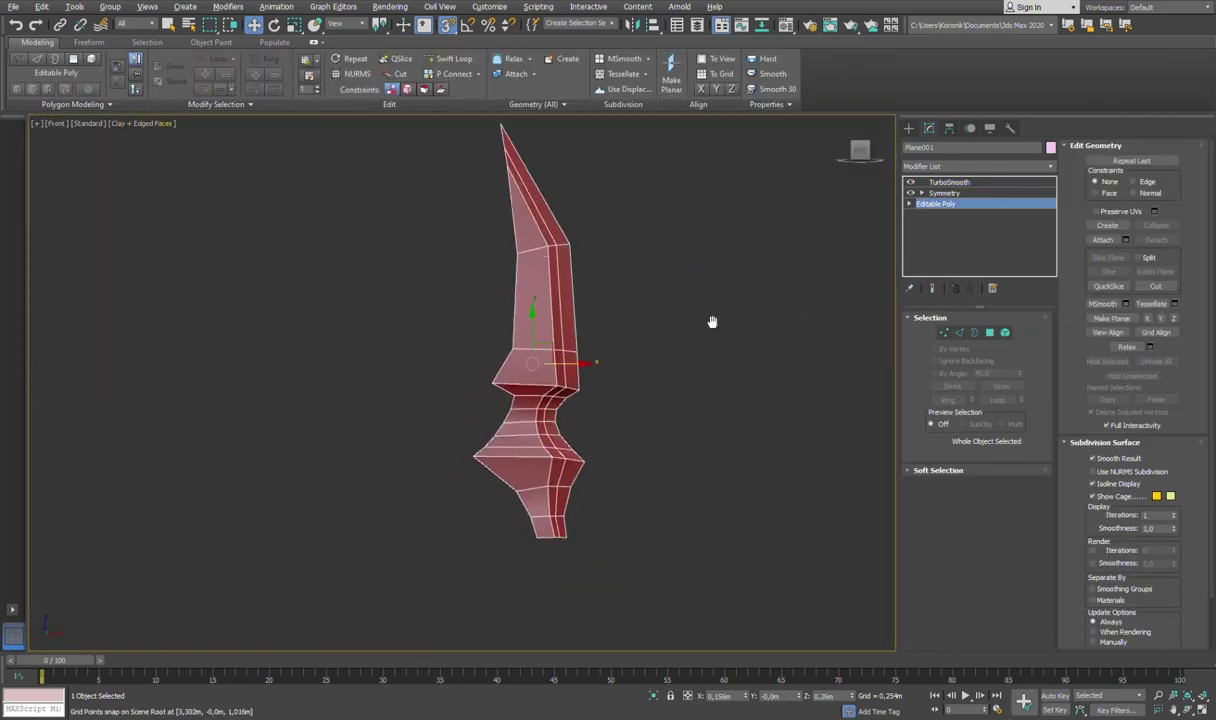
pyautogui.scroll(5, 578, 407)
pyautogui.press('1')
pyautogui.scroll(-5, 622, 421)
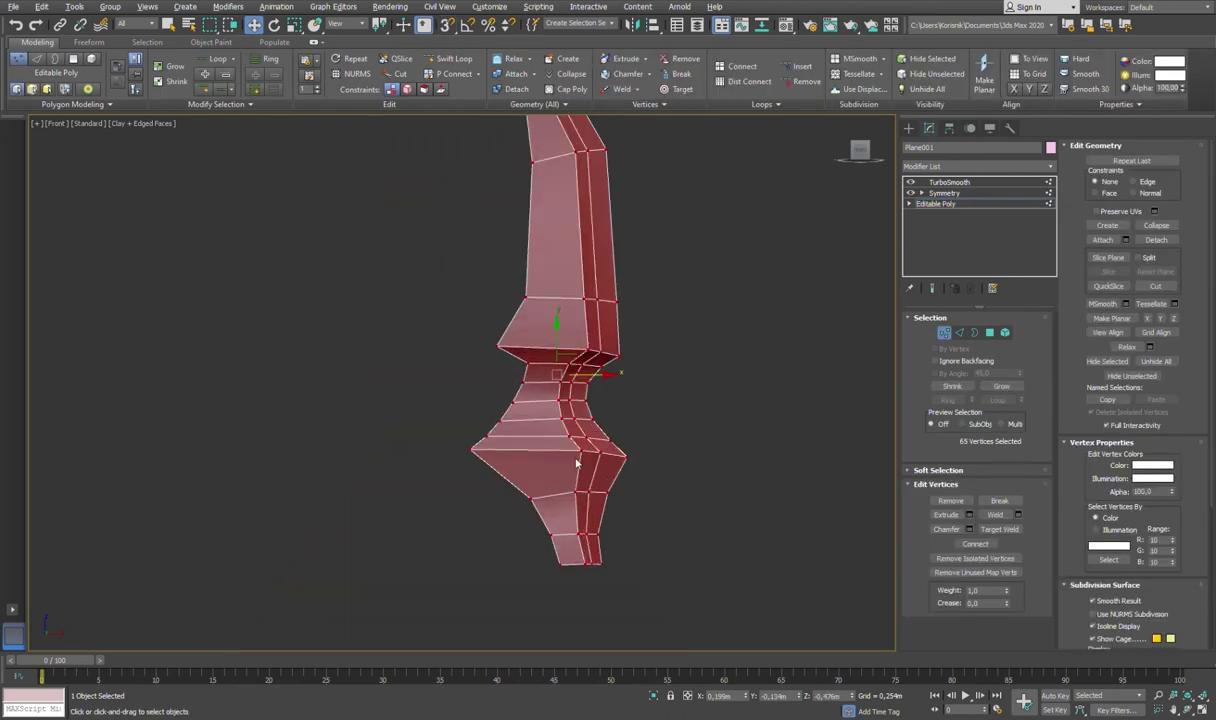
pyautogui.scroll(4, 560, 381)
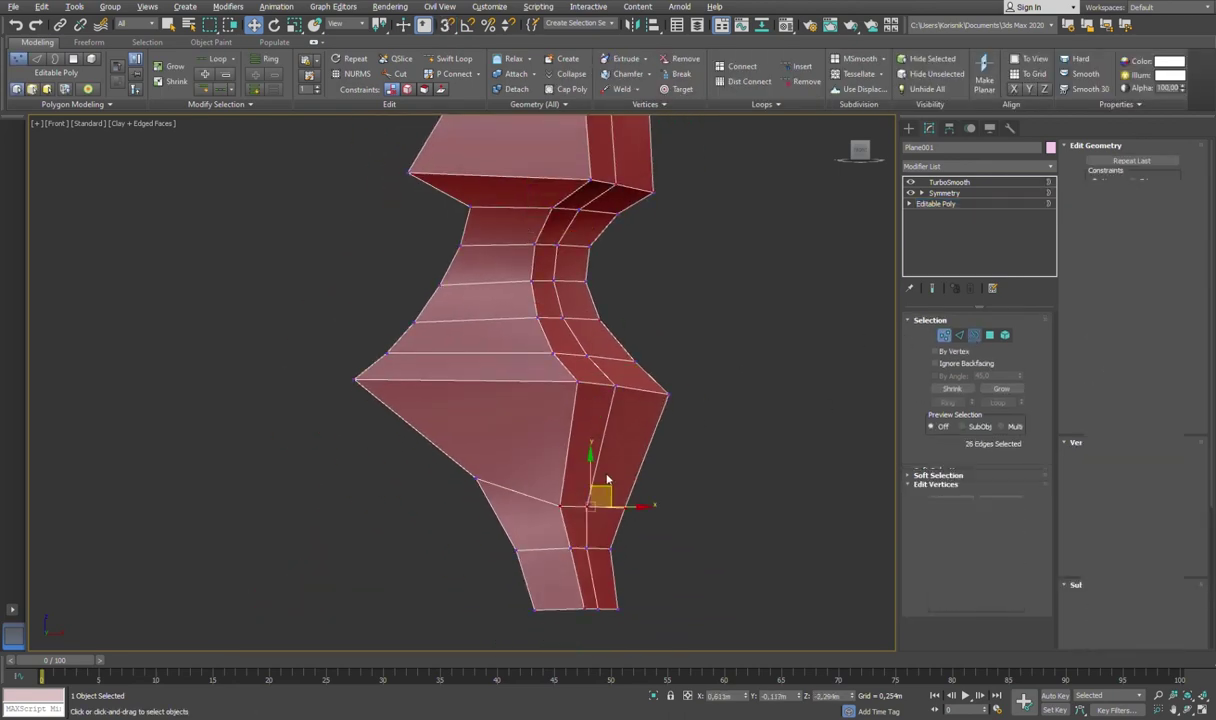
pyautogui.click(744, 426)
pyautogui.moveTo(549, 368); pyautogui.dragTo(698, 416)
pyautogui.moveTo(630, 382); pyautogui.dragTo(631, 474)
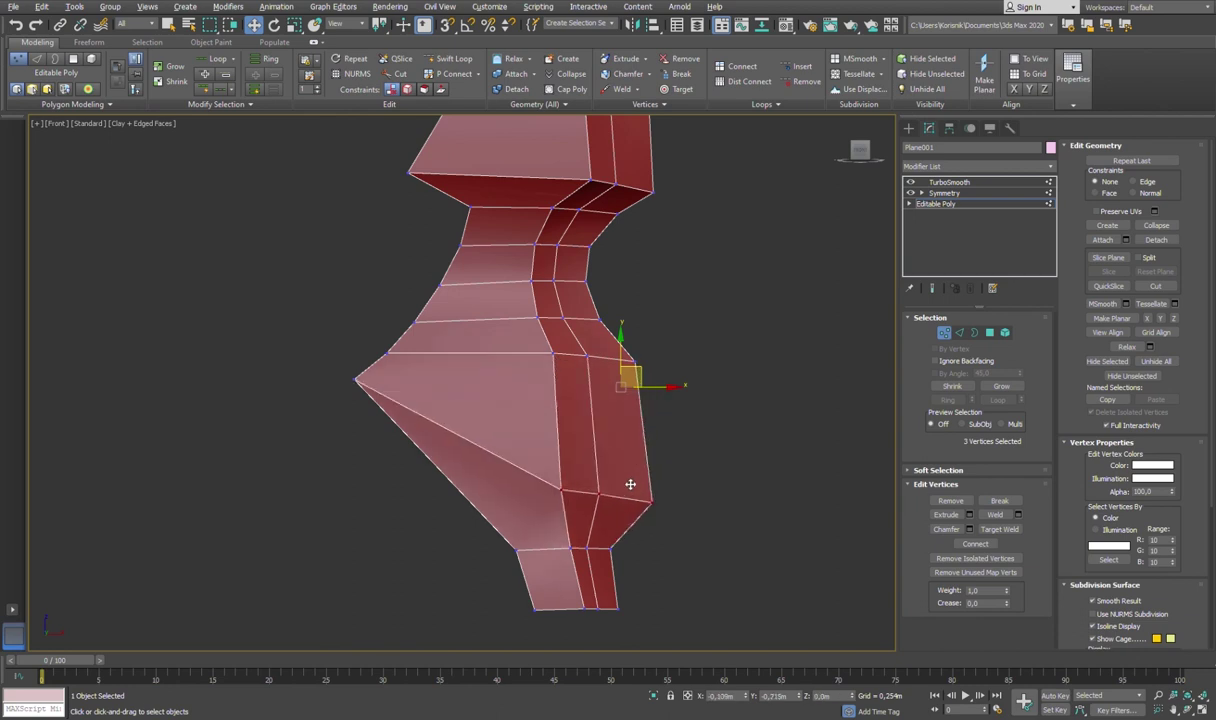
pyautogui.moveTo(616, 342); pyautogui.dragTo(588, 330)
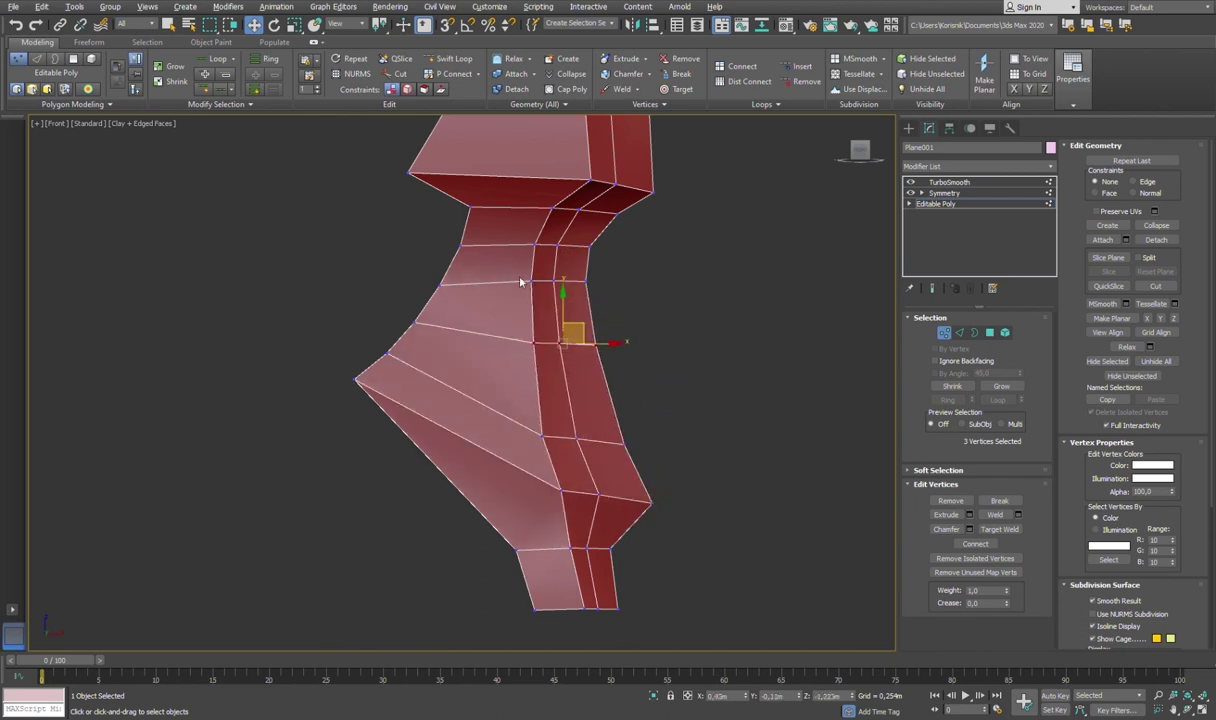
# Step: Preview the smoothed notch in wireframe, select a lower-left vertex, then review it shaded
pyautogui.click(946, 182)
pyautogui.scroll(-4, 421, 266)
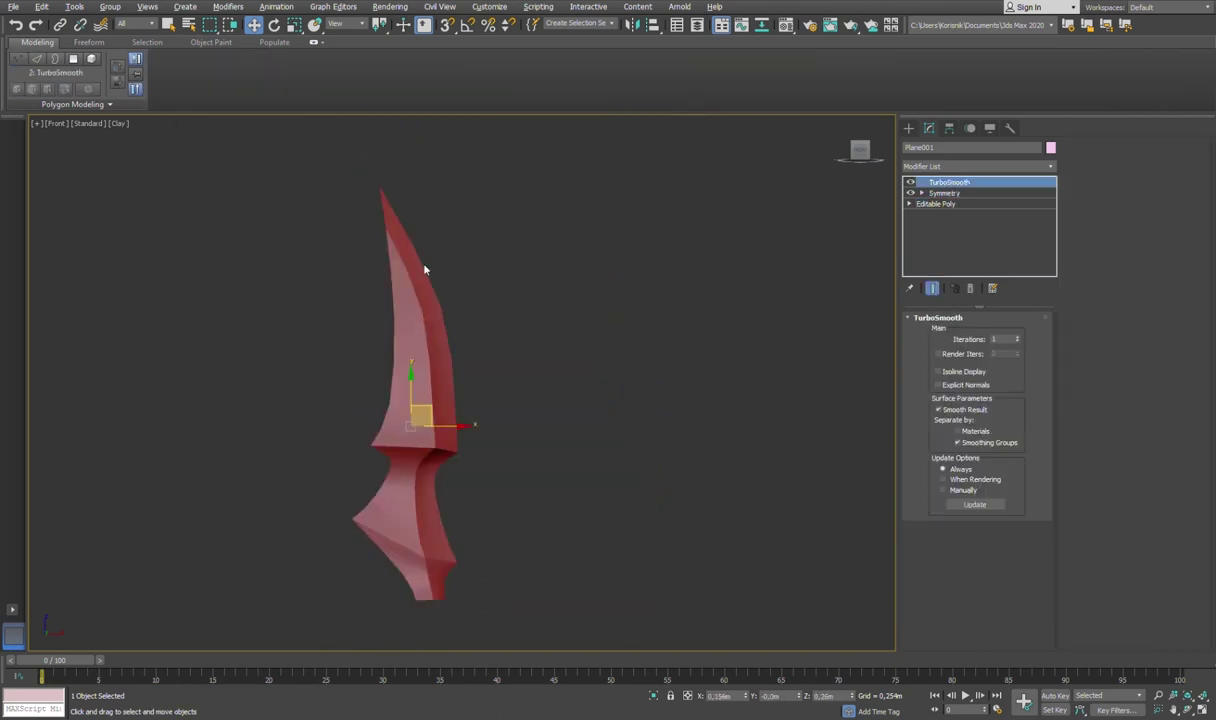
pyautogui.scroll(4, 655, 491)
pyautogui.scroll(5, 560, 410)
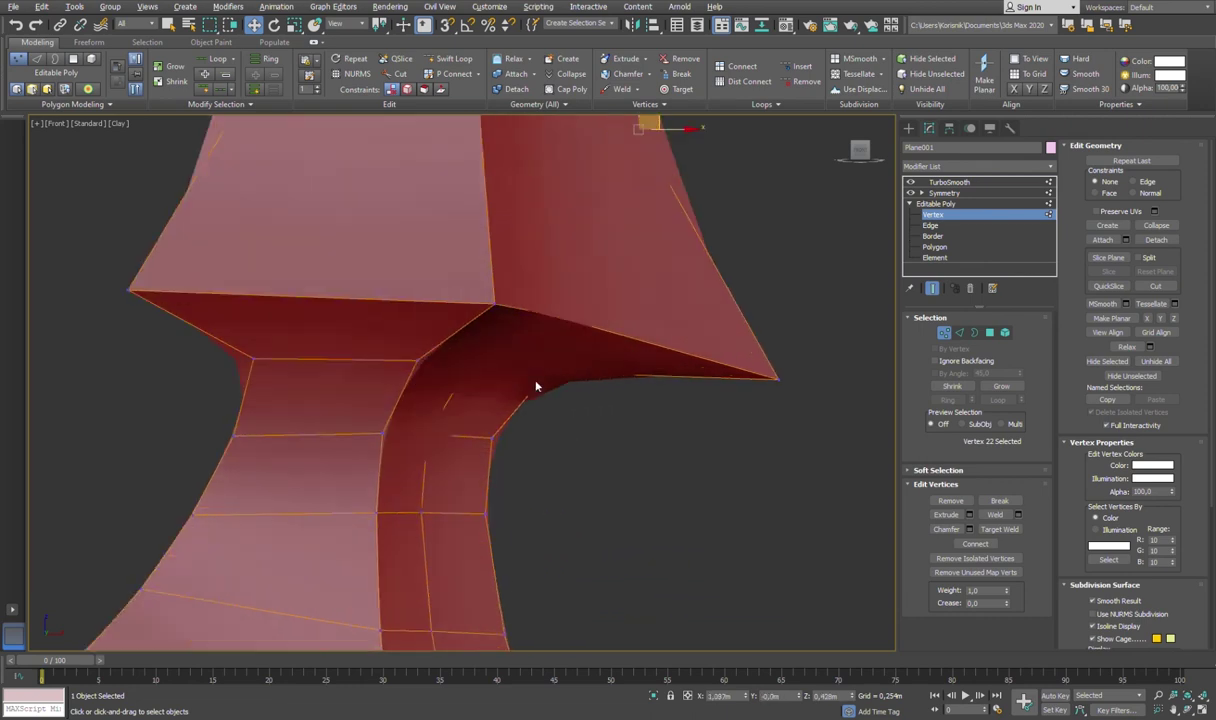
pyautogui.press('F3')
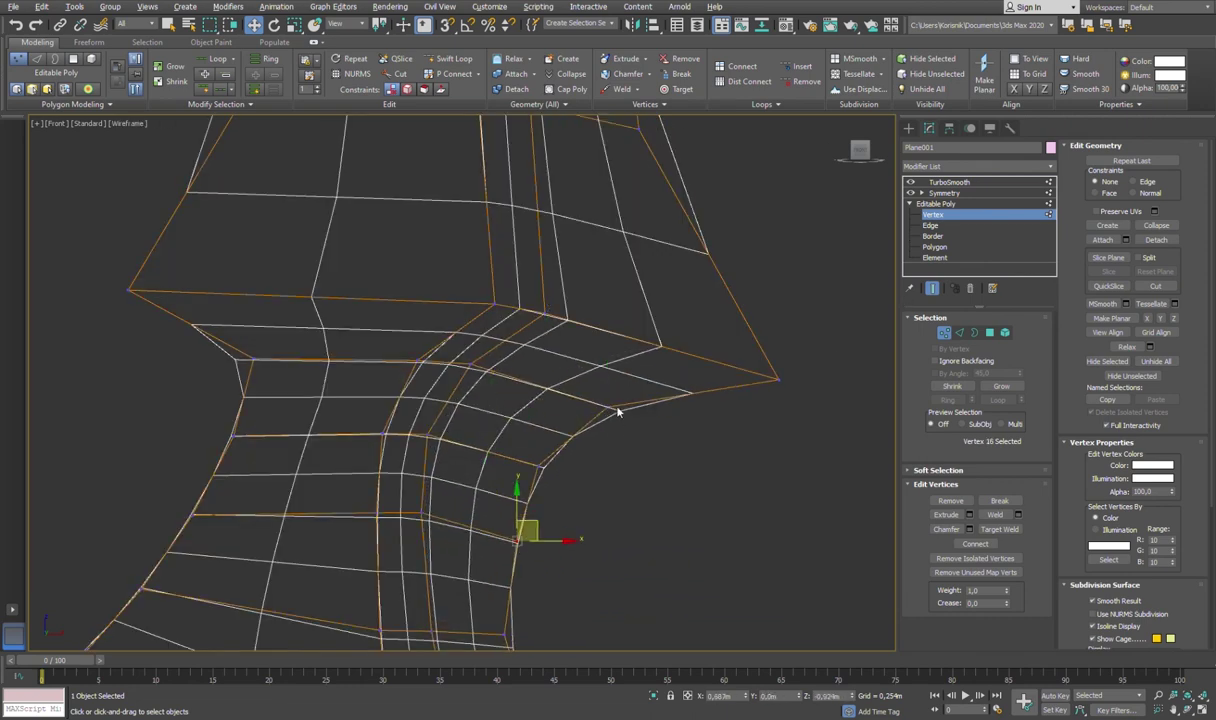
pyautogui.scroll(-5, 617, 420)
pyautogui.scroll(5, 503, 460)
pyautogui.click(517, 516)
pyautogui.scroll(-3, 532, 506)
pyautogui.scroll(-2, 714, 367)
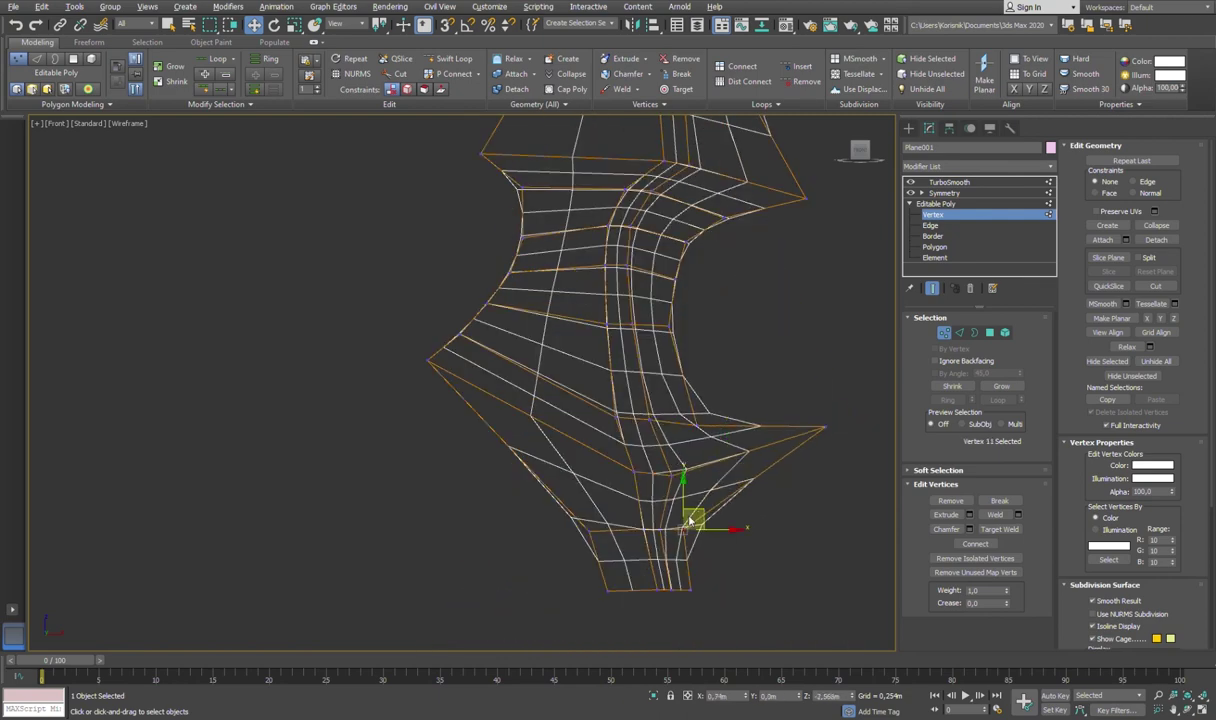
pyautogui.press('1')
pyautogui.press('F3')
pyautogui.moveTo(693, 315)
pyautogui.keyDown('alt'); pyautogui.mouseDown(button='middle')
pyautogui.moveTo(662, 366)
pyautogui.moveTo(695, 356)
pyautogui.moveTo(579, 358)
pyautogui.moveTo(677, 268)
pyautogui.moveTo(583, 373)
pyautogui.moveTo(570, 353)
pyautogui.mouseUp(button='middle'); pyautogui.keyUp('alt')
# Step: Select groups of blade and blade-edge vertices from a side view
pyautogui.press('1')
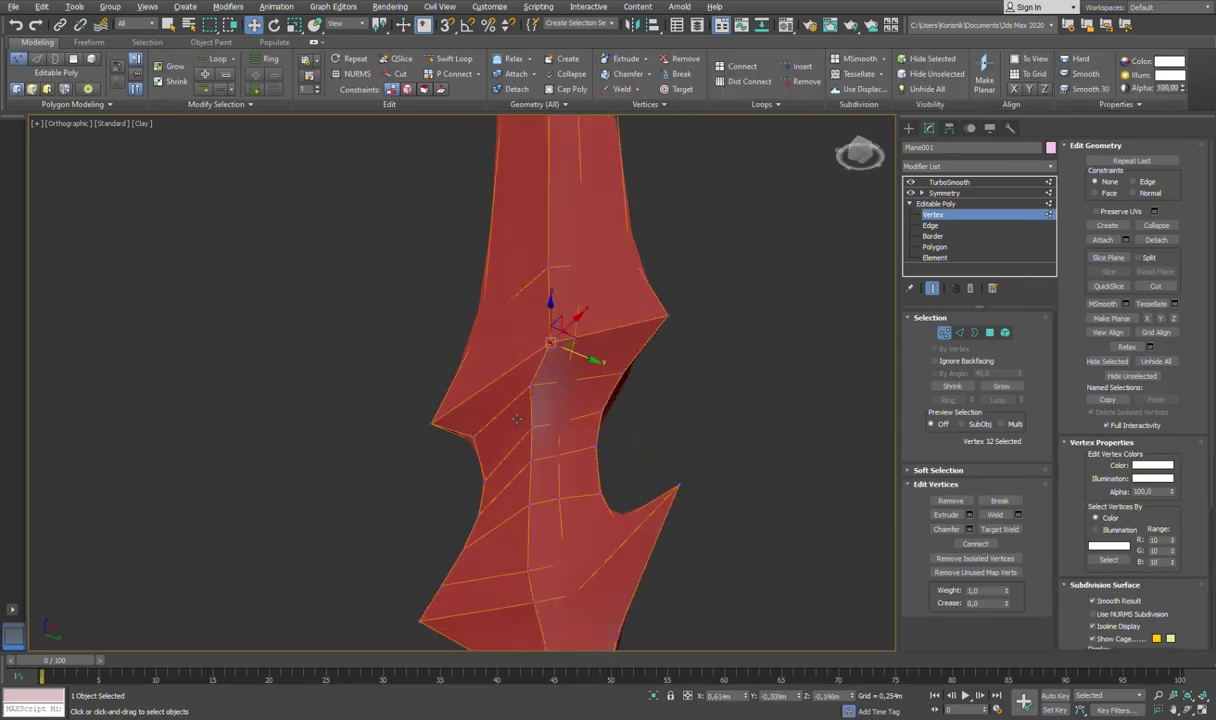
pyautogui.scroll(2, 565, 399)
pyautogui.scroll(1, 584, 372)
pyautogui.click(548, 503)
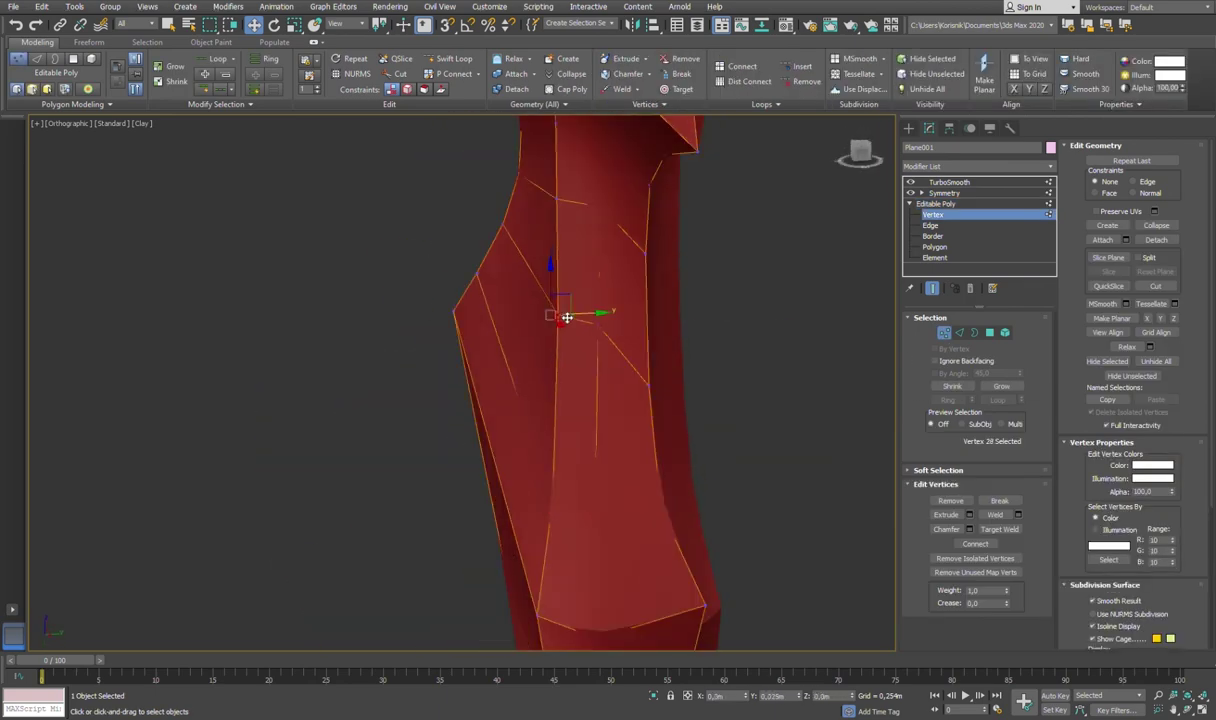
pyautogui.scroll(-3, 573, 603)
pyautogui.keyDown('alt'); pyautogui.moveTo(542, 459); pyautogui.dragTo(670, 448, button='middle'); pyautogui.keyUp('alt')
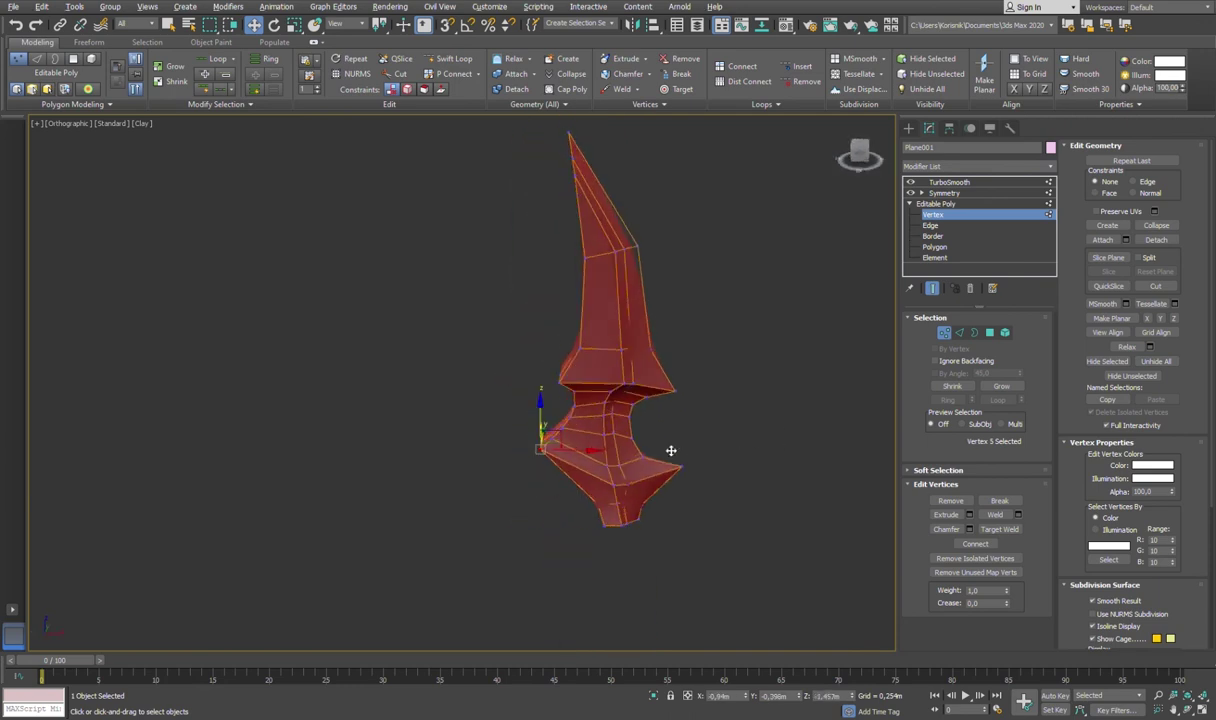
pyautogui.scroll(2, 600, 400)
pyautogui.click(529, 258)
pyautogui.keyDown('alt'); pyautogui.moveTo(744, 492); pyautogui.dragTo(535, 596, button='middle'); pyautogui.keyUp('alt')
# Step: Select vertices across the blade in three-quarter view, then check the smoothed blade from the front
pyautogui.moveTo(522, 333)
pyautogui.keyDown('alt'); pyautogui.mouseDown(button='middle')
pyautogui.moveTo(494, 272)
pyautogui.moveTo(624, 258)
pyautogui.moveTo(763, 402)
pyautogui.mouseUp(button='middle'); pyautogui.keyUp('alt')
pyautogui.click(624, 258)
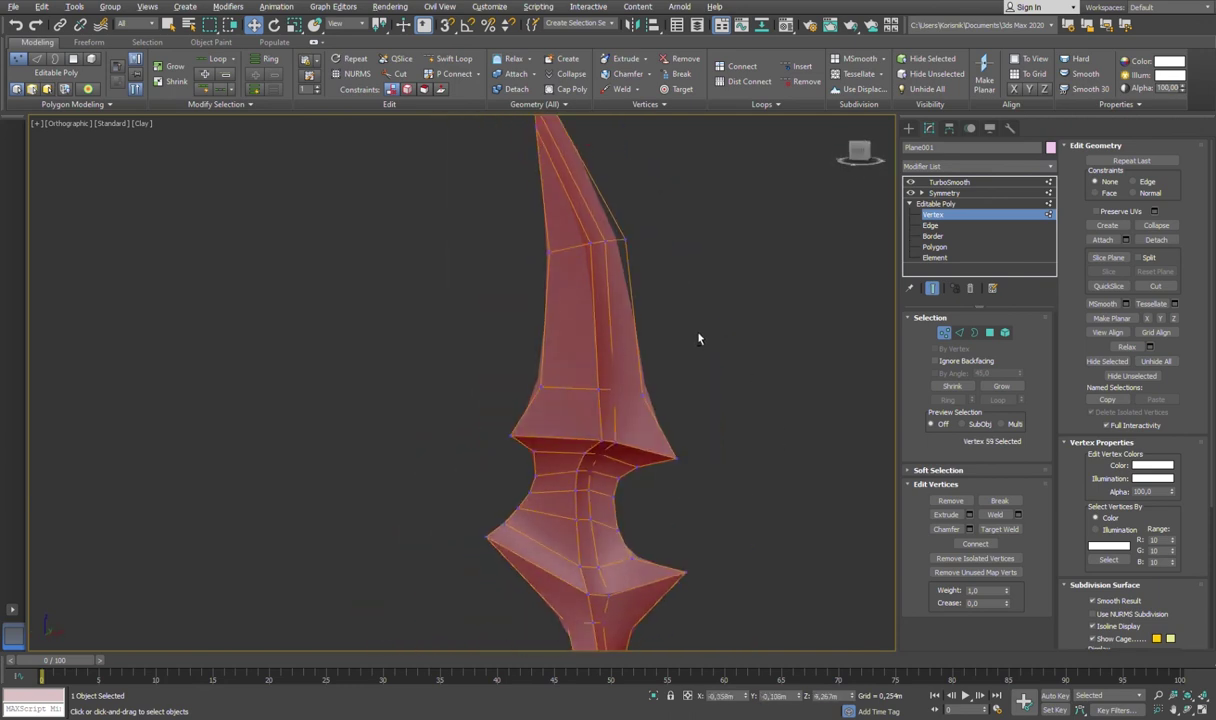
pyautogui.scroll(-3, 706, 385)
pyautogui.keyDown('alt'); pyautogui.moveTo(688, 384); pyautogui.dragTo(676, 494, button='middle'); pyautogui.keyUp('alt')
pyautogui.press('f')
pyautogui.scroll(2, 566, 346)
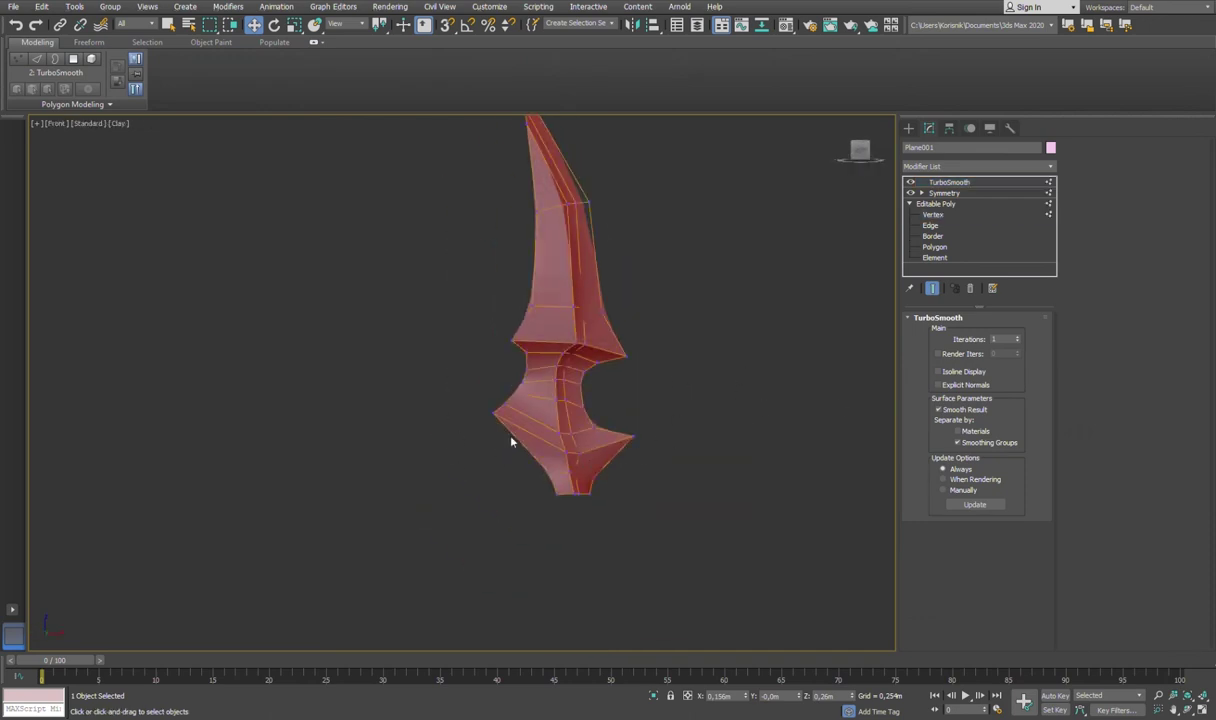
# Step: Pull the guard's left spike tip up and to the right
pyautogui.press('1')
pyautogui.scroll(2, 511, 441)
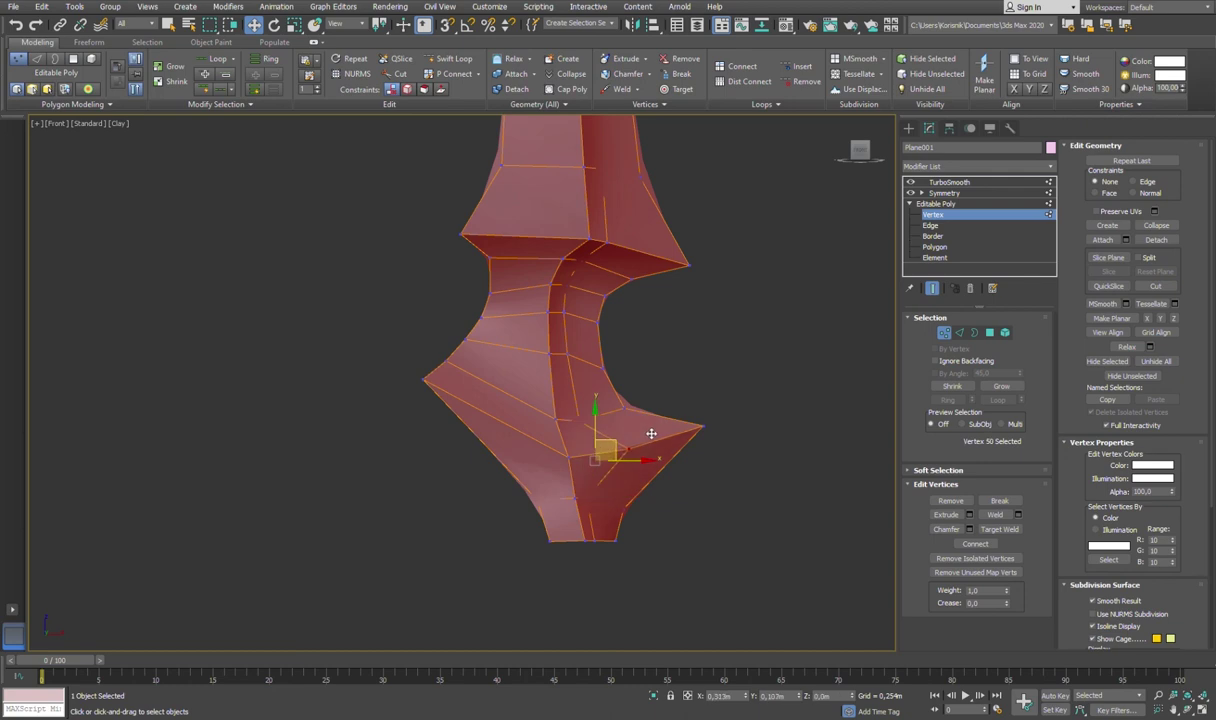
pyautogui.scroll(-3, 610, 390)
pyautogui.scroll(2, 540, 402)
pyautogui.scroll(2, 500, 413)
pyautogui.scroll(3, 460, 360)
pyautogui.click(443, 340)
pyautogui.scroll(-2, 443, 340)
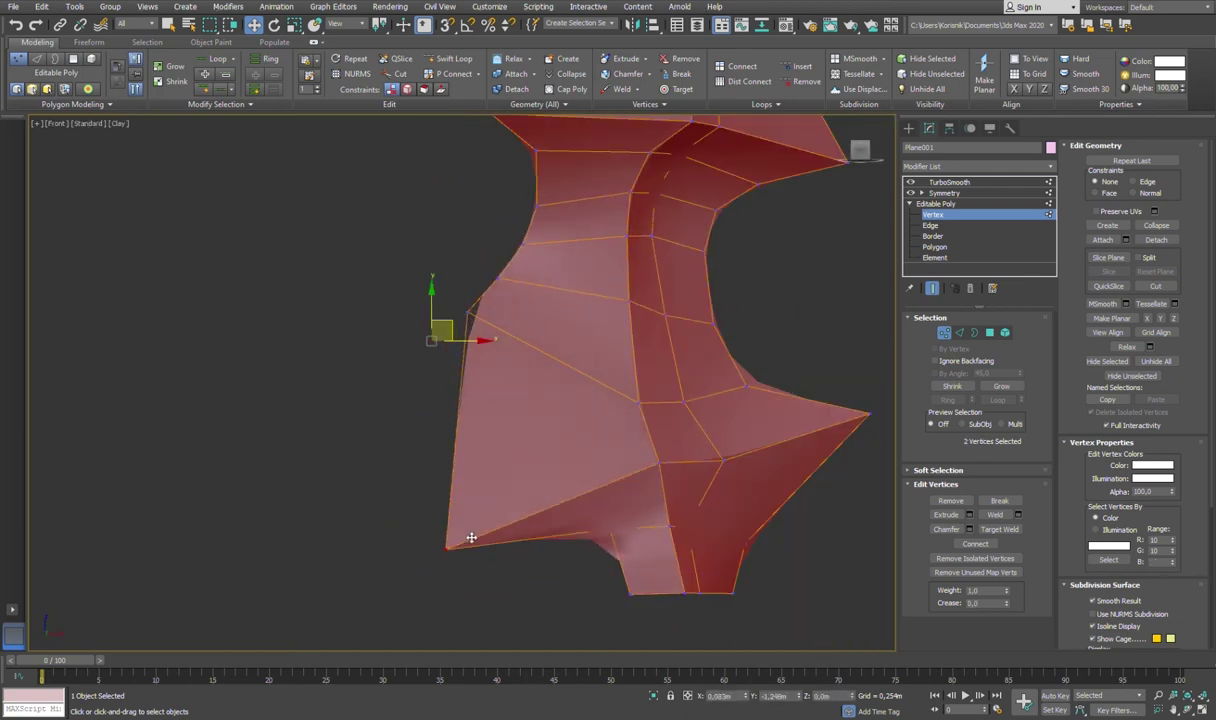
pyautogui.moveTo(491, 298); pyautogui.dragTo(512, 266)
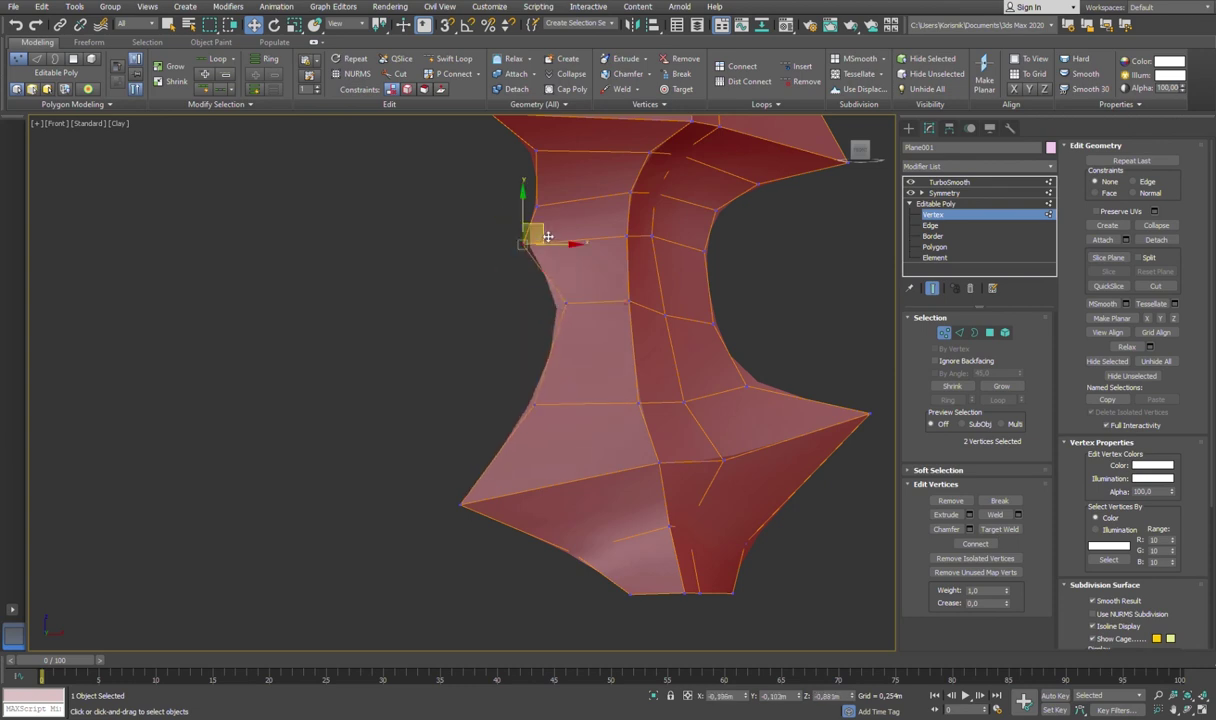
# Step: Select the guard's right spike tip for reshaping
pyautogui.scroll(-3, 620, 260)
pyautogui.click(618, 440)
pyautogui.scroll(1, 670, 378)
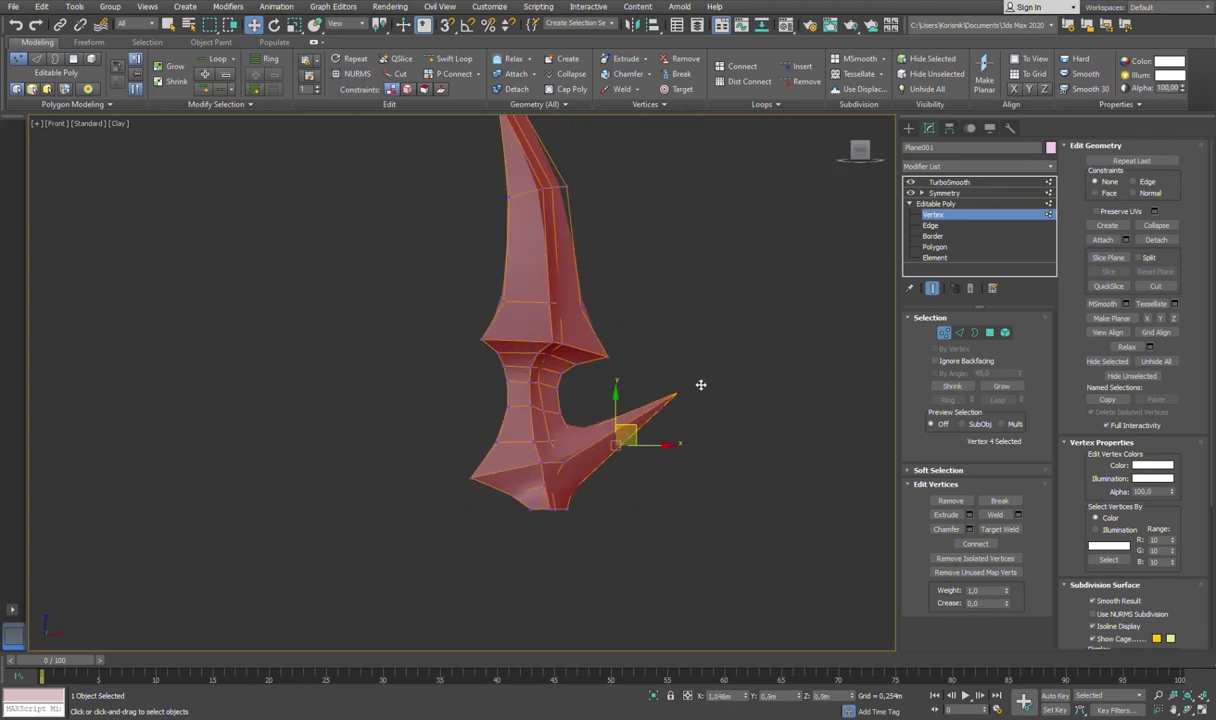
pyautogui.scroll(2, 667, 400)
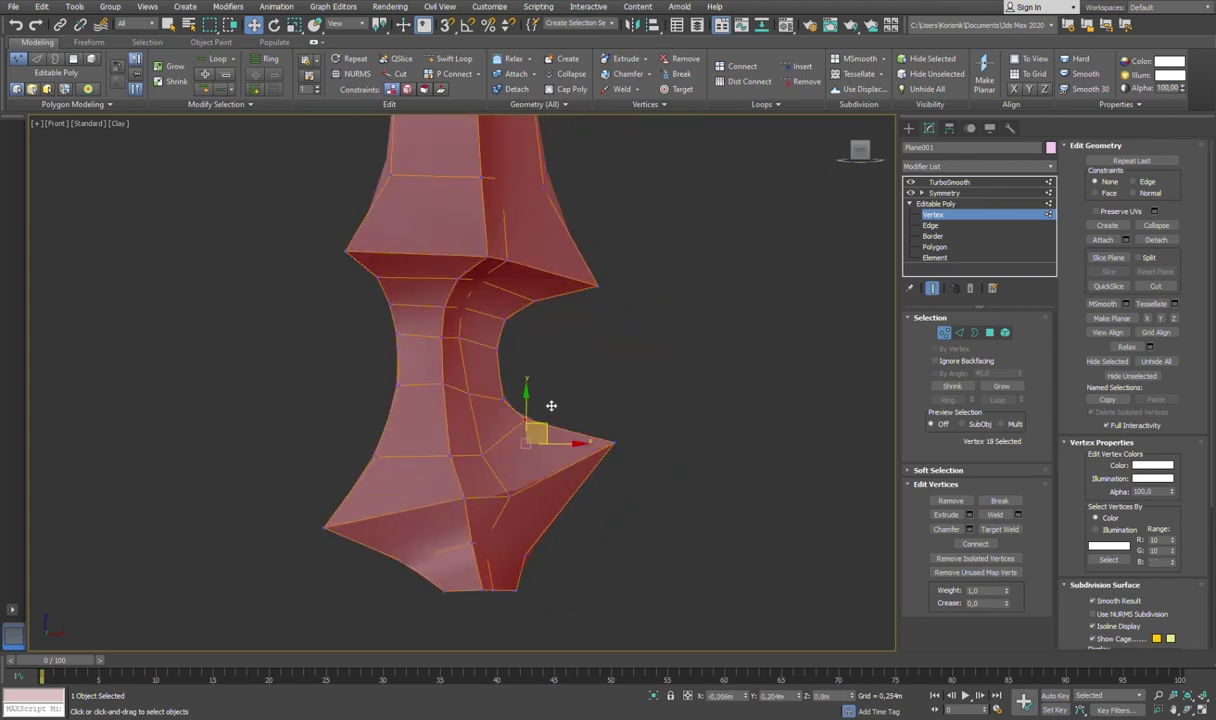
pyautogui.scroll(-3, 675, 366)
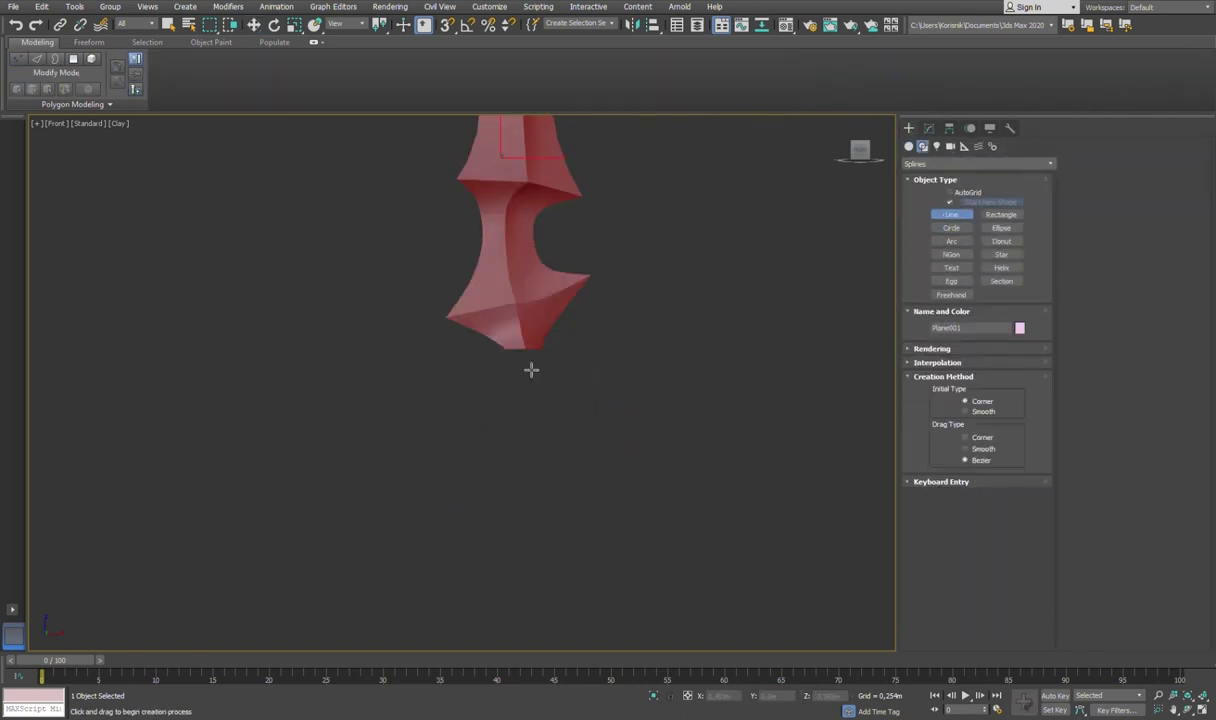
# Step: Finish the grip line and give it rendered radial thickness as a round tube
pyautogui.rightClick(548, 488)
pyautogui.click(929, 128)
pyautogui.click(932, 317)
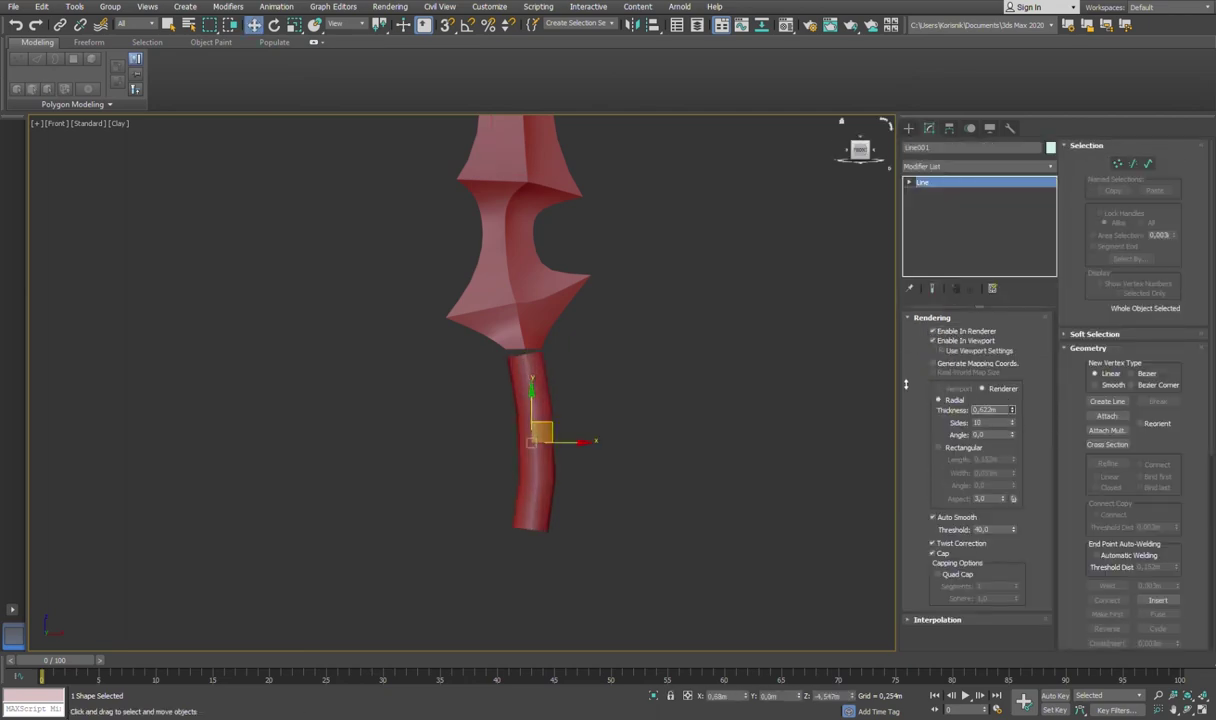
pyautogui.scroll(5, 605, 456)
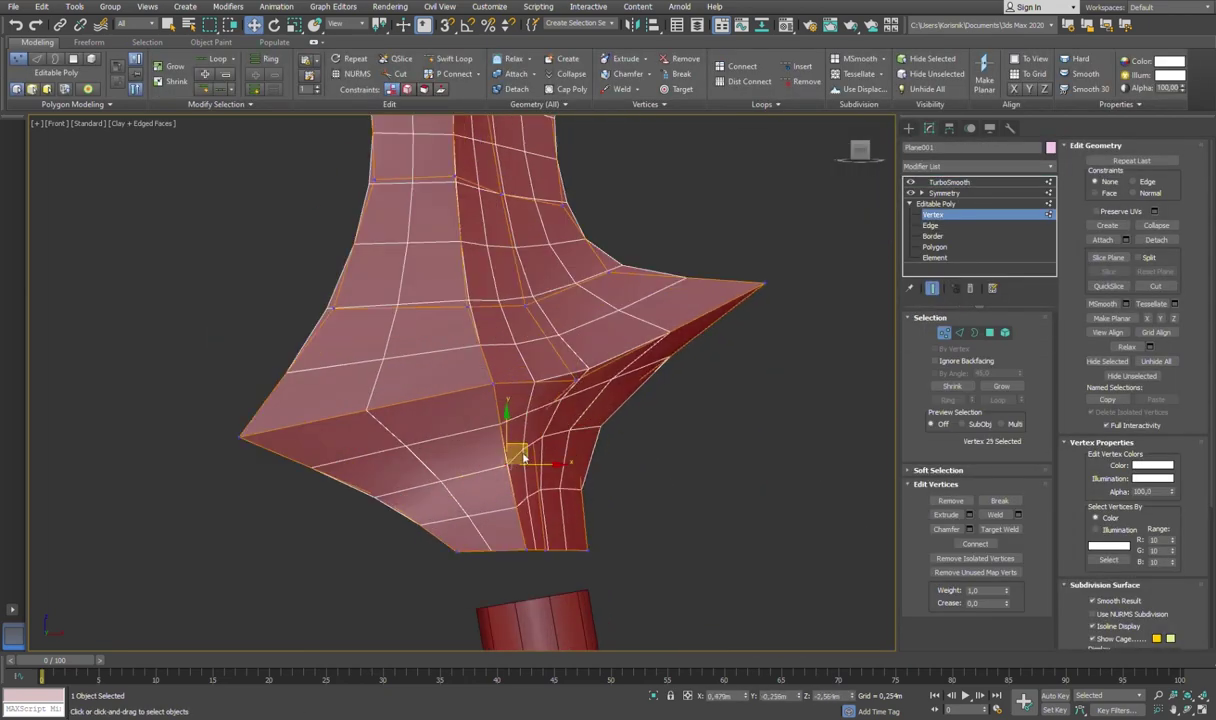
# Step: Pull the guard's lower-left base vertex down and to the left
pyautogui.moveTo(522, 456); pyautogui.dragTo(410, 453)
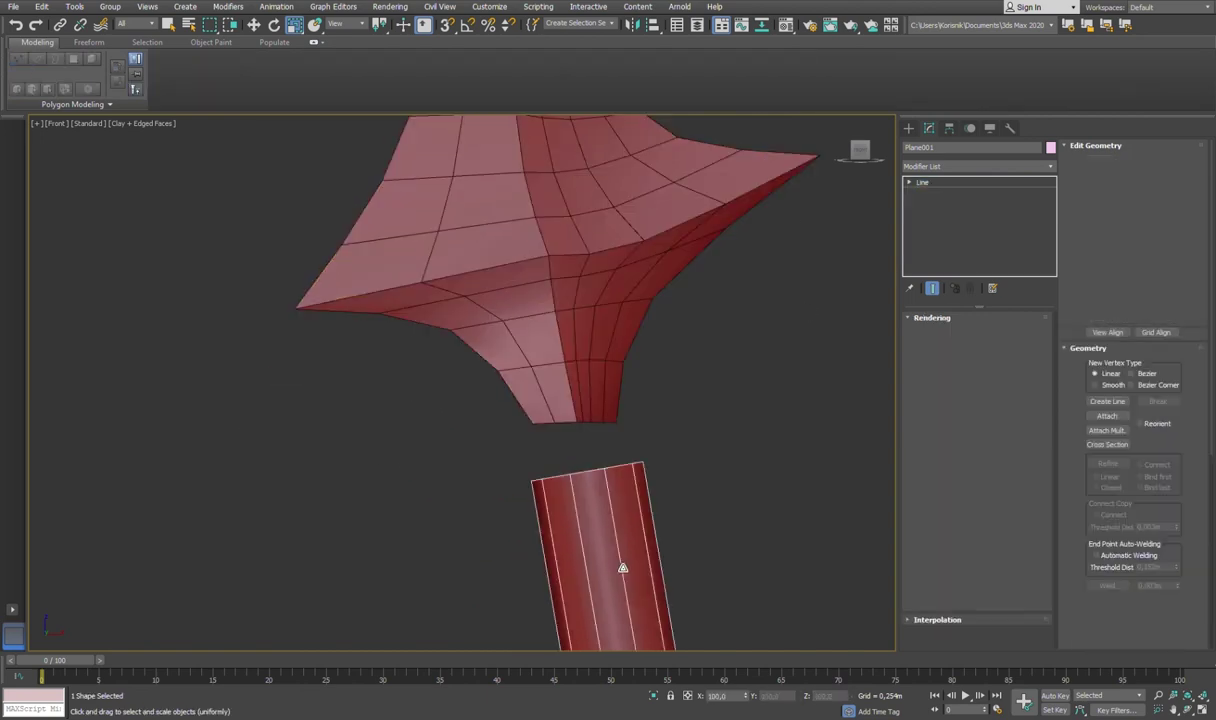
pyautogui.click(927, 215)
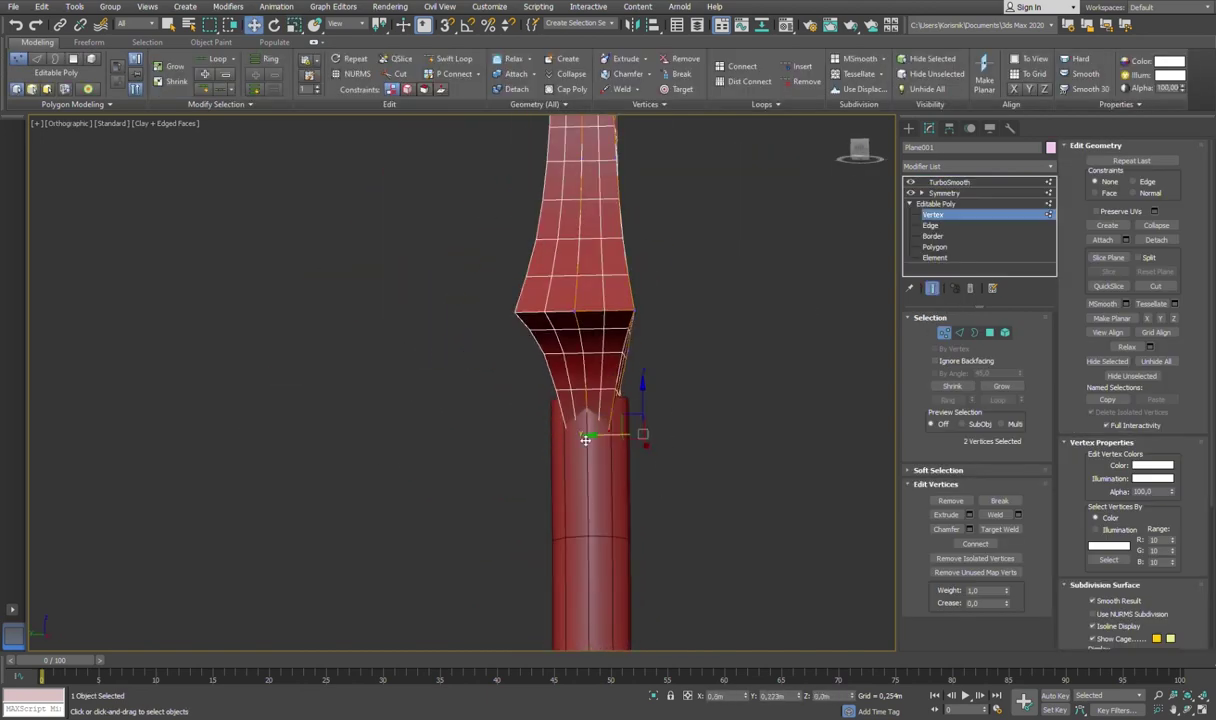
pyautogui.keyDown('alt'); pyautogui.moveTo(585, 440); pyautogui.dragTo(660, 410, button='middle'); pyautogui.keyUp('alt')
pyautogui.scroll(5, 660, 410)
# Step: Select the rim of the tube's top opening and rotate it to flare beneath the guard
pyautogui.click(557, 335)
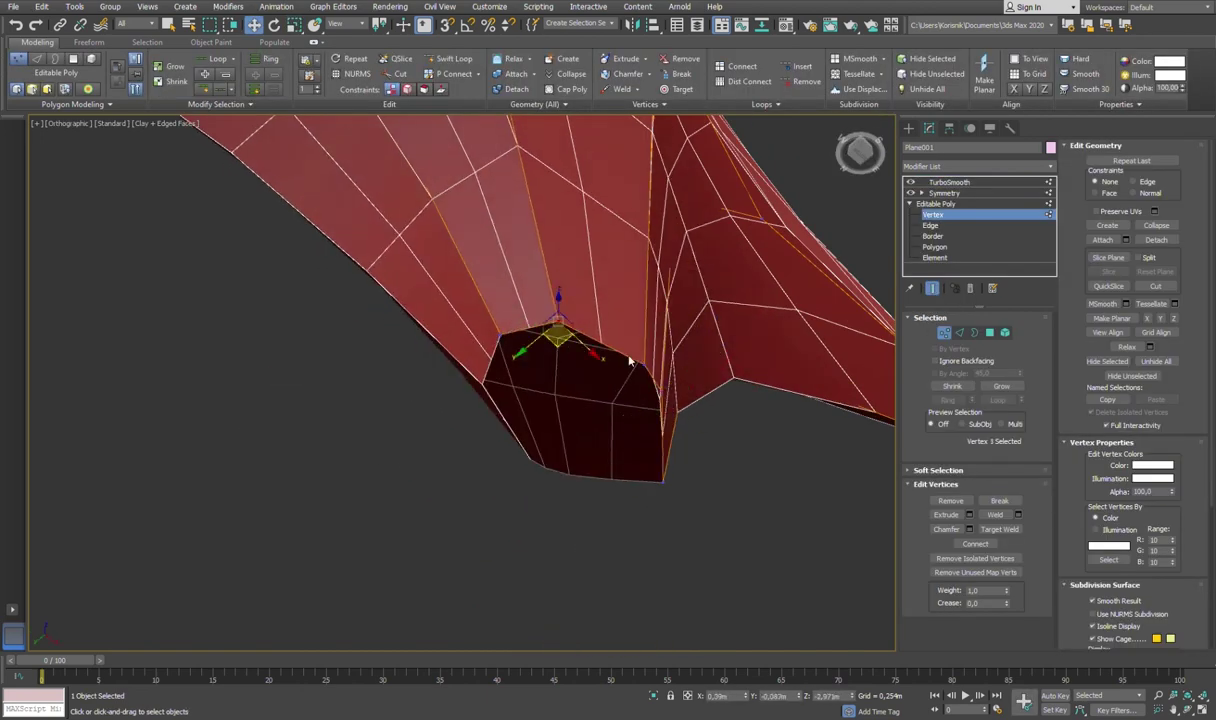
pyautogui.keyDown('alt'); pyautogui.moveTo(630, 362); pyautogui.dragTo(660, 530, button='middle'); pyautogui.keyUp('alt')
pyautogui.click(639, 517)
pyautogui.doubleClick(632, 383)
pyautogui.keyDown('alt'); pyautogui.moveTo(632, 383); pyautogui.dragTo(660, 370, button='middle'); pyautogui.keyUp('alt')
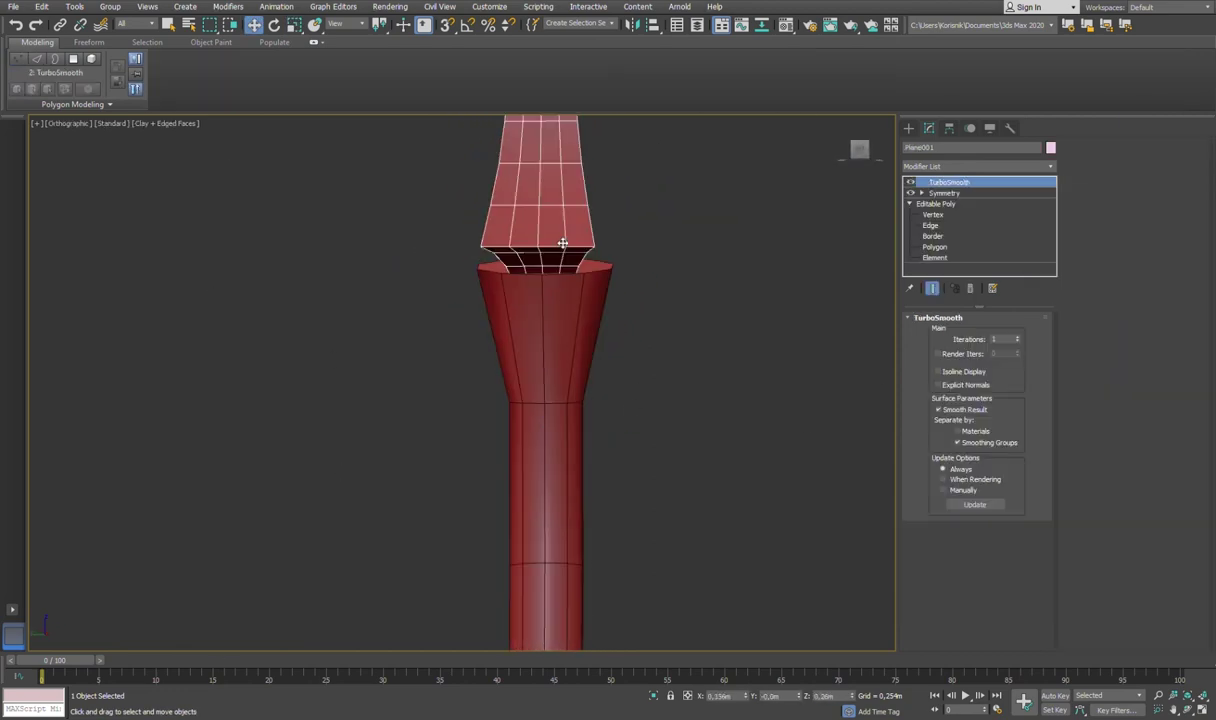
pyautogui.press('e')
pyautogui.keyDown('alt'); pyautogui.moveTo(214, 459); pyautogui.dragTo(570, 274, button='middle'); pyautogui.keyUp('alt')
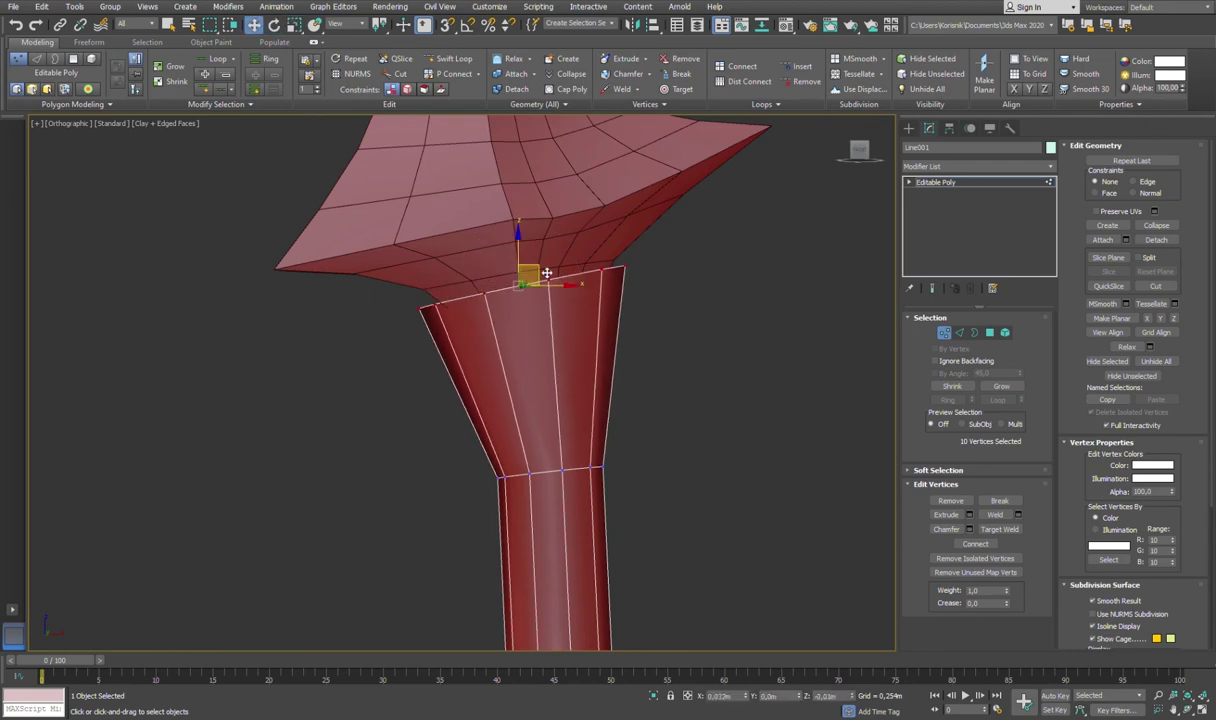
# Step: Extrude the grip's bottom polygons into a wide faceted pommel knob
pyautogui.press('1')
pyautogui.scroll(-3, 600, 320)
pyautogui.scroll(-4, 630, 392)
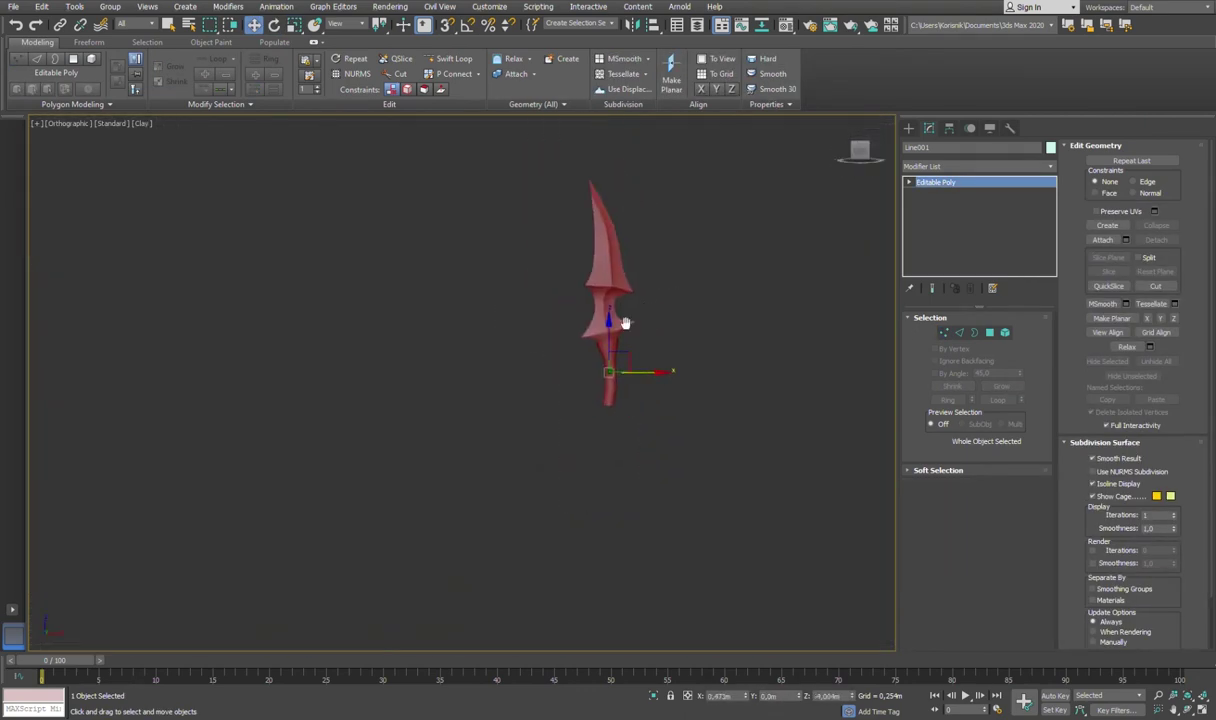
pyautogui.click(990, 334)
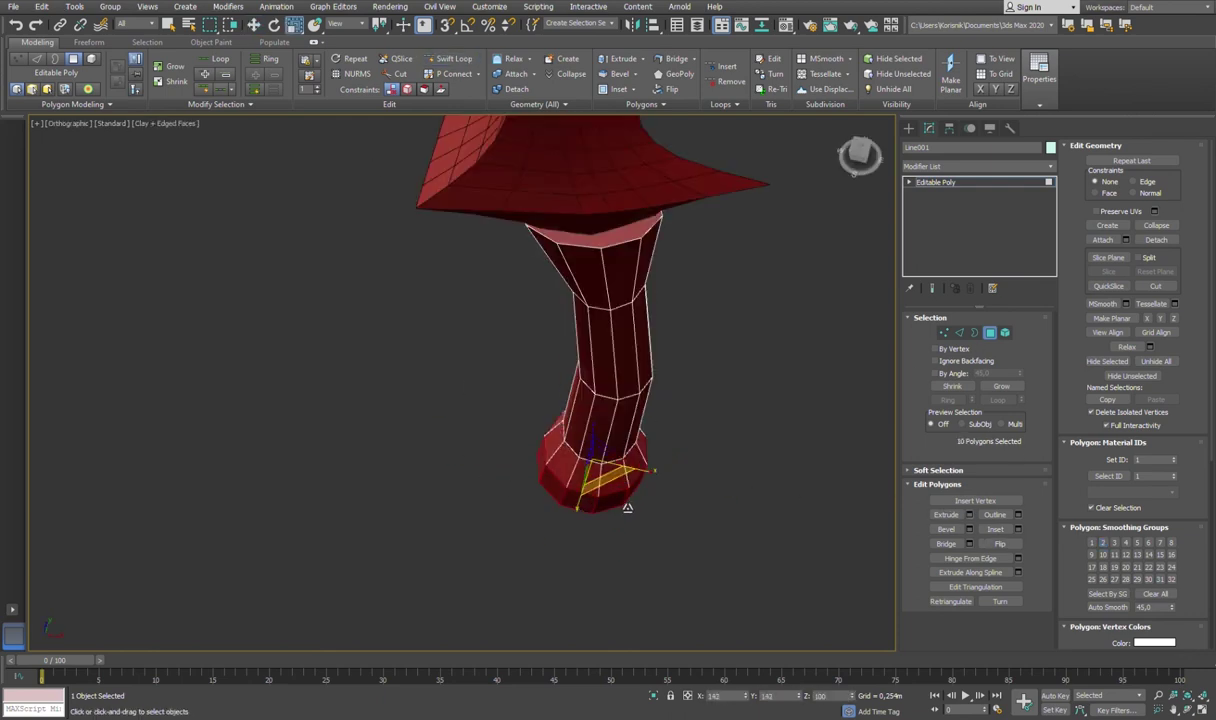
pyautogui.keyDown('alt'); pyautogui.moveTo(637, 442); pyautogui.dragTo(600, 470, button='middle'); pyautogui.keyUp('alt')
pyautogui.scroll(4, 547, 414)
pyautogui.press('2')
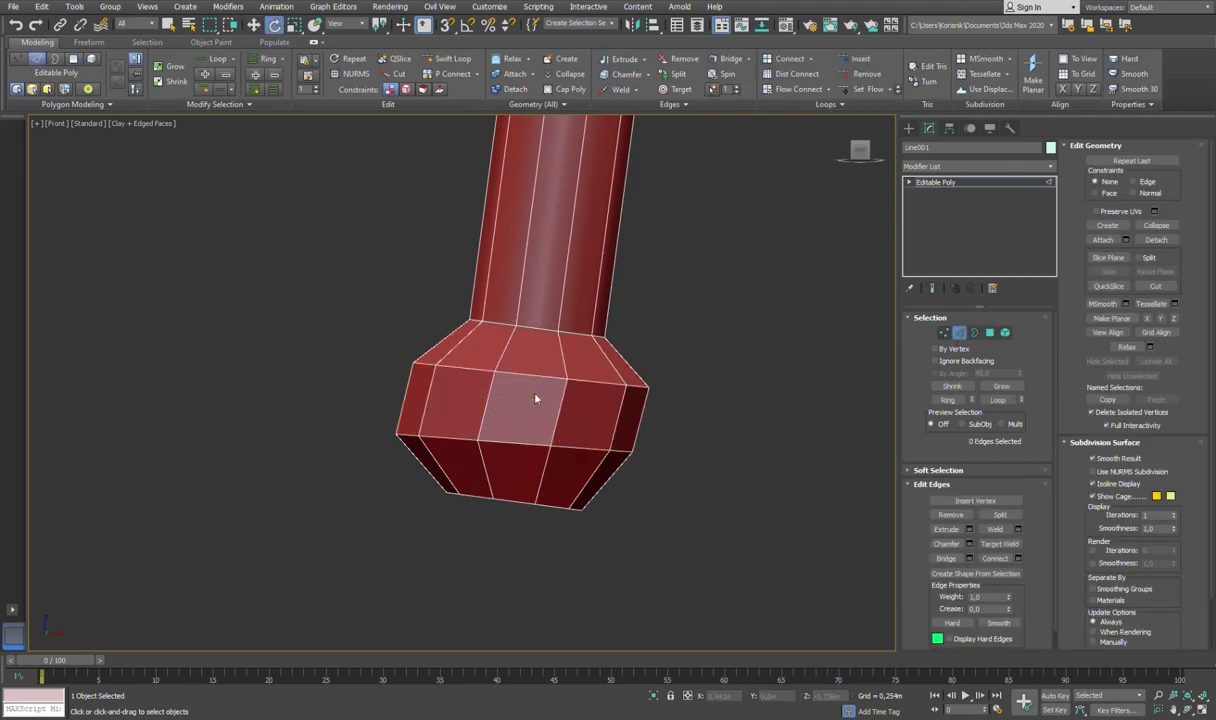
pyautogui.press('4')
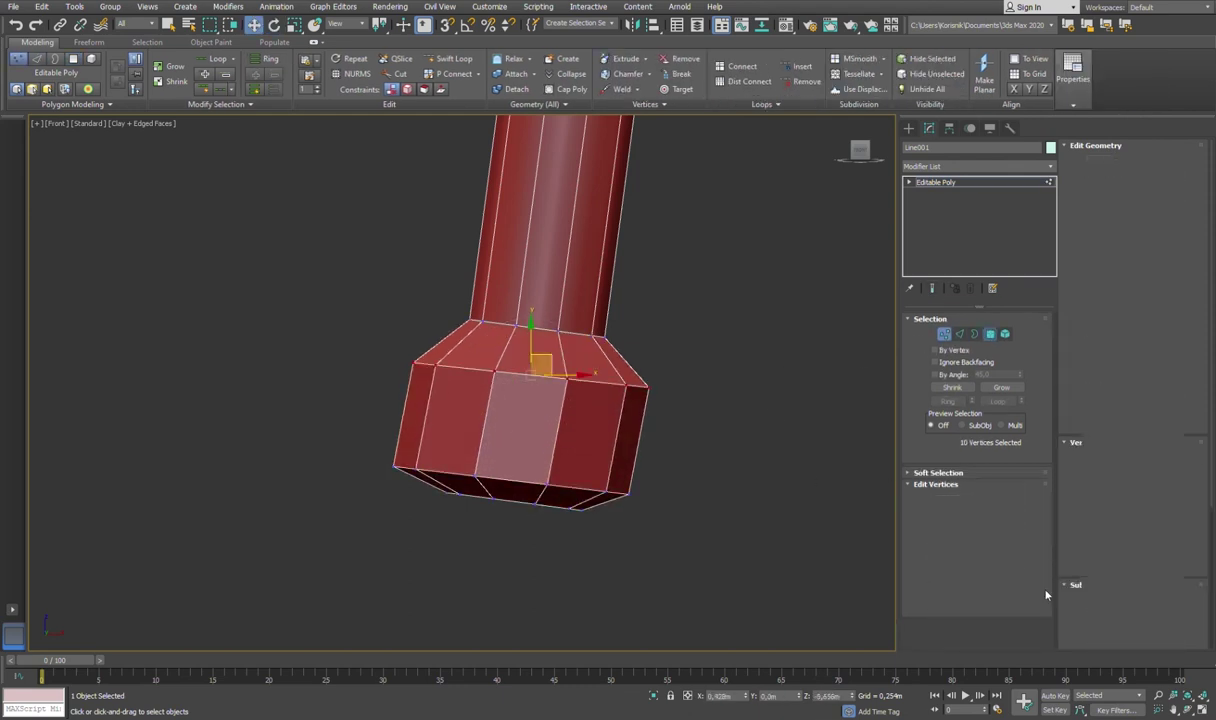
pyautogui.hotkey('ctrl', 'a')
pyautogui.press('4')
pyautogui.scroll(-3, 692, 361)
pyautogui.scroll(-4, 811, 315)
pyautogui.scroll(5, 573, 339)
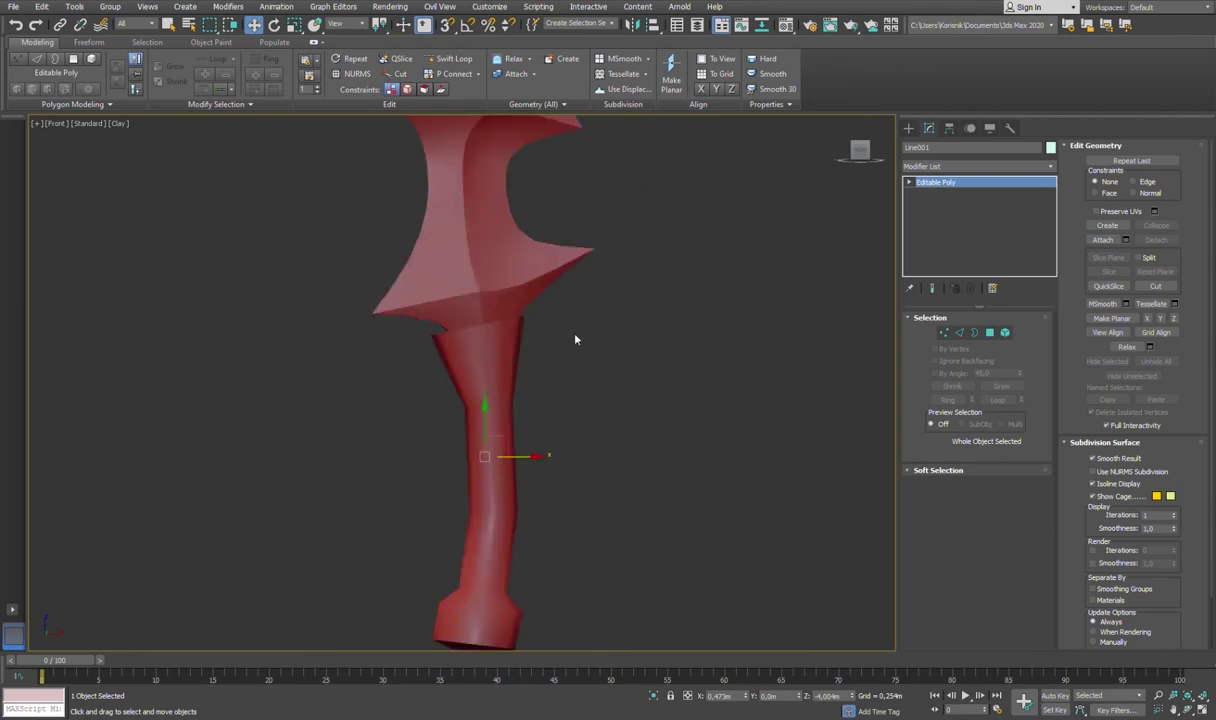
pyautogui.scroll(2, 611, 318)
# Step: Connect an extra ring of edge loops along the grip
pyautogui.press('2')
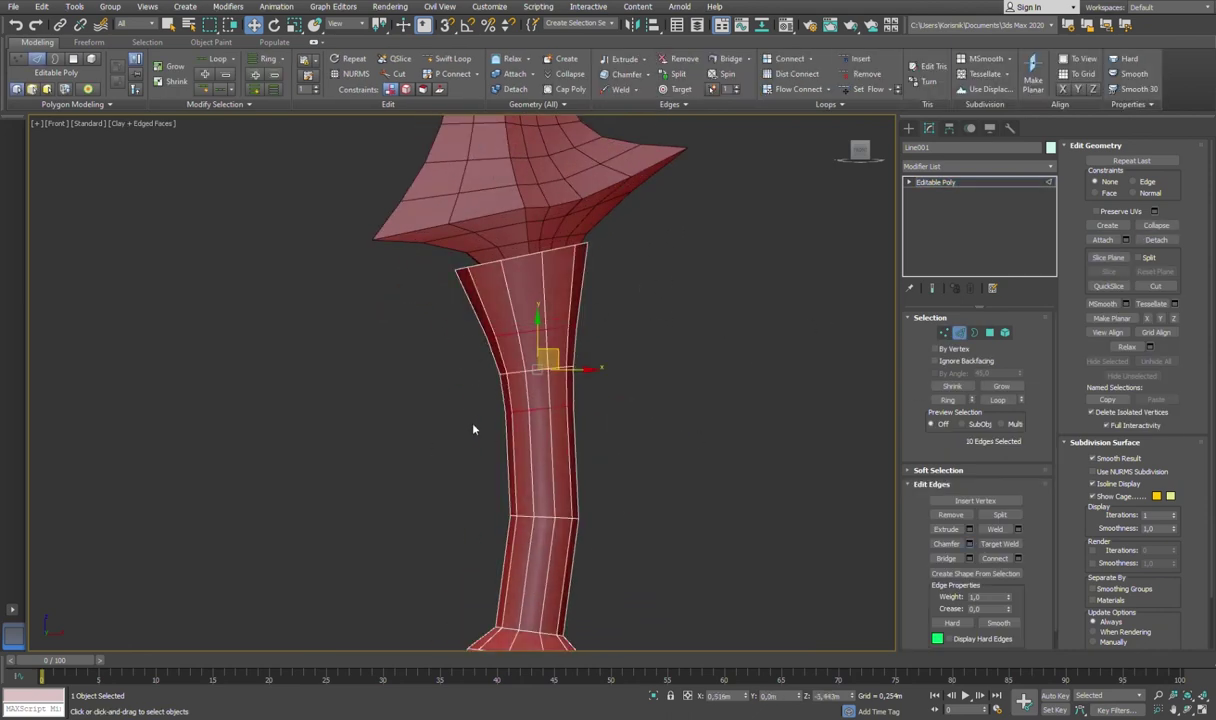
pyautogui.moveTo(474, 430); pyautogui.dragTo(562, 424, button='middle')
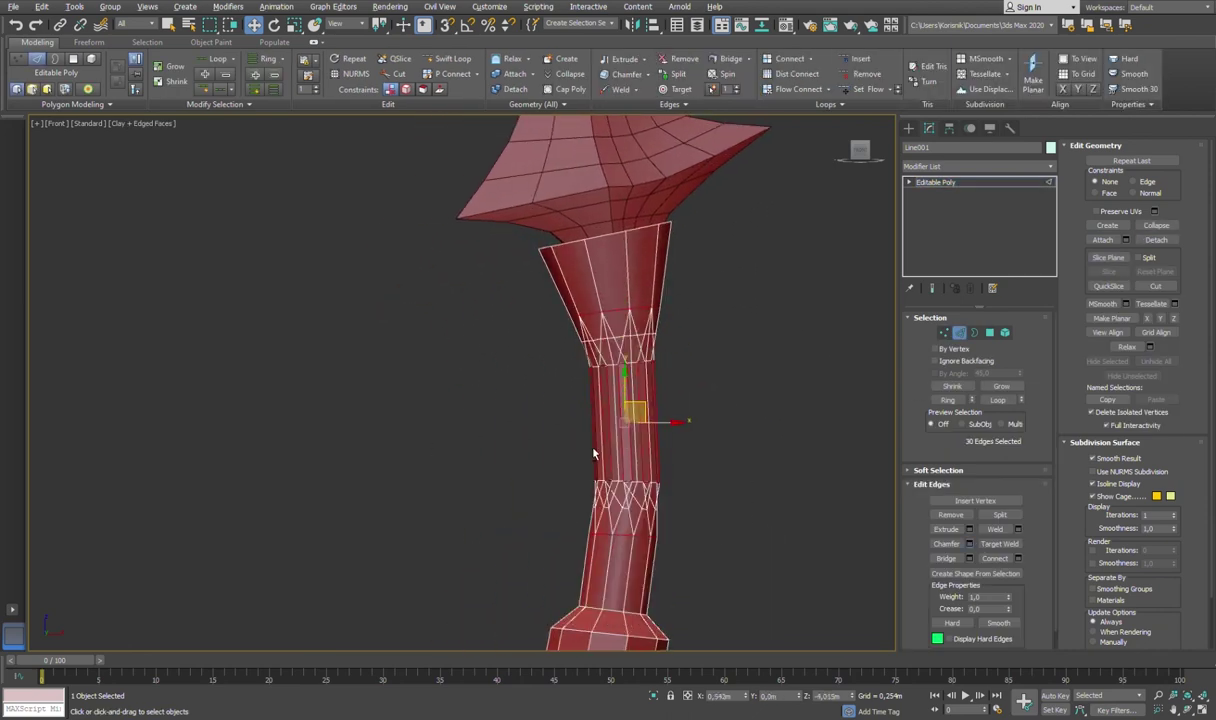
pyautogui.click(957, 333)
pyautogui.moveTo(767, 247); pyautogui.dragTo(752, 274, button='middle')
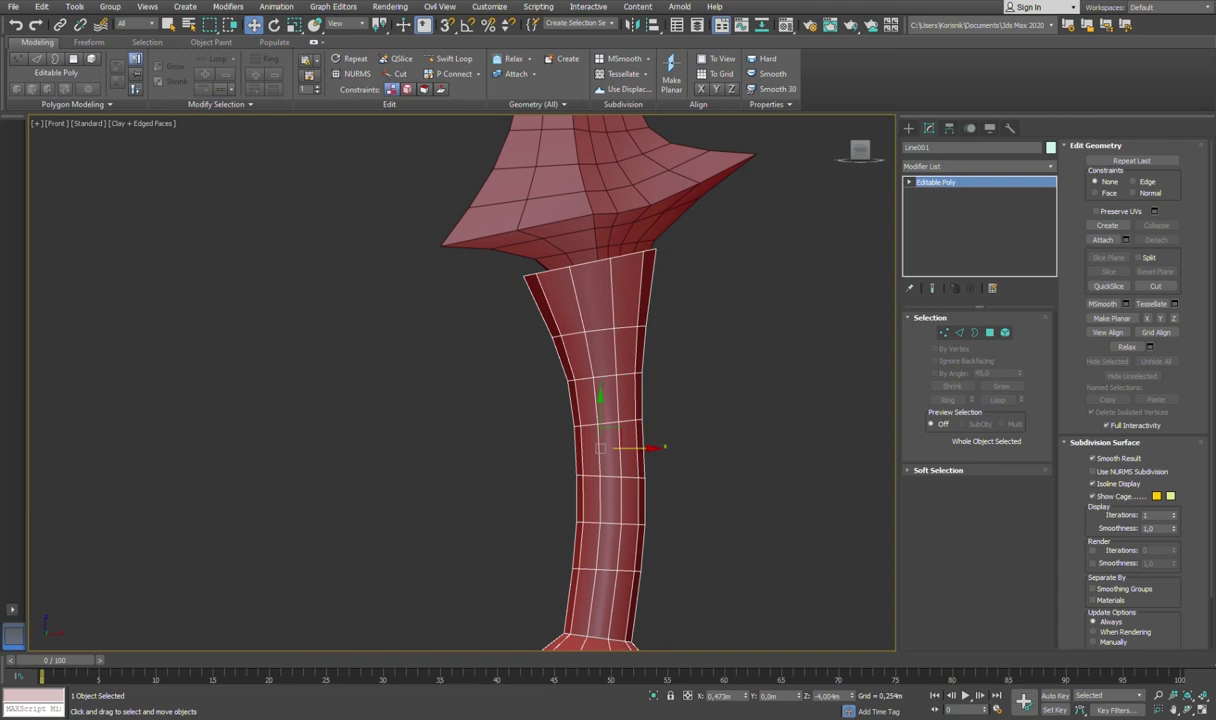
# Step: Adjust the vertices at the top and right side of the grip
pyautogui.click(944, 332)
pyautogui.click(540, 263)
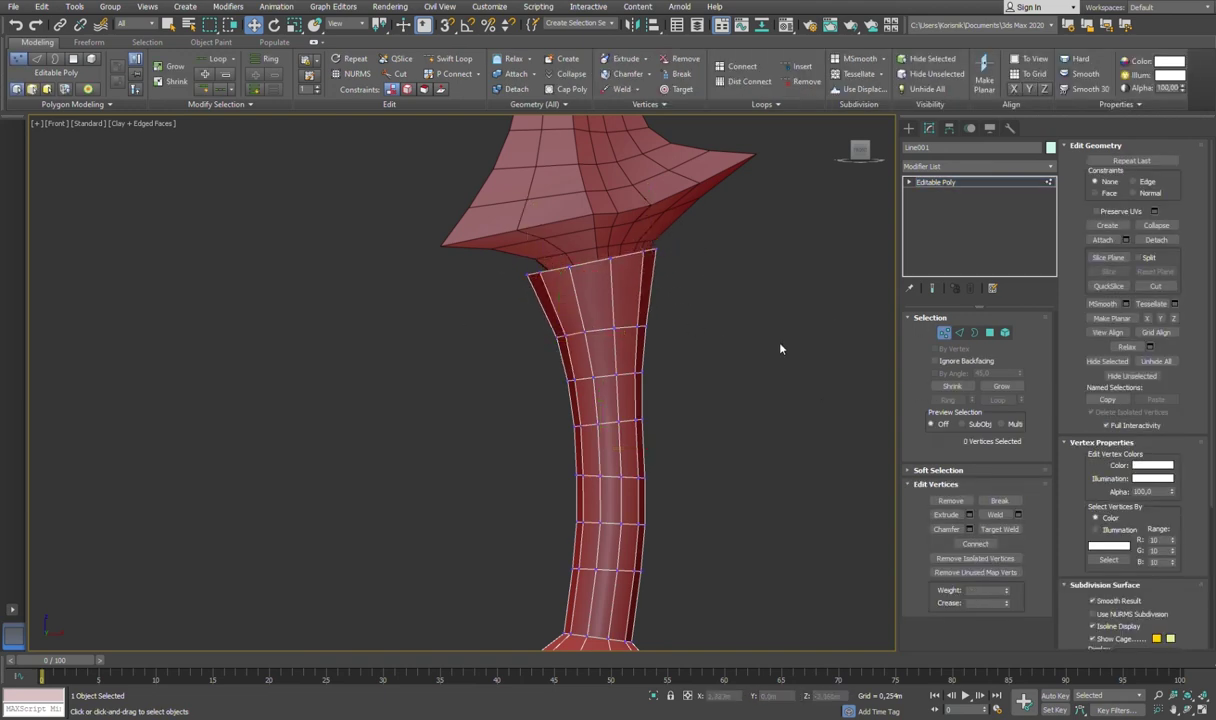
pyautogui.scroll(3, 690, 450)
pyautogui.click(605, 360)
pyautogui.moveTo(628, 466)
pyautogui.mouseDown(button='middle')
pyautogui.moveTo(683, 326)
pyautogui.moveTo(711, 429)
pyautogui.moveTo(700, 330)
pyautogui.mouseUp(button='middle')
pyautogui.press('4')
pyautogui.scroll(3, 600, 330)
pyautogui.scroll(-3, 514, 325)
pyautogui.click(955, 181)
# Step: Add TurboSmooth to the grip and scale its base-mesh vertices, checking the smoothed result
pyautogui.hotkey('ctrl', 't')
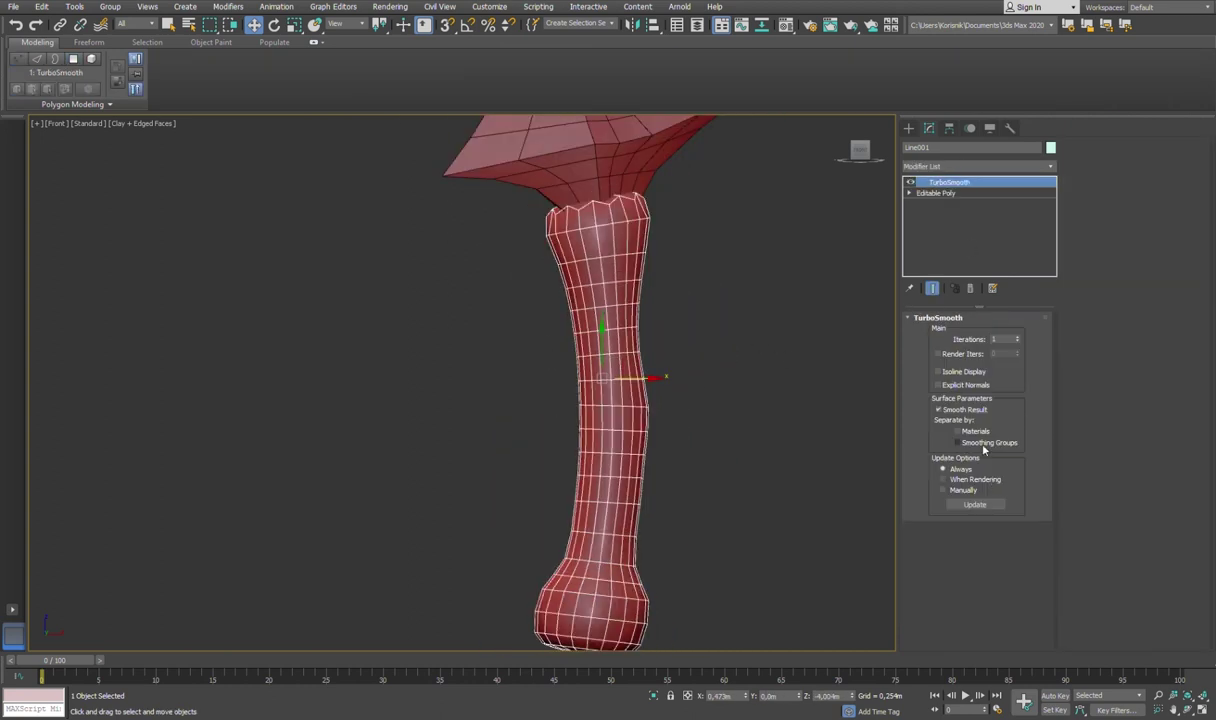
pyautogui.press('F4')
pyautogui.click(936, 192)
pyautogui.press('1')
pyautogui.keyDown('alt'); pyautogui.moveTo(661, 345); pyautogui.dragTo(640, 399, button='middle'); pyautogui.keyUp('alt')
pyautogui.press('r')
pyautogui.click(949, 181)
pyautogui.keyDown('alt'); pyautogui.moveTo(702, 368); pyautogui.dragTo(646, 478, button='middle'); pyautogui.keyUp('alt')
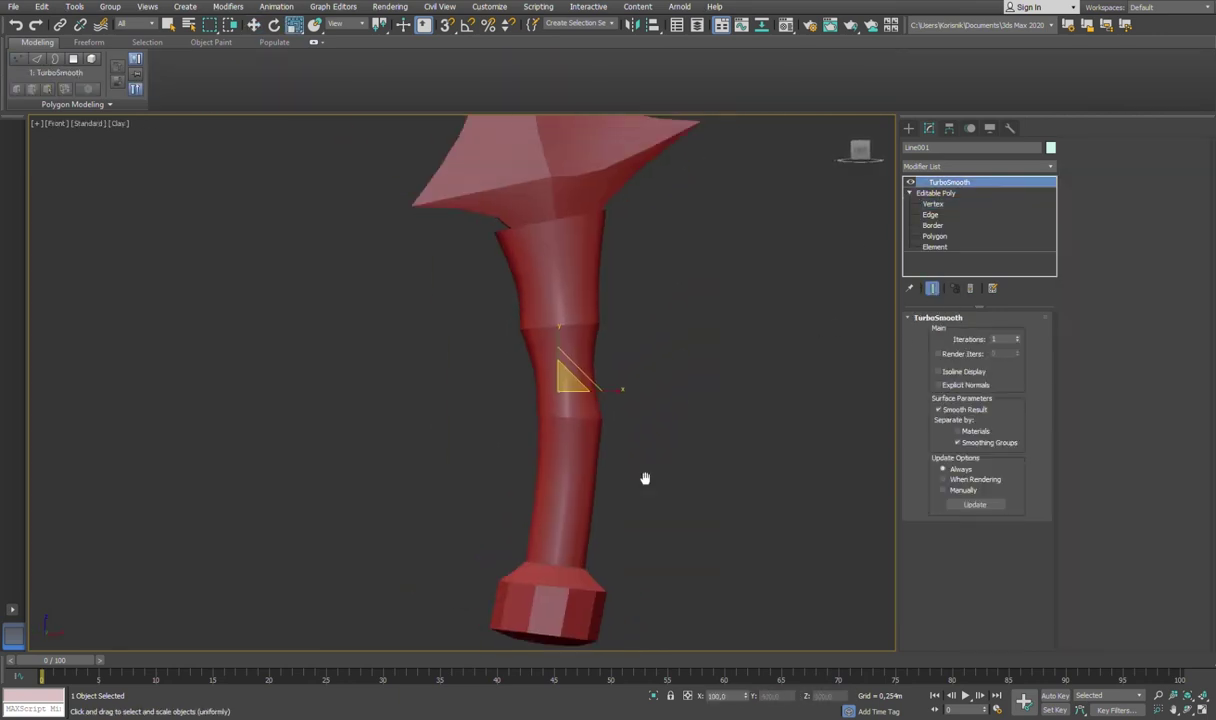
# Step: Refine the grip-top vertices in front view, then select the guard mesh with edges shown
pyautogui.press('f')
pyautogui.moveTo(593, 327); pyautogui.dragTo(589, 315, button='middle')
pyautogui.press('1')
pyautogui.moveTo(533, 303); pyautogui.dragTo(621, 345)
pyautogui.moveTo(621, 331)
pyautogui.keyDown('alt'); pyautogui.mouseDown(button='middle')
pyautogui.moveTo(565, 399)
pyautogui.moveTo(592, 375)
pyautogui.mouseUp(button='middle'); pyautogui.keyUp('alt')
pyautogui.moveTo(436, 403)
pyautogui.keyDown('alt'); pyautogui.mouseDown(button='middle')
pyautogui.moveTo(534, 390)
pyautogui.moveTo(576, 361)
pyautogui.mouseUp(button='middle'); pyautogui.keyUp('alt')
pyautogui.click(576, 361)
pyautogui.keyDown('alt'); pyautogui.moveTo(654, 312); pyautogui.dragTo(560, 270, button='middle'); pyautogui.keyUp('alt')
pyautogui.press('F4')
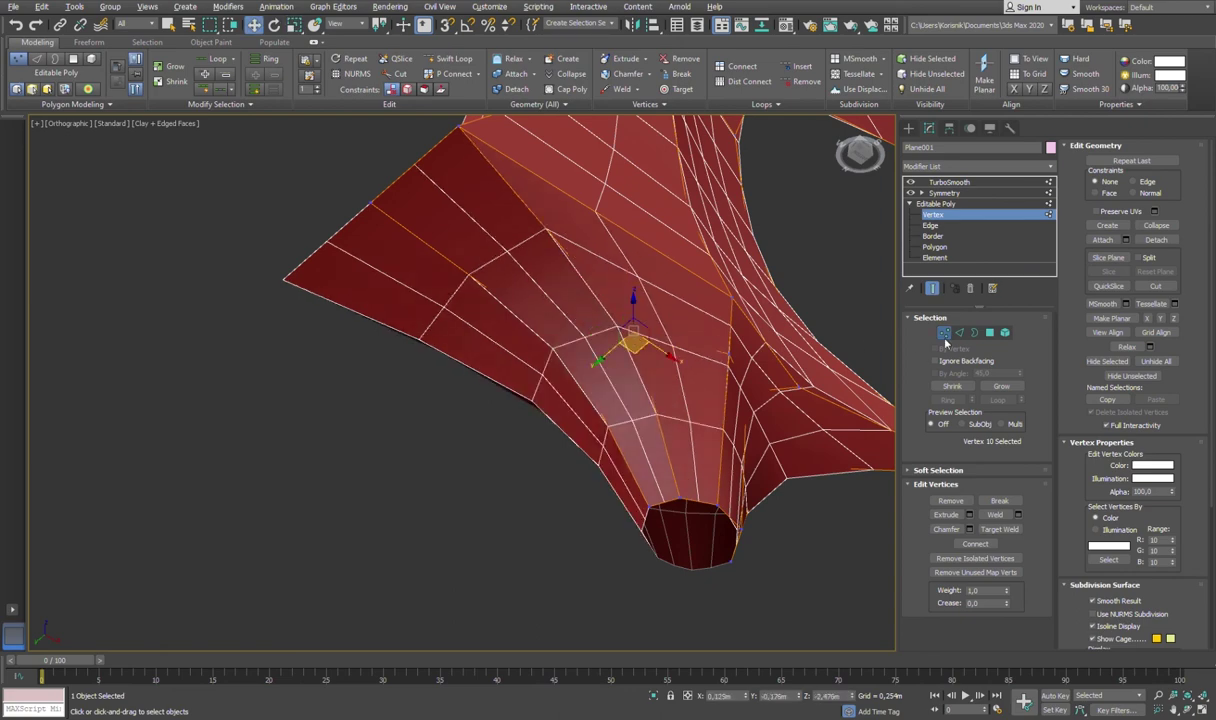
# Step: Adjust vertices on the guard's underside, point and edge
pyautogui.scroll(2, 521, 245)
pyautogui.click(521, 245)
pyautogui.keyDown('alt'); pyautogui.moveTo(624, 304); pyautogui.dragTo(667, 403, button='middle'); pyautogui.keyUp('alt')
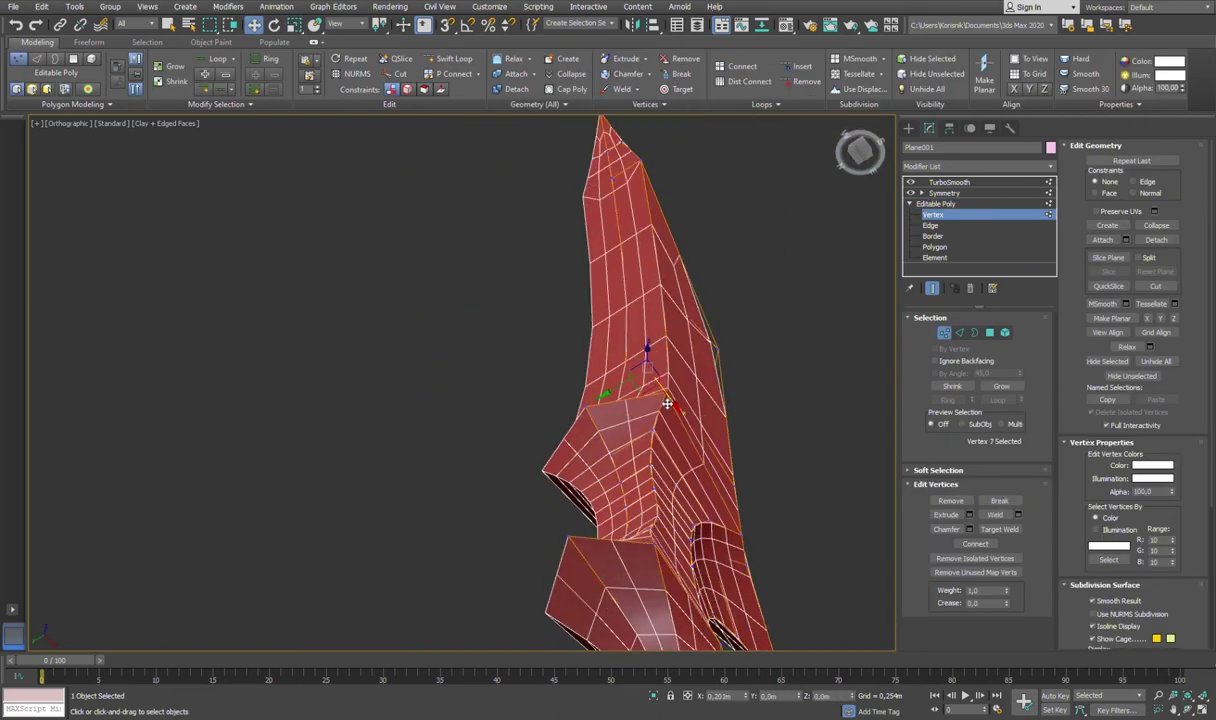
pyautogui.click(583, 410)
pyautogui.scroll(3, 664, 452)
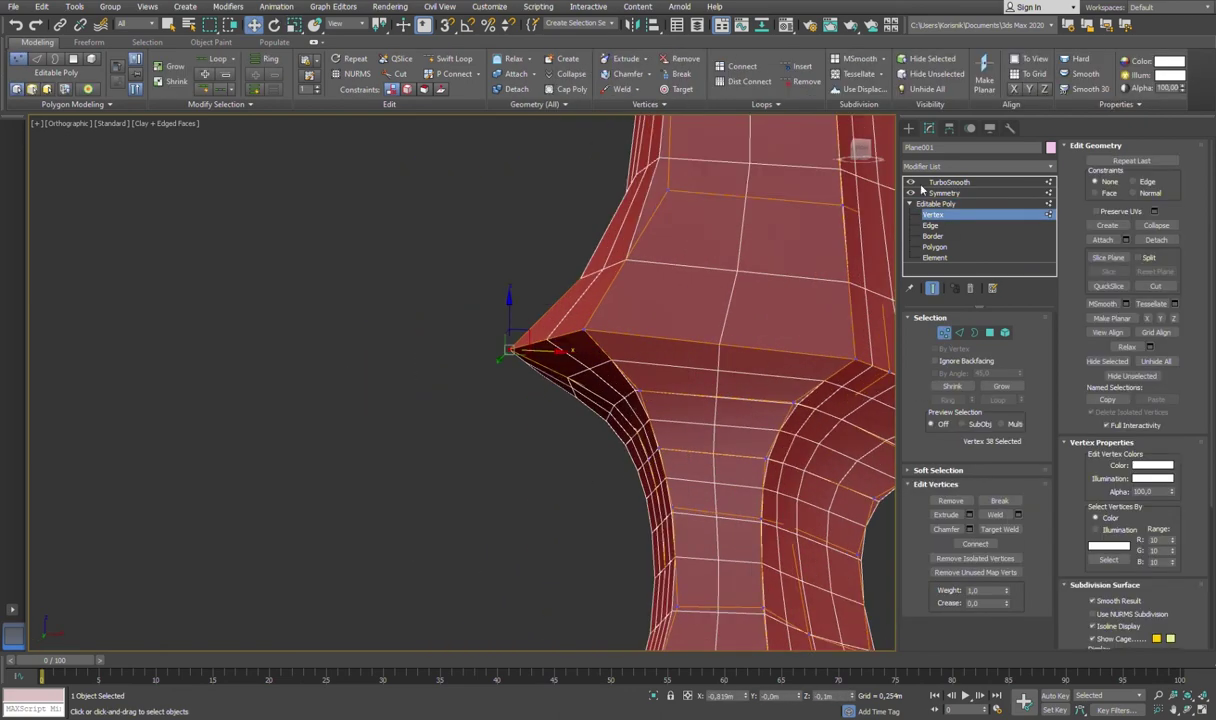
pyautogui.click(643, 372)
pyautogui.keyDown('alt'); pyautogui.moveTo(665, 489); pyautogui.dragTo(695, 307, button='middle'); pyautogui.keyUp('alt')
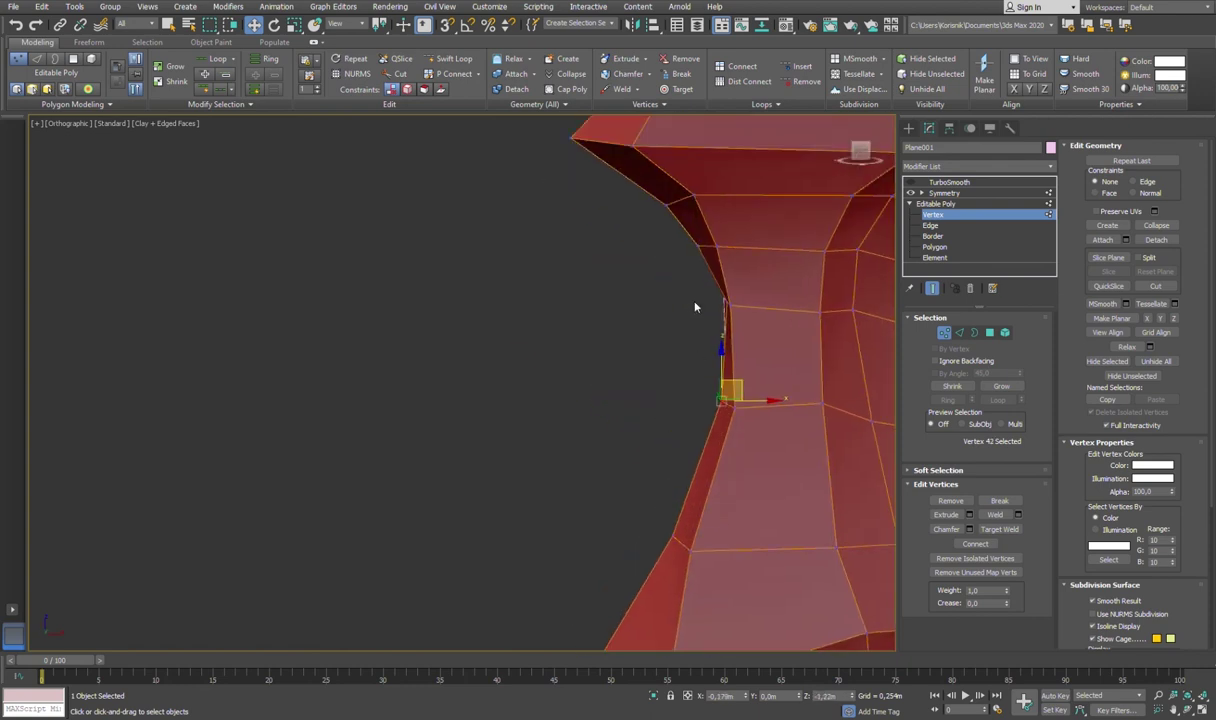
# Step: Check the TurboSmoothed dagger and blade tip in wireframe
pyautogui.click(948, 182)
pyautogui.scroll(-5, 687, 385)
pyautogui.moveTo(687, 385)
pyautogui.keyDown('alt'); pyautogui.mouseDown(button='middle')
pyautogui.moveTo(722, 358)
pyautogui.moveTo(803, 385)
pyautogui.moveTo(912, 472)
pyautogui.moveTo(795, 442)
pyautogui.moveTo(817, 448)
pyautogui.moveTo(601, 476)
pyautogui.moveTo(668, 491)
pyautogui.moveTo(765, 361)
pyautogui.mouseUp(button='middle'); pyautogui.keyUp('alt')
pyautogui.scroll(-3, 795, 442)
pyautogui.scroll(2, 801, 442)
pyautogui.press('F3')
# Step: Select the guard-tip vertex in front view and return to clay shading
pyautogui.press('1')
pyautogui.scroll(5, 668, 530)
pyautogui.click(620, 520)
pyautogui.scroll(3, 646, 537)
pyautogui.press('f')
pyautogui.scroll(3, 450, 429)
pyautogui.press('F3')
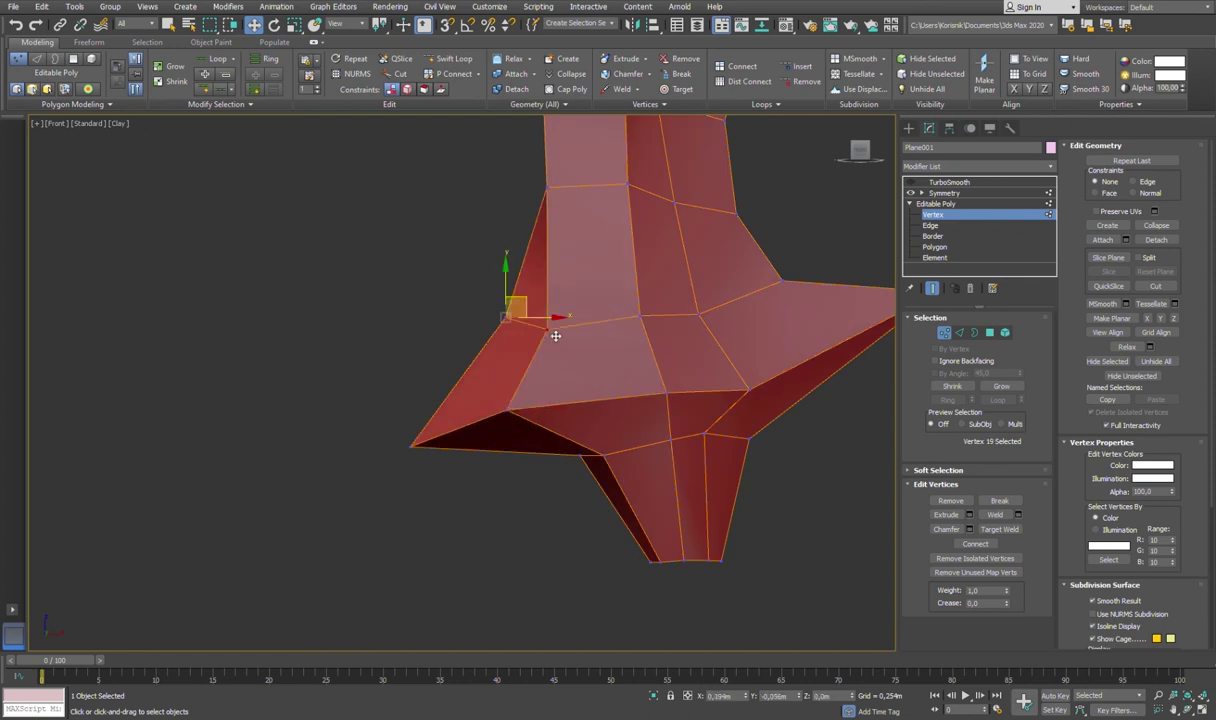
# Step: Move further guard vertices and a blade-edge vertex to sharpen the shape
pyautogui.click(551, 333)
pyautogui.scroll(2, 557, 330)
pyautogui.moveTo(576, 230); pyautogui.dragTo(565, 262, button='middle')
pyautogui.click(565, 262)
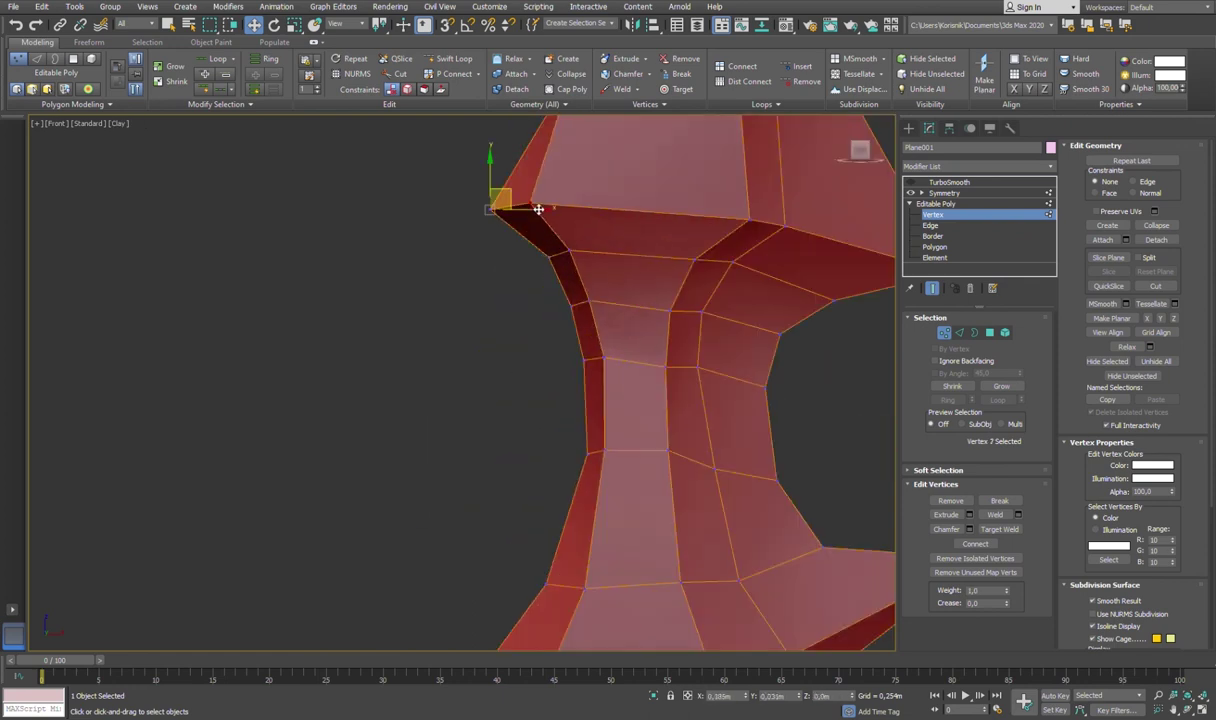
pyautogui.moveTo(522, 213); pyautogui.dragTo(619, 331, button='middle')
pyautogui.click(624, 291)
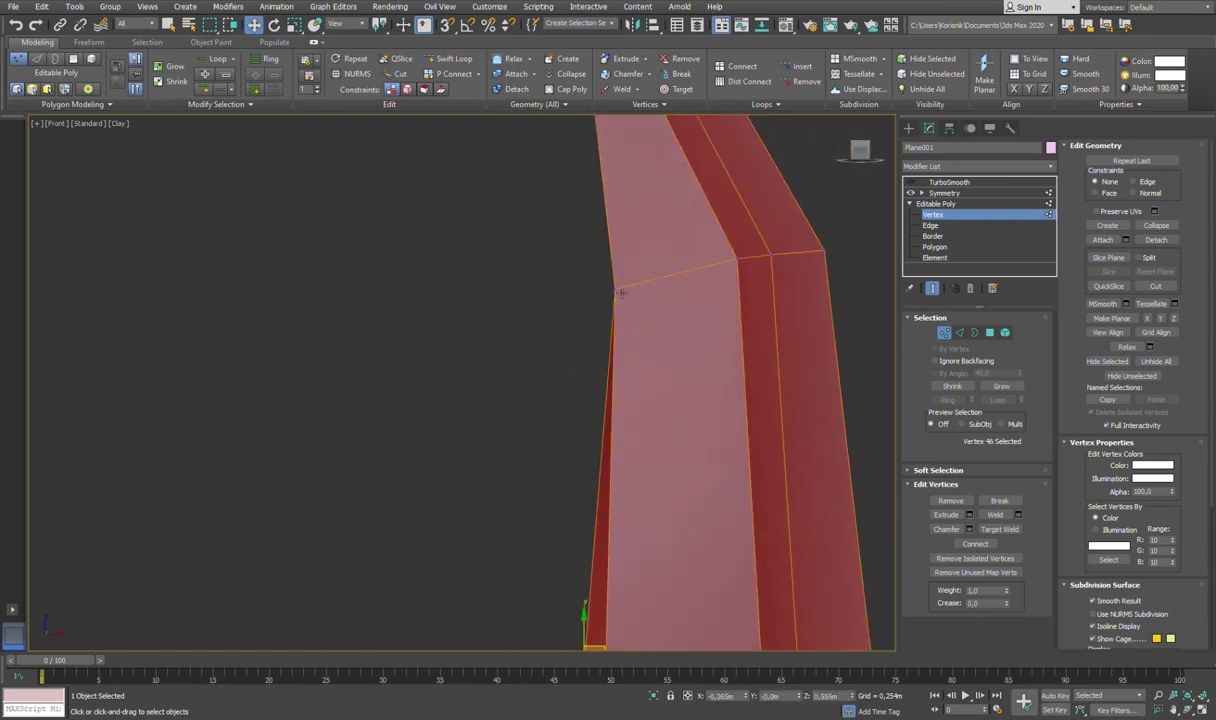
pyautogui.keyDown('alt'); pyautogui.moveTo(626, 252); pyautogui.dragTo(600, 195, button='middle'); pyautogui.keyUp('alt')
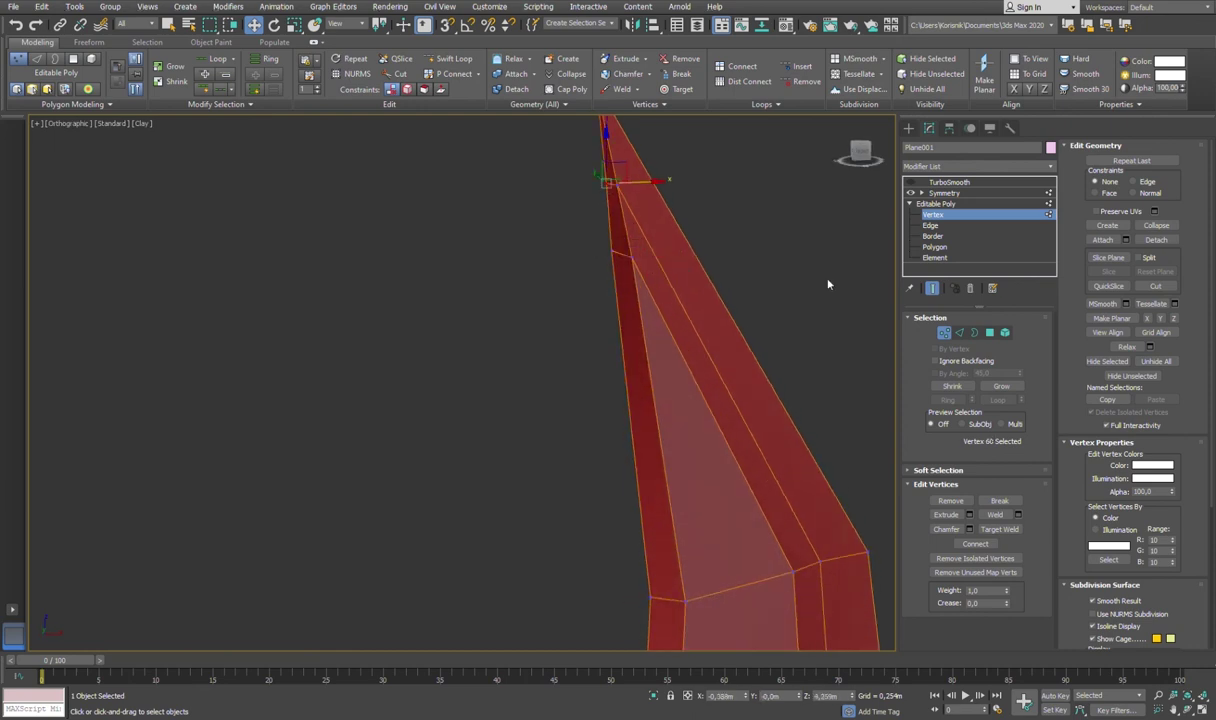
# Step: Toggle TurboSmooth on and compare the smoothed guard with the vertex level
pyautogui.click(927, 184)
pyautogui.click(910, 182)
pyautogui.scroll(-5, 665, 406)
pyautogui.moveTo(665, 406)
pyautogui.keyDown('alt'); pyautogui.mouseDown(button='middle')
pyautogui.moveTo(724, 391)
pyautogui.moveTo(746, 407)
pyautogui.moveTo(664, 377)
pyautogui.moveTo(760, 300)
pyautogui.mouseUp(button='middle'); pyautogui.keyUp('alt')
pyautogui.scroll(5, 664, 377)
pyautogui.click(932, 214)
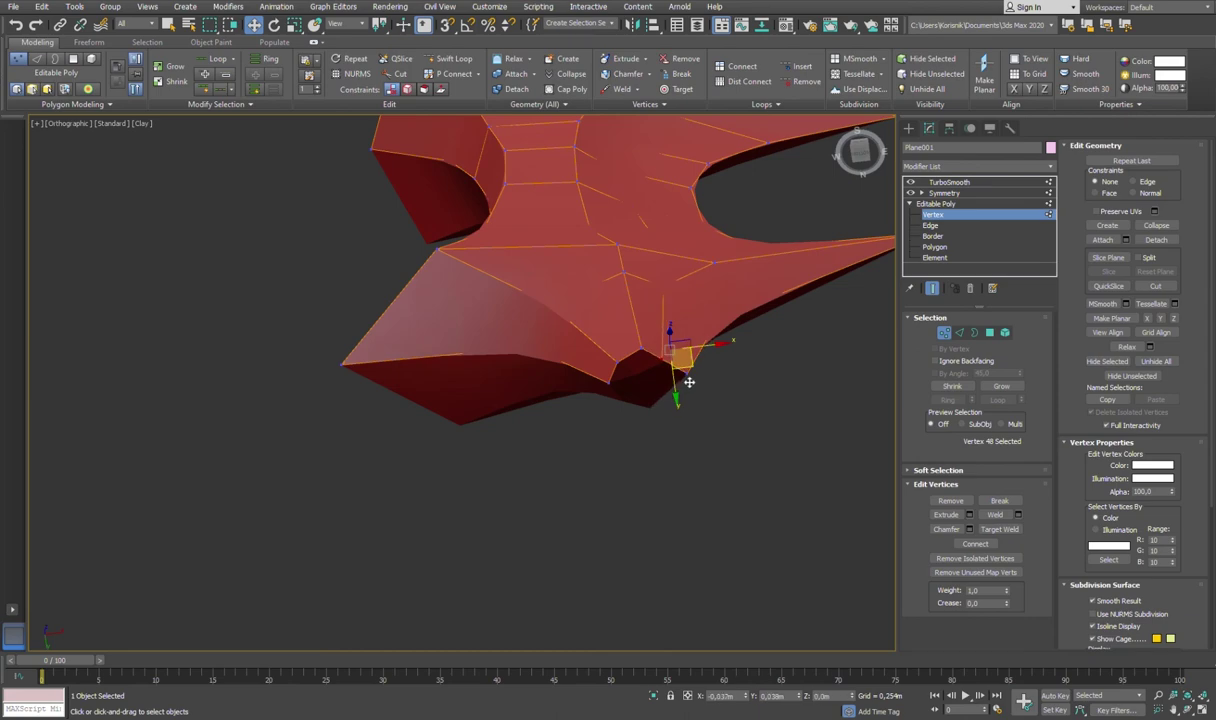
pyautogui.click(948, 182)
pyautogui.moveTo(855, 302)
pyautogui.keyDown('alt'); pyautogui.mouseDown(button='middle')
pyautogui.moveTo(760, 130)
pyautogui.moveTo(665, 415)
pyautogui.moveTo(698, 407)
pyautogui.moveTo(768, 510)
pyautogui.mouseUp(button='middle'); pyautogui.keyUp('alt')
pyautogui.click(932, 214)
# Step: Select and move groups of guard vertices into pointed flares
pyautogui.moveTo(728, 285)
pyautogui.keyDown('alt'); pyautogui.mouseDown(button='middle')
pyautogui.moveTo(589, 228)
pyautogui.moveTo(640, 264)
pyautogui.moveTo(580, 338)
pyautogui.moveTo(714, 413)
pyautogui.mouseUp(button='middle'); pyautogui.keyUp('alt')
pyautogui.moveTo(714, 413); pyautogui.dragTo(714, 437)
pyautogui.moveTo(714, 437)
pyautogui.keyDown('alt'); pyautogui.mouseDown(button='middle')
pyautogui.moveTo(700, 442)
pyautogui.moveTo(709, 282)
pyautogui.mouseUp(button='middle'); pyautogui.keyUp('alt')
pyautogui.moveTo(706, 505)
pyautogui.keyDown('alt'); pyautogui.mouseDown(button='middle')
pyautogui.moveTo(722, 507)
pyautogui.moveTo(803, 420)
pyautogui.moveTo(880, 385)
pyautogui.moveTo(792, 337)
pyautogui.mouseUp(button='middle'); pyautogui.keyUp('alt')
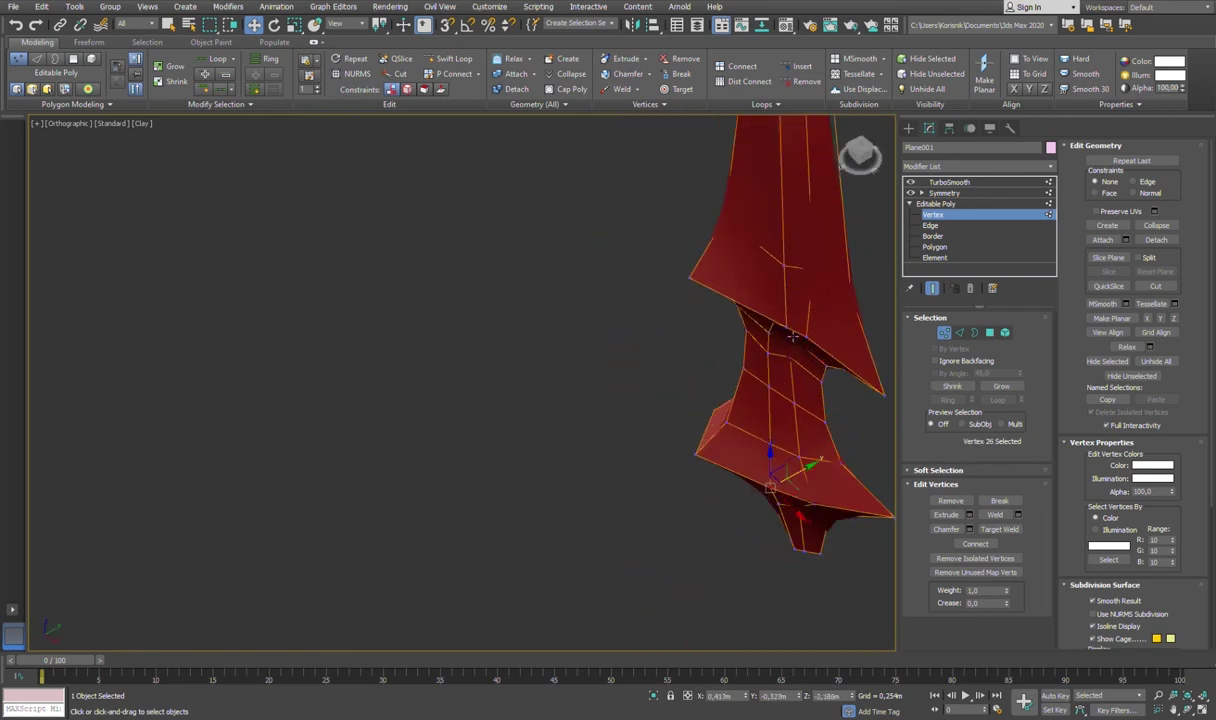
pyautogui.moveTo(745, 300)
pyautogui.keyDown('alt'); pyautogui.mouseDown(button='middle')
pyautogui.moveTo(828, 244)
pyautogui.moveTo(779, 271)
pyautogui.moveTo(777, 451)
pyautogui.mouseUp(button='middle'); pyautogui.keyUp('alt')
pyautogui.press('w')
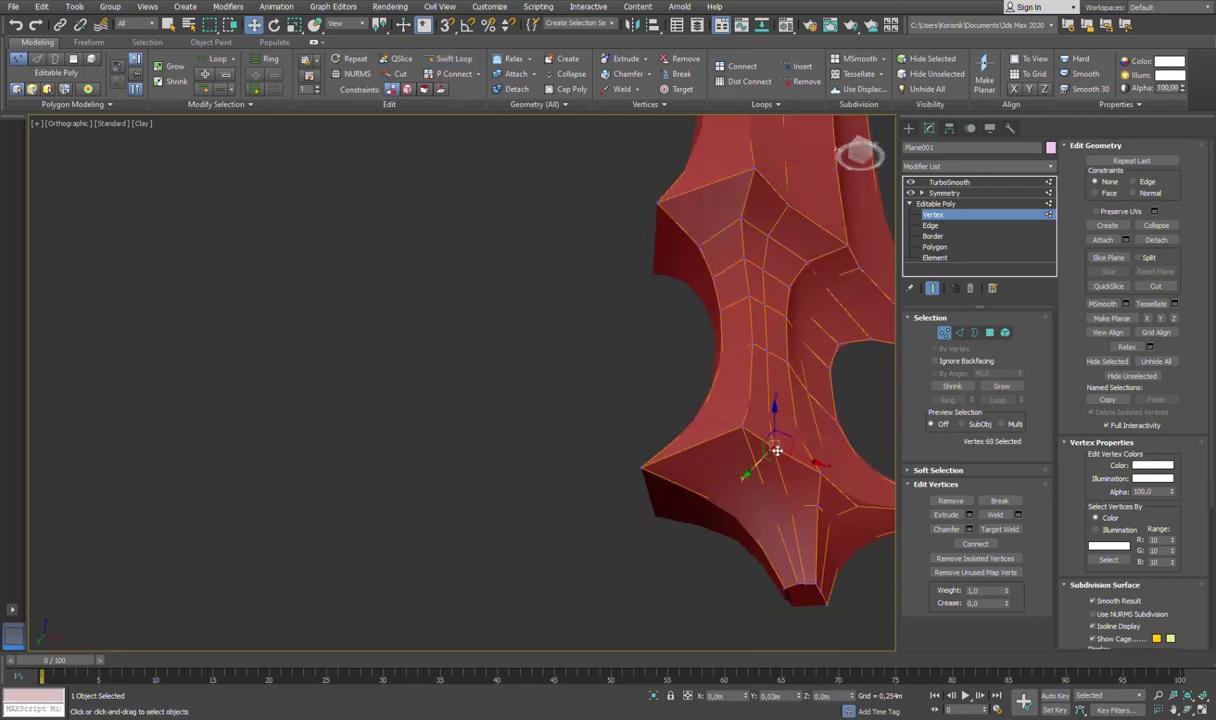
pyautogui.moveTo(773, 419); pyautogui.dragTo(741, 318)
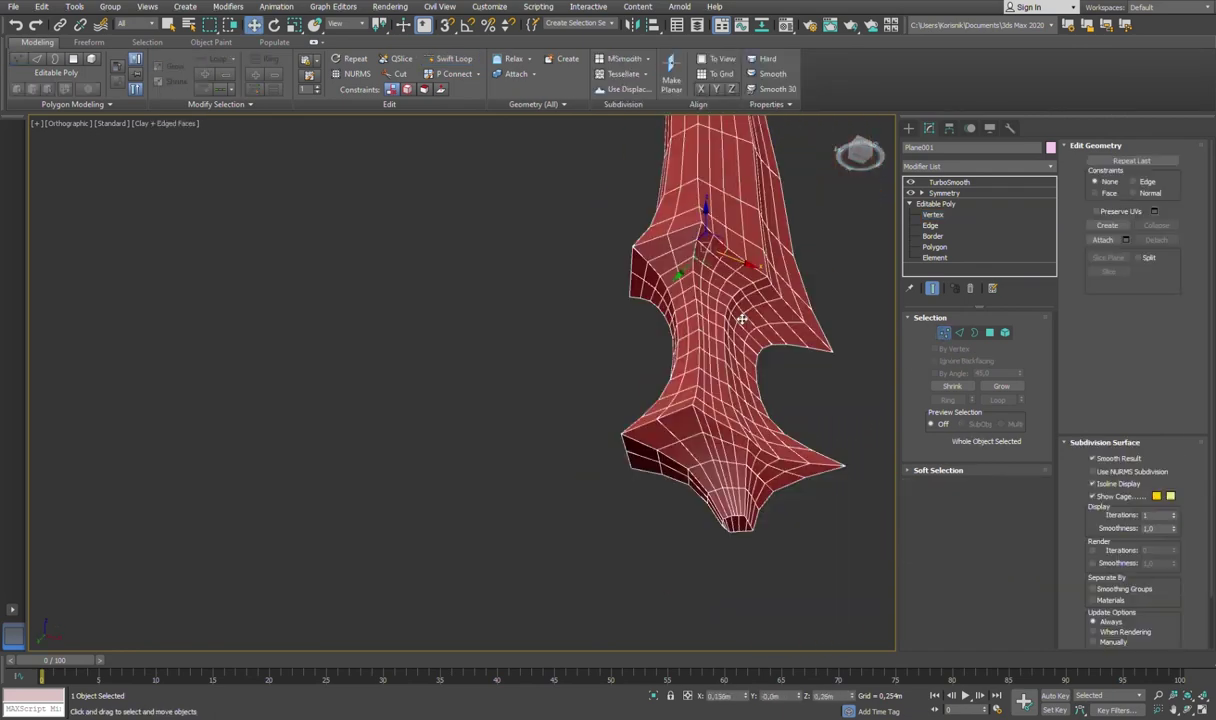
pyautogui.moveTo(741, 318)
pyautogui.keyDown('alt'); pyautogui.mouseDown(button='middle')
pyautogui.moveTo(725, 331)
pyautogui.moveTo(724, 437)
pyautogui.mouseUp(button='middle'); pyautogui.keyUp('alt')
# Step: Inspect the guard's neck from the front and exit vertex editing
pyautogui.press('1')
pyautogui.moveTo(787, 402)
pyautogui.keyDown('alt'); pyautogui.mouseDown(button='middle')
pyautogui.moveTo(680, 380)
pyautogui.moveTo(841, 419)
pyautogui.mouseUp(button='middle'); pyautogui.keyUp('alt')
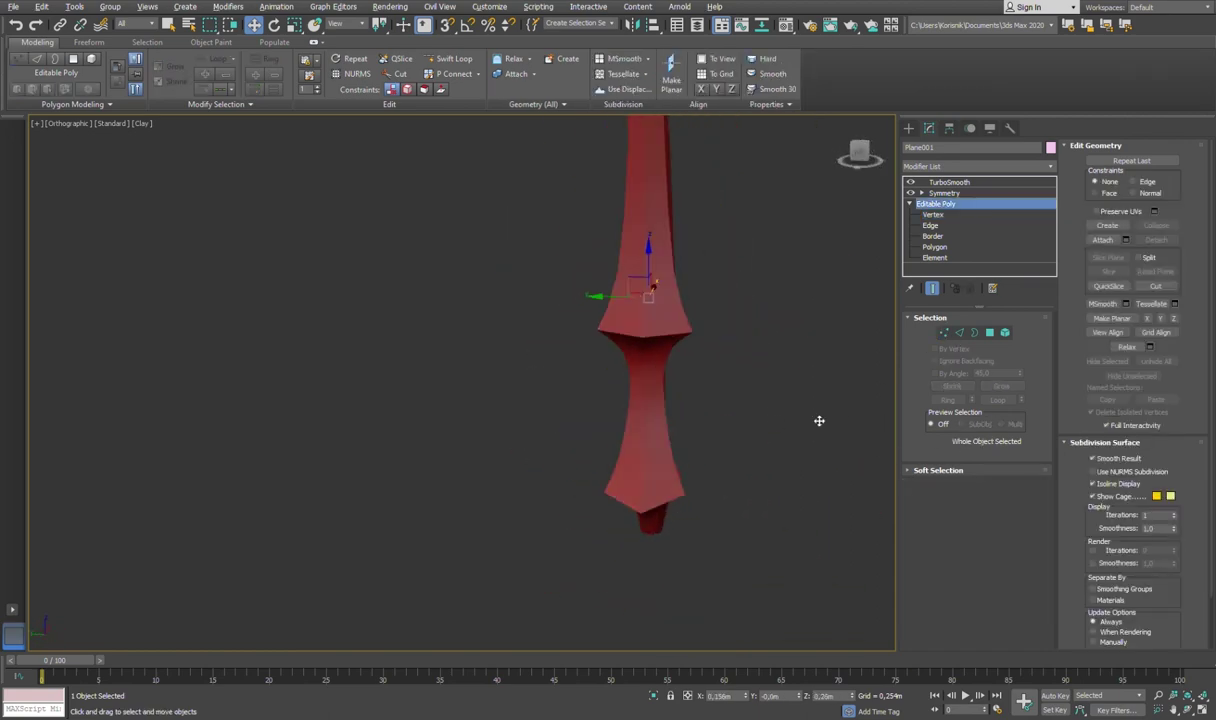
pyautogui.press('1')
pyautogui.scroll(5, 695, 394)
pyautogui.scroll(2, 721, 492)
pyautogui.keyDown('alt'); pyautogui.moveTo(706, 295); pyautogui.dragTo(726, 215, button='middle'); pyautogui.keyUp('alt')
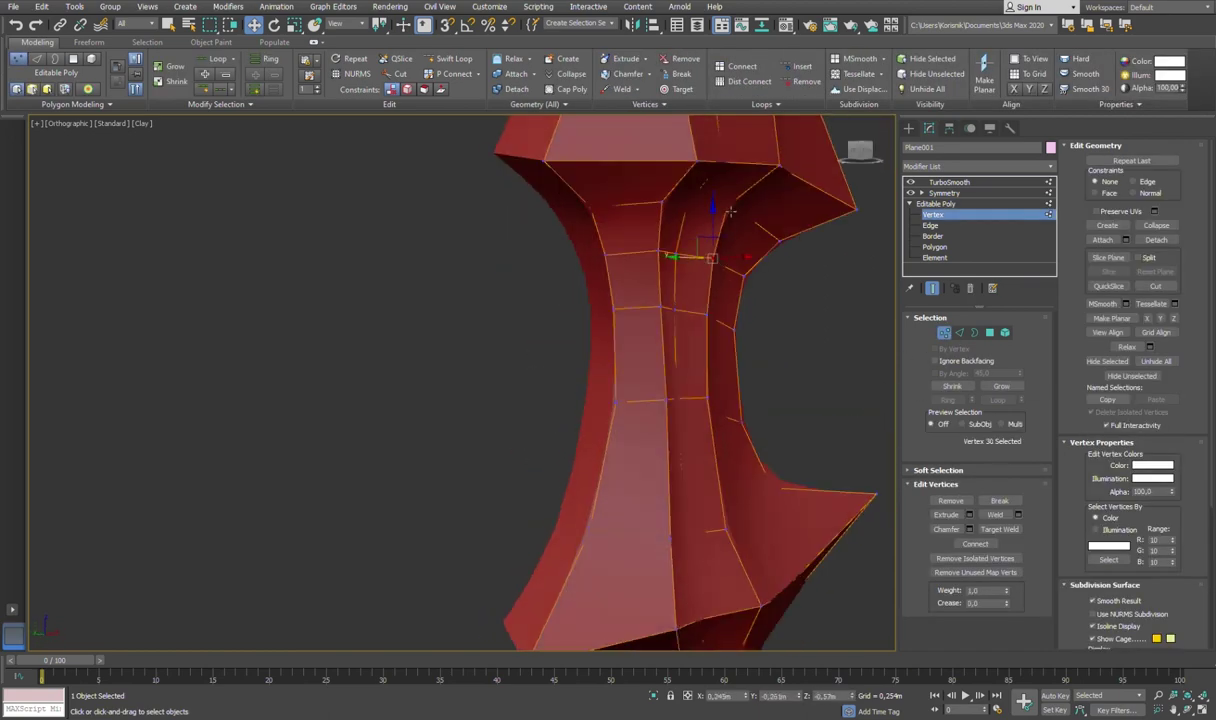
pyautogui.click(946, 336)
pyautogui.scroll(-5, 795, 348)
pyautogui.moveTo(795, 348)
pyautogui.keyDown('alt'); pyautogui.mouseDown(button='middle')
pyautogui.moveTo(575, 367)
pyautogui.moveTo(546, 356)
pyautogui.moveTo(659, 425)
pyautogui.moveTo(808, 205)
pyautogui.mouseUp(button='middle'); pyautogui.keyUp('alt')
# Step: Select the Line001 handle object
pyautogui.click(640, 470)
pyautogui.press('4')
pyautogui.moveTo(673, 356)
pyautogui.mouseDown(button='middle')
pyautogui.moveTo(677, 374)
pyautogui.moveTo(702, 374)
pyautogui.mouseUp(button='middle')
pyautogui.press('4')
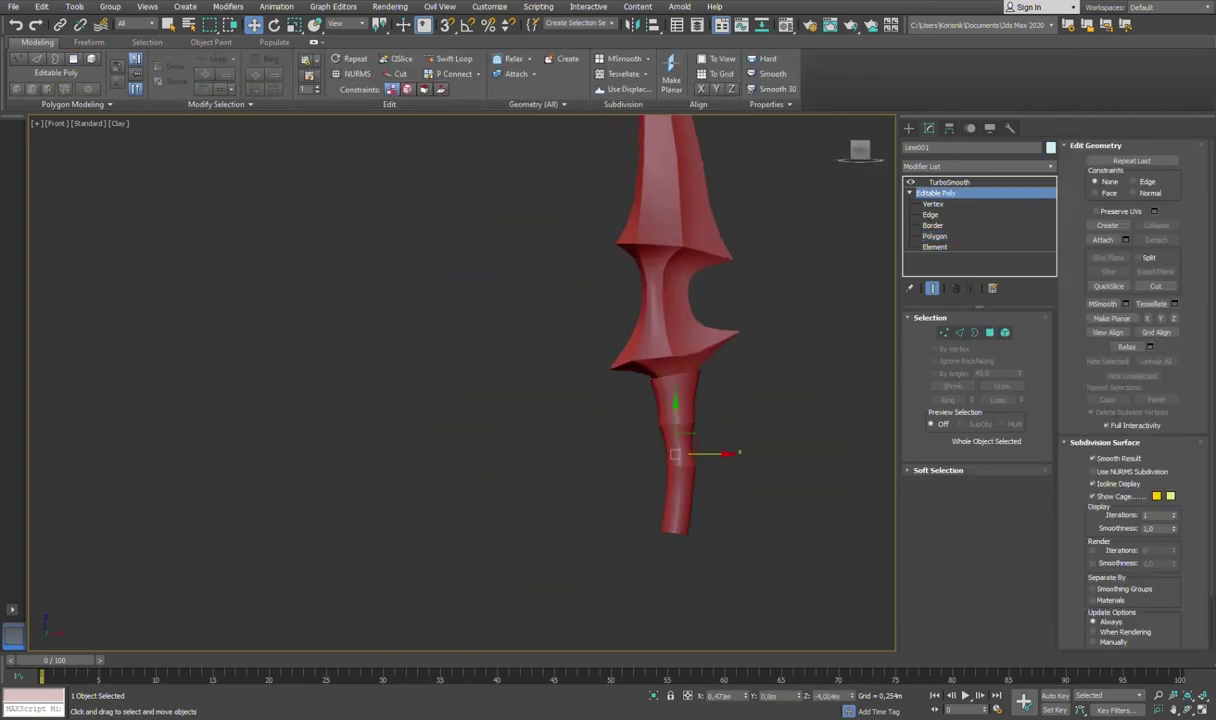
# Step: Create a torus below the handle with 4 sides, 45° rotation and Smooth Sides
pyautogui.moveTo(736, 283)
pyautogui.keyDown('alt'); pyautogui.mouseDown(button='middle')
pyautogui.moveTo(700, 300)
pyautogui.moveTo(760, 280)
pyautogui.mouseUp(button='middle'); pyautogui.keyUp('alt')
pyautogui.scroll(4, 700, 300)
pyautogui.scroll(-5, 700, 300)
pyautogui.scroll(5, 760, 280)
pyautogui.click(908, 128)
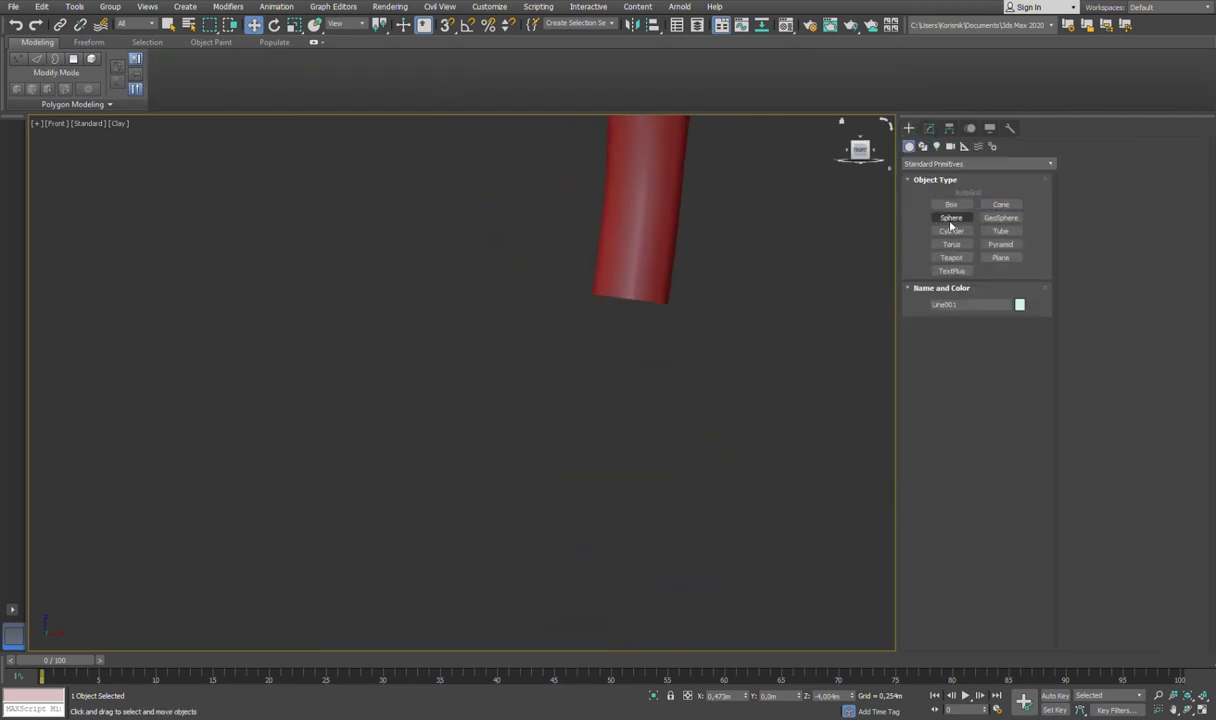
pyautogui.click(951, 244)
pyautogui.moveTo(570, 428); pyautogui.dragTo(600, 515)
pyautogui.click(619, 554)
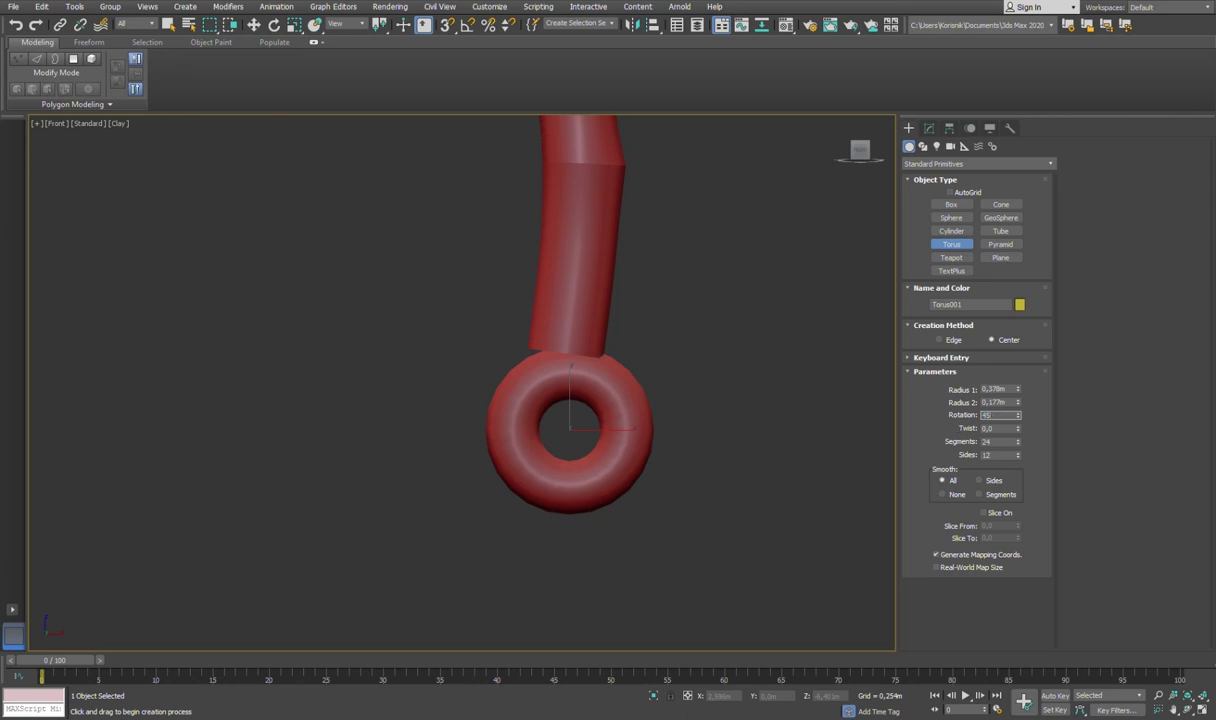
pyautogui.click(979, 480)
pyautogui.press('Return')
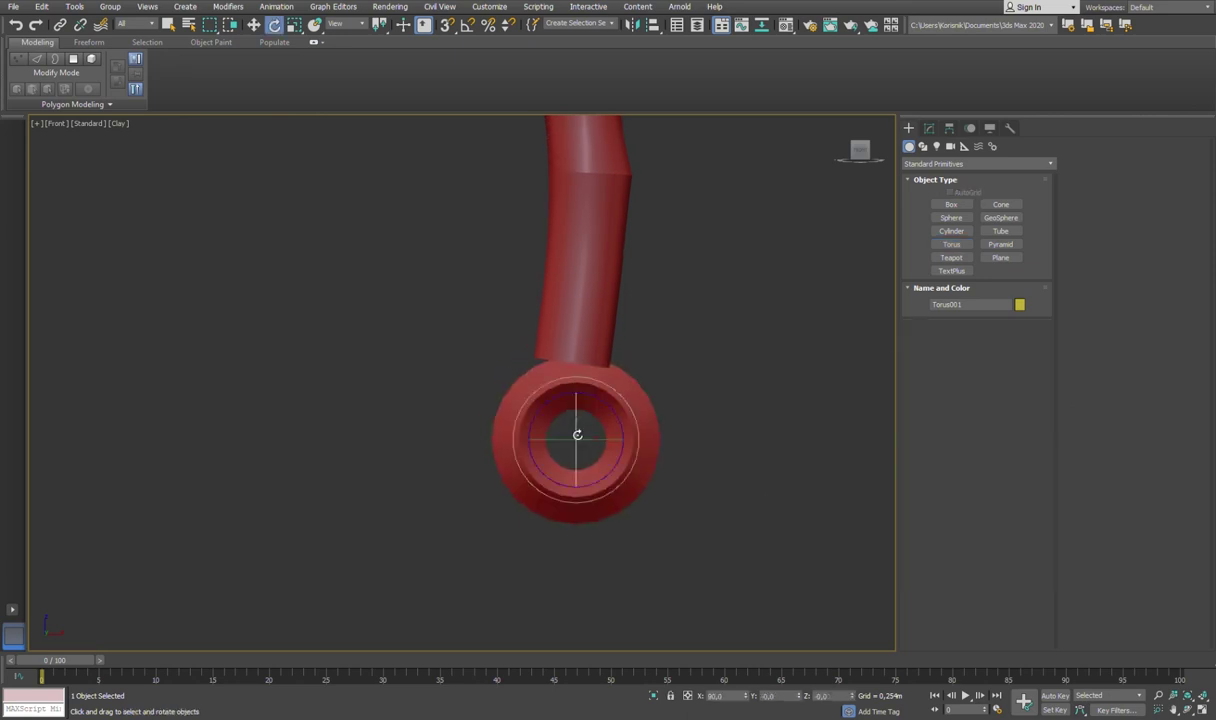
# Step: Tweak the handle's flare vertices in front view, then add Plane002 below the torus
pyautogui.press('w')
pyautogui.moveTo(578, 426)
pyautogui.keyDown('alt'); pyautogui.mouseDown(button='middle')
pyautogui.moveTo(605, 399)
pyautogui.moveTo(576, 401)
pyautogui.moveTo(627, 434)
pyautogui.moveTo(551, 407)
pyautogui.moveTo(608, 461)
pyautogui.mouseUp(button='middle'); pyautogui.keyUp('alt')
pyautogui.press('f')
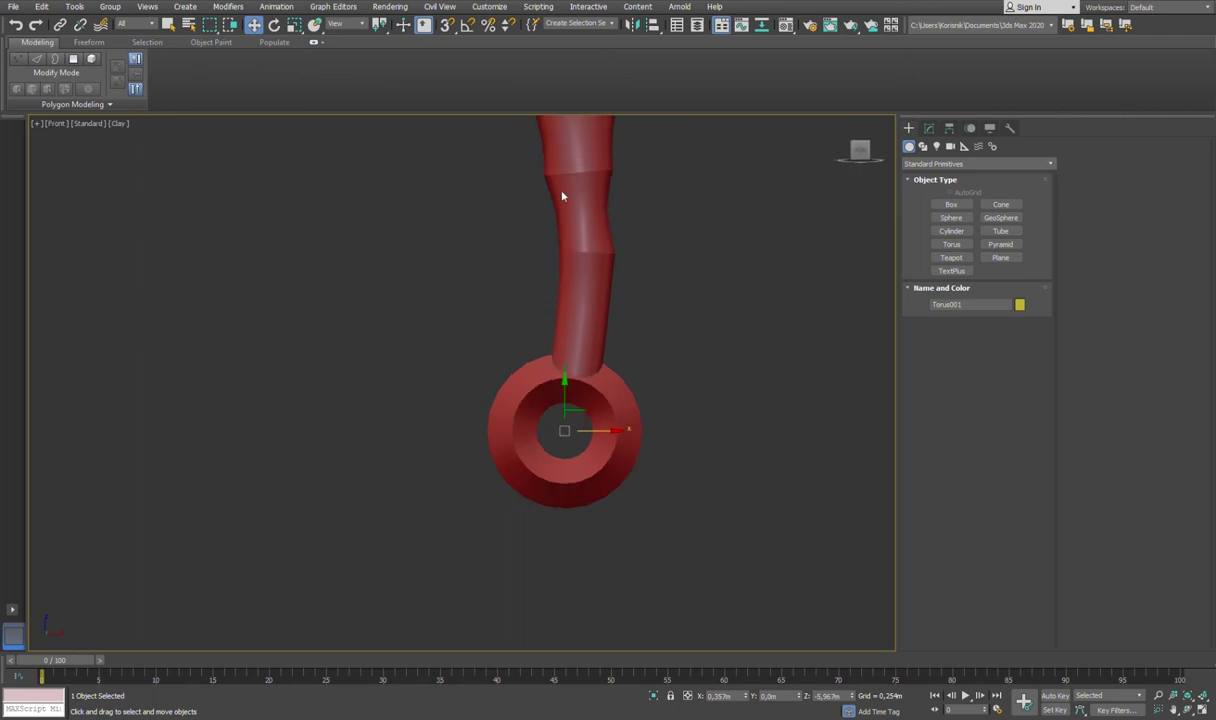
pyautogui.moveTo(586, 308); pyautogui.dragTo(527, 361, button='middle')
pyautogui.click(560, 330)
pyautogui.press('1')
pyautogui.moveTo(516, 333); pyautogui.dragTo(610, 385)
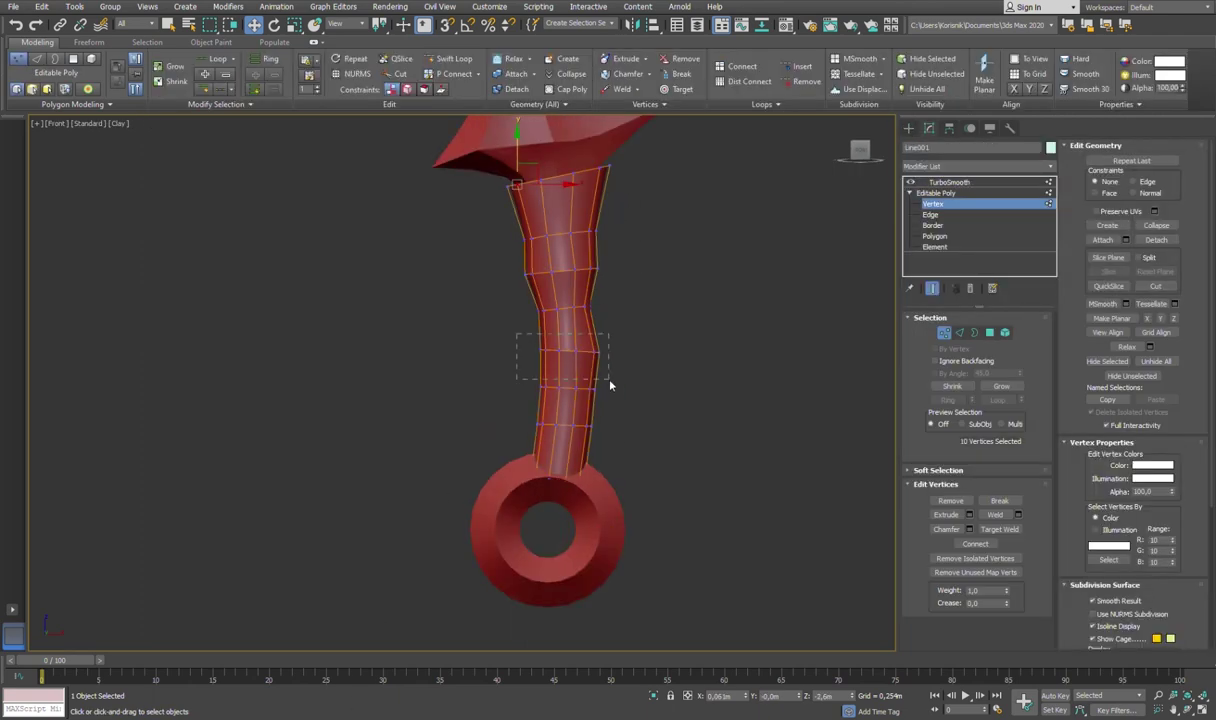
pyautogui.press('F4')
pyautogui.scroll(4, 637, 353)
pyautogui.scroll(3, 700, 360)
pyautogui.click(736, 352)
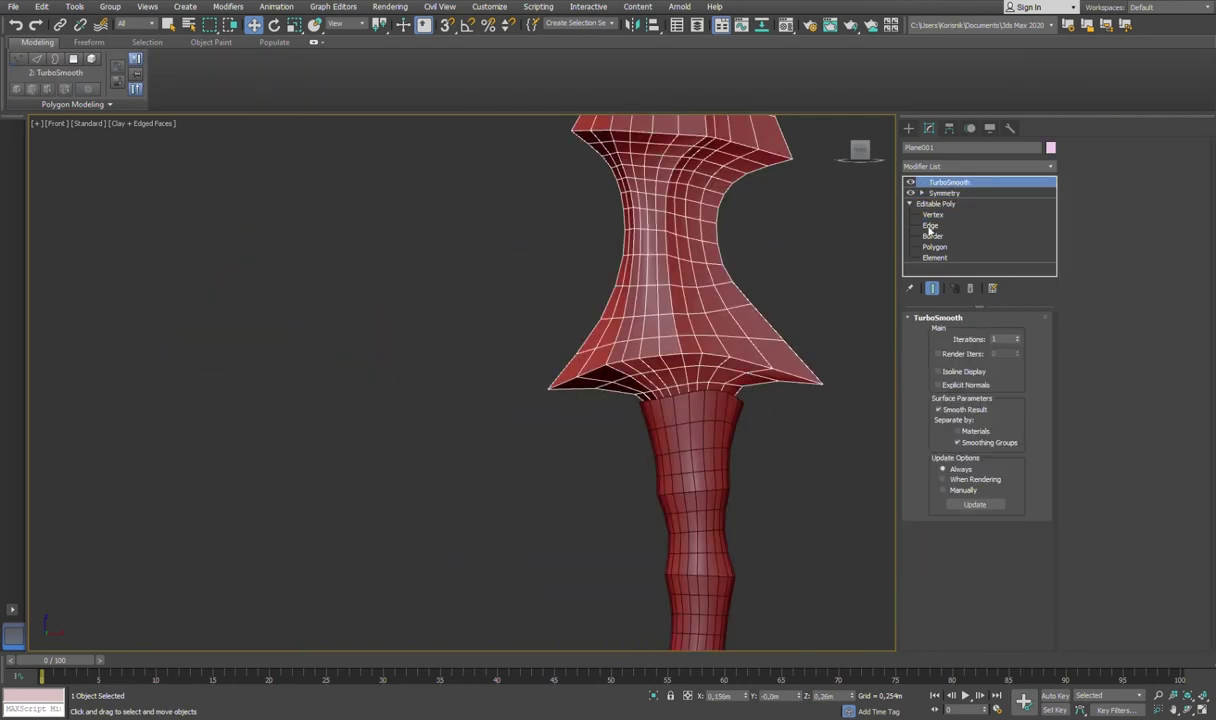
pyautogui.click(929, 128)
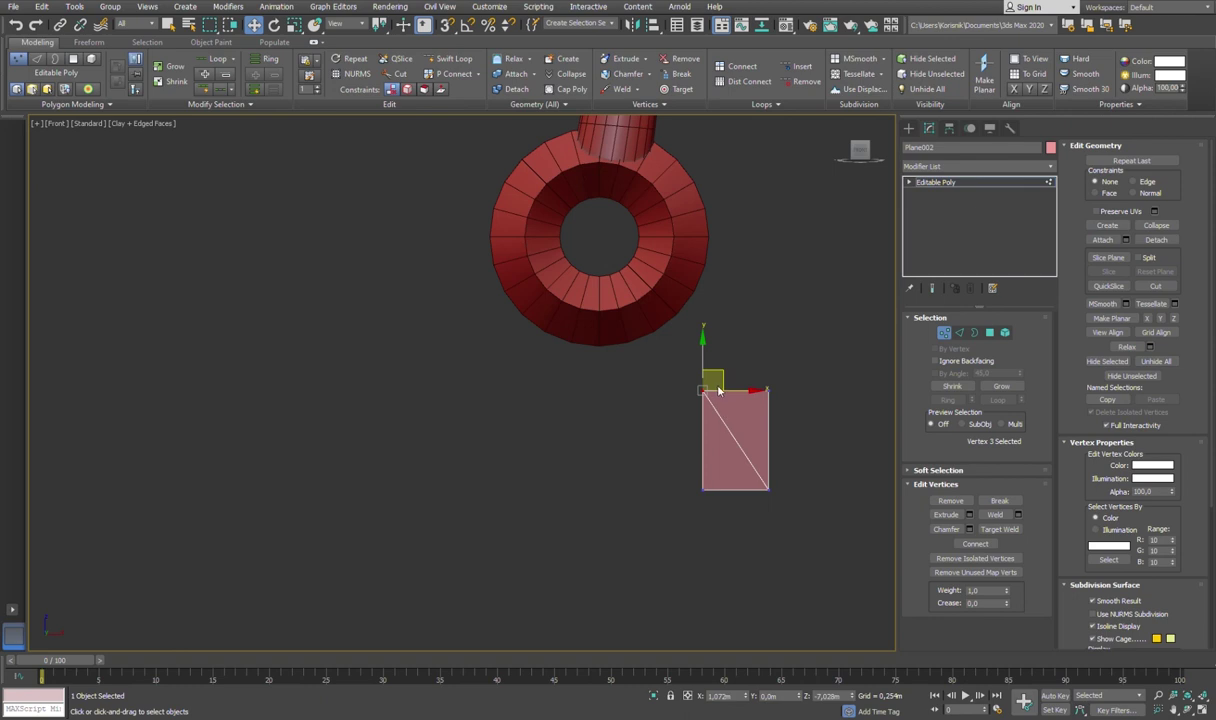
# Step: With vertex snap on, snap the spike plane's top corners onto the ring and select its lower vertices
pyautogui.press('s')
pyautogui.keyDown('alt'); pyautogui.moveTo(718, 390); pyautogui.dragTo(639, 376, button='middle'); pyautogui.keyUp('alt')
pyautogui.moveTo(639, 376); pyautogui.dragTo(626, 349)
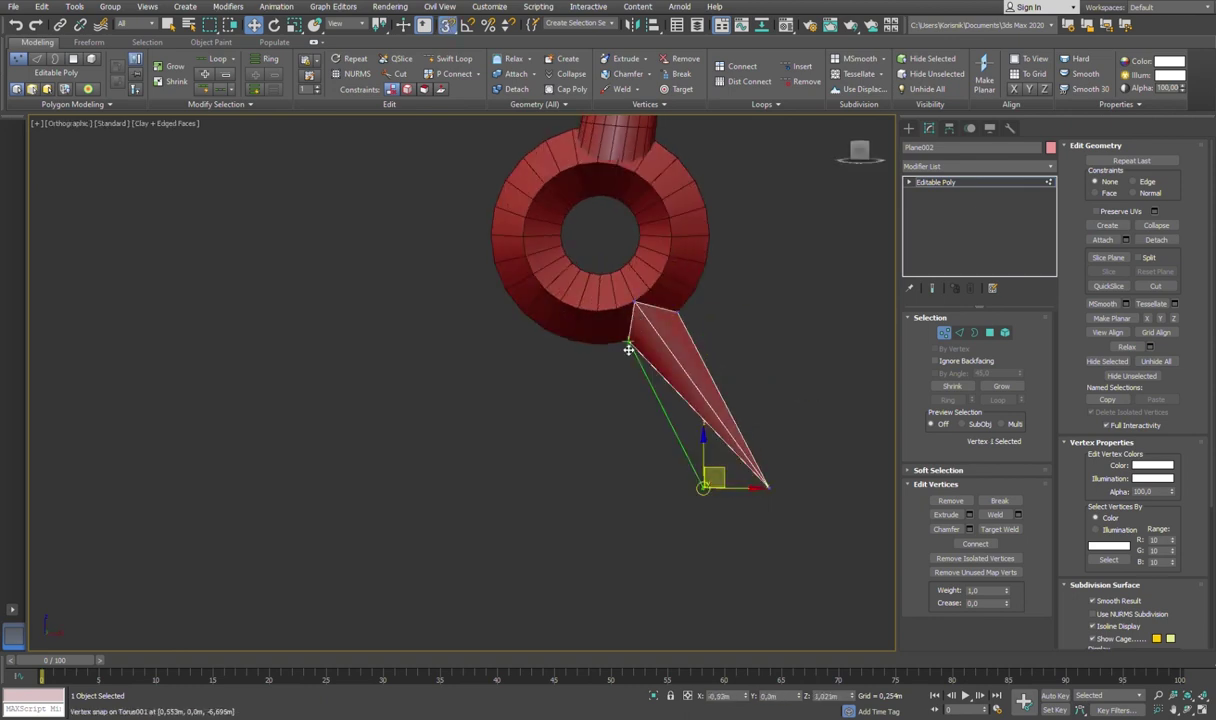
pyautogui.keyDown('alt'); pyautogui.moveTo(626, 349); pyautogui.dragTo(784, 493, button='middle'); pyautogui.keyUp('alt')
pyautogui.press('f')
pyautogui.scroll(-3, 557, 400)
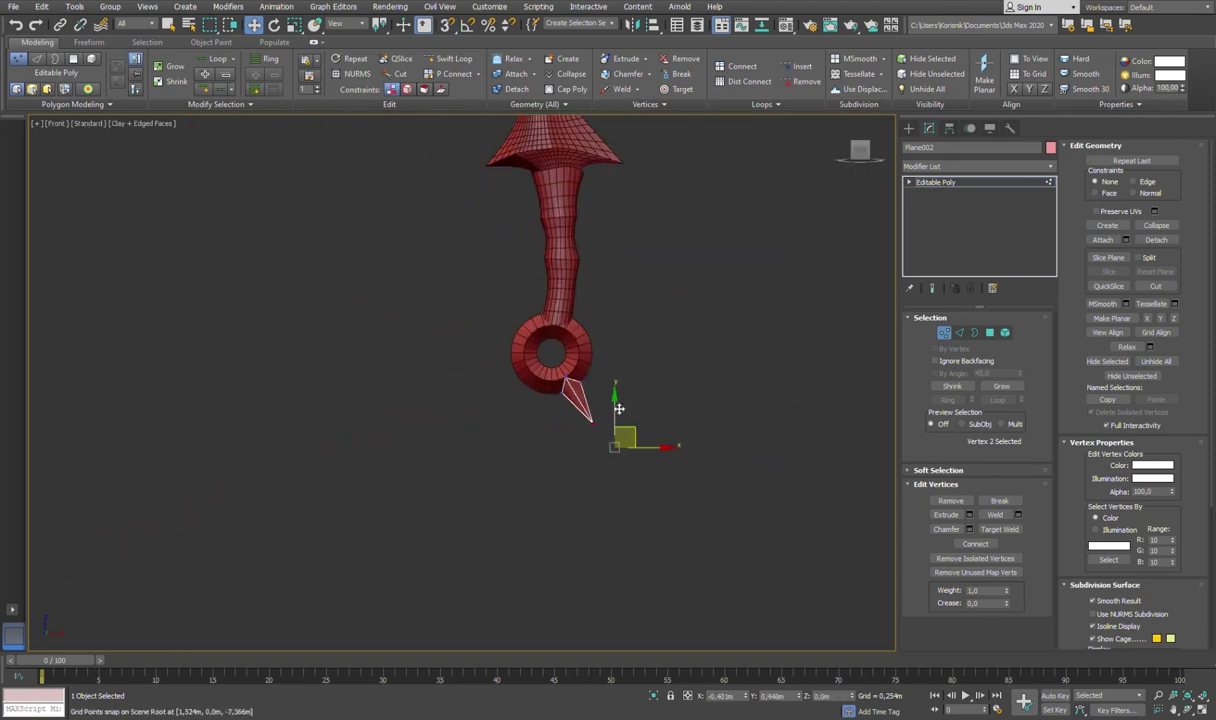
pyautogui.scroll(3, 552, 345)
# Step: Move the spike's pivot onto the ring and slide the spike left around the ring
pyautogui.click(949, 128)
pyautogui.click(950, 216)
pyautogui.moveTo(681, 472); pyautogui.dragTo(580, 383)
pyautogui.moveTo(580, 383); pyautogui.dragTo(635, 371, button='middle')
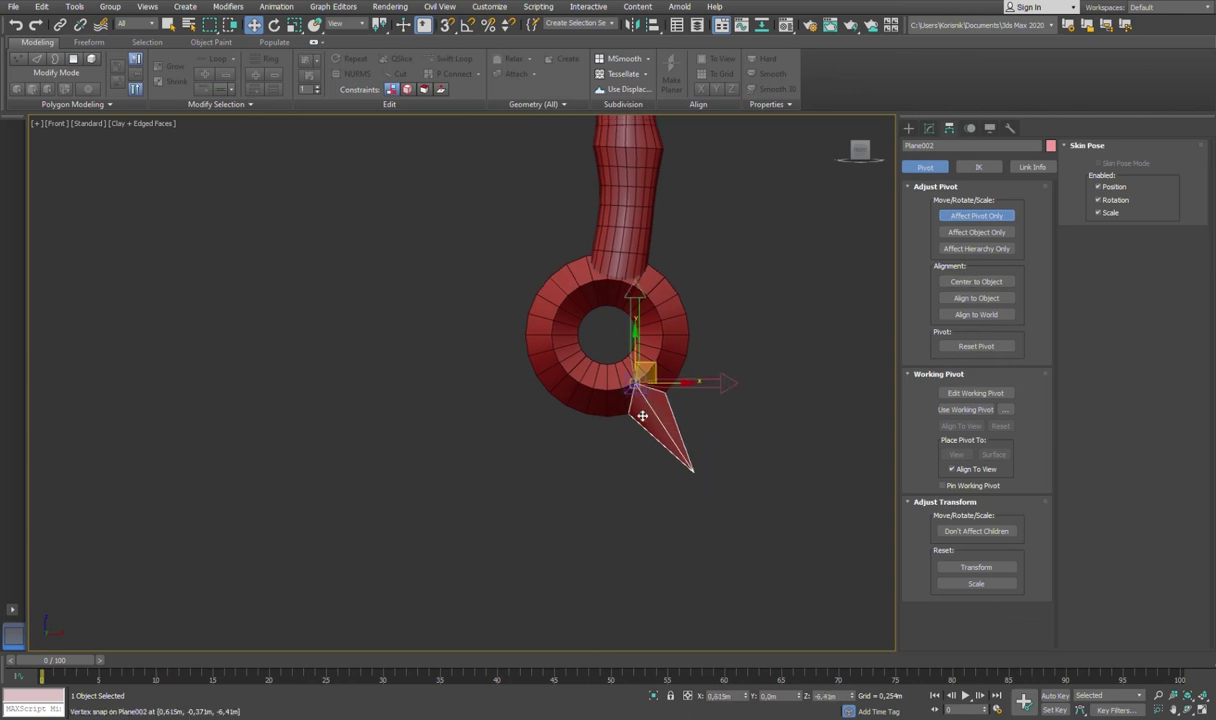
pyautogui.press('e')
pyautogui.moveTo(636, 390)
pyautogui.mouseDown()
pyautogui.moveTo(573, 371)
pyautogui.moveTo(545, 400)
pyautogui.mouseUp()
pyautogui.press('e')
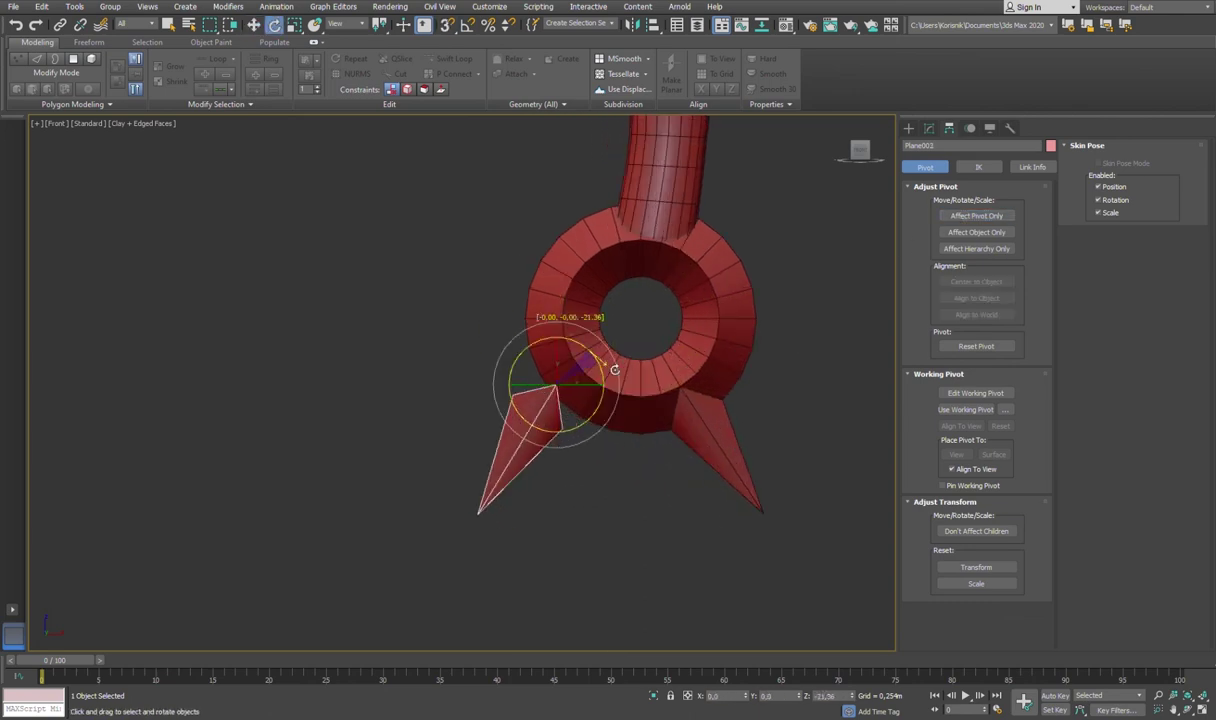
# Step: Reduce the torus ring's segment count
pyautogui.click(690, 330)
pyautogui.scroll(2, 640, 320)
pyautogui.click(929, 128)
pyautogui.moveTo(1018, 393); pyautogui.dragTo(1018, 388)
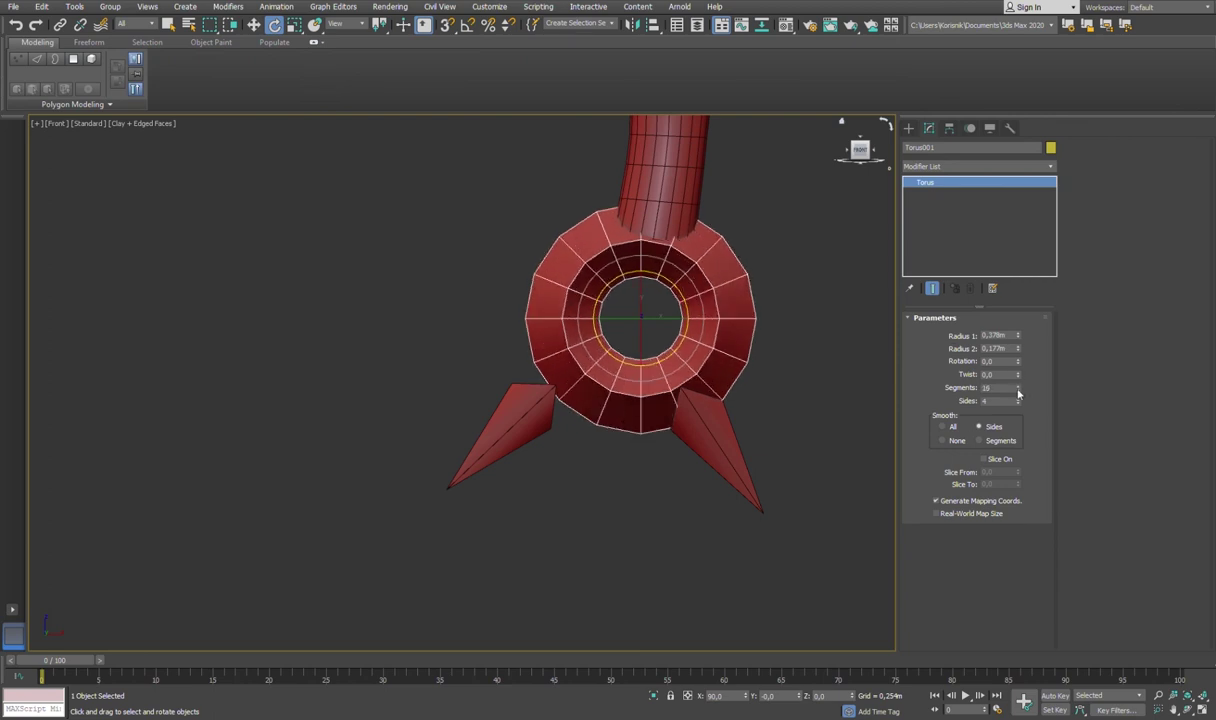
# Step: Snap the right and left spikes' base vertices onto the ring and raise the left spike's tip
pyautogui.click(711, 388)
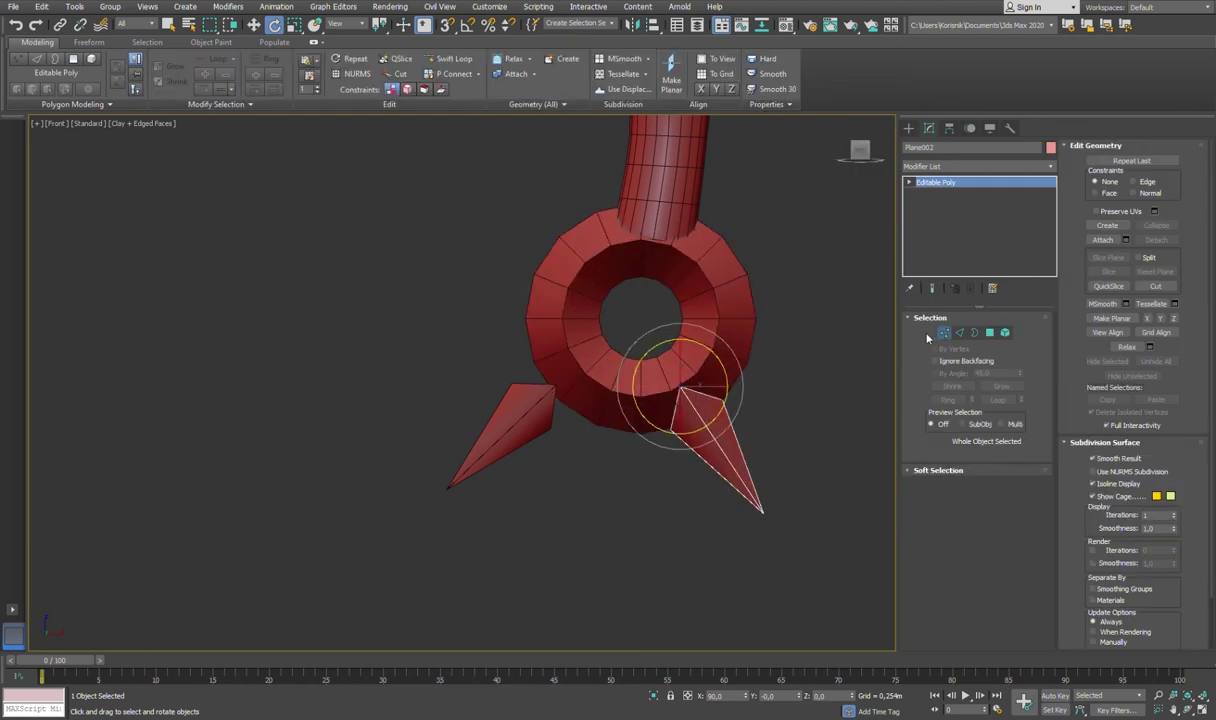
pyautogui.press('1')
pyautogui.press('w')
pyautogui.click(690, 378)
pyautogui.moveTo(768, 517); pyautogui.dragTo(725, 516)
pyautogui.click(558, 398)
pyautogui.press('1')
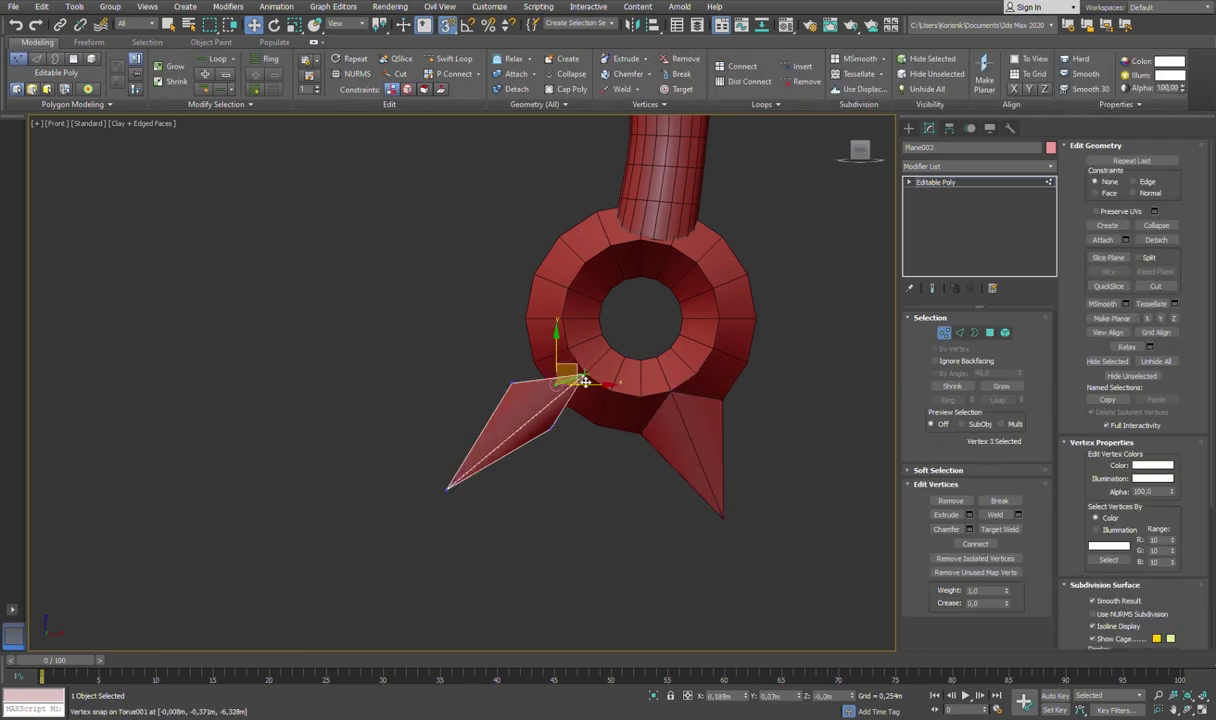
pyautogui.moveTo(561, 408); pyautogui.dragTo(527, 318)
pyautogui.moveTo(447, 488); pyautogui.dragTo(450, 398)
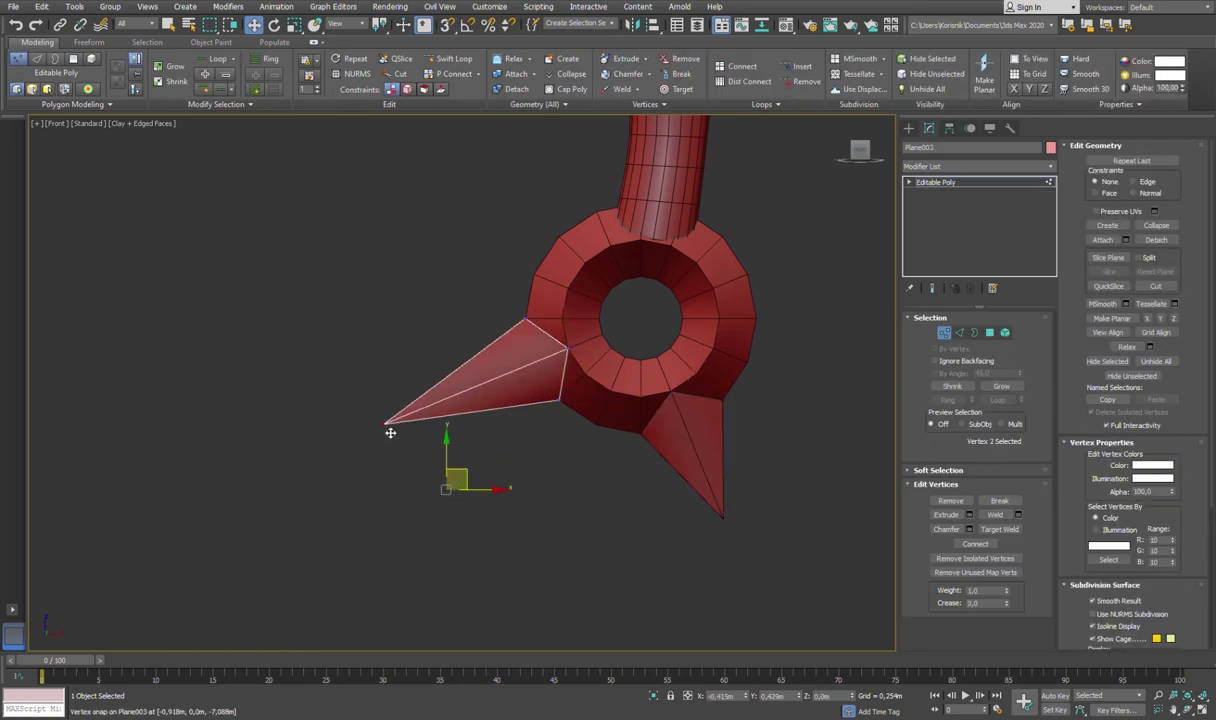
# Step: Rotate a copy of the spike onto the ring's side and snap its vertices to the ring
pyautogui.press('1')
pyautogui.moveTo(557, 367)
pyautogui.keyDown('shift'); pyautogui.mouseDown()
pyautogui.moveTo(692, 279)
pyautogui.moveTo(906, 435)
pyautogui.moveTo(870, 430)
pyautogui.mouseUp(); pyautogui.keyUp('shift')
pyautogui.press('e')
pyautogui.press('w')
pyautogui.moveTo(770, 330); pyautogui.dragTo(711, 330)
pyautogui.press('1')
pyautogui.scroll(3, 678, 363)
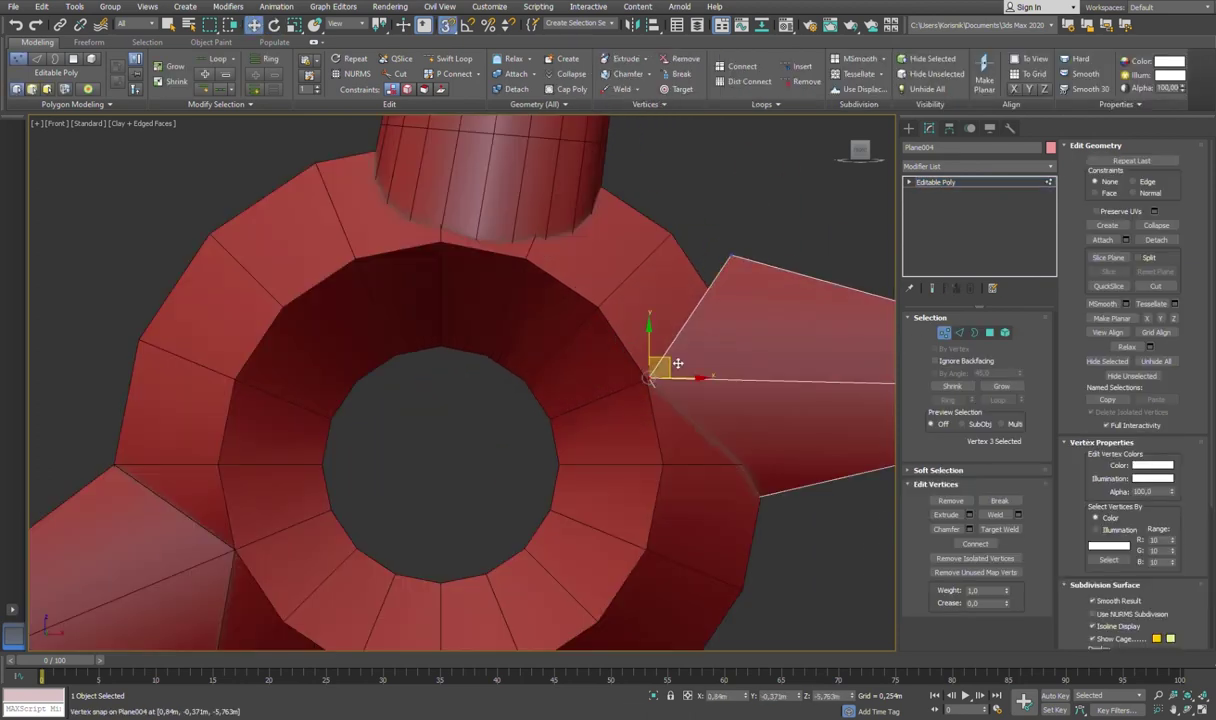
pyautogui.moveTo(731, 256); pyautogui.dragTo(733, 494)
pyautogui.scroll(-5, 700, 442)
pyautogui.moveTo(700, 442); pyautogui.dragTo(689, 375)
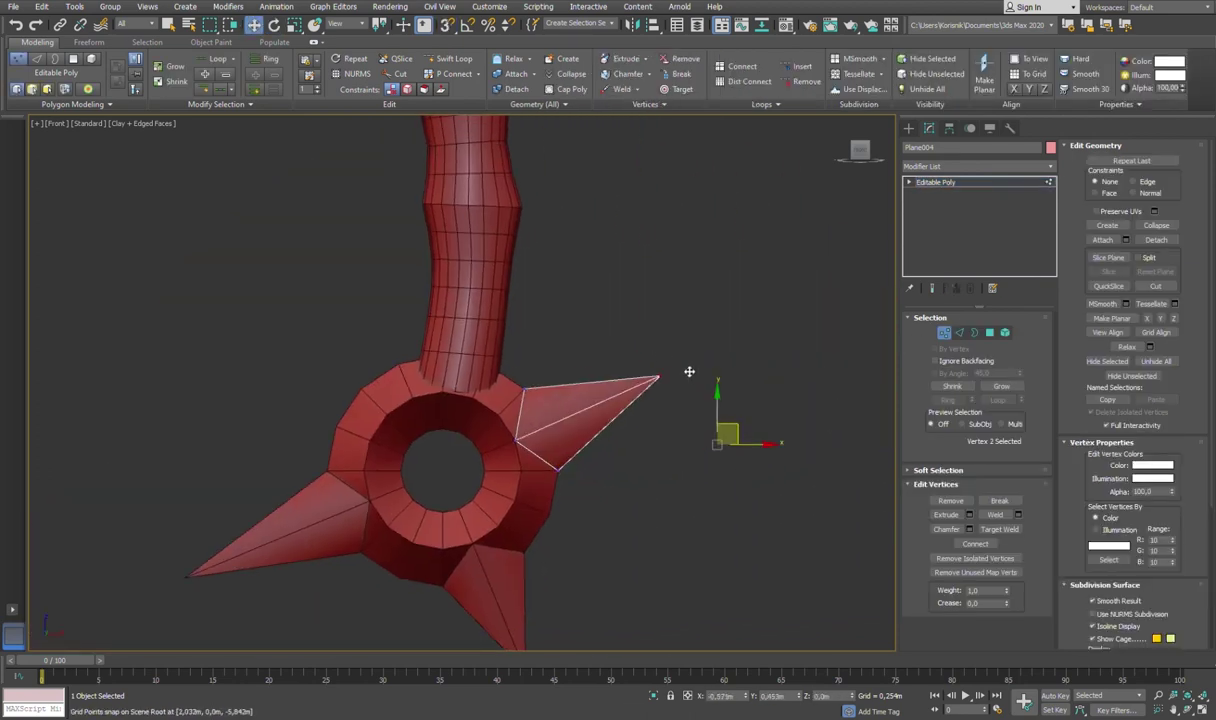
pyautogui.scroll(-5, 689, 390)
pyautogui.scroll(3, 607, 428)
pyautogui.press('1')
# Step: Clone a spike to the upper left and snap its lower vertex onto the ring
pyautogui.moveTo(760, 410)
pyautogui.keyDown('shift'); pyautogui.mouseDown()
pyautogui.moveTo(578, 421)
pyautogui.moveTo(606, 372)
pyautogui.mouseUp(); pyautogui.keyUp('shift')
pyautogui.press('e')
pyautogui.press('w')
pyautogui.press('1')
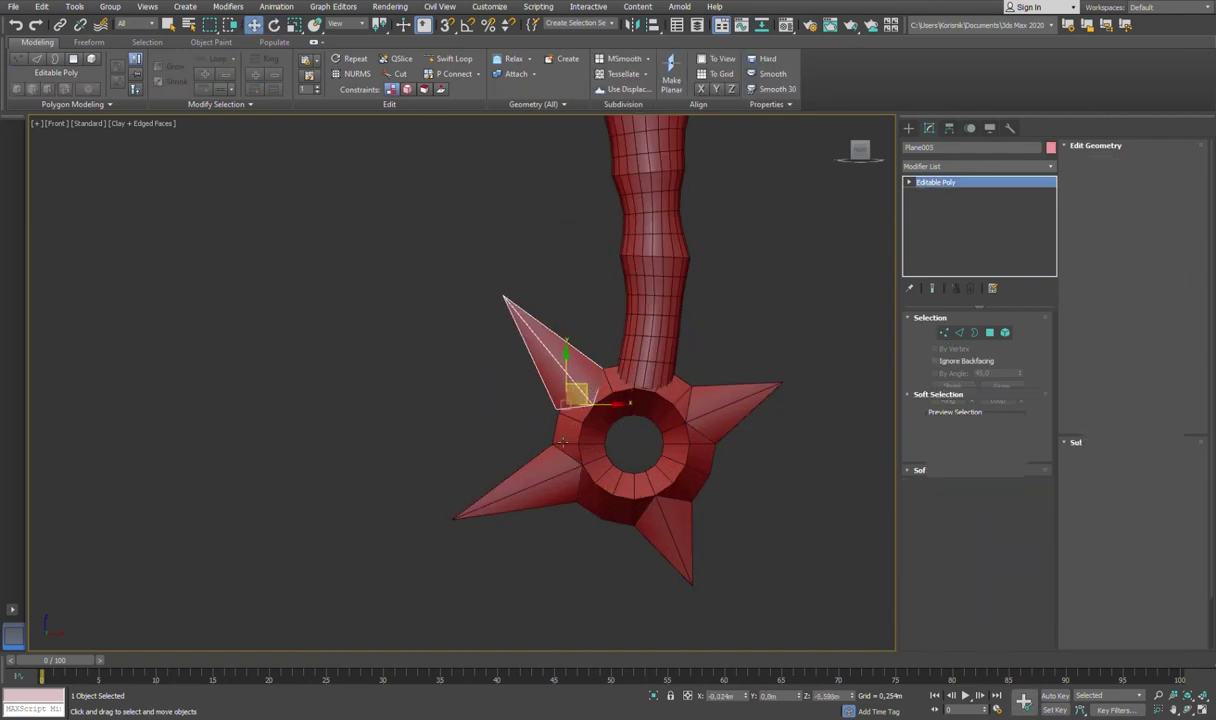
pyautogui.scroll(4, 640, 378)
pyautogui.moveTo(557, 413); pyautogui.dragTo(690, 276)
pyautogui.moveTo(690, 276)
pyautogui.keyDown('alt'); pyautogui.mouseDown(button='middle')
pyautogui.moveTo(721, 356)
pyautogui.moveTo(885, 335)
pyautogui.moveTo(517, 383)
pyautogui.mouseUp(button='middle'); pyautogui.keyUp('alt')
pyautogui.scroll(-5, 885, 335)
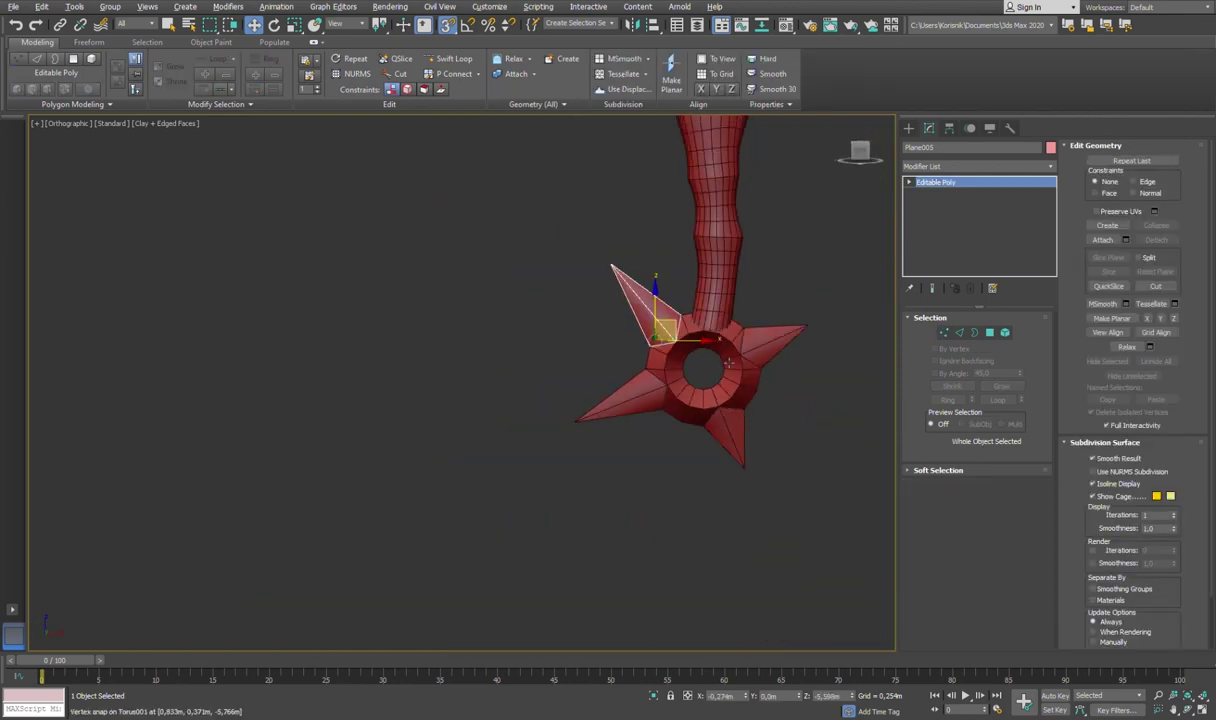
# Step: Review the star pommel in front view with wireframe edges hidden and nothing selected
pyautogui.press('f')
pyautogui.scroll(5, 493, 370)
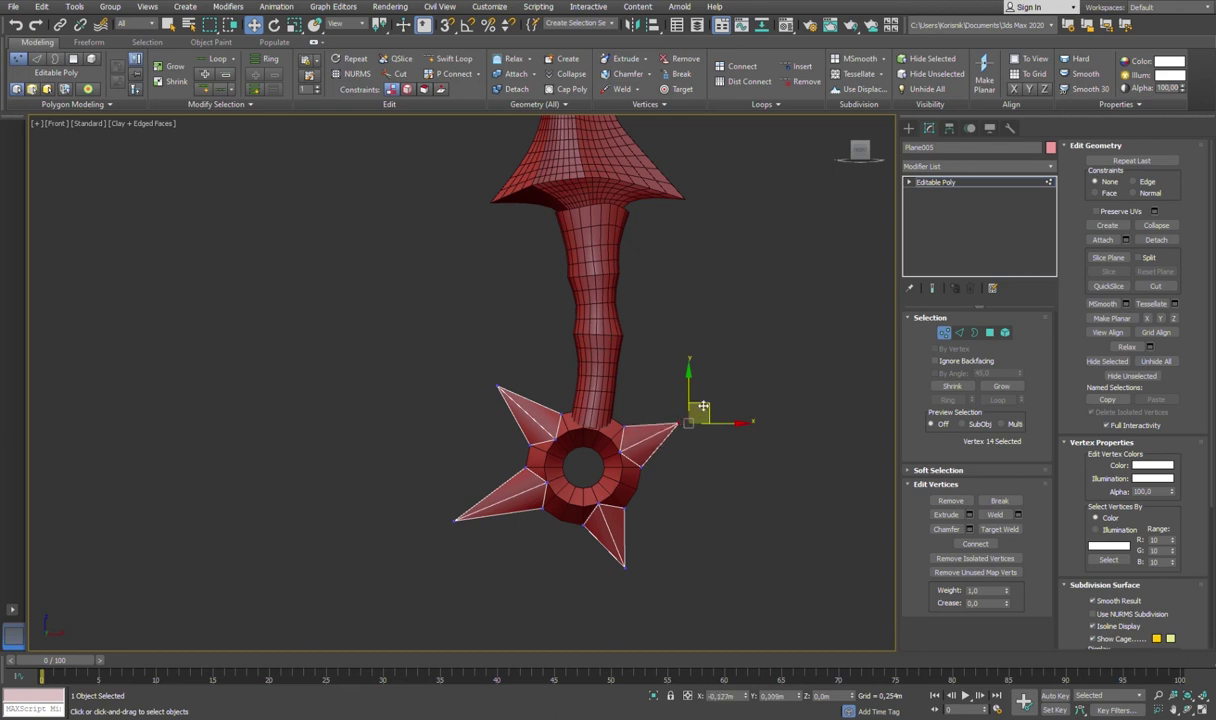
pyautogui.scroll(-3, 493, 390)
pyautogui.scroll(4, 434, 365)
pyautogui.moveTo(764, 263); pyautogui.dragTo(837, 243, button='middle')
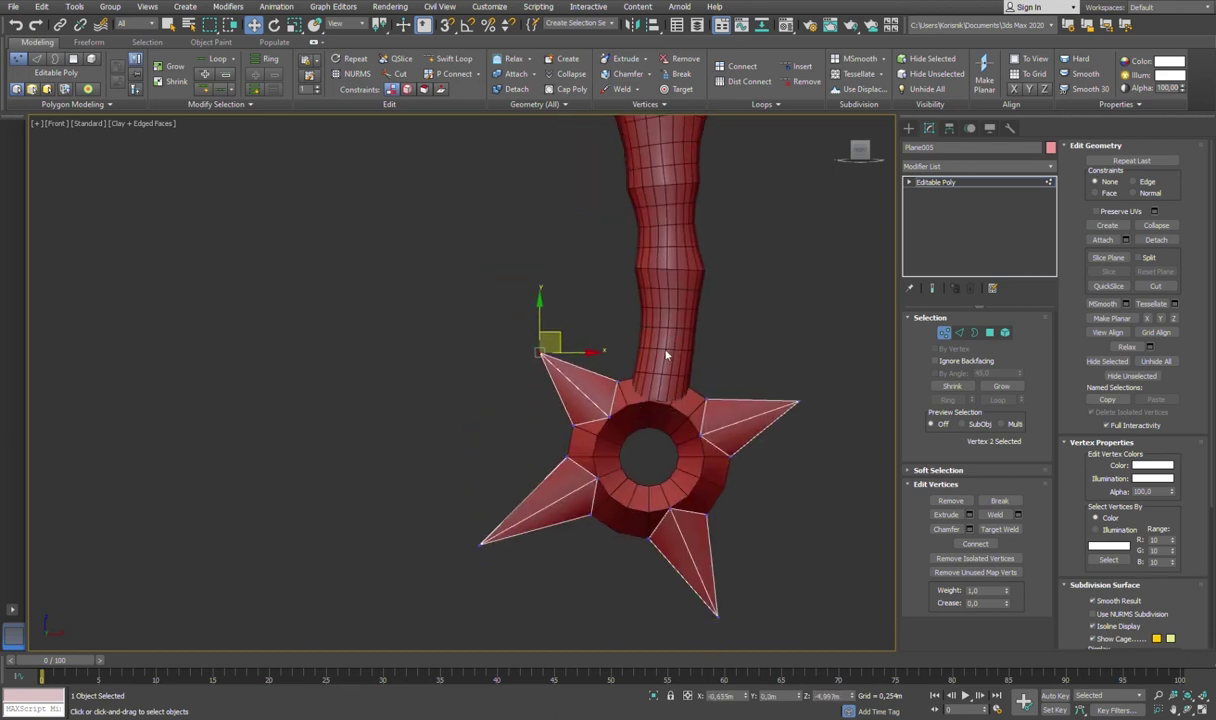
pyautogui.scroll(-3, 670, 335)
pyautogui.scroll(-2, 670, 335)
pyautogui.scroll(2, 700, 385)
pyautogui.press('F4')
pyautogui.click(738, 411)
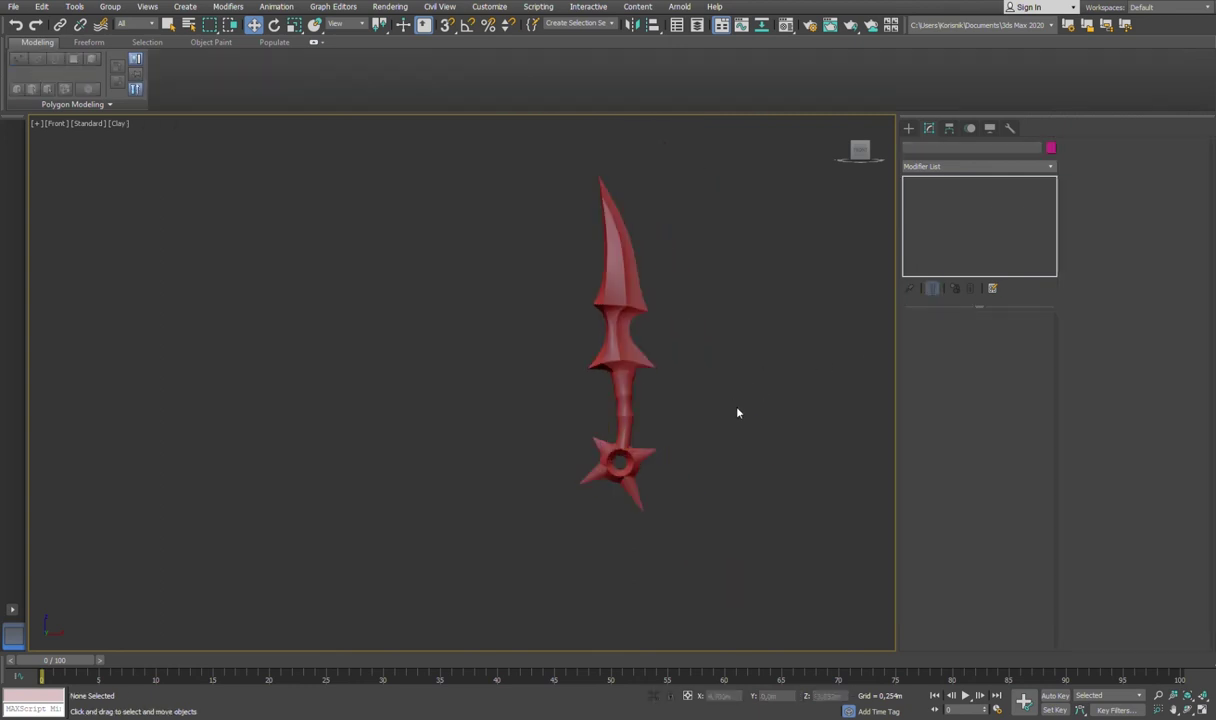
# Step: Add a Symmetry modifier to the star pommel, then select both pommel parts
pyautogui.scroll(2, 738, 411)
pyautogui.click(588, 466)
pyautogui.click(600, 540)
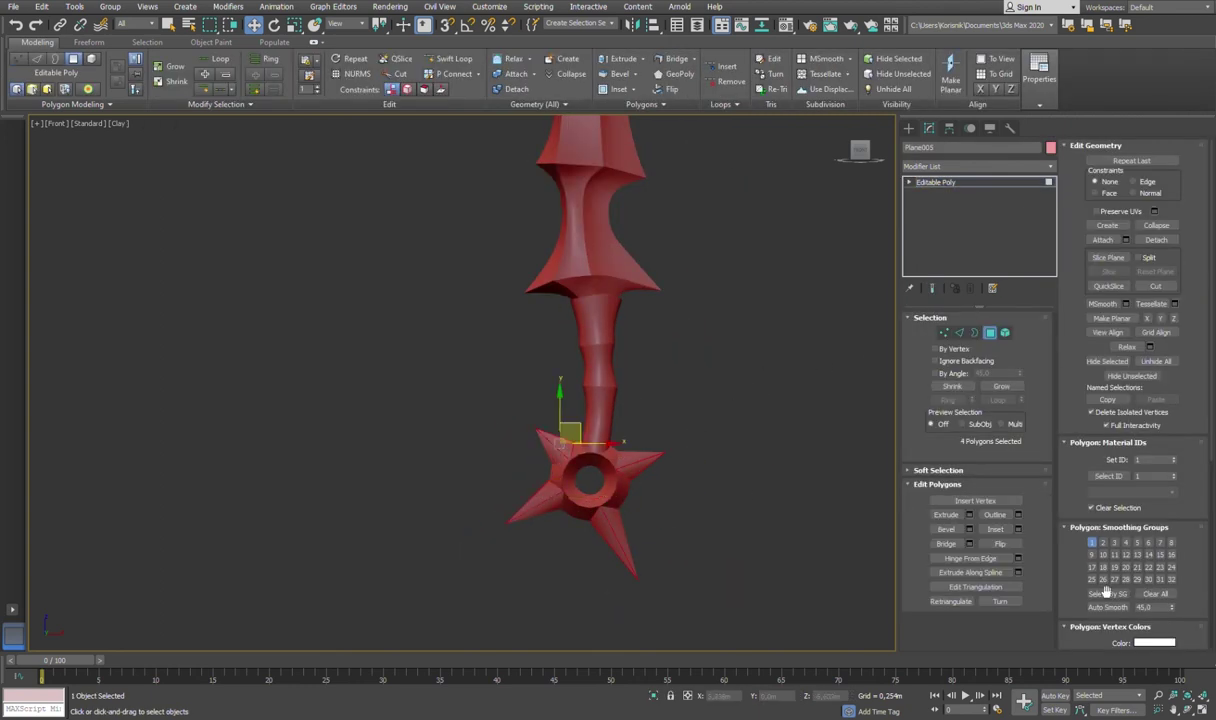
pyautogui.click(990, 334)
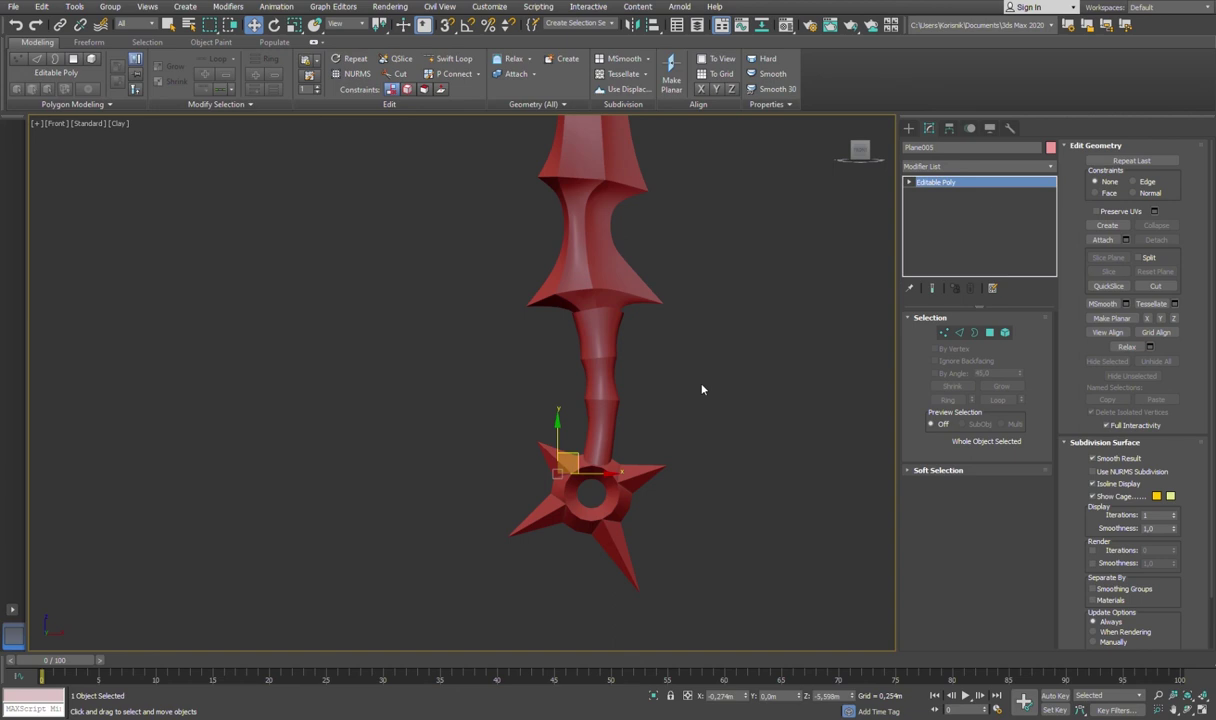
pyautogui.hotkey('ctrl', 'shift', 's')
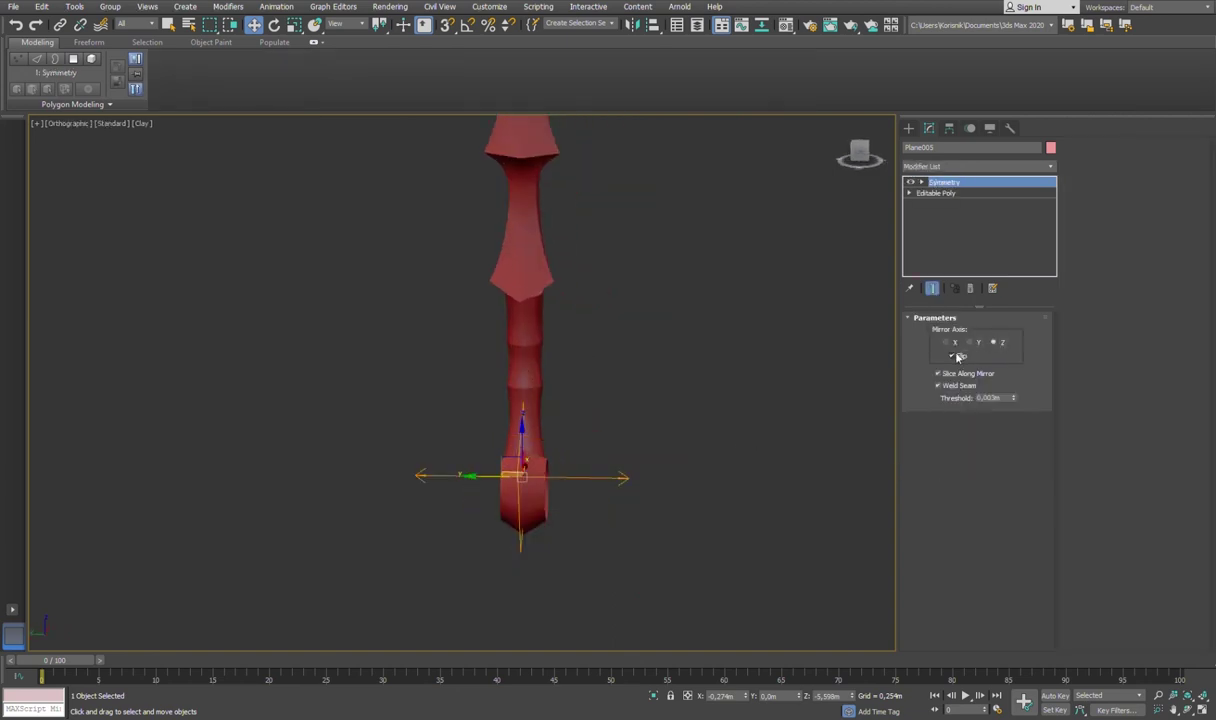
pyautogui.keyDown('alt'); pyautogui.moveTo(726, 455); pyautogui.dragTo(580, 445, button='middle'); pyautogui.keyUp('alt')
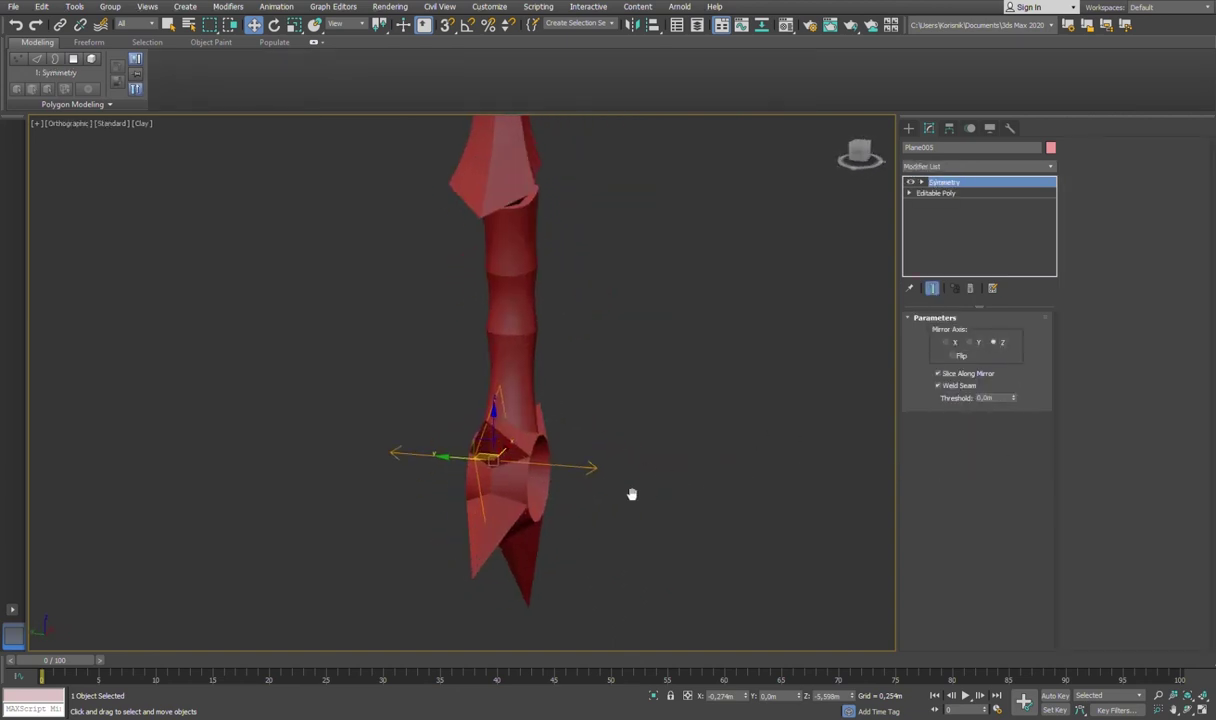
pyautogui.hotkey('ctrl', 'a')
# Step: Add an FFD 3x3x3 lattice and scale its control points to taper the pommel
pyautogui.click(936, 186)
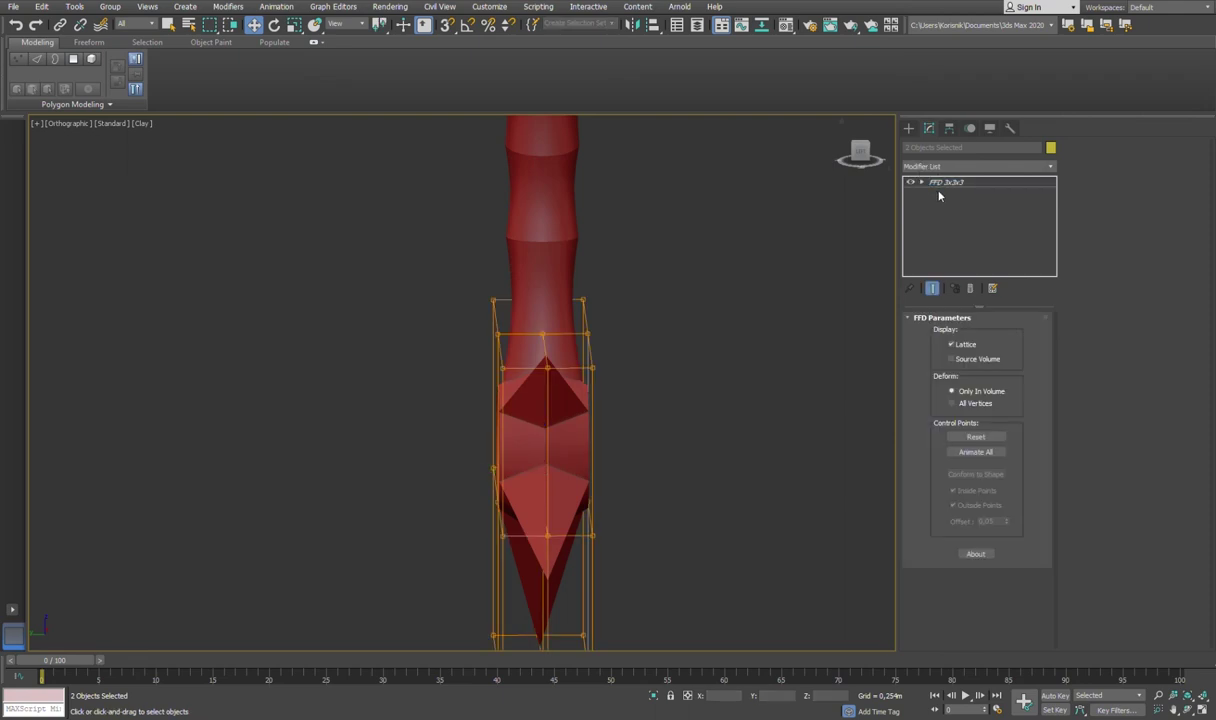
pyautogui.click(921, 181)
pyautogui.moveTo(660, 385)
pyautogui.keyDown('alt'); pyautogui.mouseDown(button='middle')
pyautogui.moveTo(673, 415)
pyautogui.moveTo(617, 393)
pyautogui.moveTo(426, 546)
pyautogui.mouseUp(button='middle'); pyautogui.keyUp('alt')
pyautogui.press('r')
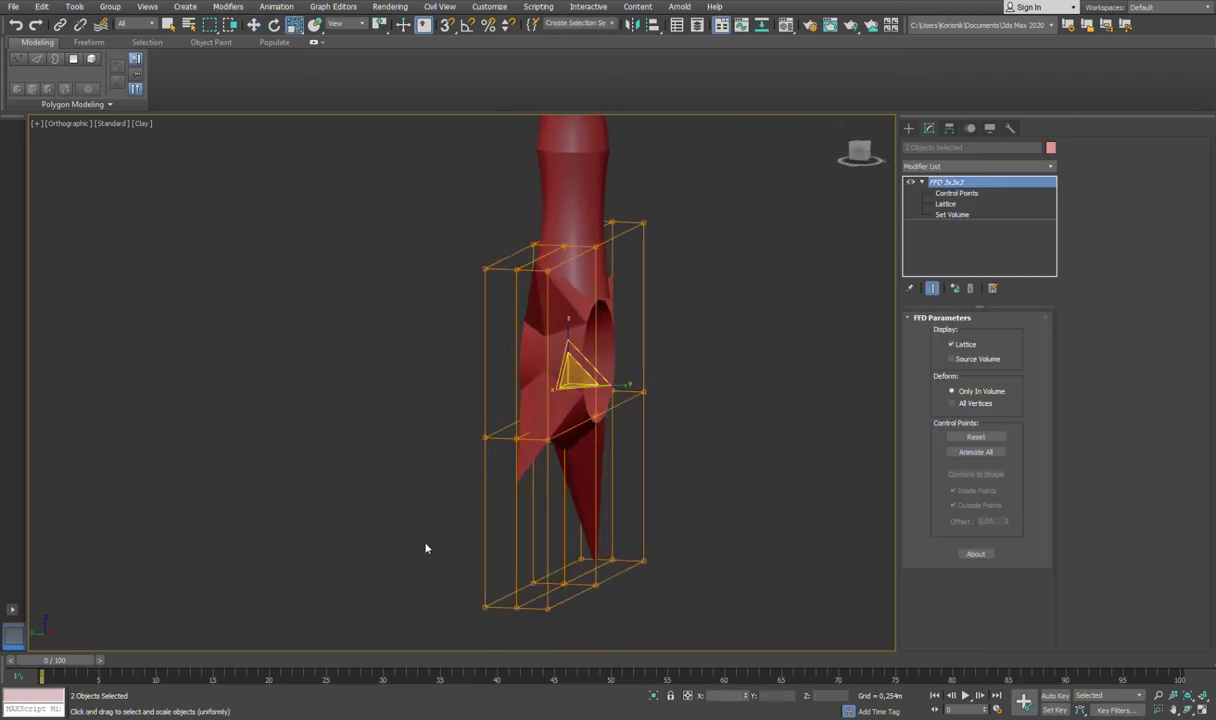
pyautogui.click(957, 193)
pyautogui.moveTo(620, 400)
pyautogui.keyDown('alt'); pyautogui.mouseDown(button='middle')
pyautogui.moveTo(697, 438)
pyautogui.moveTo(560, 470)
pyautogui.moveTo(490, 515)
pyautogui.mouseUp(button='middle'); pyautogui.keyUp('alt')
pyautogui.moveTo(490, 515); pyautogui.dragTo(650, 605)
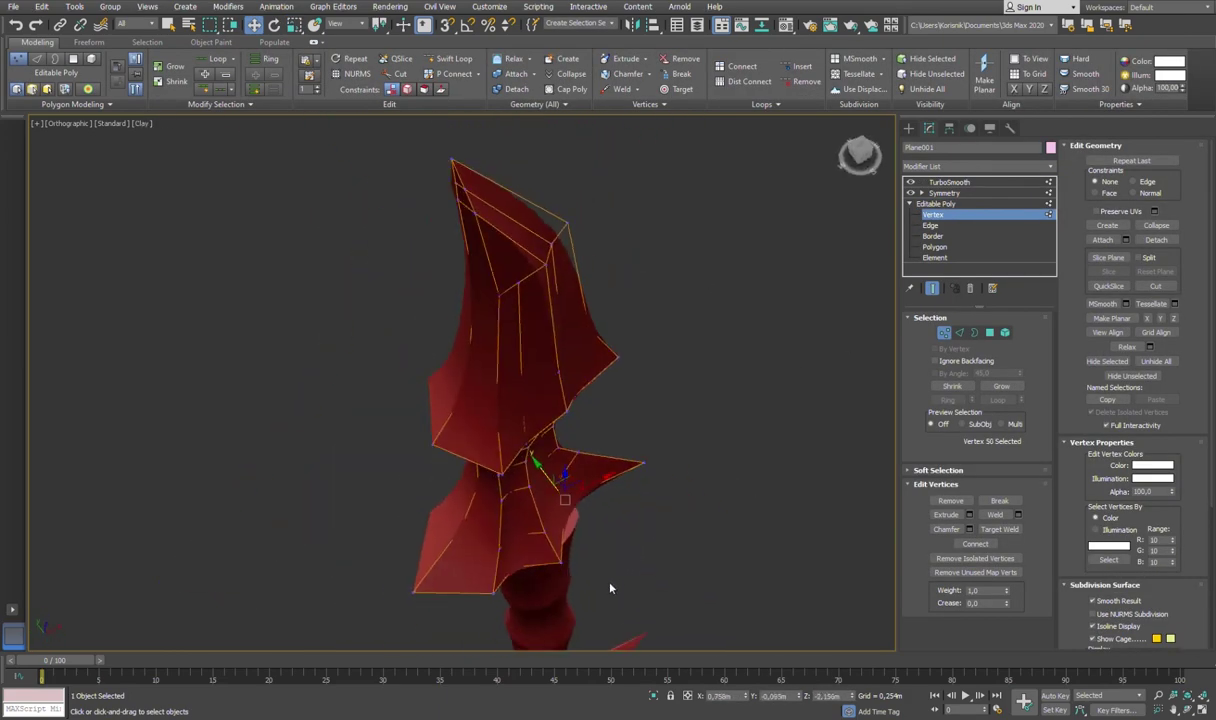
pyautogui.moveTo(610, 588)
pyautogui.keyDown('alt'); pyautogui.mouseDown(button='middle')
pyautogui.moveTo(498, 520)
pyautogui.moveTo(592, 472)
pyautogui.mouseUp(button='middle'); pyautogui.keyUp('alt')
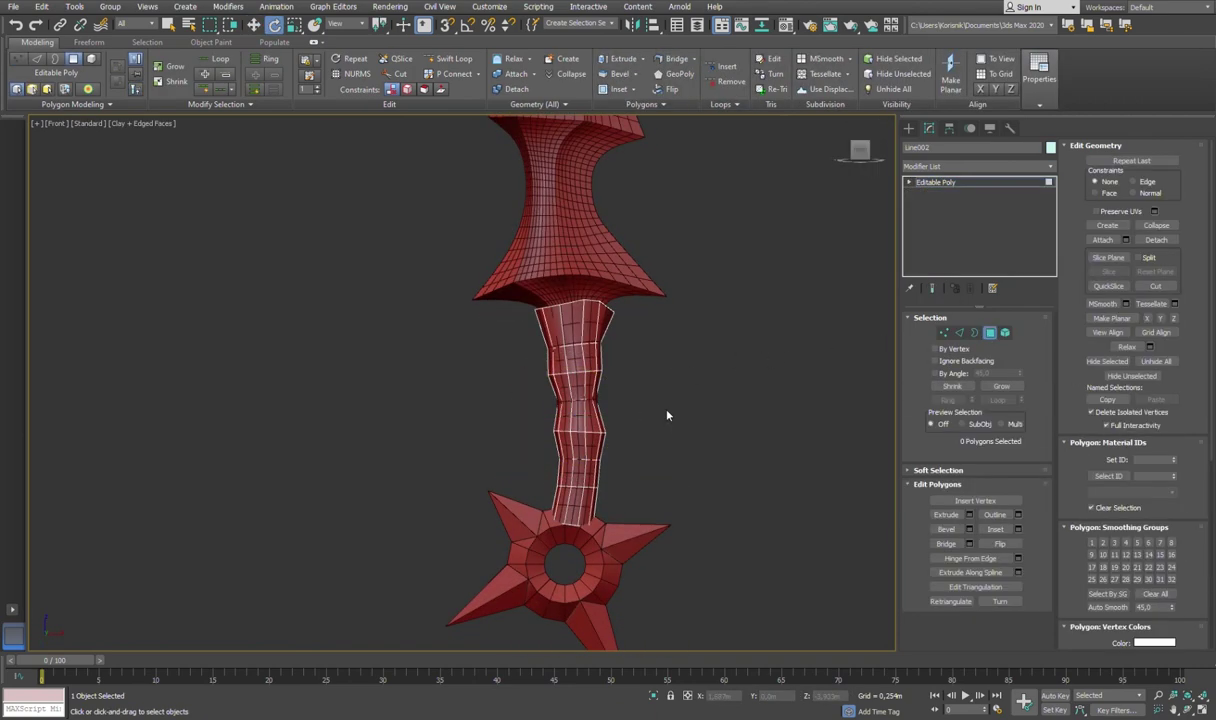
# Step: Adjust the grip's pivot and widen the collar at the grip base
pyautogui.scroll(3, 673, 375)
pyautogui.click(929, 128)
pyautogui.click(960, 217)
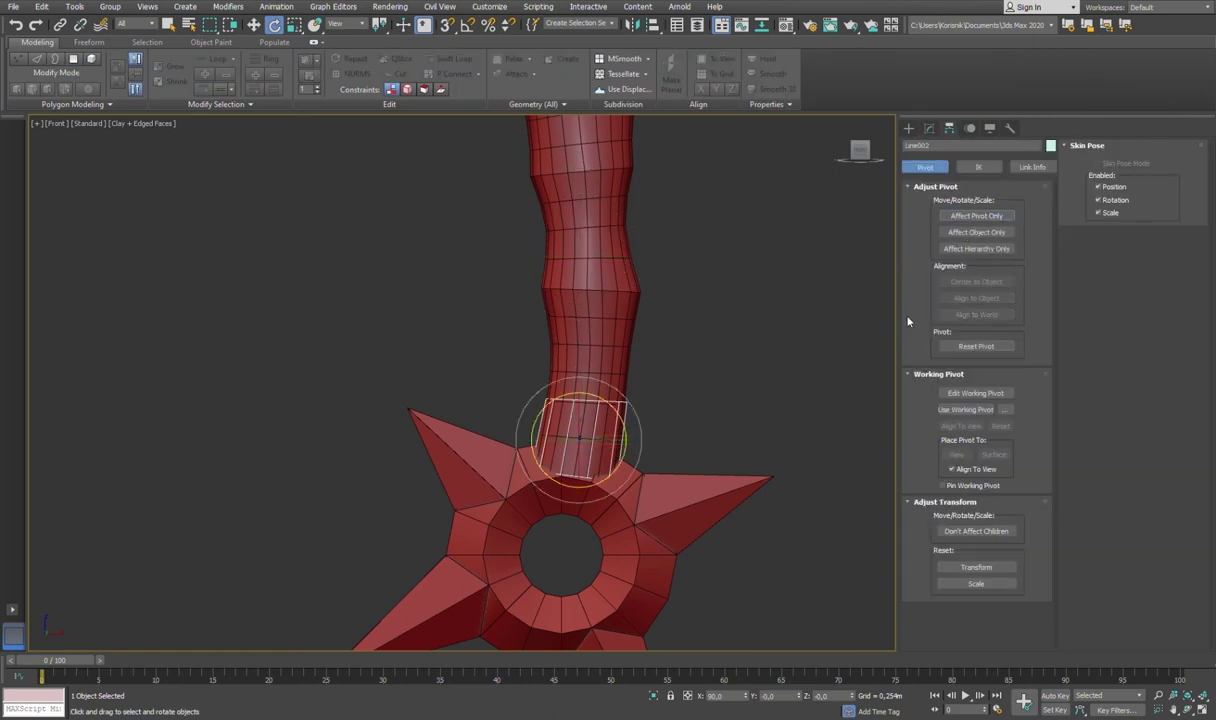
pyautogui.moveTo(620, 368); pyautogui.dragTo(659, 371)
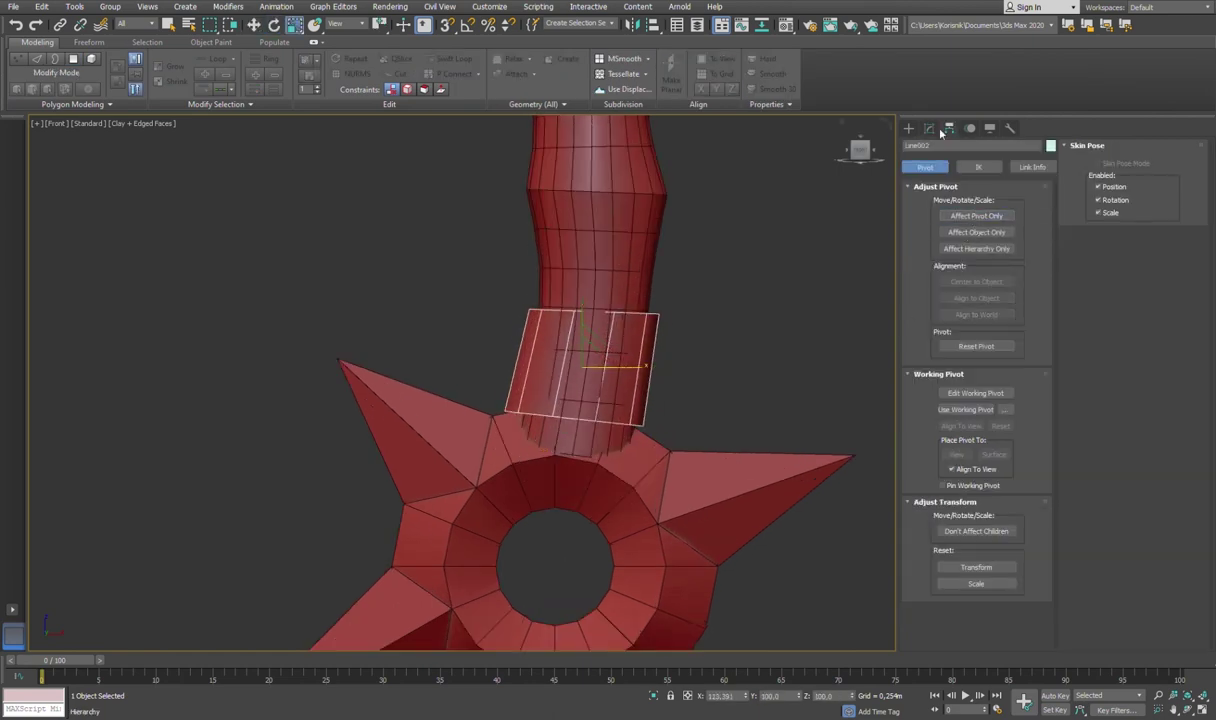
pyautogui.click(929, 128)
pyautogui.keyDown('alt'); pyautogui.moveTo(545, 410); pyautogui.dragTo(571, 433, button='middle'); pyautogui.keyUp('alt')
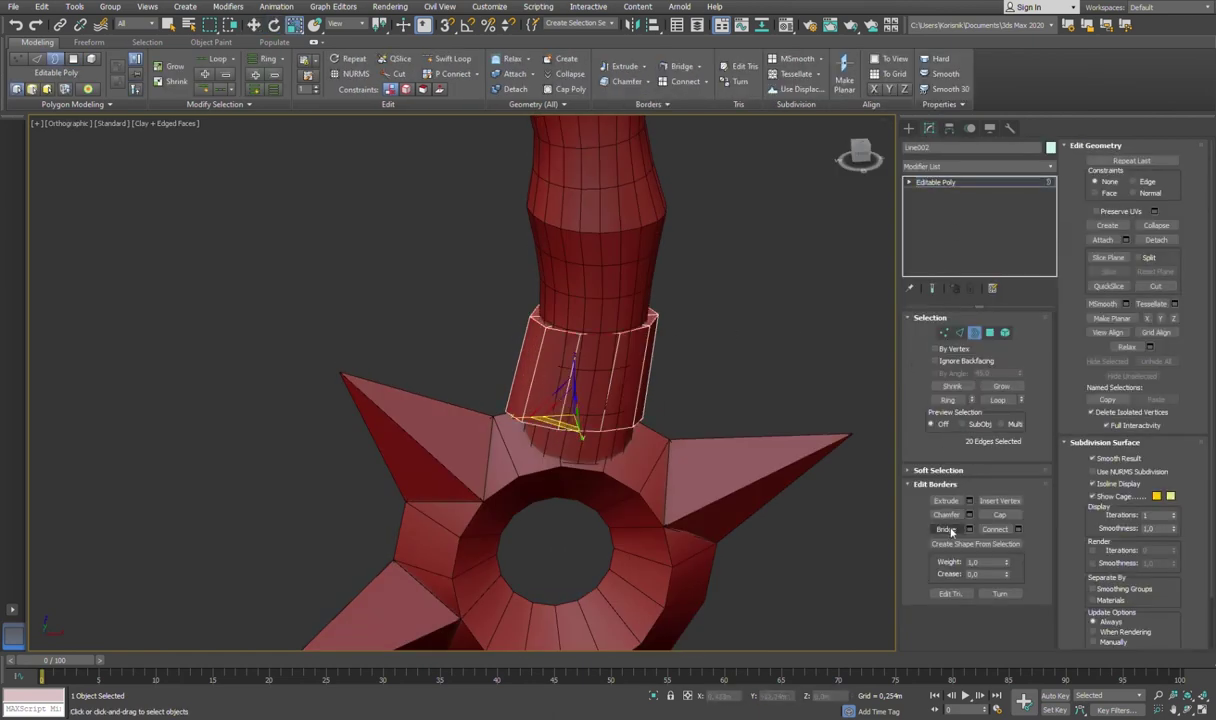
pyautogui.keyDown('alt'); pyautogui.moveTo(720, 380); pyautogui.dragTo(684, 356, button='middle'); pyautogui.keyUp('alt')
# Step: Return to front view with nothing selected and wireframe edges hidden, centred on the grip
pyautogui.press('3')
pyautogui.press('f')
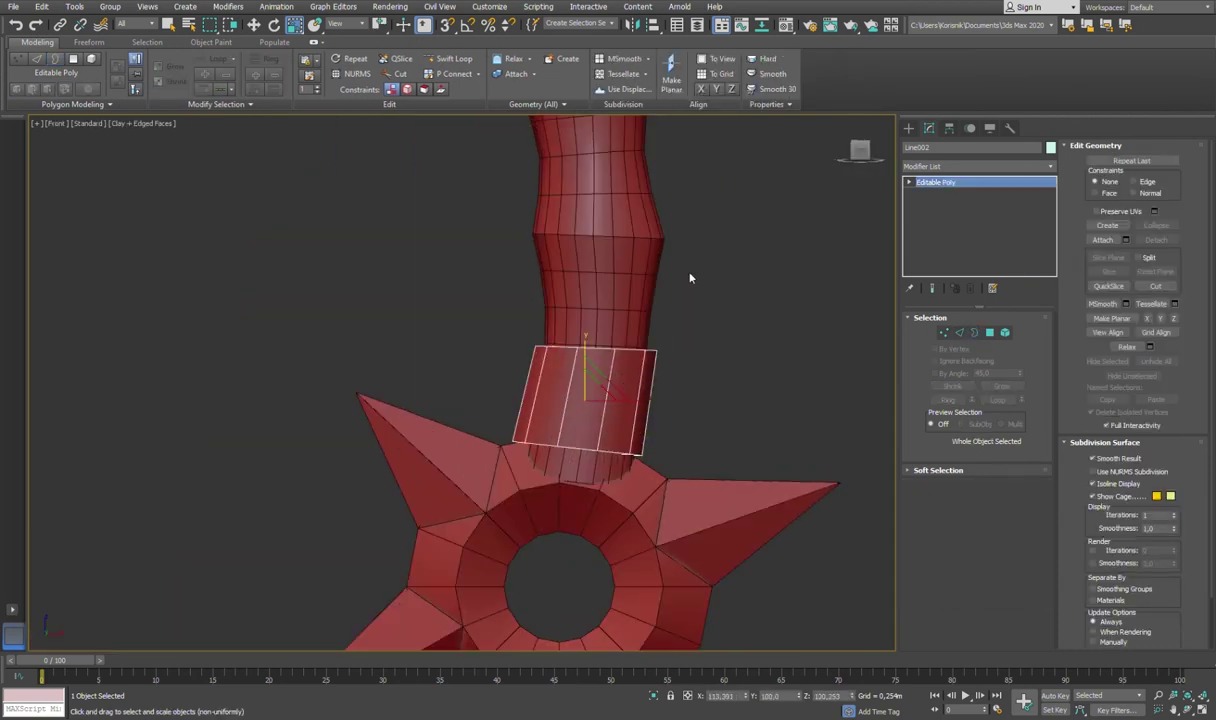
pyautogui.click(834, 286)
pyautogui.scroll(-5, 834, 286)
pyautogui.scroll(2, 752, 347)
pyautogui.press('F4')
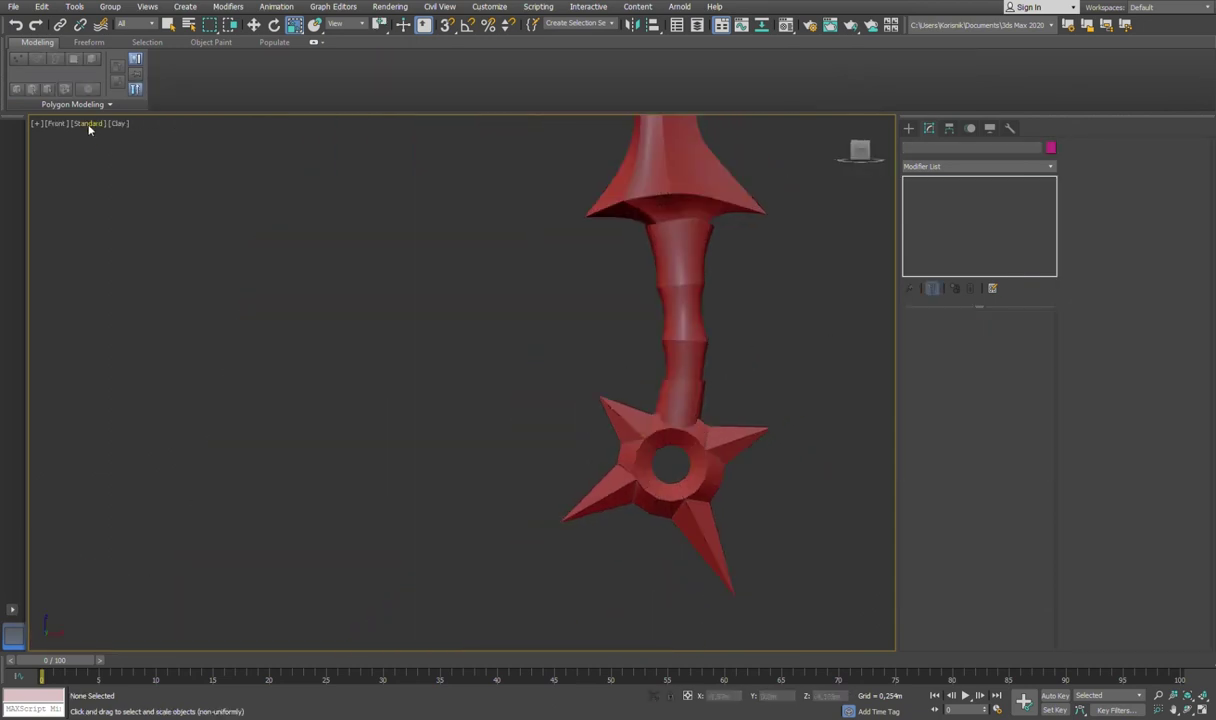
pyautogui.moveTo(545, 252); pyautogui.dragTo(432, 252, button='middle')
# Step: Scale the grip's base collar edges outward
pyautogui.click(585, 377)
pyautogui.press('w')
pyautogui.scroll(3, 620, 384)
pyautogui.moveTo(620, 414)
pyautogui.keyDown('alt'); pyautogui.mouseDown(button='middle')
pyautogui.moveTo(689, 429)
pyautogui.moveTo(636, 464)
pyautogui.moveTo(542, 437)
pyautogui.moveTo(464, 274)
pyautogui.moveTo(584, 337)
pyautogui.mouseUp(button='middle'); pyautogui.keyUp('alt')
pyautogui.press('1')
pyautogui.press('r')
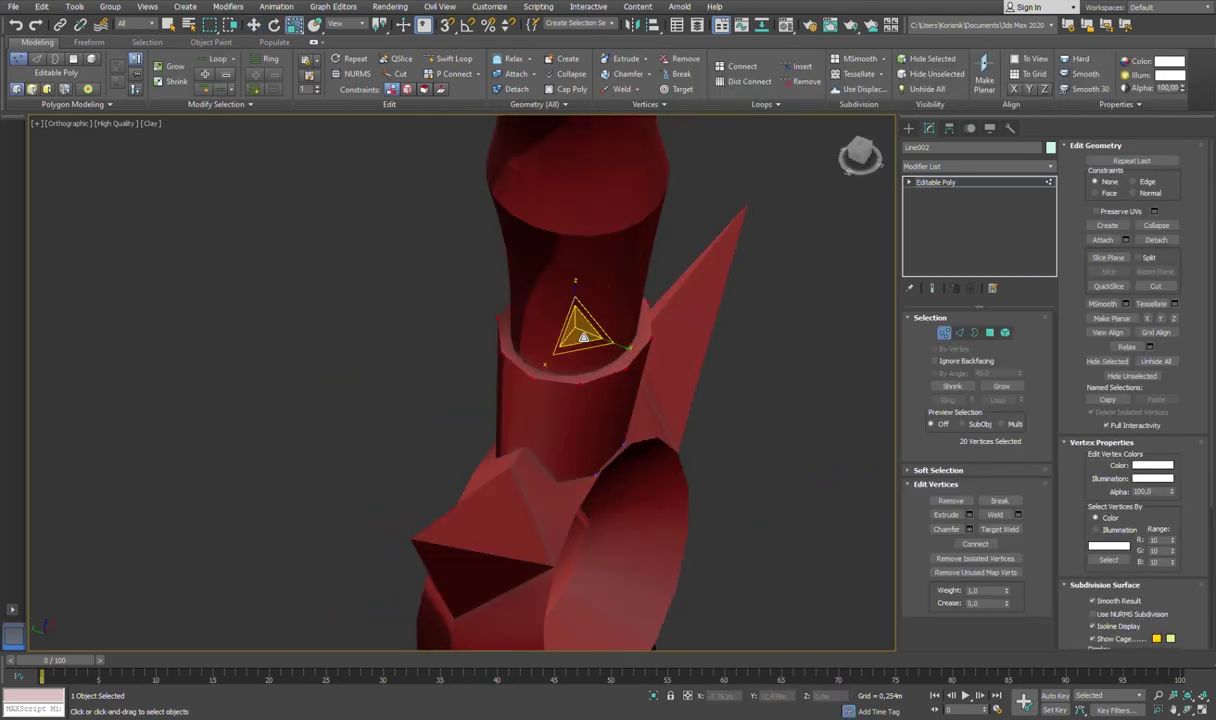
pyautogui.press('2')
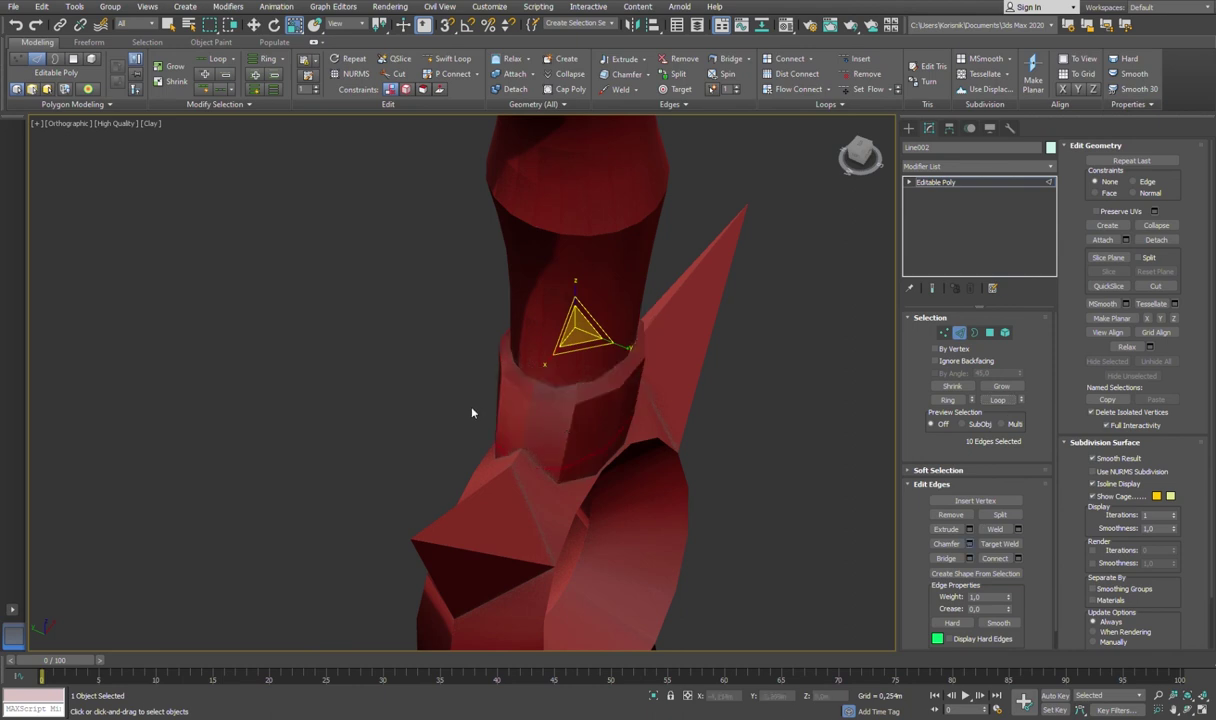
pyautogui.moveTo(462, 507); pyautogui.dragTo(477, 432)
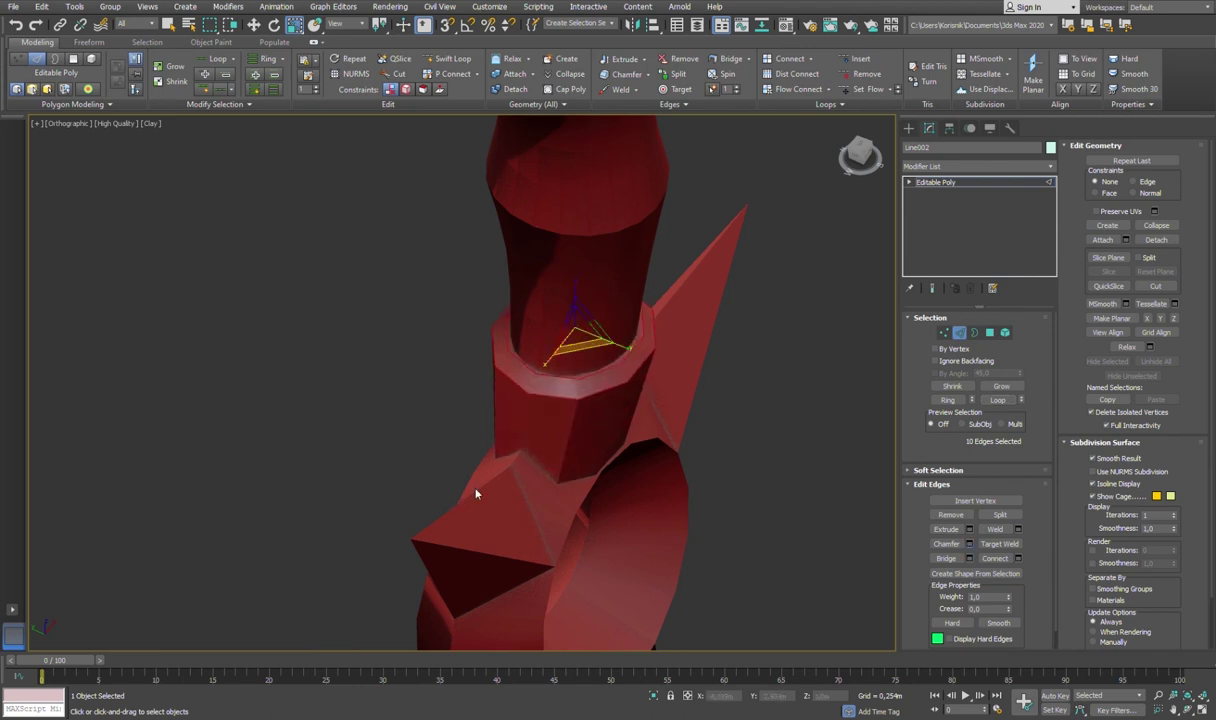
pyautogui.keyDown('alt'); pyautogui.moveTo(476, 493); pyautogui.dragTo(470, 440, button='middle'); pyautogui.keyUp('alt')
pyautogui.press('4')
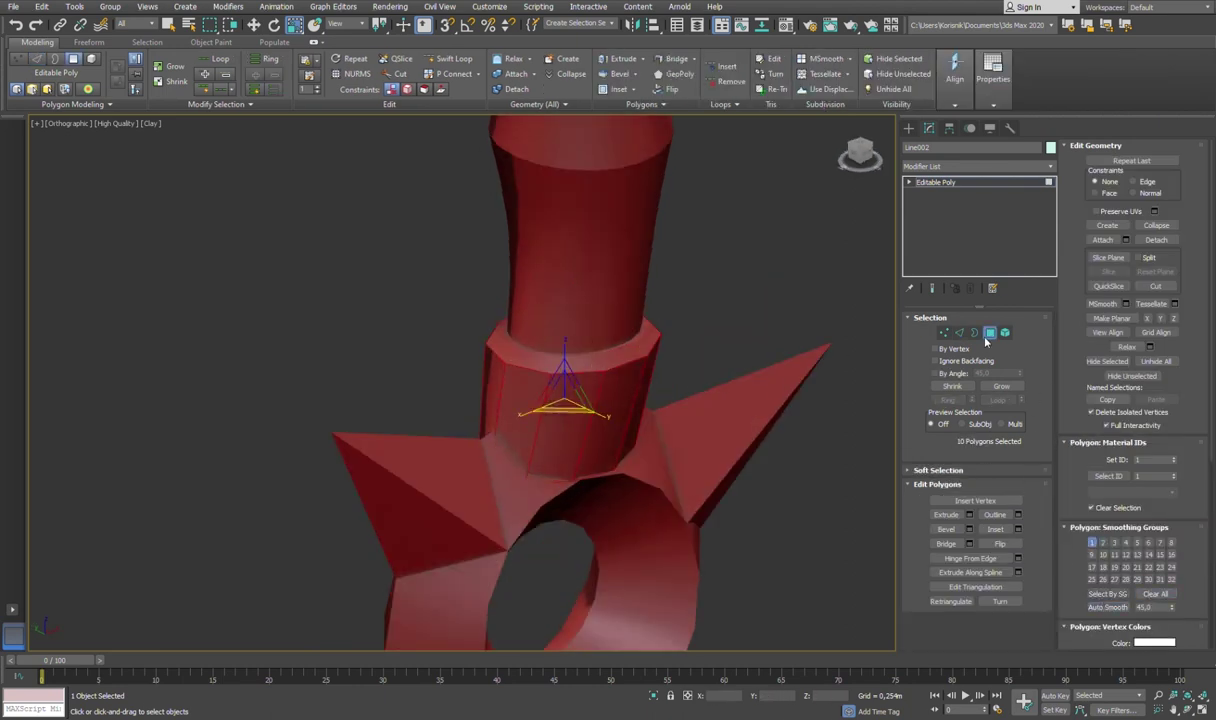
pyautogui.click(936, 179)
# Step: Add TurboSmooth to the grip and the torus ring
pyautogui.hotkey('ctrl', 't')
pyautogui.moveTo(562, 399)
pyautogui.keyDown('alt'); pyautogui.mouseDown(button='middle')
pyautogui.moveTo(545, 396)
pyautogui.moveTo(746, 385)
pyautogui.moveTo(853, 397)
pyautogui.moveTo(840, 420)
pyautogui.mouseUp(button='middle'); pyautogui.keyUp('alt')
pyautogui.click(800, 470)
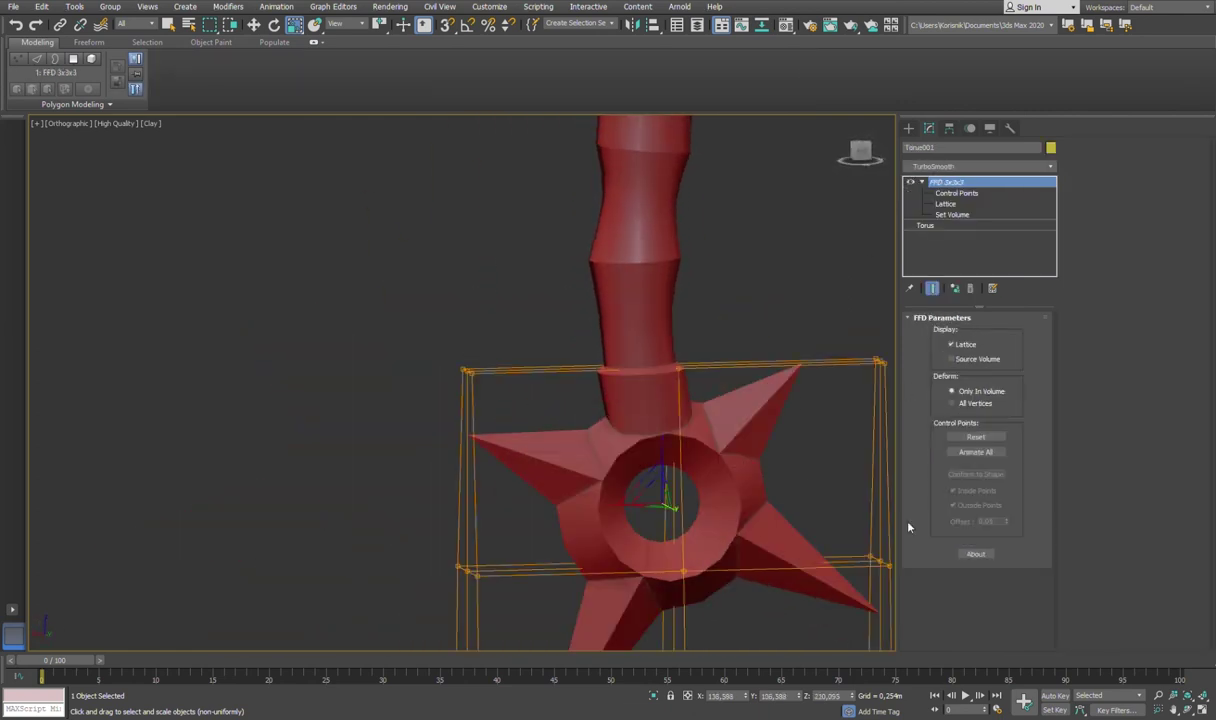
pyautogui.hotkey('ctrl', 't')
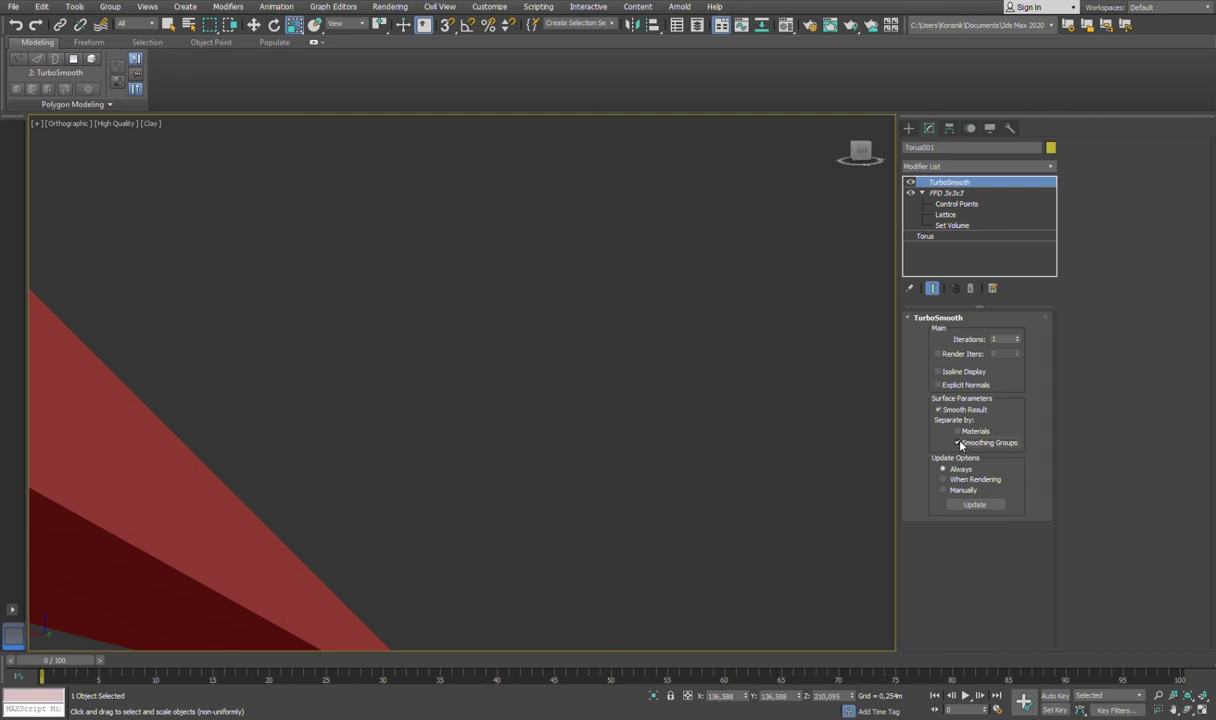
pyautogui.press('z')
pyautogui.scroll(-2, 630, 367)
pyautogui.moveTo(630, 367)
pyautogui.keyDown('alt'); pyautogui.mouseDown(button='middle')
pyautogui.moveTo(785, 293)
pyautogui.moveTo(740, 470)
pyautogui.mouseUp(button='middle'); pyautogui.keyUp('alt')
# Step: Add TurboSmooth to the spikes with Separate by Smoothing Groups enabled
pyautogui.click(740, 480)
pyautogui.hotkey('ctrl', 't')
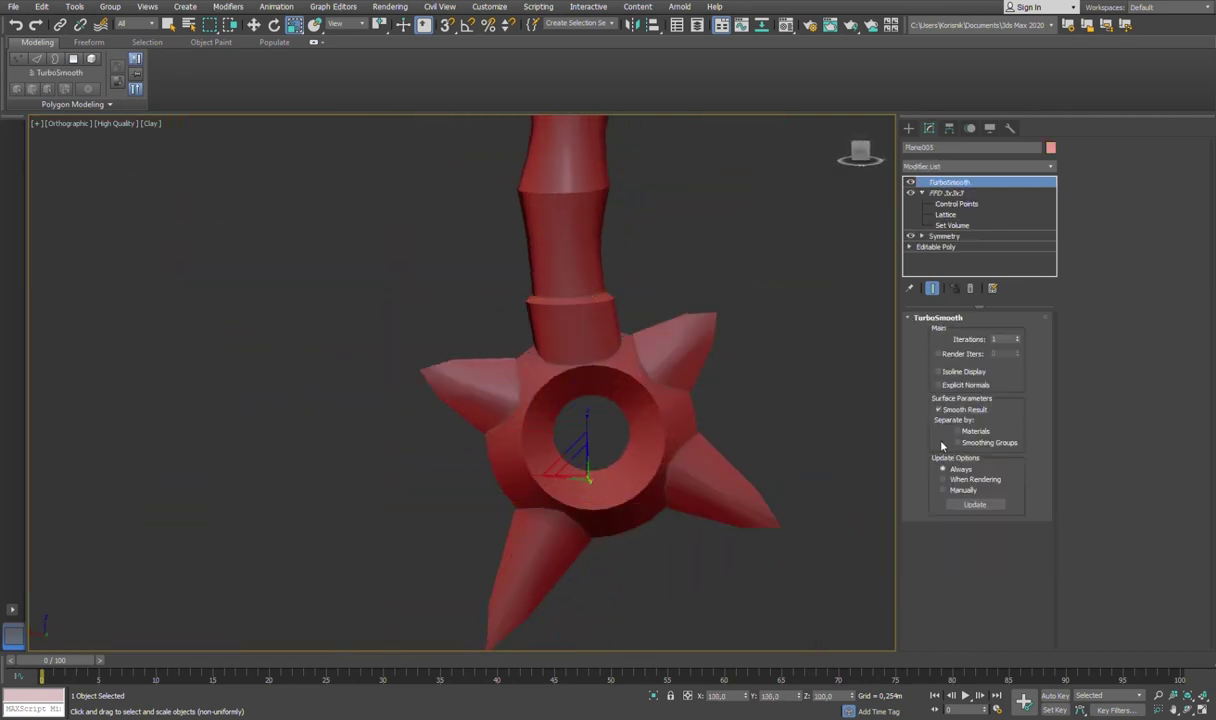
pyautogui.click(957, 442)
pyautogui.press('f')
pyautogui.click(945, 193)
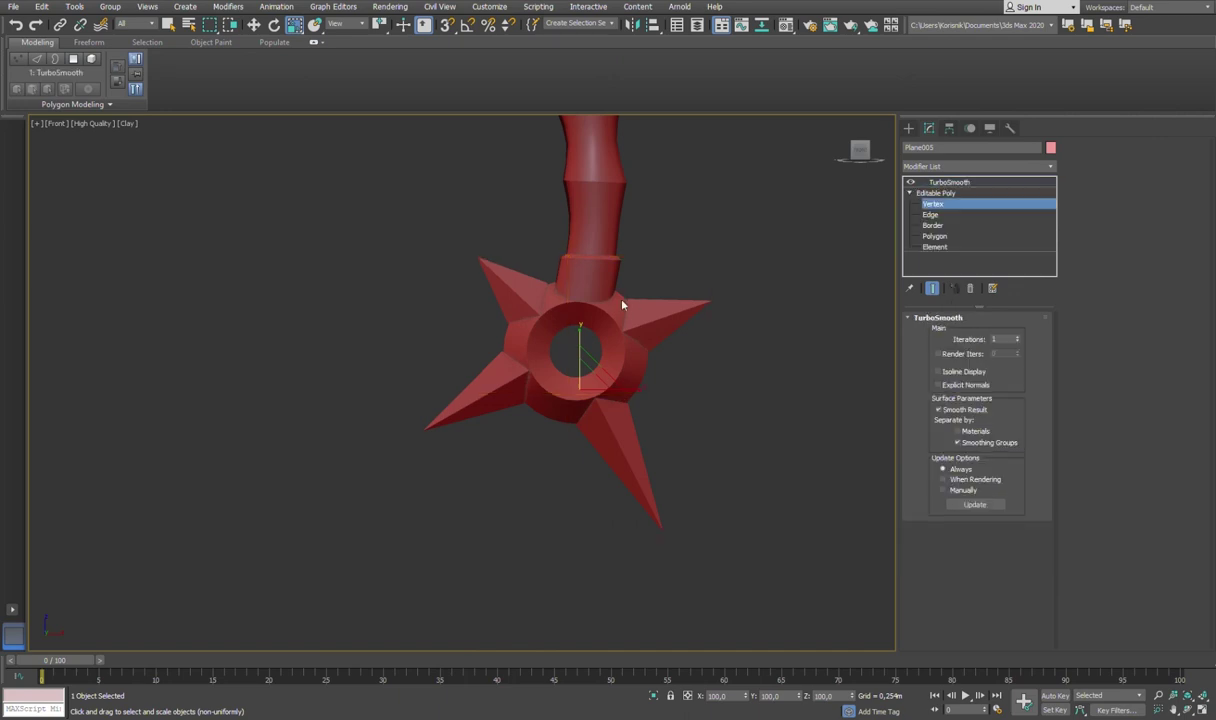
# Step: Check the smoothed spike result, then return to the spike vertices
pyautogui.press('z')
pyautogui.scroll(-5, 681, 307)
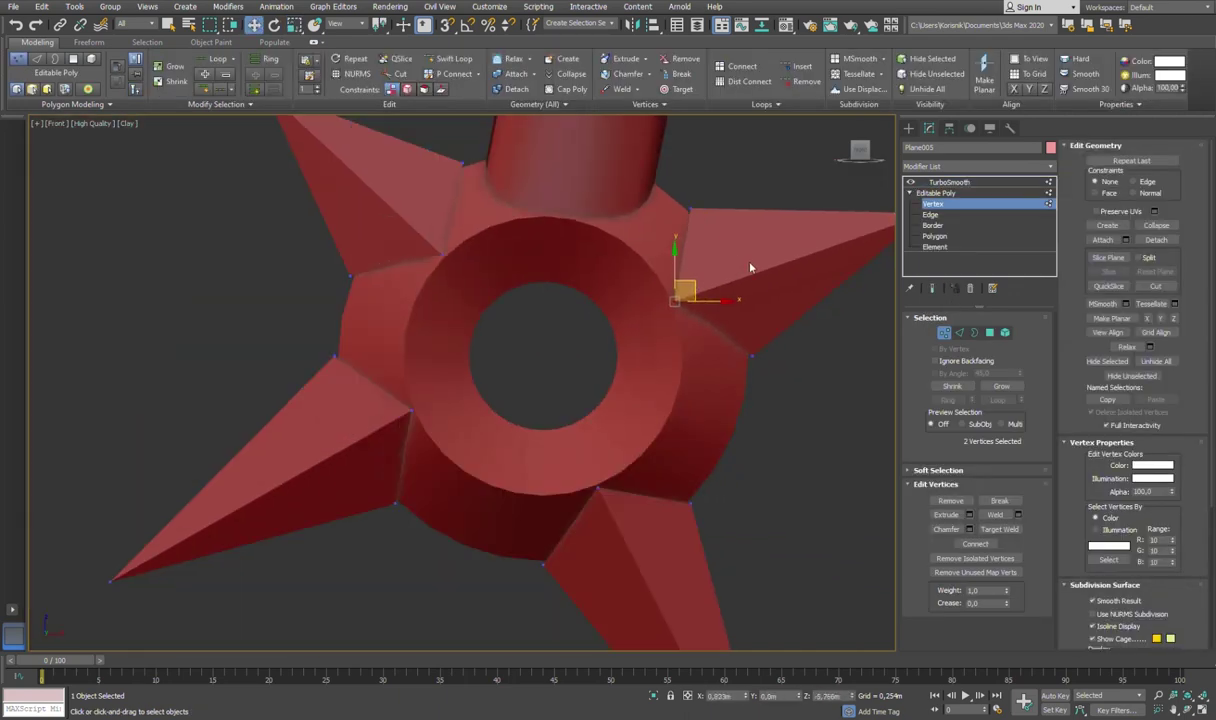
pyautogui.scroll(-3, 690, 314)
pyautogui.click(949, 182)
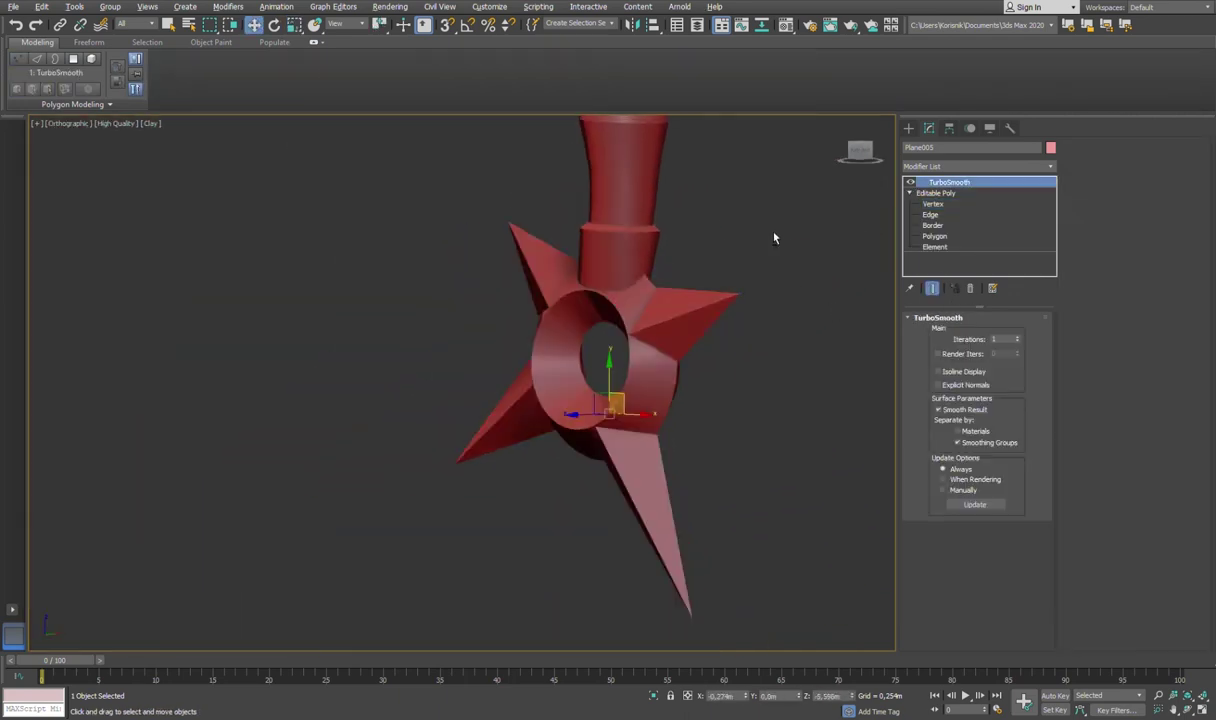
pyautogui.click(932, 204)
pyautogui.scroll(5, 631, 259)
# Step: With vertex snap, snap the lower, left and upper-left spike corners onto the ring
pyautogui.press('F4')
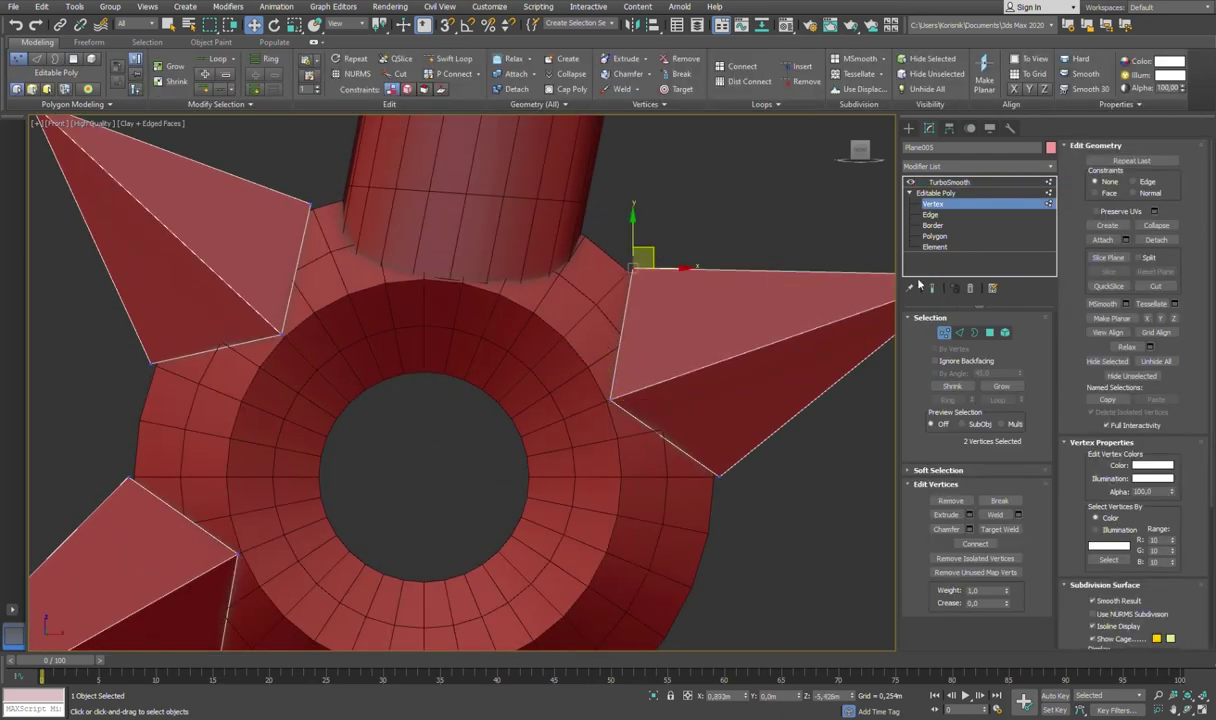
pyautogui.moveTo(631, 259); pyautogui.dragTo(631, 344)
pyautogui.press('s')
pyautogui.click(610, 398)
pyautogui.moveTo(589, 573); pyautogui.dragTo(640, 323, button='middle')
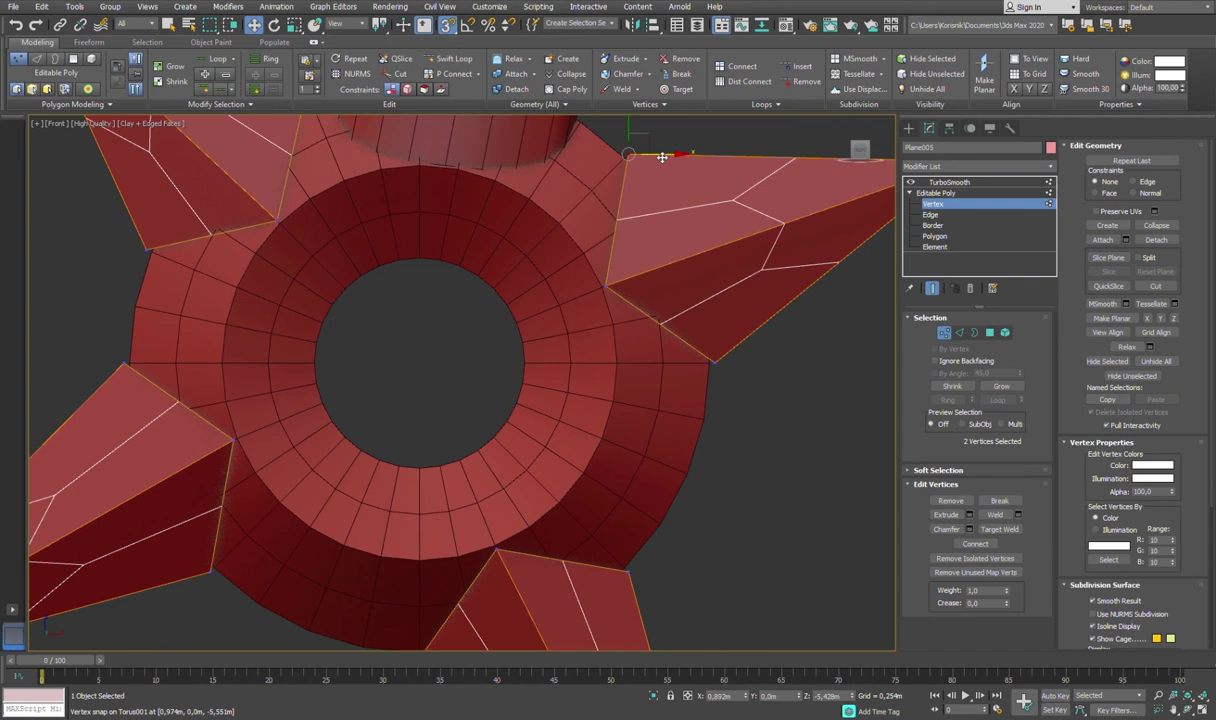
pyautogui.moveTo(605, 290); pyautogui.dragTo(622, 139, button='middle')
pyautogui.click(647, 418)
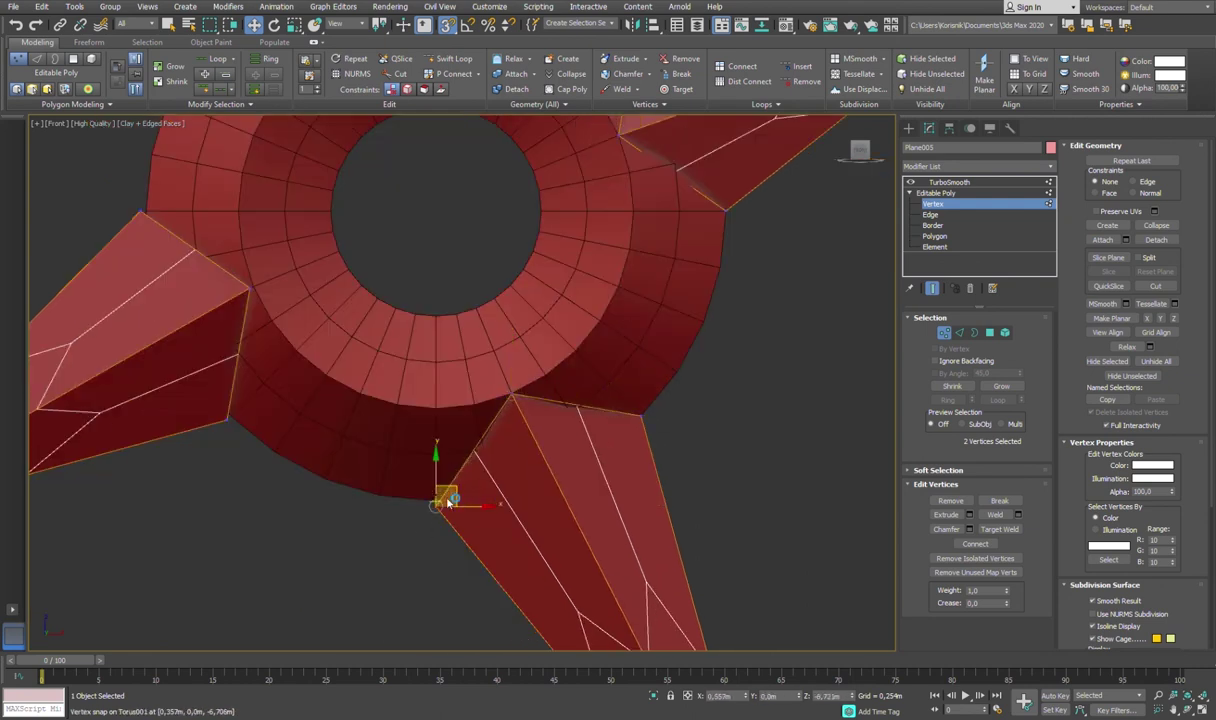
pyautogui.moveTo(316, 476); pyautogui.dragTo(391, 479, button='middle')
pyautogui.click(309, 423)
pyautogui.moveTo(333, 290); pyautogui.dragTo(430, 300, button='middle')
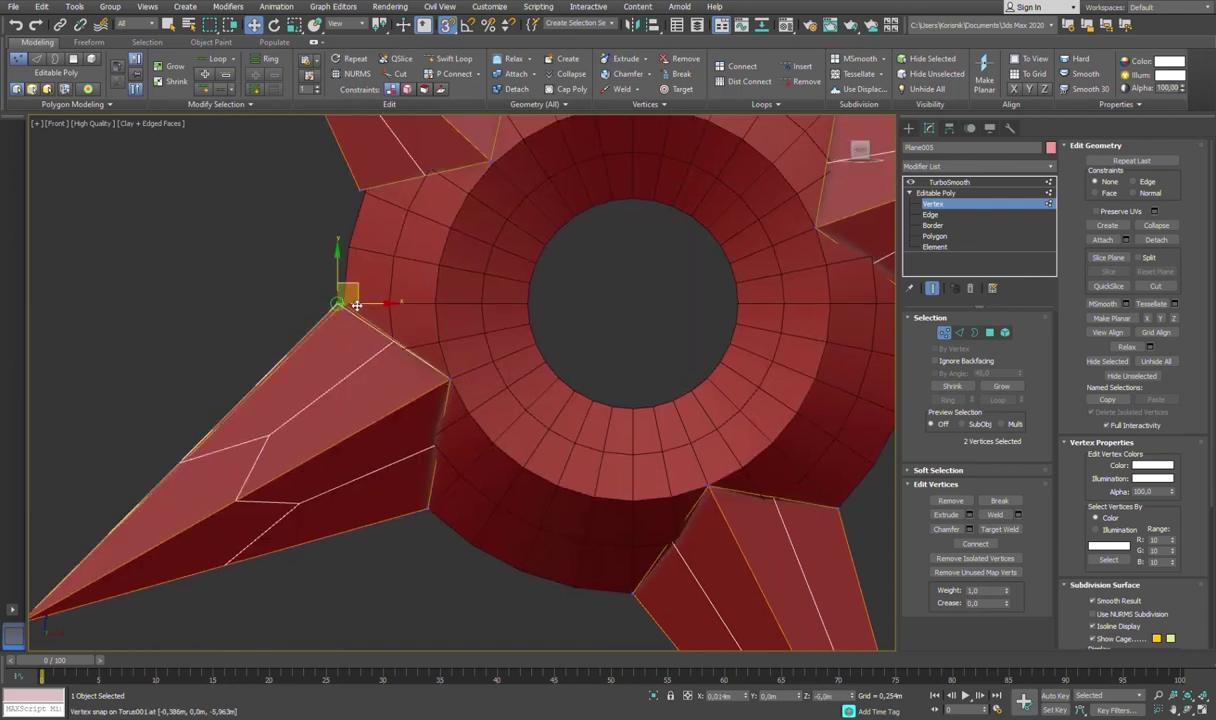
pyautogui.click(408, 305)
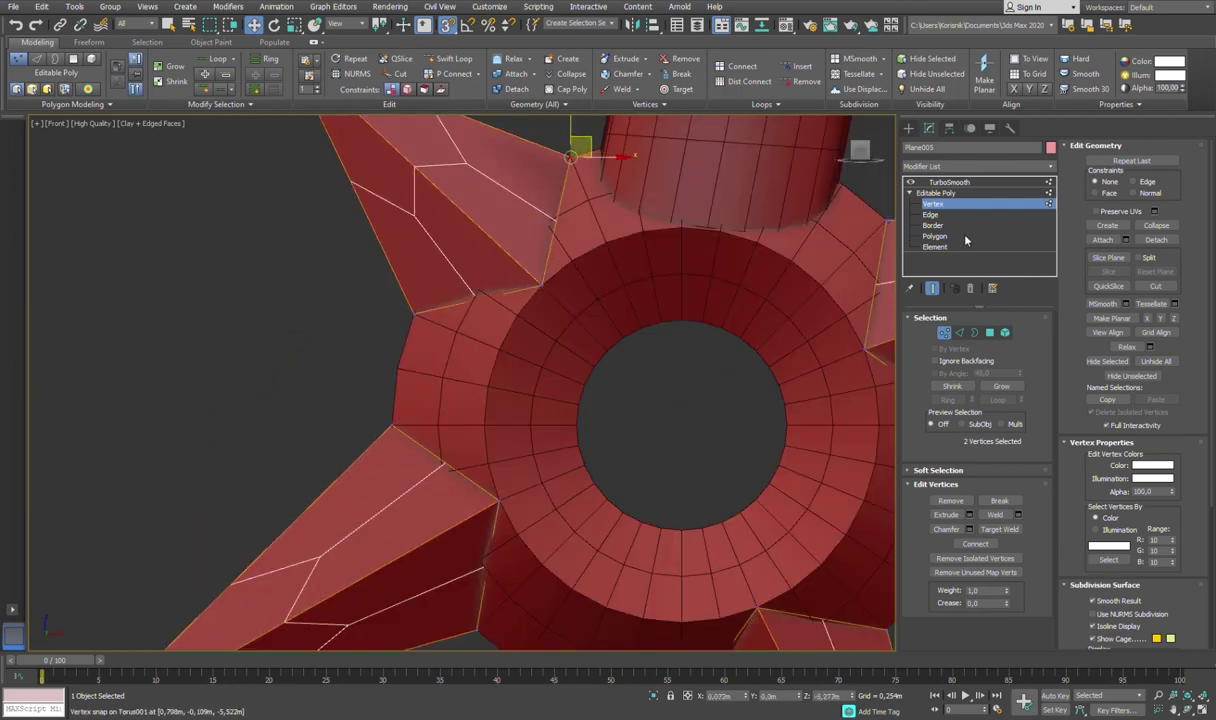
# Step: Review the TurboSmoothed pommel and select the ring together with the spikes
pyautogui.click(948, 182)
pyautogui.moveTo(640, 300)
pyautogui.keyDown('alt'); pyautogui.mouseDown(button='middle')
pyautogui.moveTo(741, 287)
pyautogui.moveTo(793, 228)
pyautogui.mouseUp(button='middle'); pyautogui.keyUp('alt')
pyautogui.press('f')
pyautogui.scroll(3, 611, 467)
pyautogui.click(935, 192)
pyautogui.click(955, 204)
pyautogui.moveTo(611, 280); pyautogui.dragTo(637, 232)
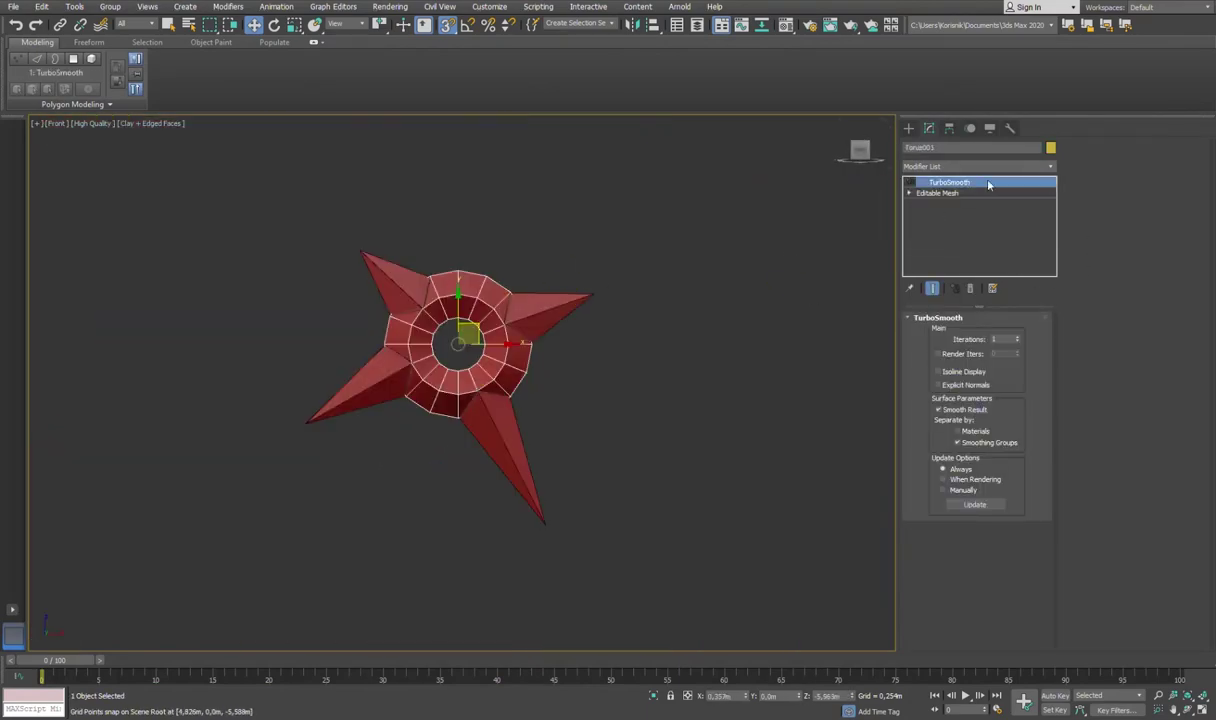
# Step: Remove the pommel's smoothing and cut new edges connecting a spike to the torus ring
pyautogui.press('Delete')
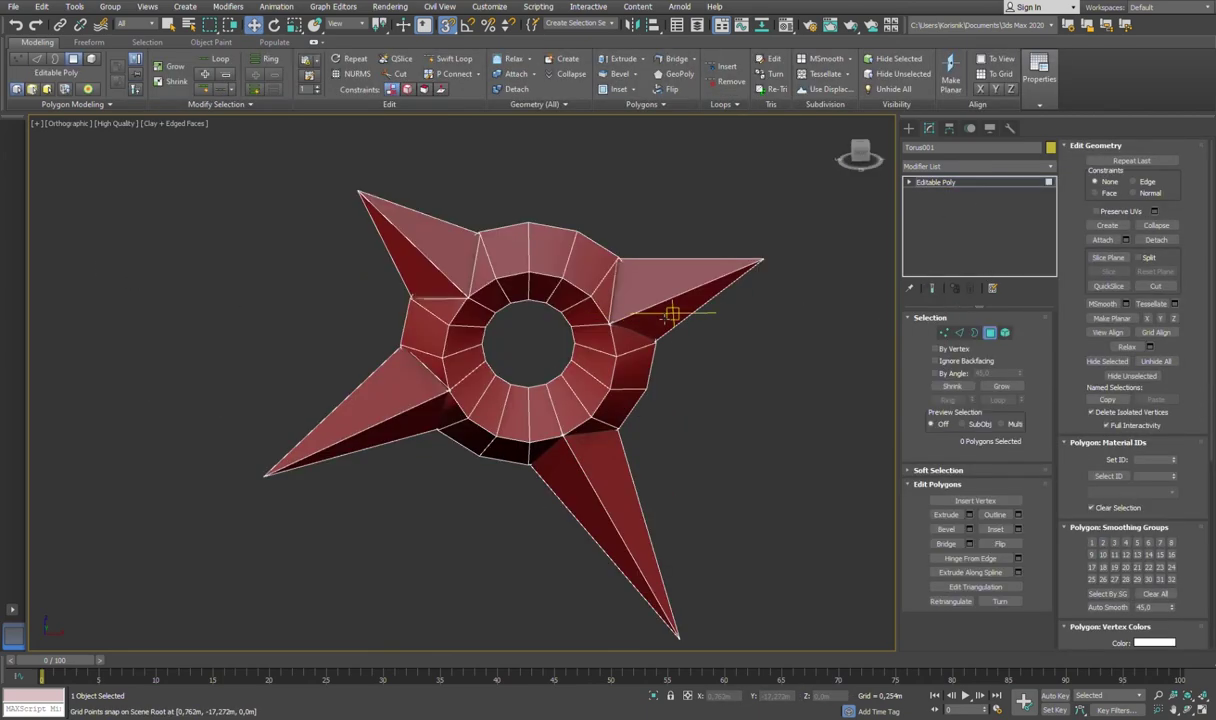
pyautogui.press('1')
pyautogui.hotkey('alt', 'c')
pyautogui.scroll(2, 620, 260)
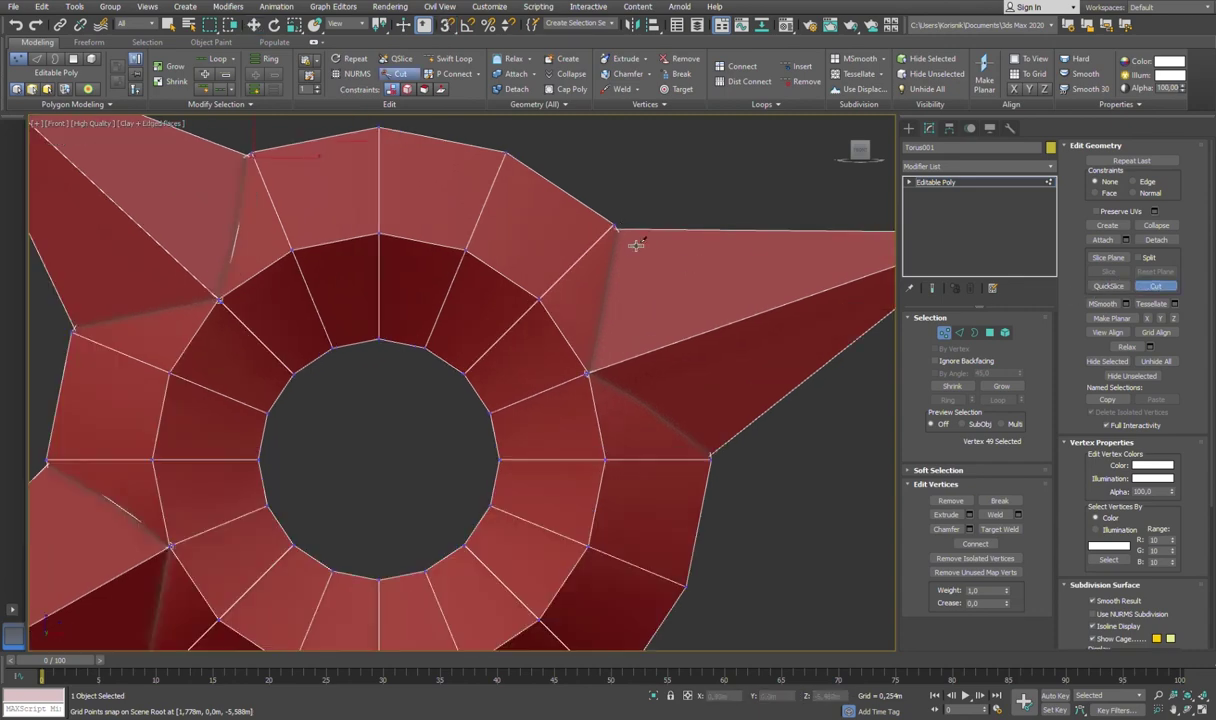
pyautogui.scroll(2, 616, 400)
pyautogui.scroll(2, 570, 220)
pyautogui.scroll(-3, 646, 375)
pyautogui.scroll(3, 381, 511)
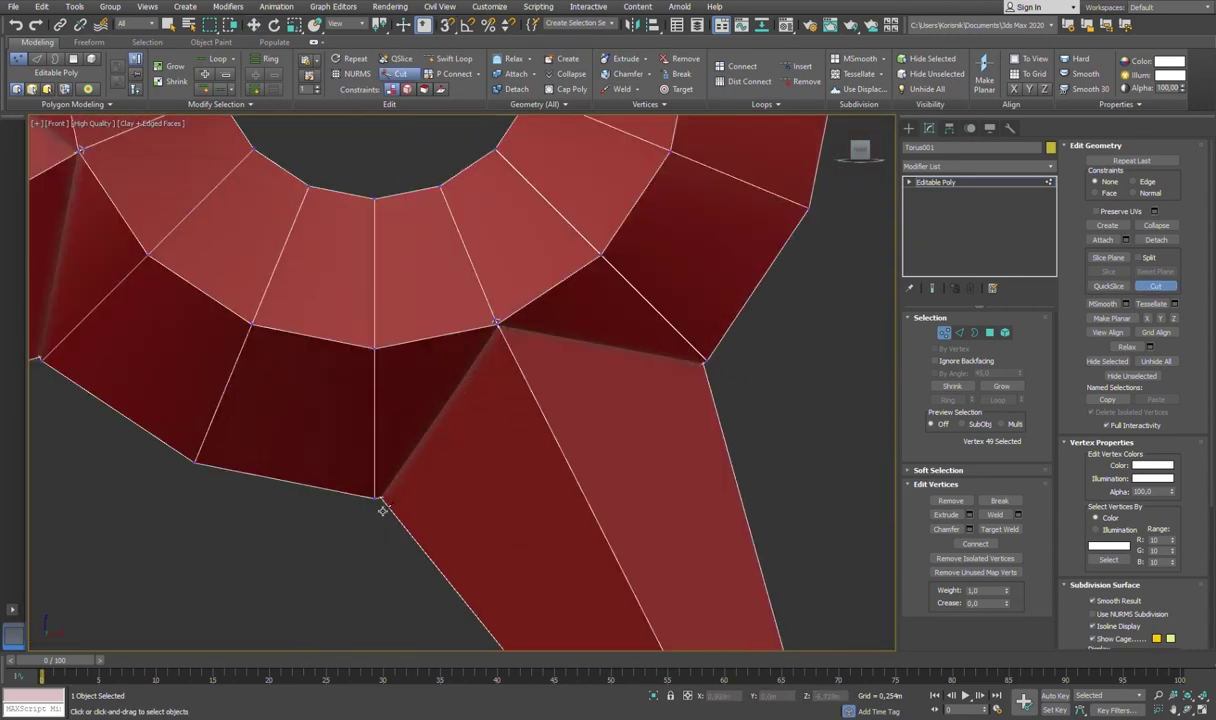
pyautogui.scroll(-2, 706, 363)
pyautogui.scroll(2, 468, 513)
pyautogui.click(363, 177)
pyautogui.moveTo(363, 177); pyautogui.dragTo(471, 301, button='middle')
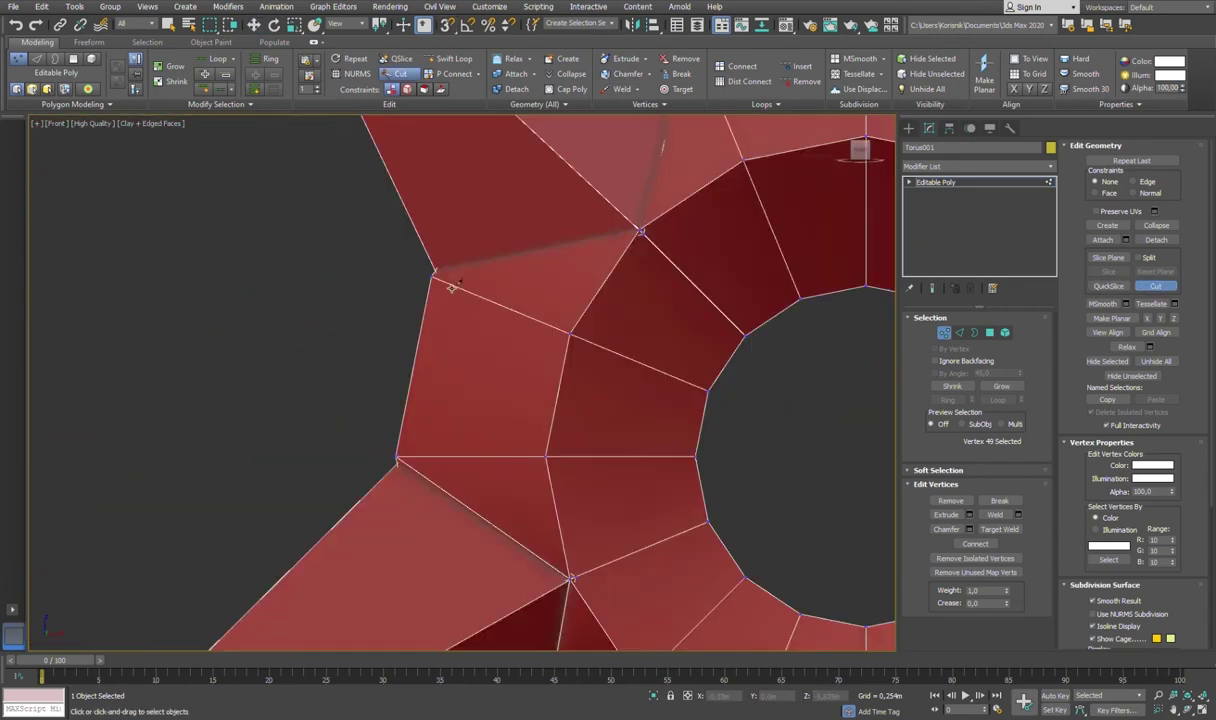
pyautogui.scroll(-2, 680, 211)
pyautogui.scroll(-3, 600, 380)
# Step: Target-weld three stray pommel vertices into their neighbouring vertices, working in wireframe view
pyautogui.press('4')
pyautogui.moveTo(600, 380)
pyautogui.keyDown('alt'); pyautogui.mouseDown(button='middle')
pyautogui.moveTo(478, 505)
pyautogui.moveTo(738, 402)
pyautogui.moveTo(665, 225)
pyautogui.moveTo(750, 460)
pyautogui.moveTo(700, 420)
pyautogui.mouseUp(button='middle'); pyautogui.keyUp('alt')
pyautogui.press('1')
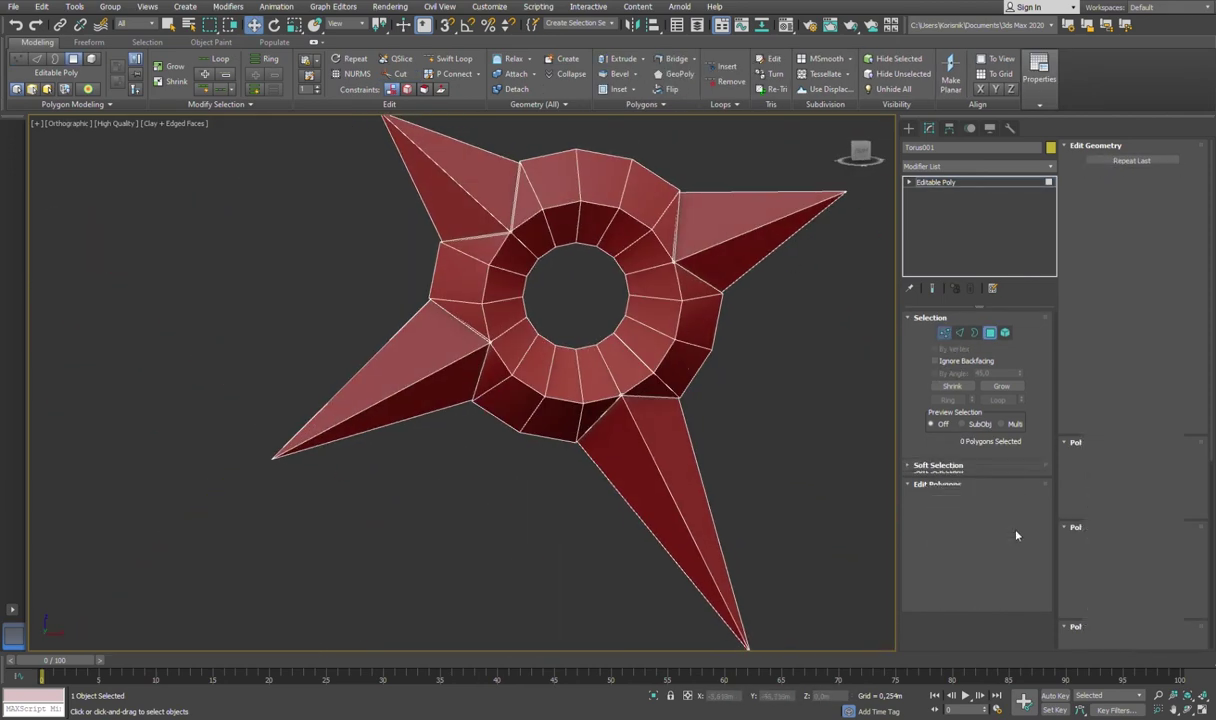
pyautogui.scroll(5, 578, 256)
pyautogui.press('F3')
pyautogui.click(592, 407)
pyautogui.scroll(-3, 603, 429)
pyautogui.scroll(8, 563, 280)
pyautogui.scroll(-4, 563, 280)
pyautogui.click(401, 345)
pyautogui.scroll(5, 619, 453)
pyautogui.scroll(-4, 620, 453)
pyautogui.scroll(5, 562, 399)
pyautogui.click(607, 366)
pyautogui.scroll(-4, 612, 370)
pyautogui.scroll(-4, 612, 370)
pyautogui.scroll(3, 772, 270)
# Step: Add TurboSmooth to the pommel and check the seamless smoothed star and its settings
pyautogui.hotkey('ctrl', 't')
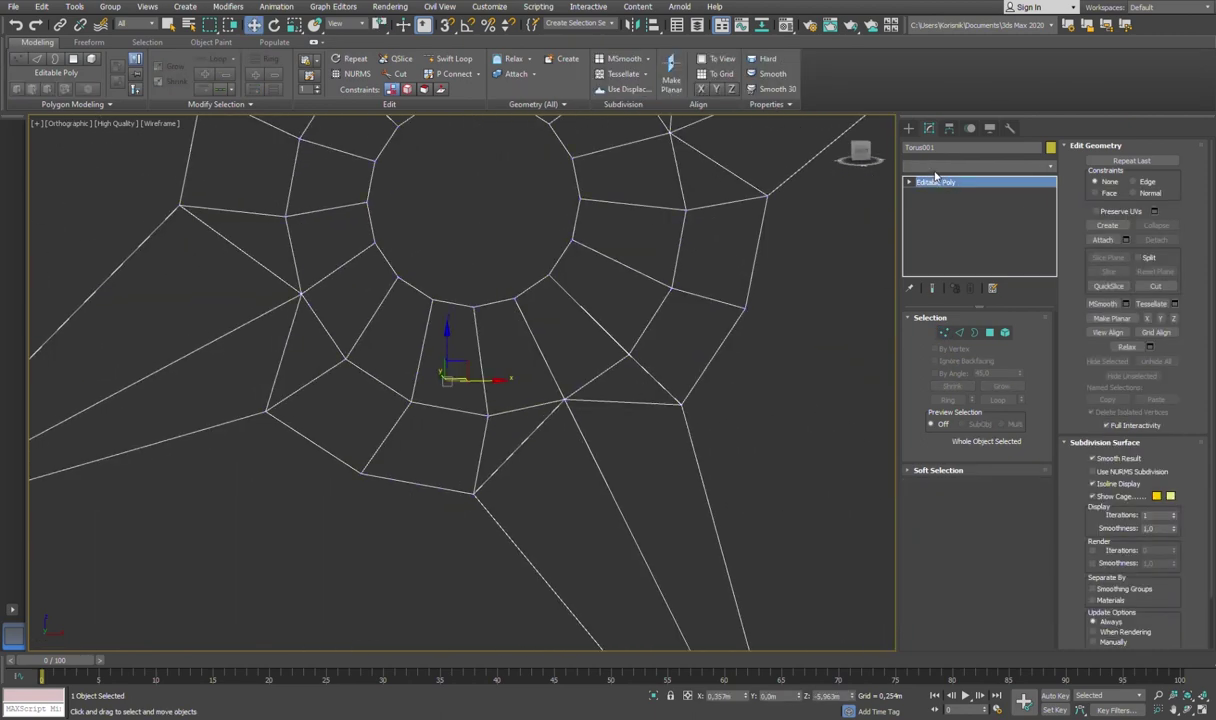
pyautogui.press('F3')
pyautogui.scroll(-3, 620, 387)
pyautogui.click(935, 192)
pyautogui.press('4')
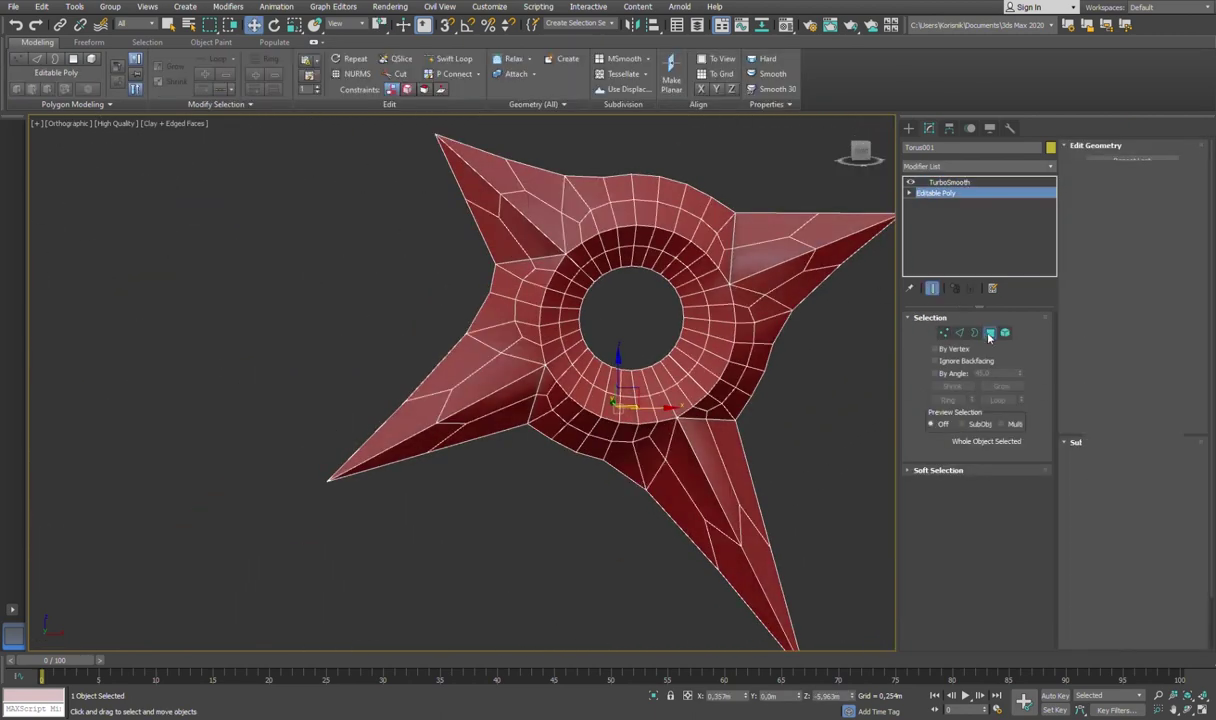
pyautogui.keyDown('alt'); pyautogui.moveTo(600, 420); pyautogui.dragTo(535, 447, button='middle'); pyautogui.keyUp('alt')
pyautogui.click(783, 229)
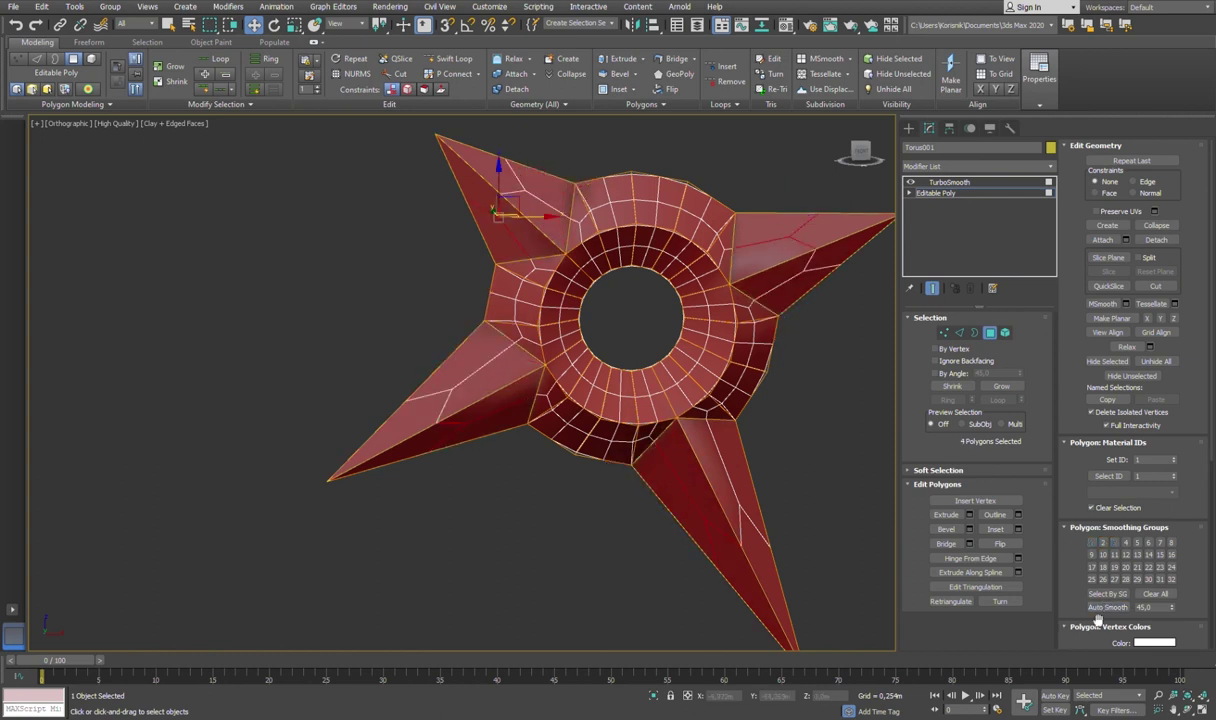
pyautogui.press('4')
pyautogui.press('F4')
pyautogui.keyDown('alt'); pyautogui.moveTo(795, 345); pyautogui.dragTo(638, 300, button='middle'); pyautogui.keyUp('alt')
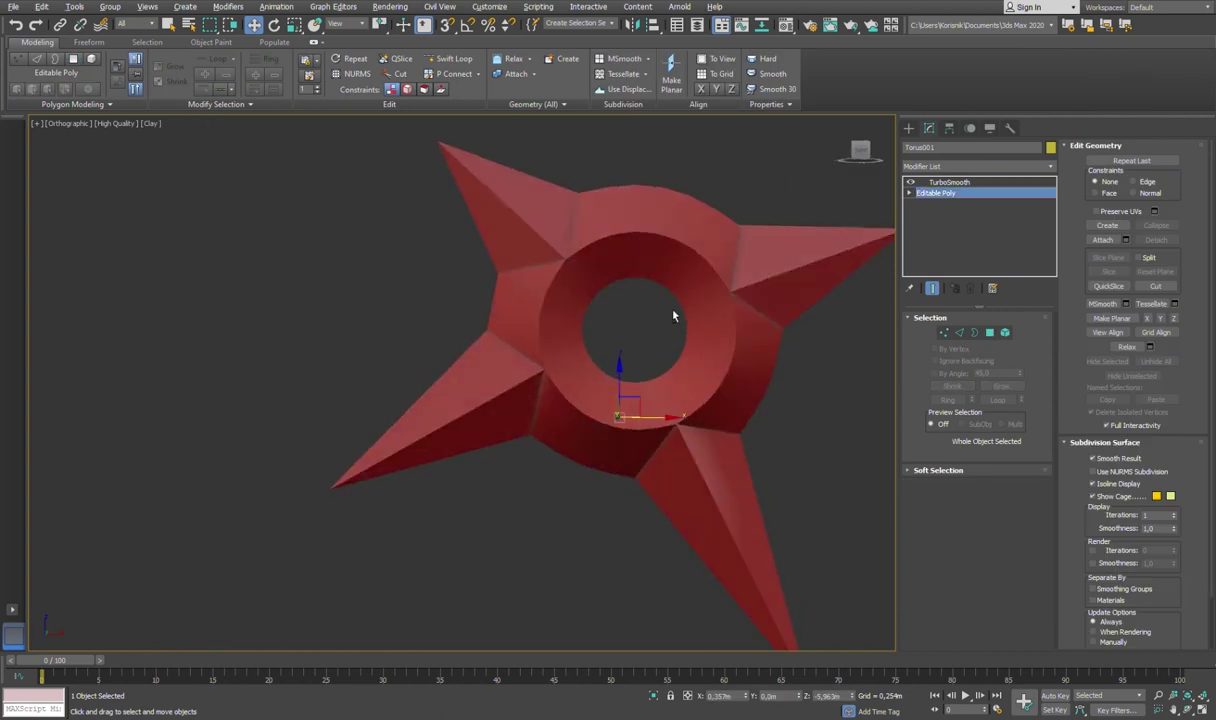
pyautogui.click(940, 183)
pyautogui.click(940, 183)
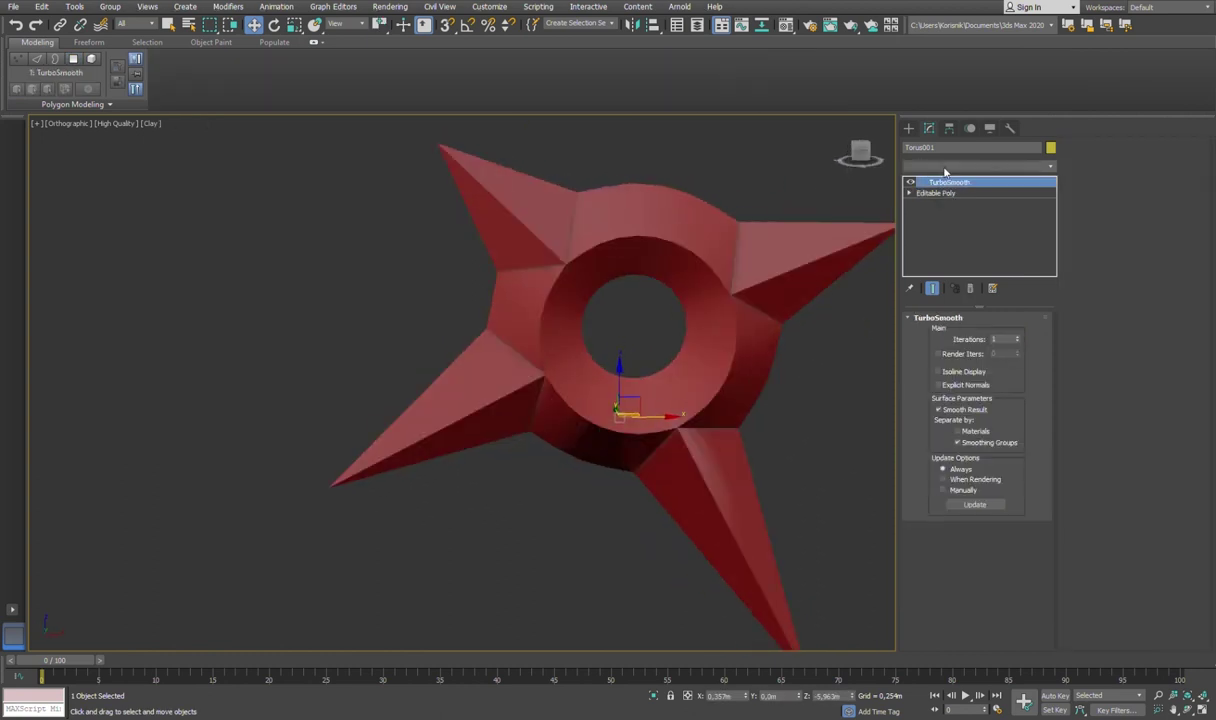
# Step: Add a Symmetry modifier to the pommel and move it below TurboSmooth
pyautogui.click(979, 166)
pyautogui.moveTo(600, 330)
pyautogui.keyDown('alt'); pyautogui.mouseDown(button='middle')
pyautogui.moveTo(687, 333)
pyautogui.moveTo(760, 300)
pyautogui.mouseUp(button='middle'); pyautogui.keyUp('alt')
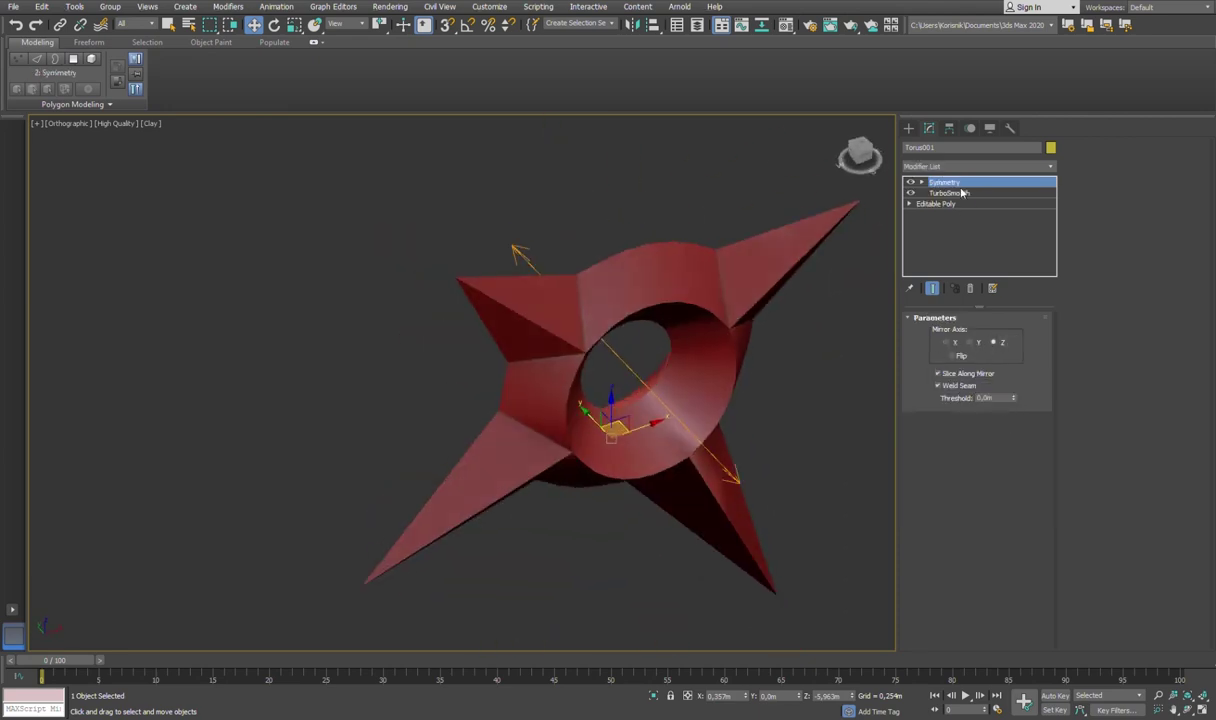
pyautogui.moveTo(944, 182); pyautogui.dragTo(944, 198)
pyautogui.moveTo(798, 225)
pyautogui.keyDown('alt'); pyautogui.mouseDown(button='middle')
pyautogui.moveTo(681, 228)
pyautogui.moveTo(579, 314)
pyautogui.mouseUp(button='middle'); pyautogui.keyUp('alt')
pyautogui.scroll(-3, 681, 228)
# Step: In Front view, select the guard and pick the guard vertices to reshape
pyautogui.press('f')
pyautogui.click(570, 399)
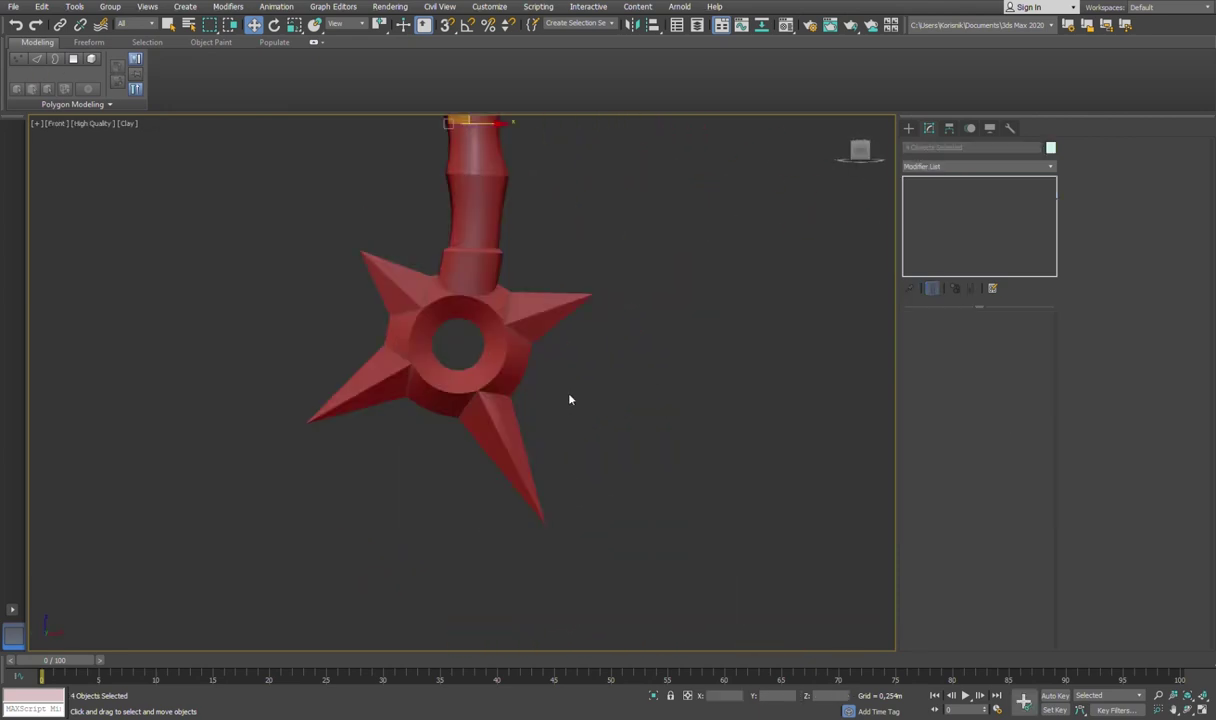
pyautogui.scroll(-5, 620, 380)
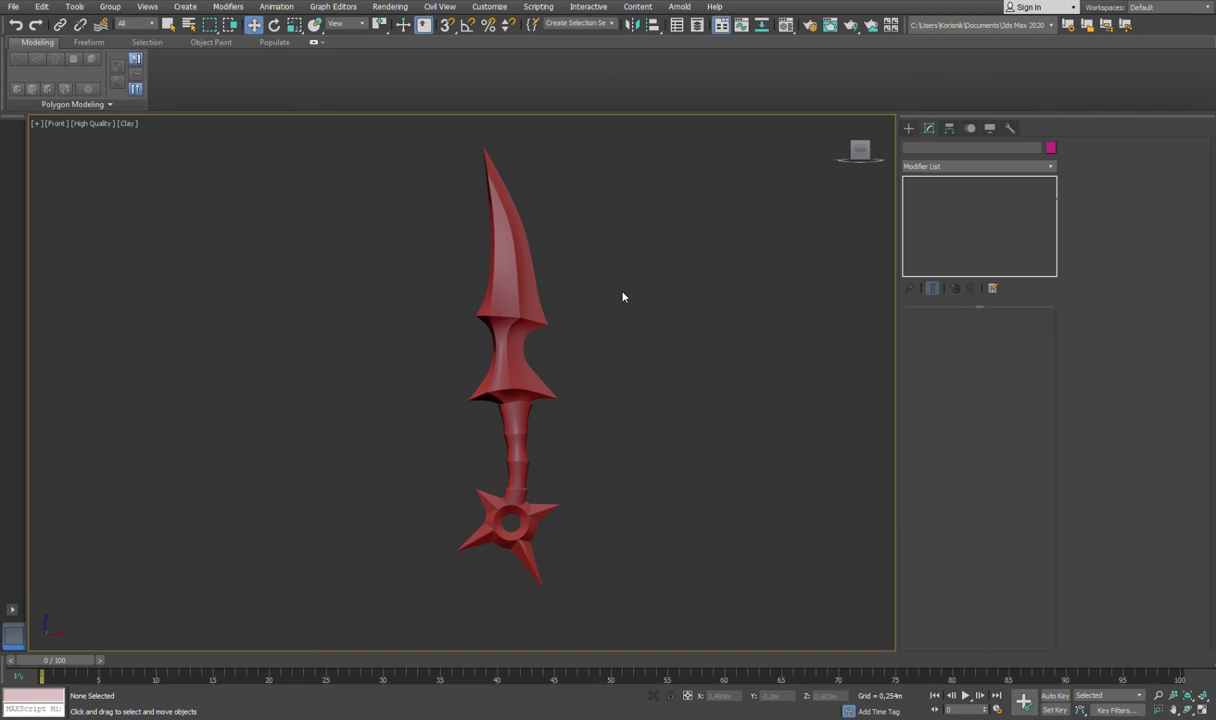
pyautogui.scroll(5, 535, 344)
pyautogui.click(540, 377)
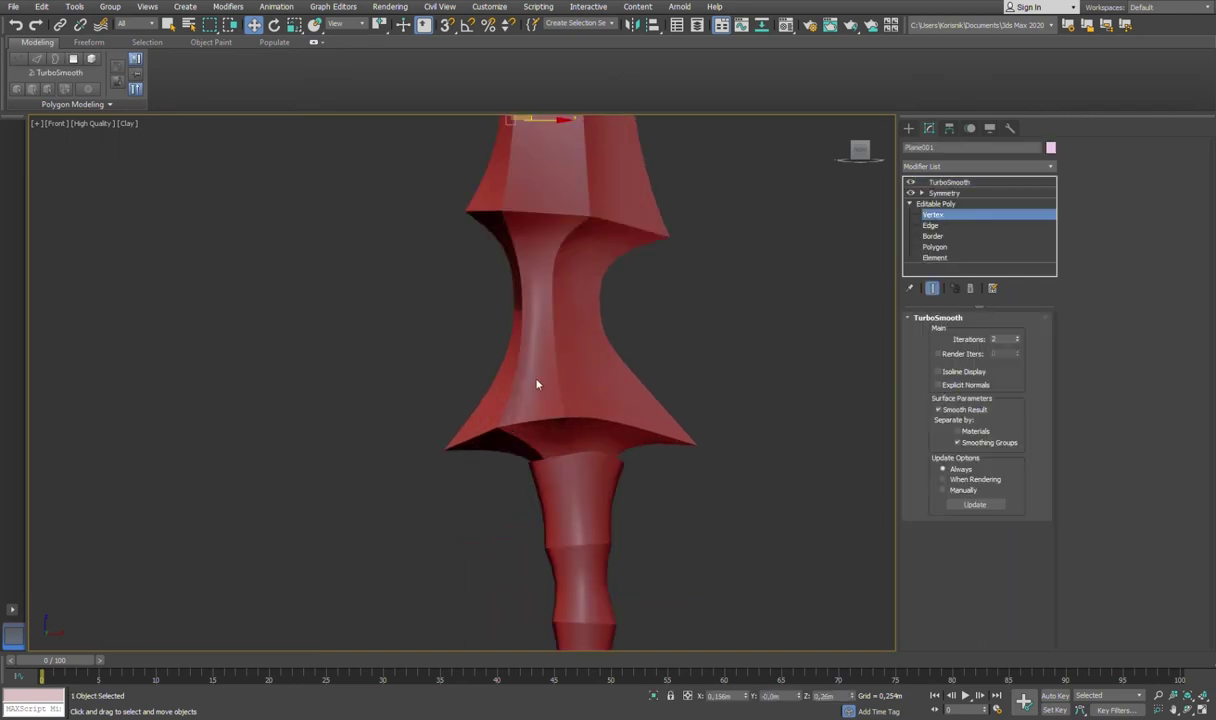
pyautogui.click(572, 405)
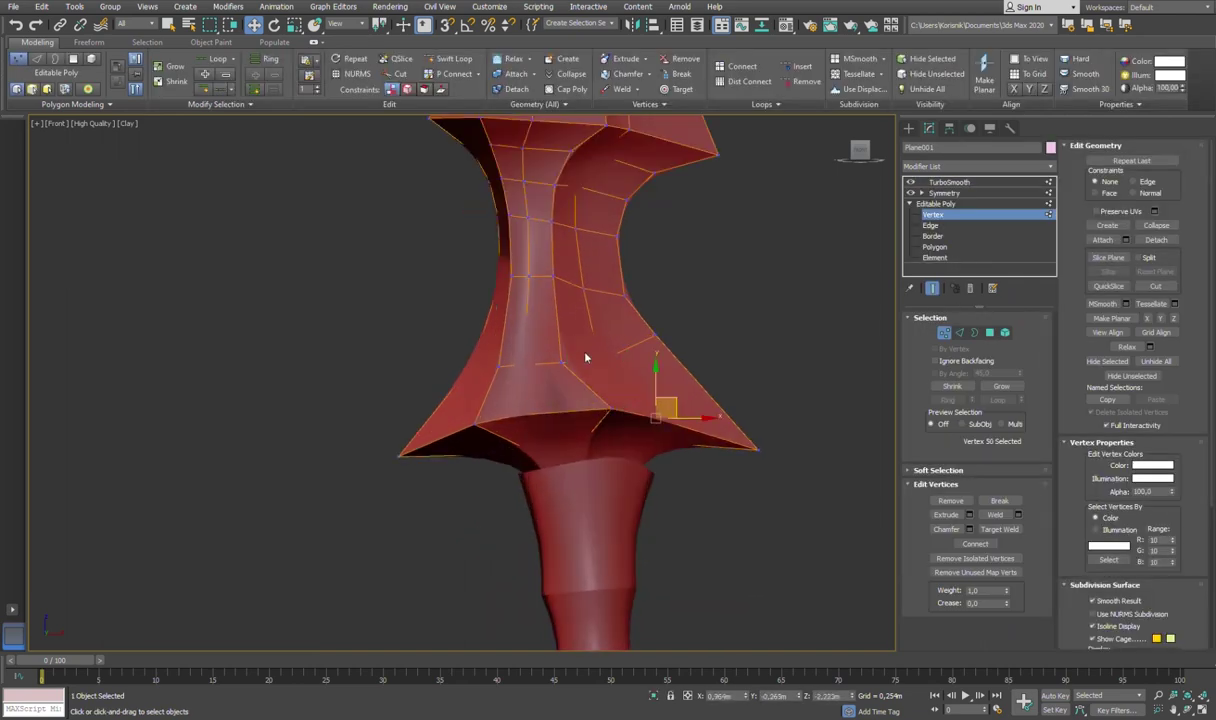
pyautogui.scroll(2, 567, 270)
pyautogui.keyDown('ctrl'); pyautogui.click(584, 176); pyautogui.keyUp('ctrl')
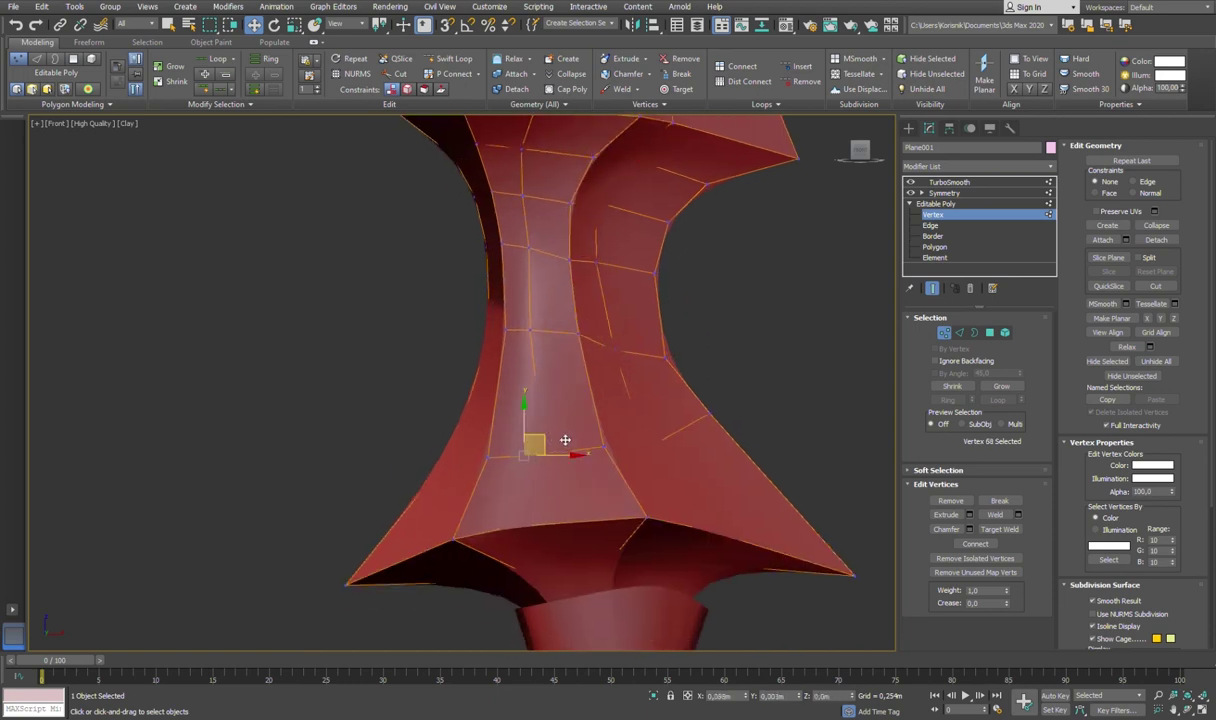
pyautogui.keyDown('alt'); pyautogui.click(532, 252); pyautogui.keyUp('alt')
pyautogui.moveTo(543, 388); pyautogui.dragTo(773, 543, button='middle')
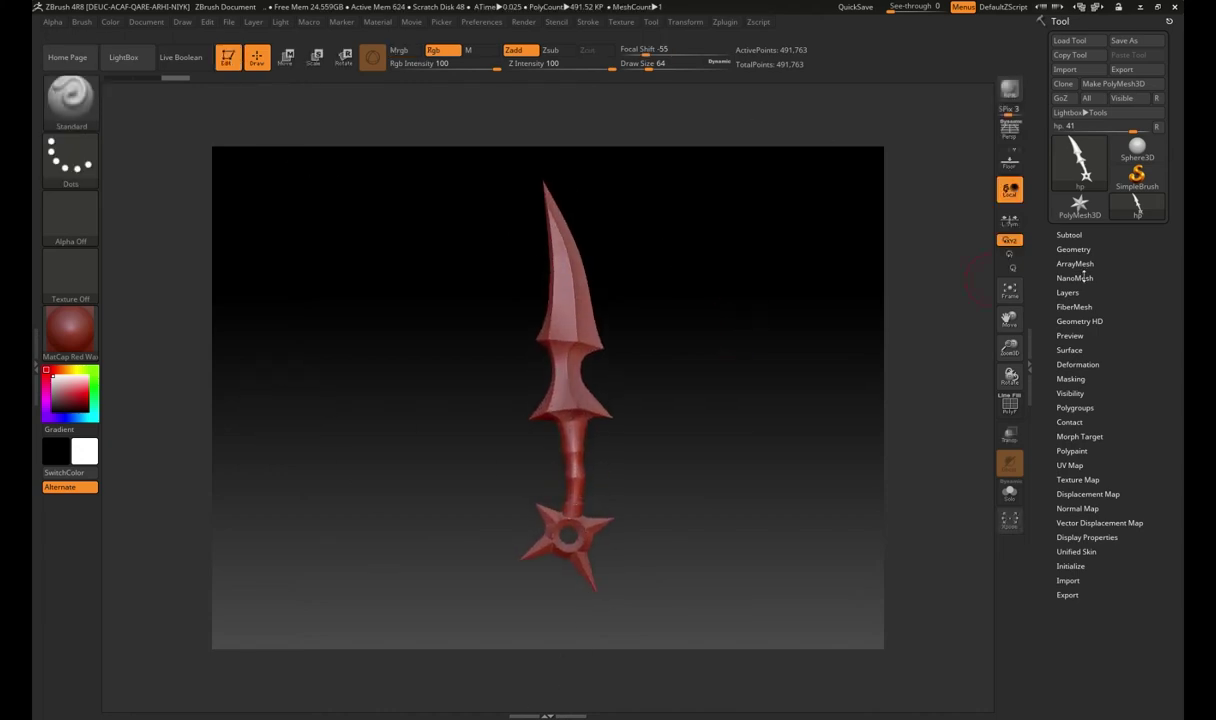
# Step: Split the dagger into subtools with Split To Parts and Divide the blade mesh
pyautogui.click(1077, 364)
pyautogui.click(1077, 364)
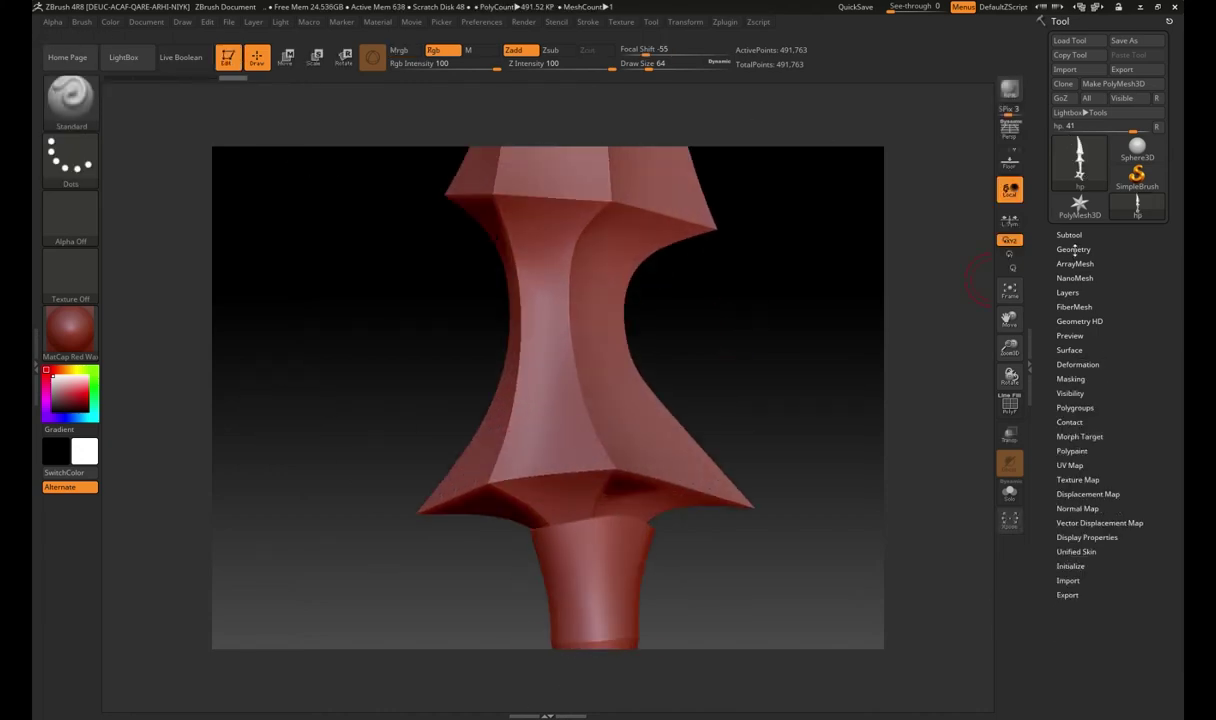
pyautogui.click(1069, 234)
pyautogui.click(1077, 672)
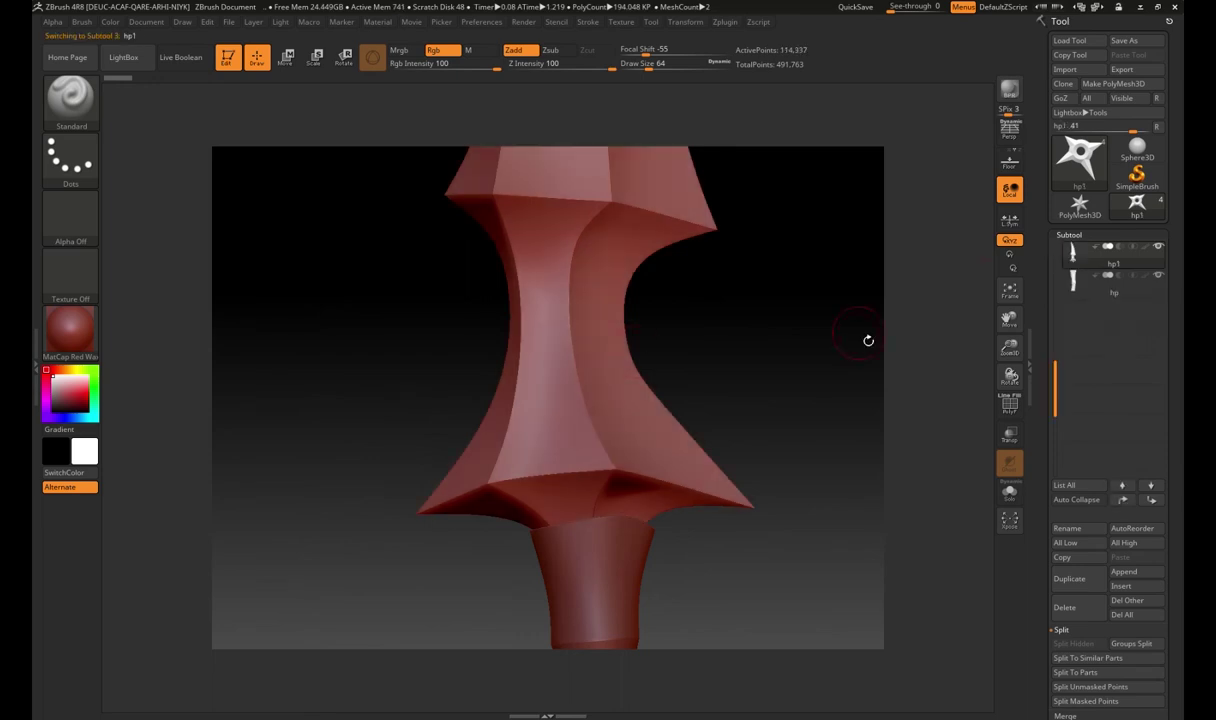
pyautogui.click(1069, 236)
pyautogui.click(1066, 355)
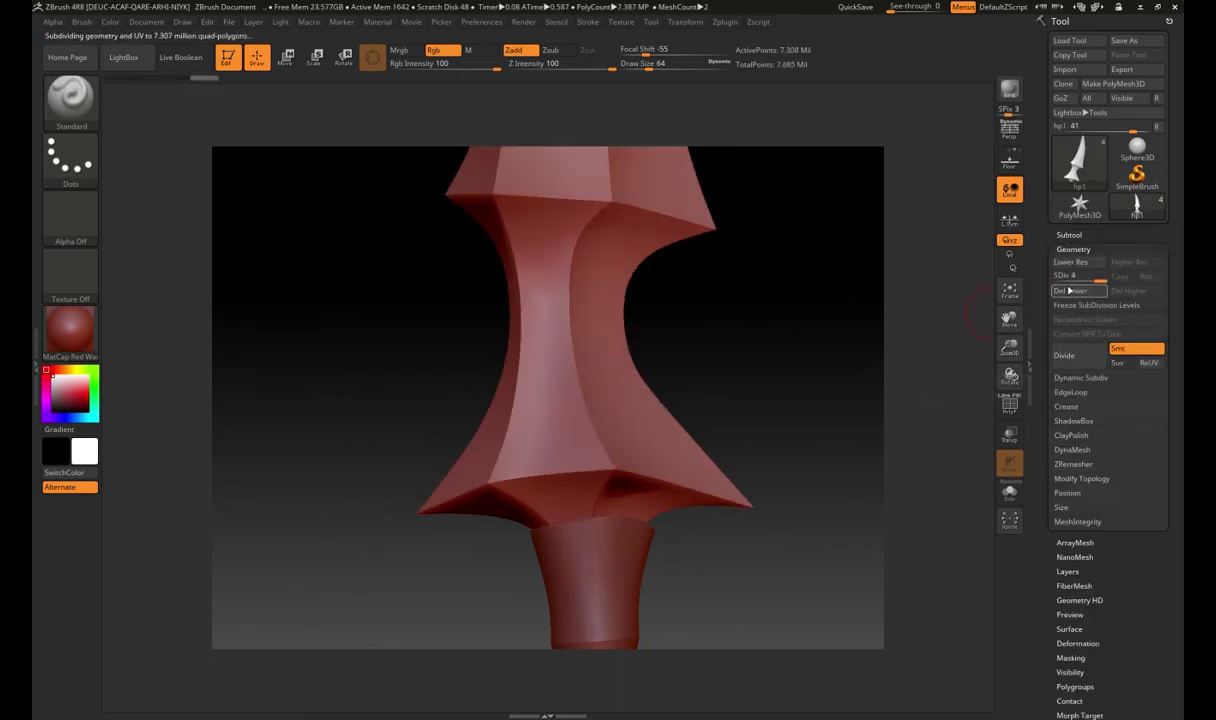
# Step: Show the blade alone with Solo, rotate it horizontal, and pick the TrimDynamic brush
pyautogui.press('f')
pyautogui.click(685, 21)
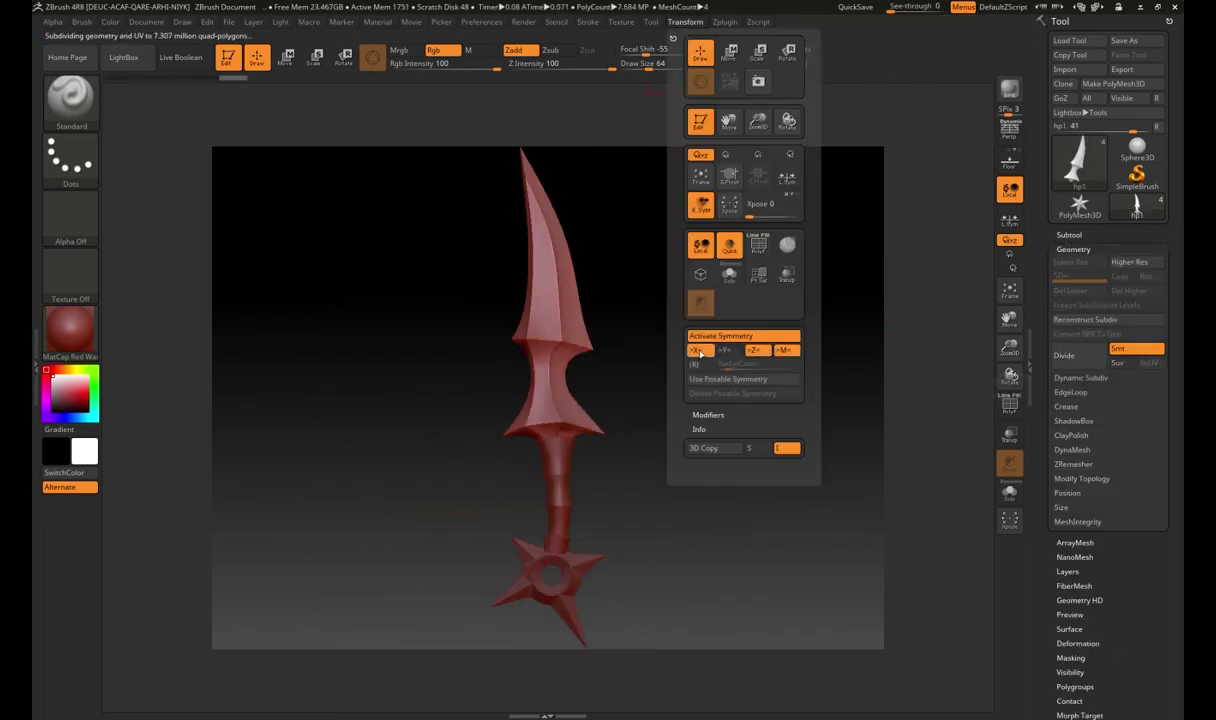
pyautogui.click(707, 328)
pyautogui.moveTo(791, 398)
pyautogui.mouseDown()
pyautogui.moveTo(748, 471)
pyautogui.moveTo(682, 305)
pyautogui.mouseUp()
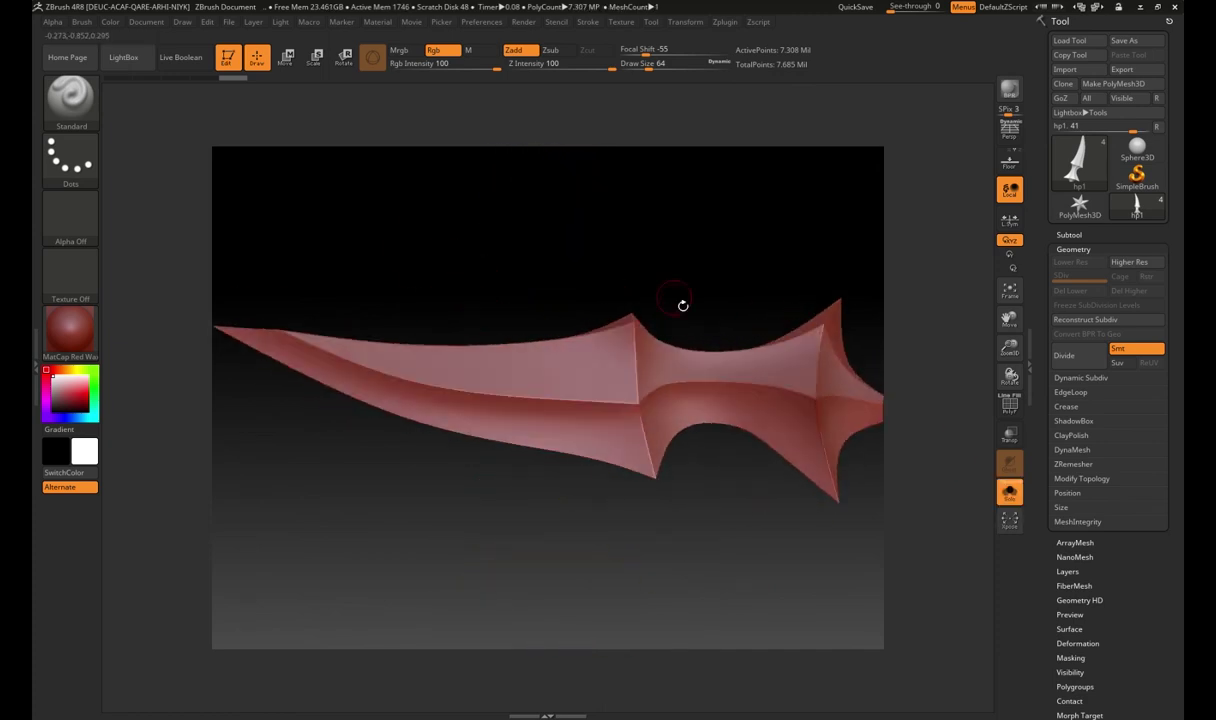
pyautogui.press('b')
pyautogui.press('t')
pyautogui.press('d')
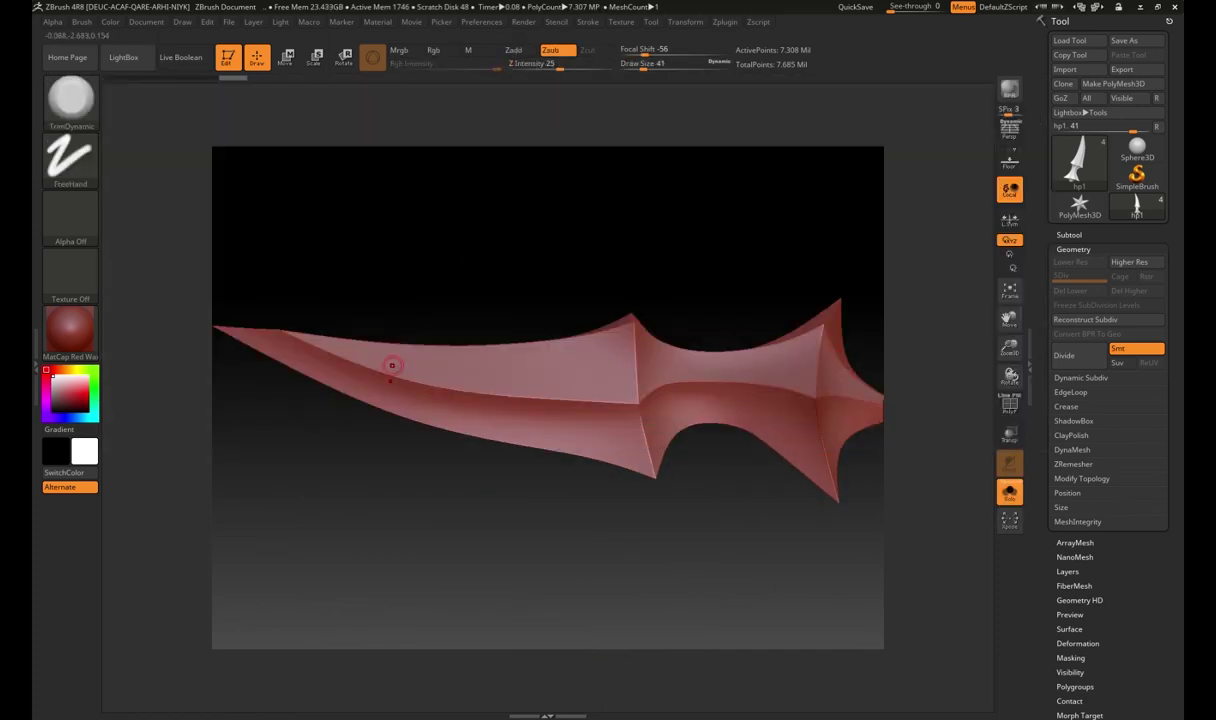
# Step: Rotate the dagger to inspect the blade, ending upright with the hilt down
pyautogui.moveTo(391, 365); pyautogui.dragTo(578, 266)
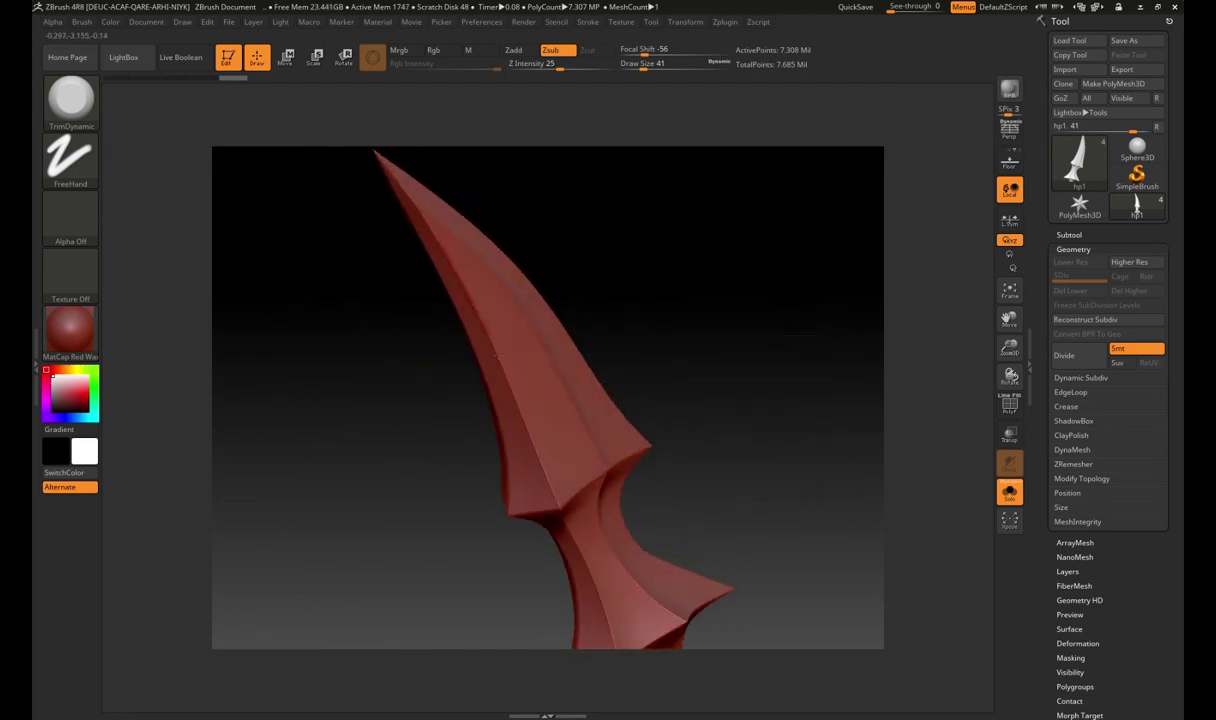
pyautogui.moveTo(563, 513)
pyautogui.mouseDown()
pyautogui.moveTo(700, 356)
pyautogui.moveTo(681, 372)
pyautogui.moveTo(524, 241)
pyautogui.mouseUp()
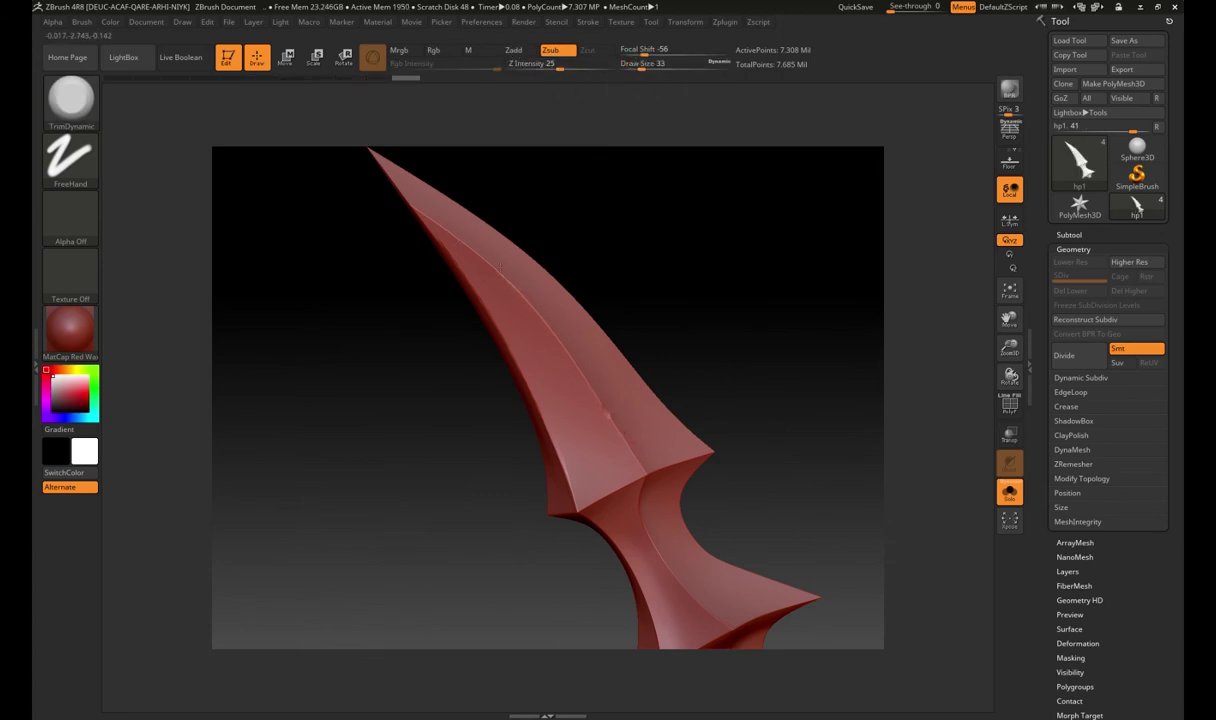
pyautogui.moveTo(522, 300)
pyautogui.mouseDown(button='right')
pyautogui.moveTo(703, 277)
pyautogui.moveTo(654, 444)
pyautogui.mouseUp(button='right')
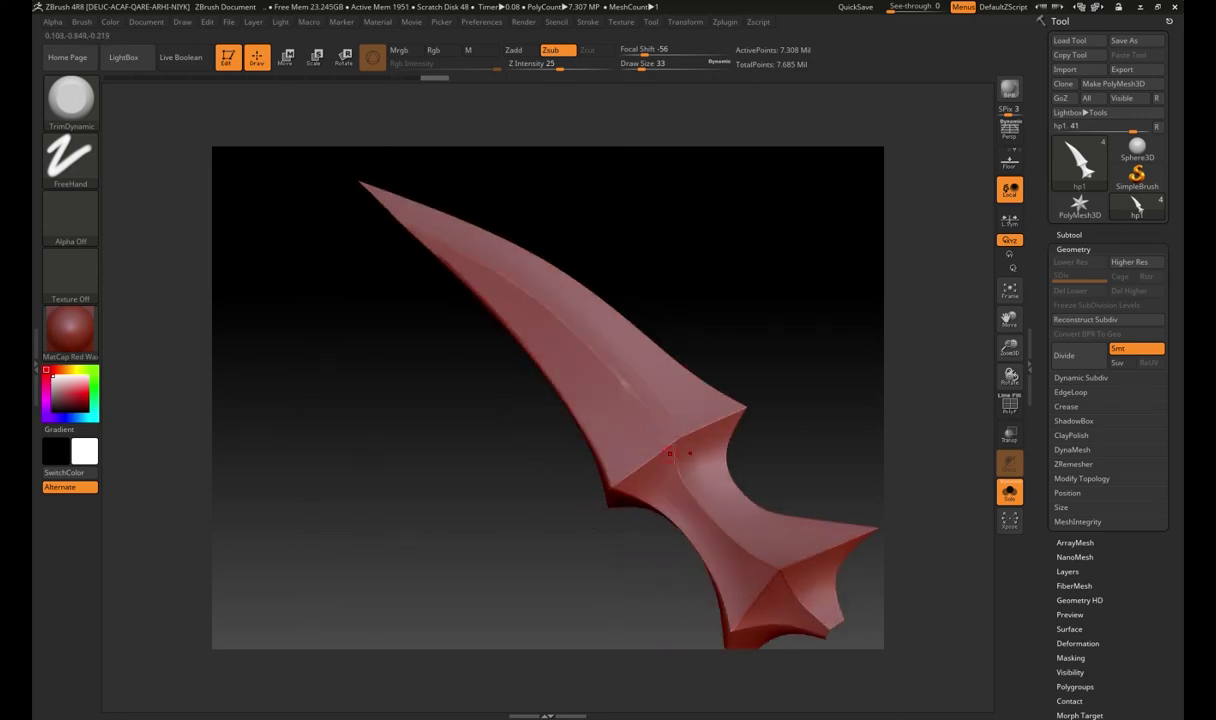
pyautogui.moveTo(623, 384); pyautogui.dragTo(610, 482, button='right')
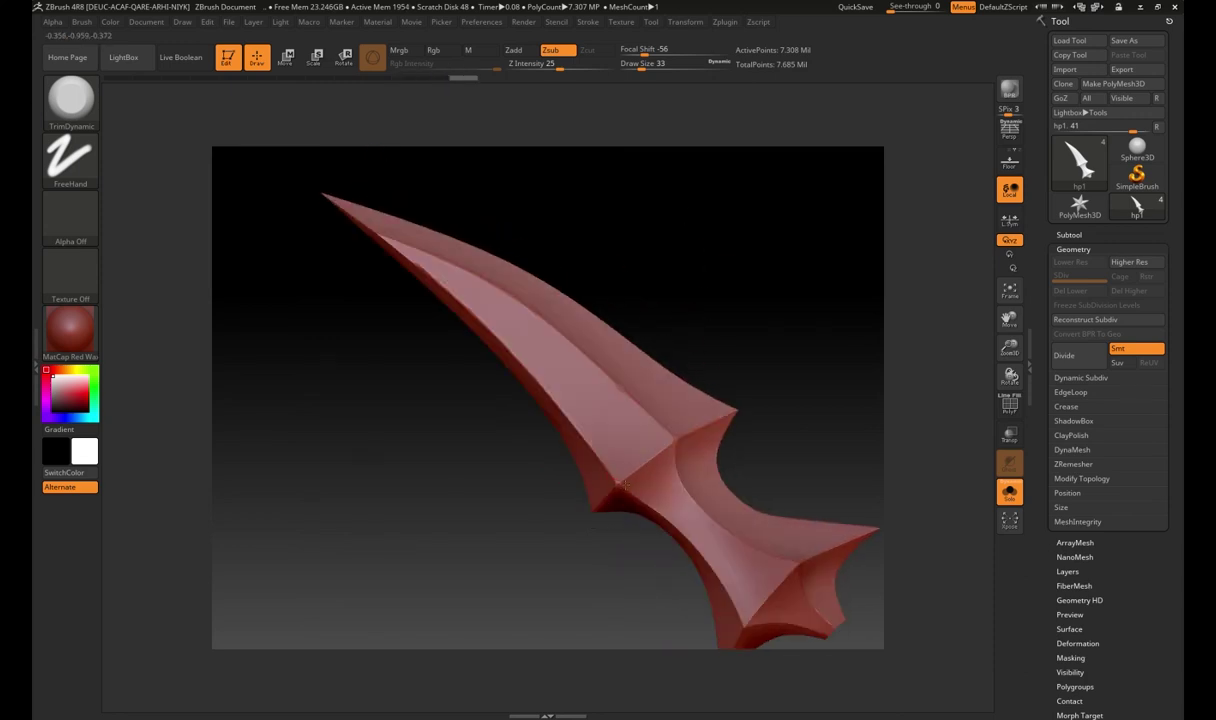
pyautogui.moveTo(718, 393)
pyautogui.mouseDown(button='right')
pyautogui.moveTo(532, 486)
pyautogui.moveTo(480, 378)
pyautogui.moveTo(449, 229)
pyautogui.mouseUp(button='right')
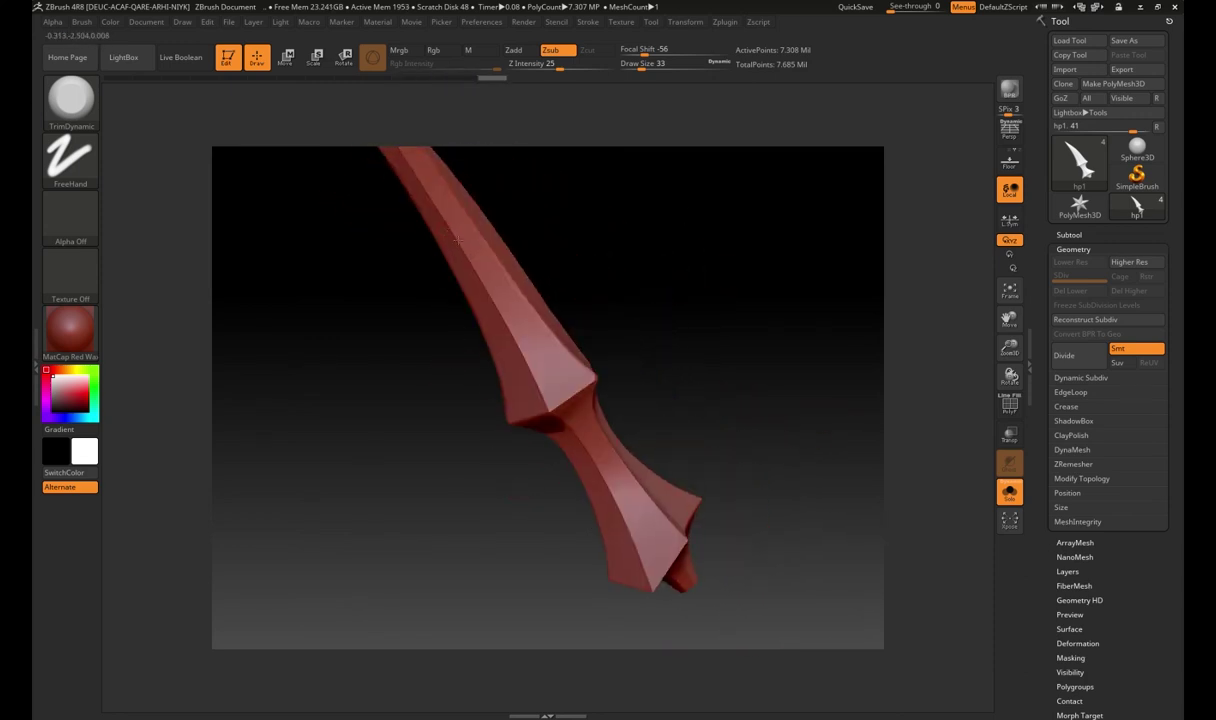
# Step: Inspect the hilt from several sides, then open the sculpting brush library
pyautogui.moveTo(540, 373); pyautogui.dragTo(556, 418, button='right')
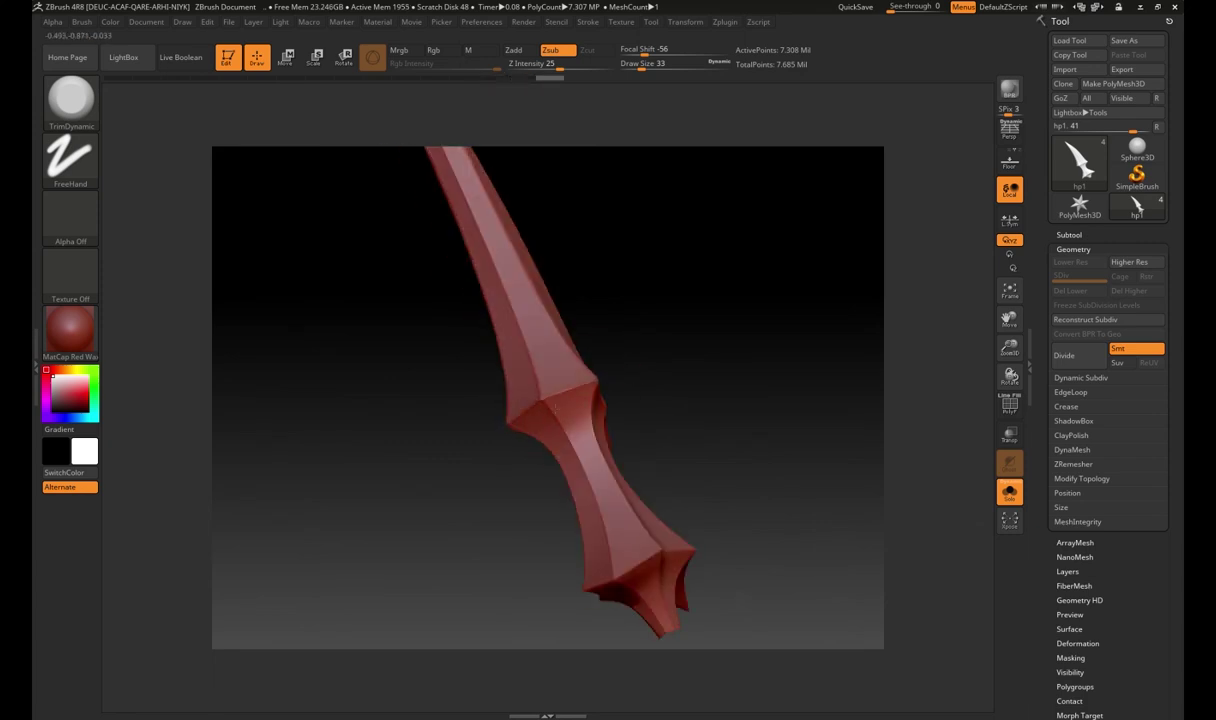
pyautogui.moveTo(574, 489)
pyautogui.mouseDown(button='right')
pyautogui.moveTo(610, 425)
pyautogui.moveTo(626, 526)
pyautogui.mouseUp(button='right')
pyautogui.moveTo(715, 458)
pyautogui.mouseDown(button='right')
pyautogui.moveTo(601, 376)
pyautogui.moveTo(686, 400)
pyautogui.mouseUp(button='right')
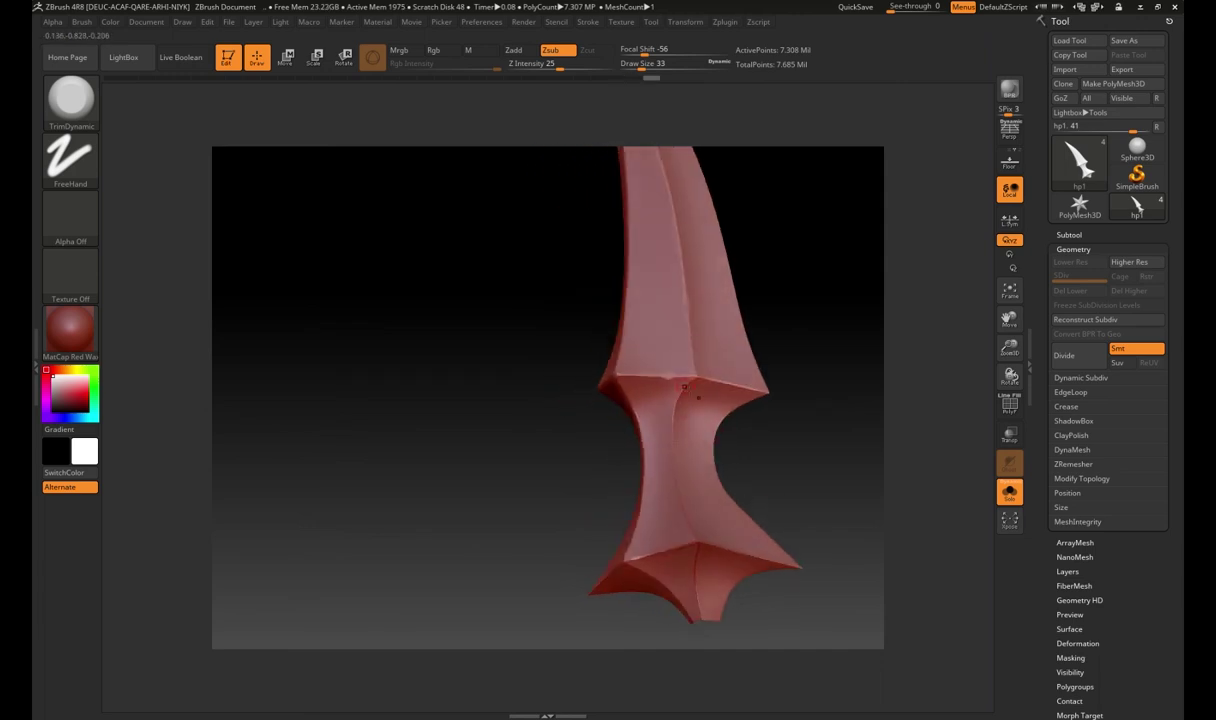
pyautogui.moveTo(712, 490); pyautogui.dragTo(745, 488, button='right')
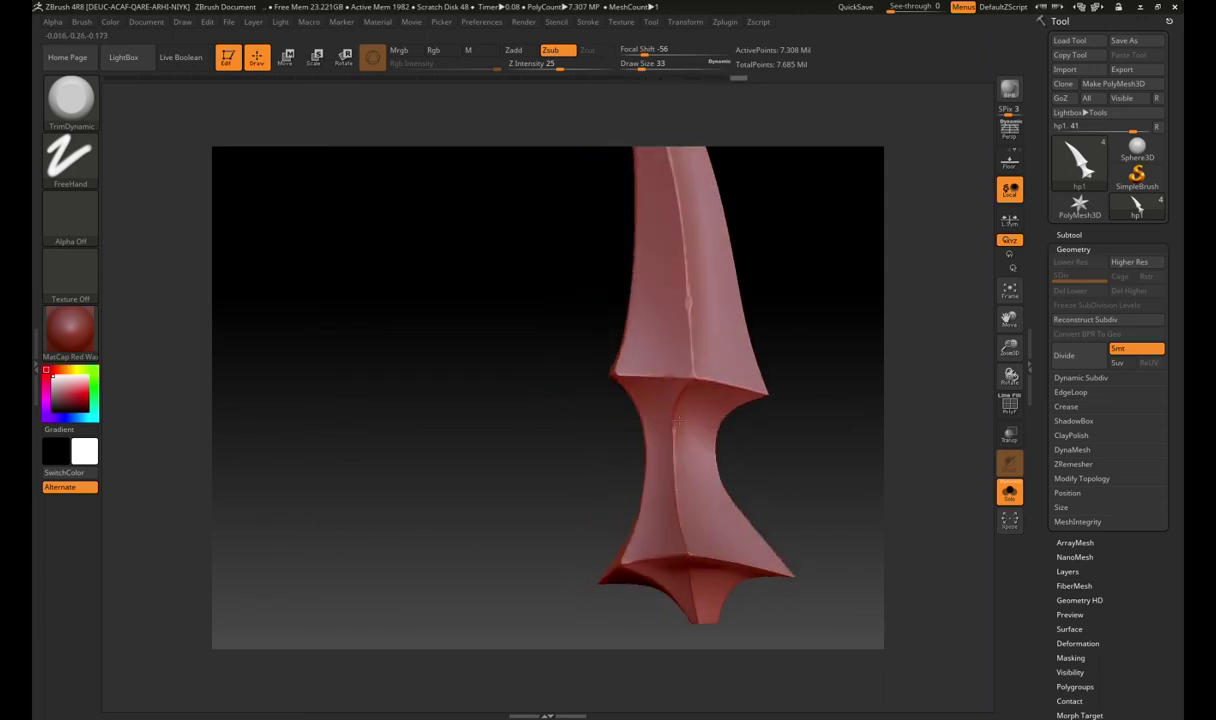
pyautogui.moveTo(679, 418); pyautogui.dragTo(691, 551, button='right')
pyautogui.moveTo(787, 534)
pyautogui.mouseDown(button='right')
pyautogui.moveTo(723, 568)
pyautogui.moveTo(690, 566)
pyautogui.mouseUp(button='right')
pyautogui.moveTo(772, 342)
pyautogui.mouseDown(button='right')
pyautogui.moveTo(803, 347)
pyautogui.moveTo(795, 385)
pyautogui.moveTo(725, 385)
pyautogui.moveTo(621, 349)
pyautogui.moveTo(741, 356)
pyautogui.mouseUp(button='right')
pyautogui.click(70, 98)
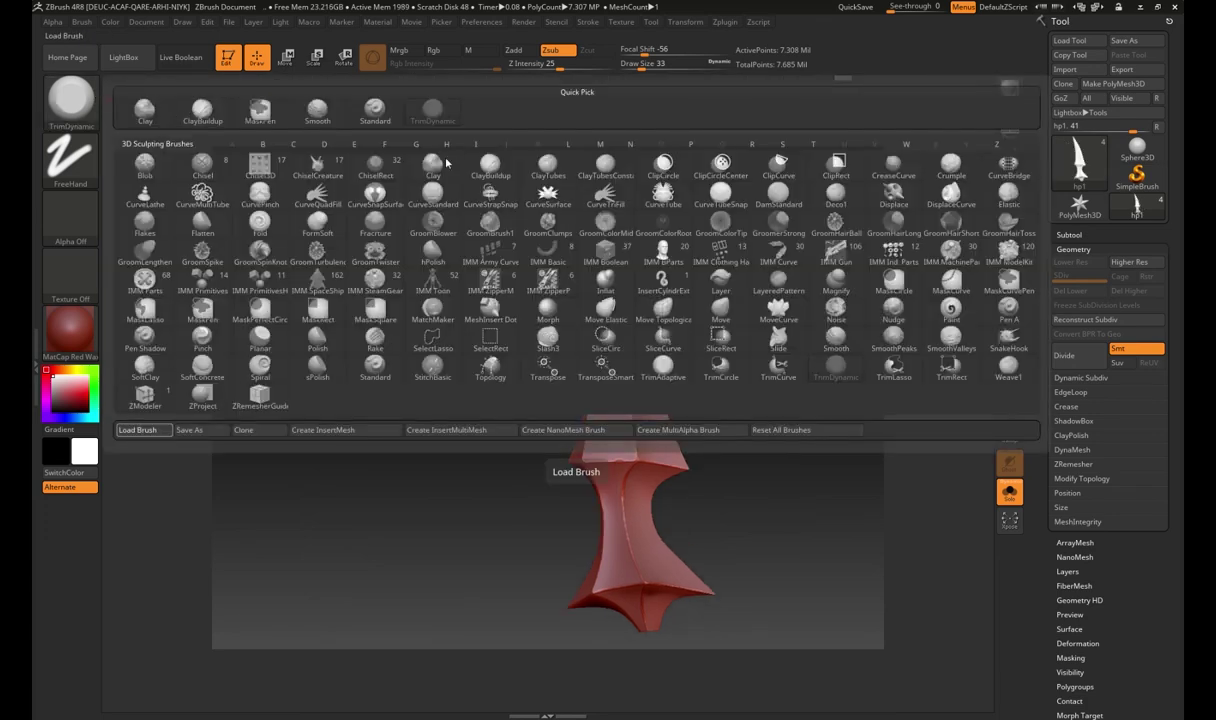
# Step: Load an Orb_Slash brush with DragRect stroke and stamp two slash nicks into the blade
pyautogui.click(187, 120)
pyautogui.click(70, 155)
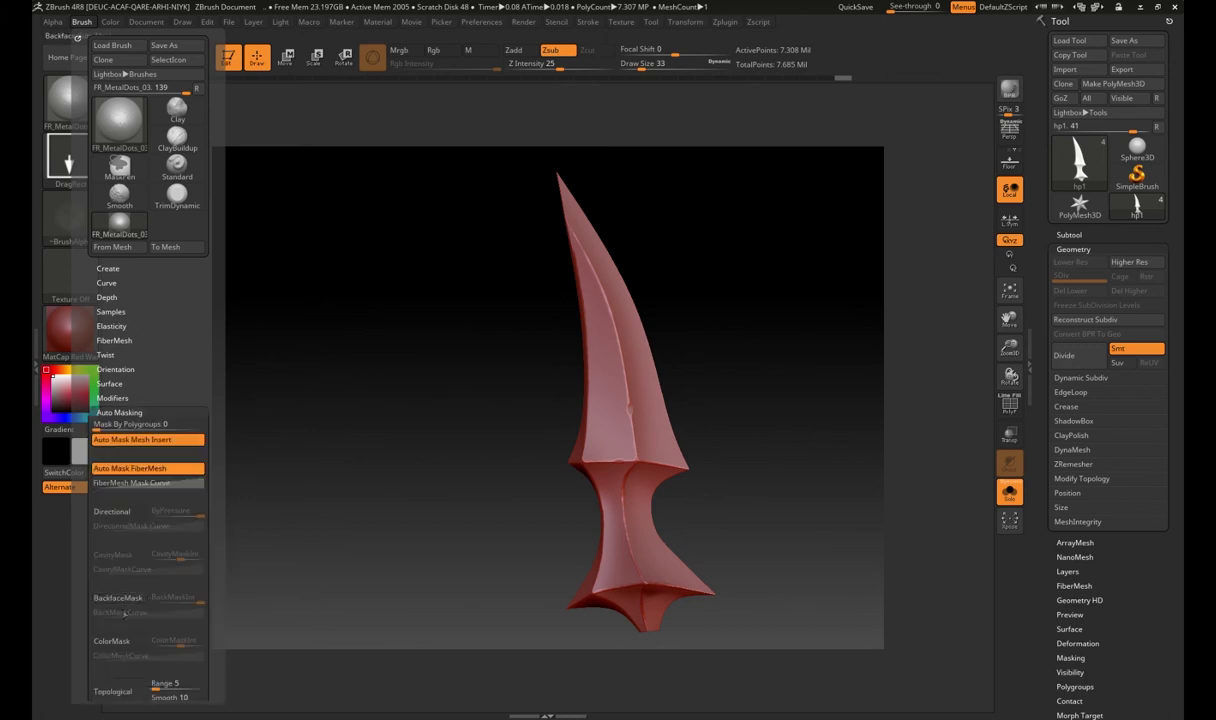
pyautogui.click(150, 130)
pyautogui.moveTo(744, 360); pyautogui.dragTo(566, 343, button='right')
pyautogui.moveTo(763, 310)
pyautogui.mouseDown(button='right')
pyautogui.moveTo(768, 347)
pyautogui.moveTo(787, 318)
pyautogui.moveTo(792, 427)
pyautogui.moveTo(804, 314)
pyautogui.mouseUp(button='right')
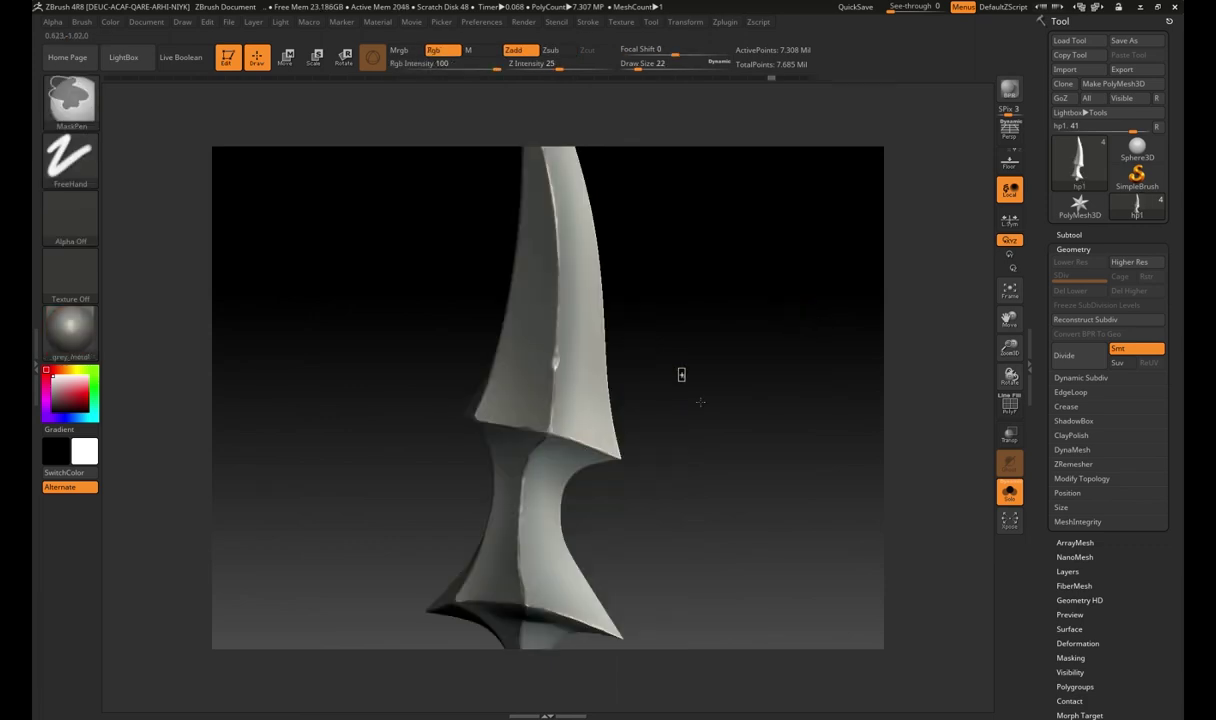
pyautogui.moveTo(512, 282); pyautogui.dragTo(551, 286)
pyautogui.moveTo(640, 330); pyautogui.dragTo(706, 376, button='right')
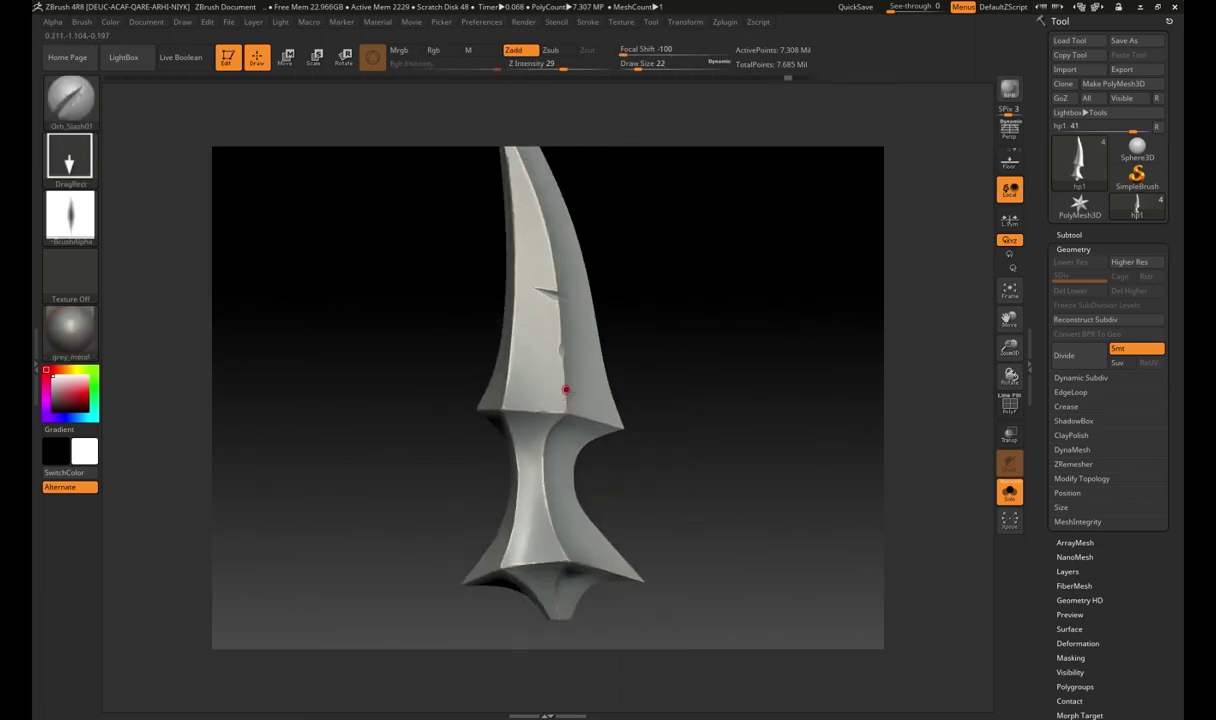
# Step: Lower the Z Intensity and switch to the second Orb_Slash brush variant
pyautogui.moveTo(545, 403)
pyautogui.mouseDown(button='right')
pyautogui.moveTo(738, 364)
pyautogui.moveTo(697, 413)
pyautogui.moveTo(660, 367)
pyautogui.moveTo(624, 380)
pyautogui.mouseUp(button='right')
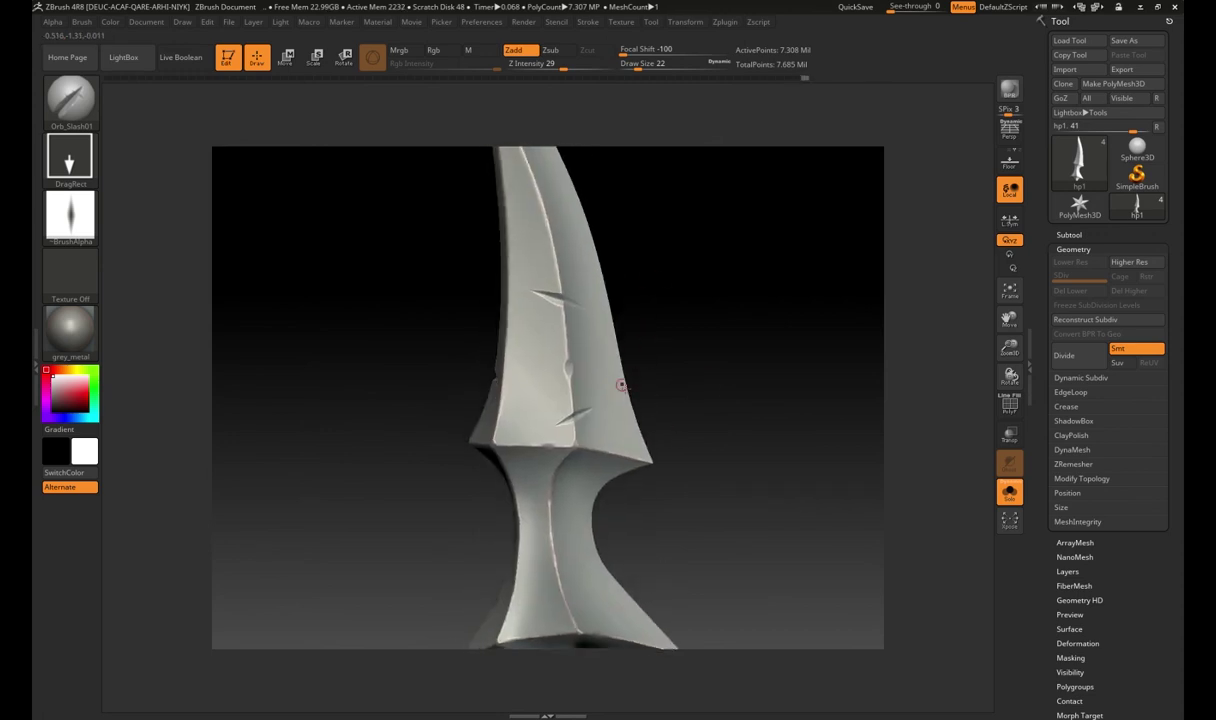
pyautogui.moveTo(698, 304); pyautogui.dragTo(631, 272, button='right')
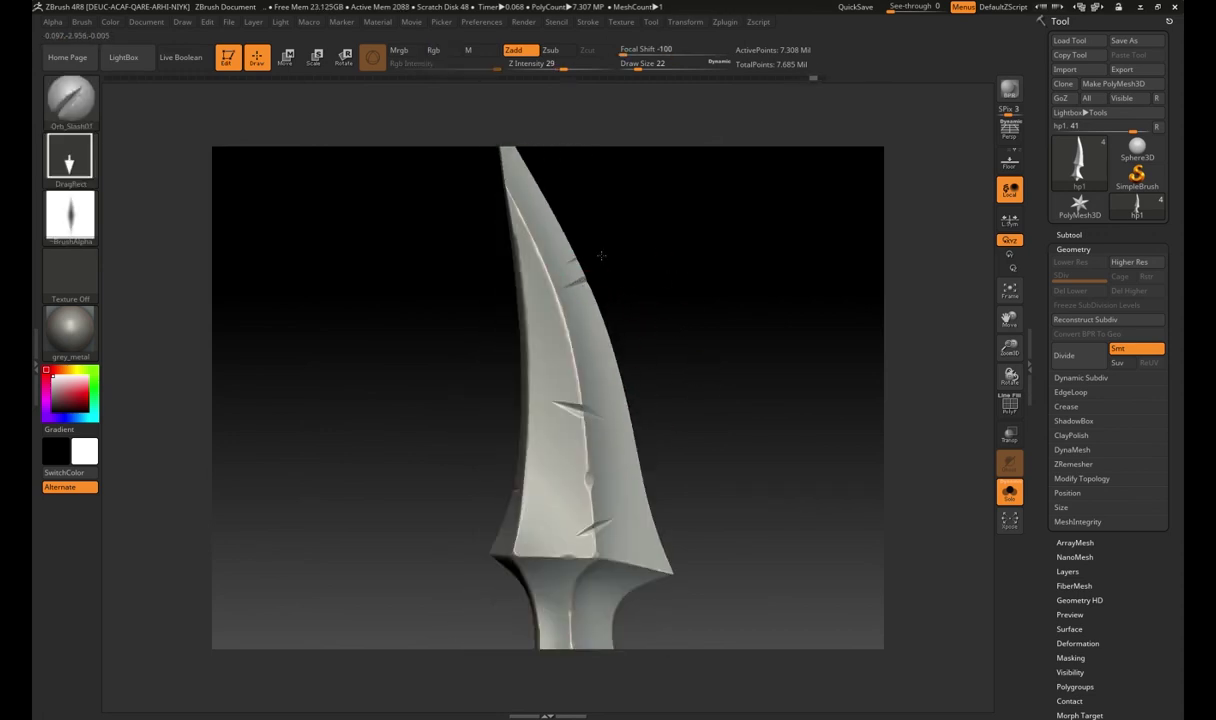
pyautogui.keyDown('alt'); pyautogui.moveTo(643, 320); pyautogui.dragTo(666, 231, button='right'); pyautogui.keyUp('alt')
pyautogui.keyDown('alt'); pyautogui.moveTo(642, 299); pyautogui.dragTo(594, 472, button='right'); pyautogui.keyUp('alt')
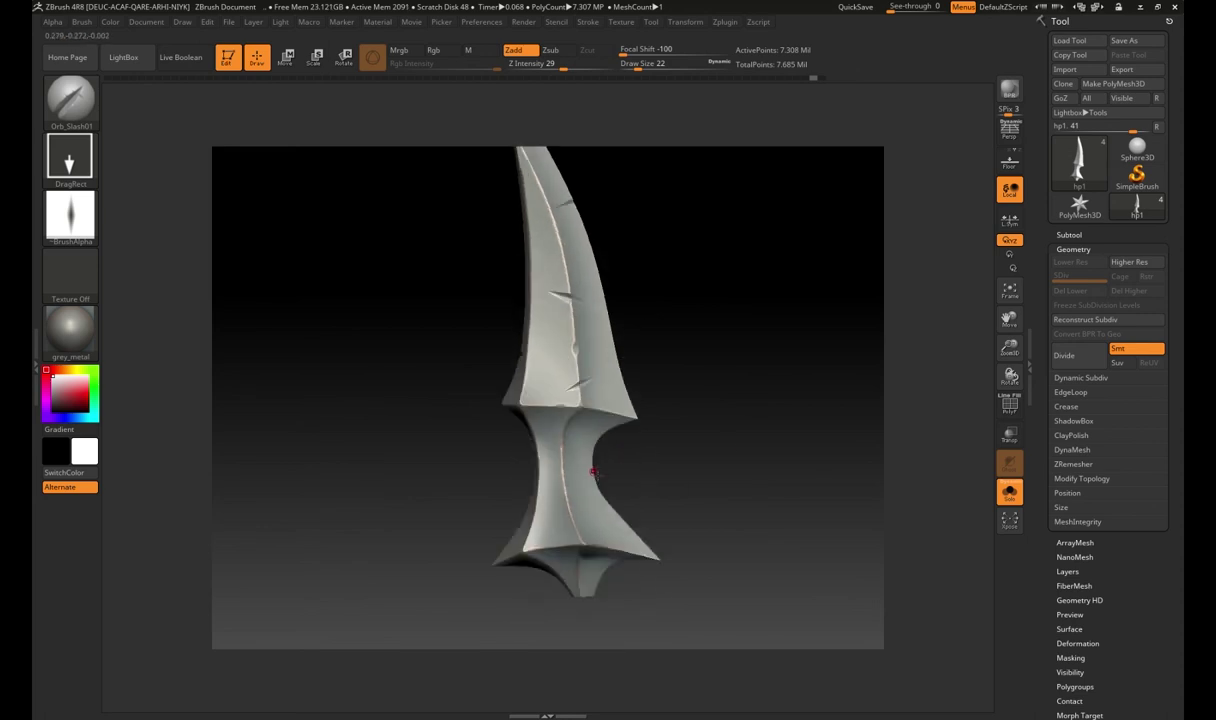
pyautogui.moveTo(543, 516)
pyautogui.keyDown('alt'); pyautogui.mouseDown(button='right')
pyautogui.moveTo(700, 375)
pyautogui.moveTo(743, 379)
pyautogui.mouseUp(button='right'); pyautogui.keyUp('alt')
pyautogui.moveTo(743, 379); pyautogui.dragTo(727, 388)
pyautogui.click(70, 100)
pyautogui.press('o')
pyautogui.click(620, 200)
pyautogui.moveTo(561, 399)
pyautogui.mouseDown(button='right')
pyautogui.moveTo(549, 555)
pyautogui.moveTo(201, 177)
pyautogui.mouseUp(button='right')
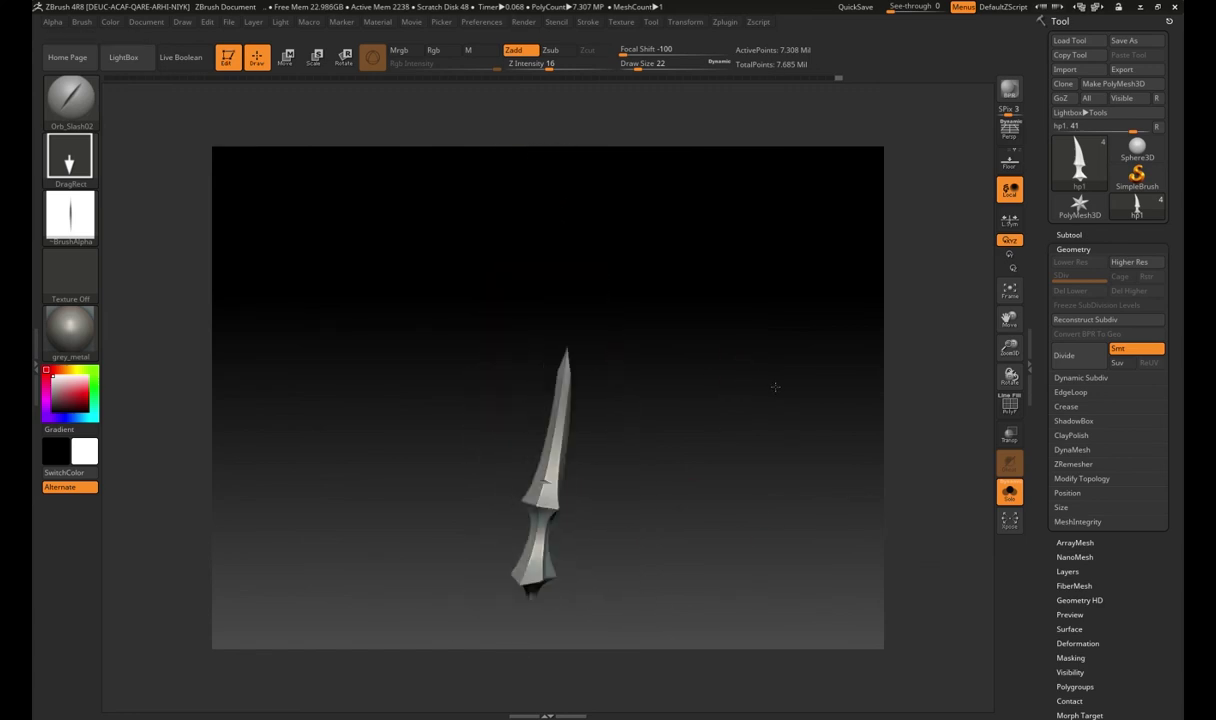
# Step: Switch to the TrimDynamic brush and review the nicked blade, central ridge and crossguard
pyautogui.press('b')
pyautogui.press('t')
pyautogui.press('d')
pyautogui.keyDown('alt'); pyautogui.moveTo(560, 300); pyautogui.dragTo(560, 450, button='right'); pyautogui.keyUp('alt')
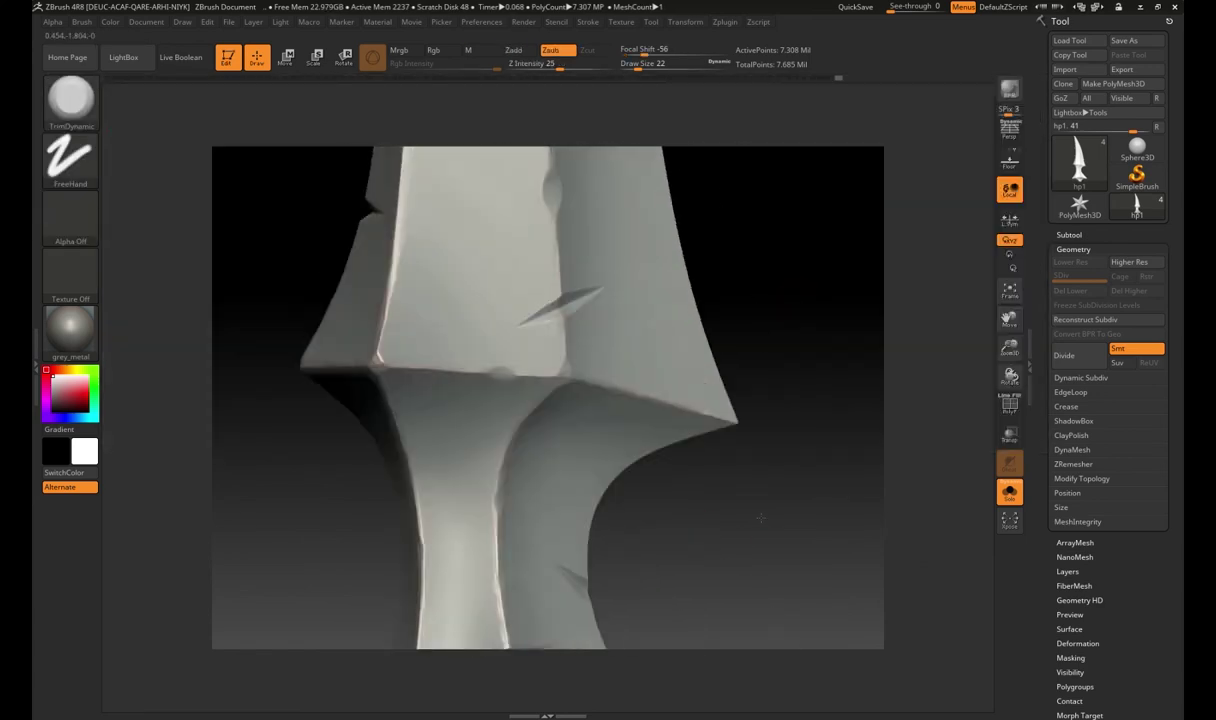
pyautogui.keyDown('alt'); pyautogui.moveTo(600, 300); pyautogui.dragTo(776, 358, button='right'); pyautogui.keyUp('alt')
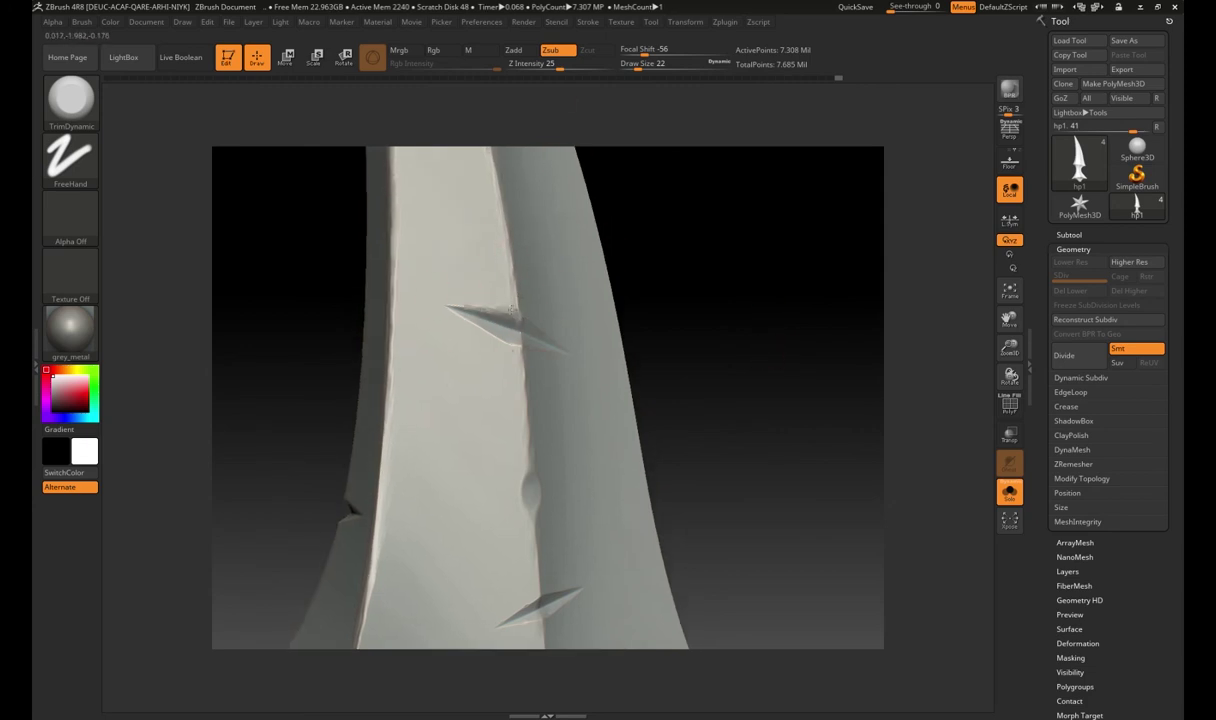
pyautogui.moveTo(511, 308); pyautogui.dragTo(627, 226, button='right')
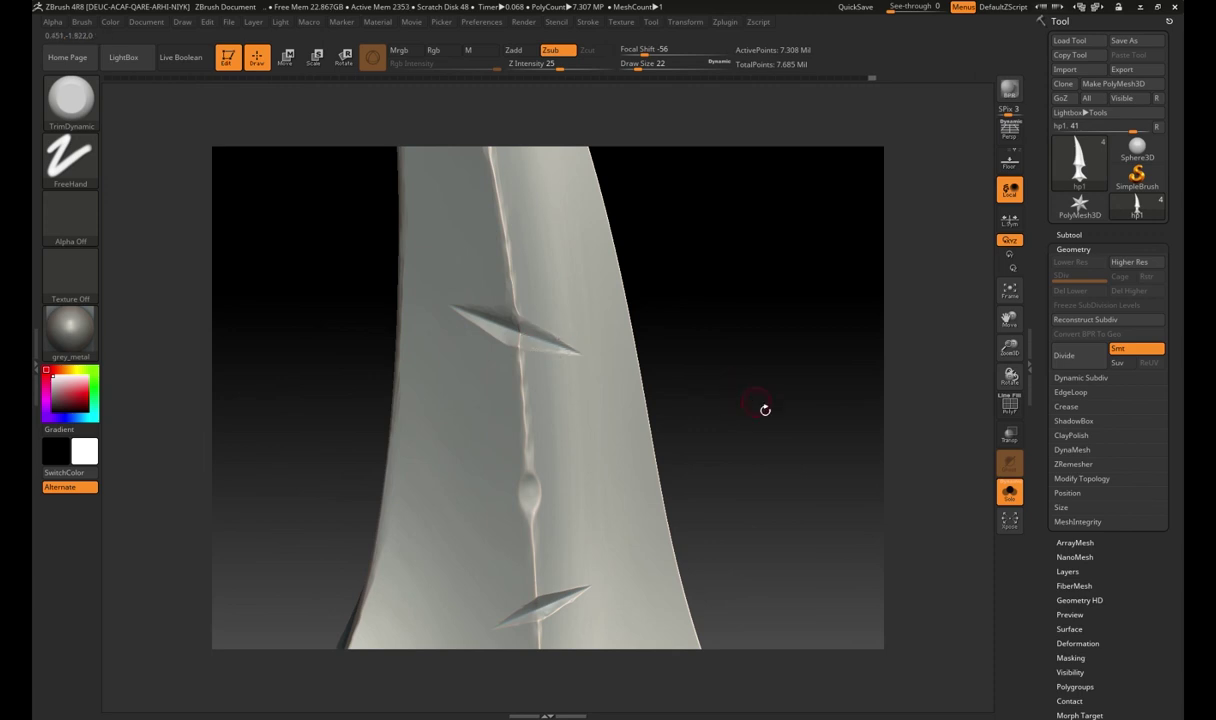
pyautogui.moveTo(757, 403); pyautogui.dragTo(521, 447, button='right')
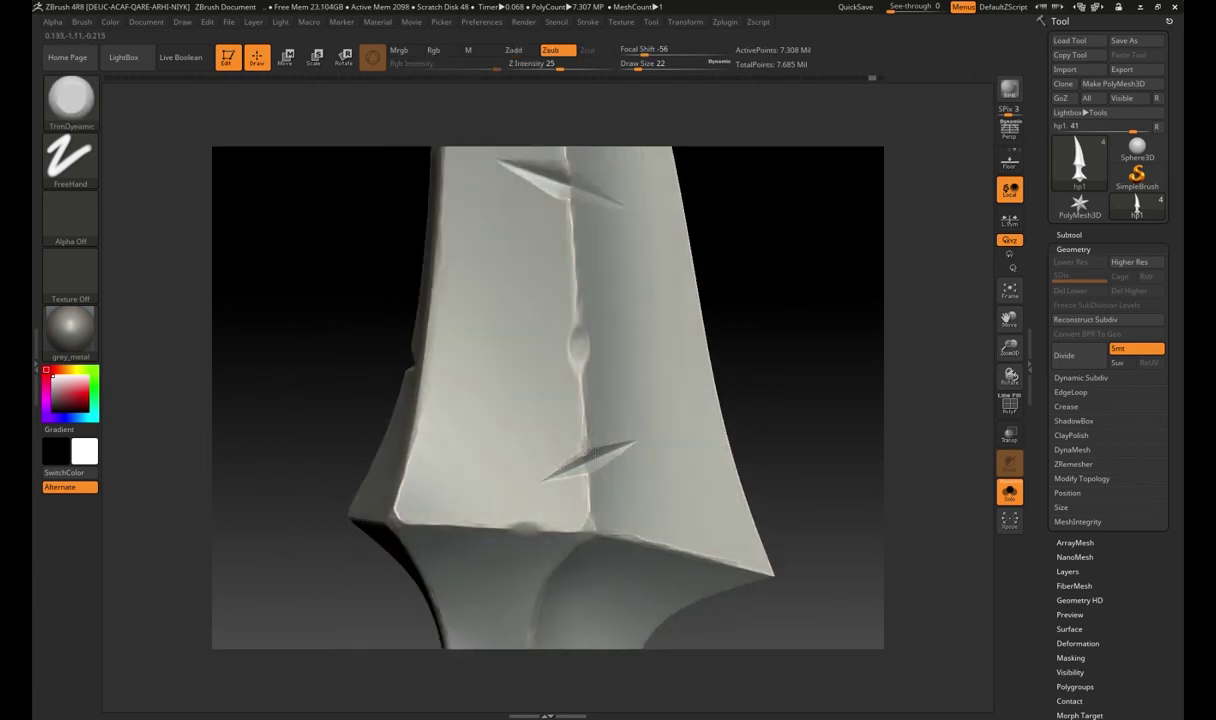
pyautogui.moveTo(808, 375); pyautogui.dragTo(659, 333, button='right')
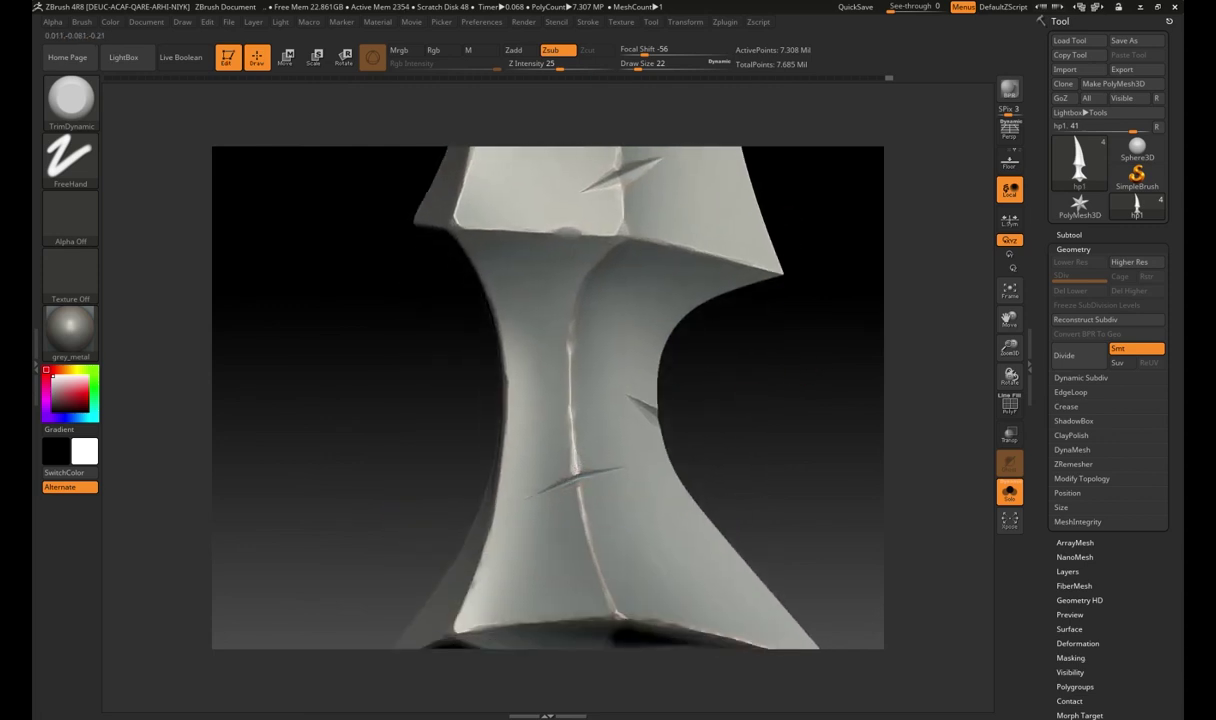
pyautogui.moveTo(803, 438)
pyautogui.keyDown('ctrl'); pyautogui.mouseDown(button='right')
pyautogui.moveTo(809, 377)
pyautogui.moveTo(798, 361)
pyautogui.moveTo(820, 358)
pyautogui.moveTo(843, 455)
pyautogui.mouseUp(button='right'); pyautogui.keyUp('ctrl')
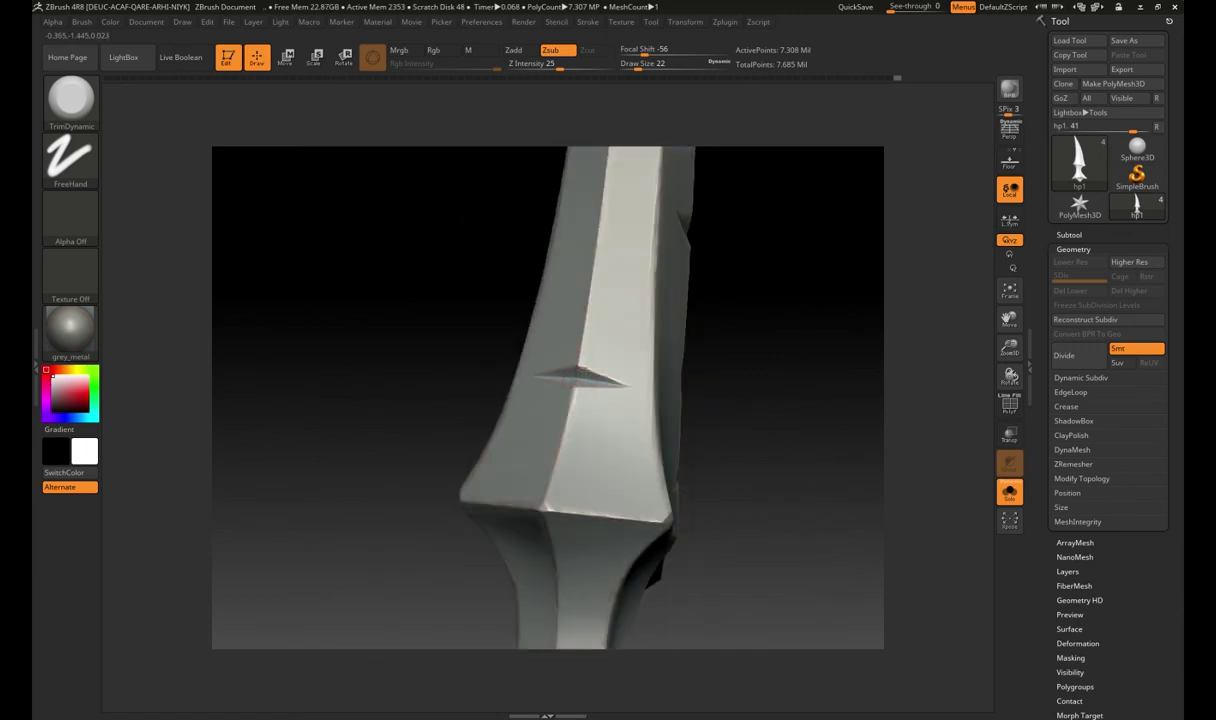
# Step: Paint mask strokes along the blade's ridges and centre with the dagger laid horizontal
pyautogui.moveTo(590, 349)
pyautogui.mouseDown(button='right')
pyautogui.moveTo(456, 402)
pyautogui.moveTo(394, 461)
pyautogui.mouseUp(button='right')
pyautogui.press('f')
pyautogui.moveTo(394, 461)
pyautogui.keyDown('ctrl'); pyautogui.mouseDown()
pyautogui.moveTo(592, 483)
pyautogui.moveTo(631, 463)
pyautogui.moveTo(402, 462)
pyautogui.mouseUp(); pyautogui.keyUp('ctrl')
pyautogui.moveTo(402, 462); pyautogui.dragTo(550, 393, button='right')
pyautogui.moveTo(550, 393)
pyautogui.keyDown('ctrl'); pyautogui.mouseDown()
pyautogui.moveTo(740, 430)
pyautogui.moveTo(690, 385)
pyautogui.moveTo(745, 451)
pyautogui.mouseUp(); pyautogui.keyUp('ctrl')
pyautogui.moveTo(799, 470)
pyautogui.mouseDown(button='right')
pyautogui.moveTo(640, 420)
pyautogui.moveTo(524, 329)
pyautogui.mouseUp(button='right')
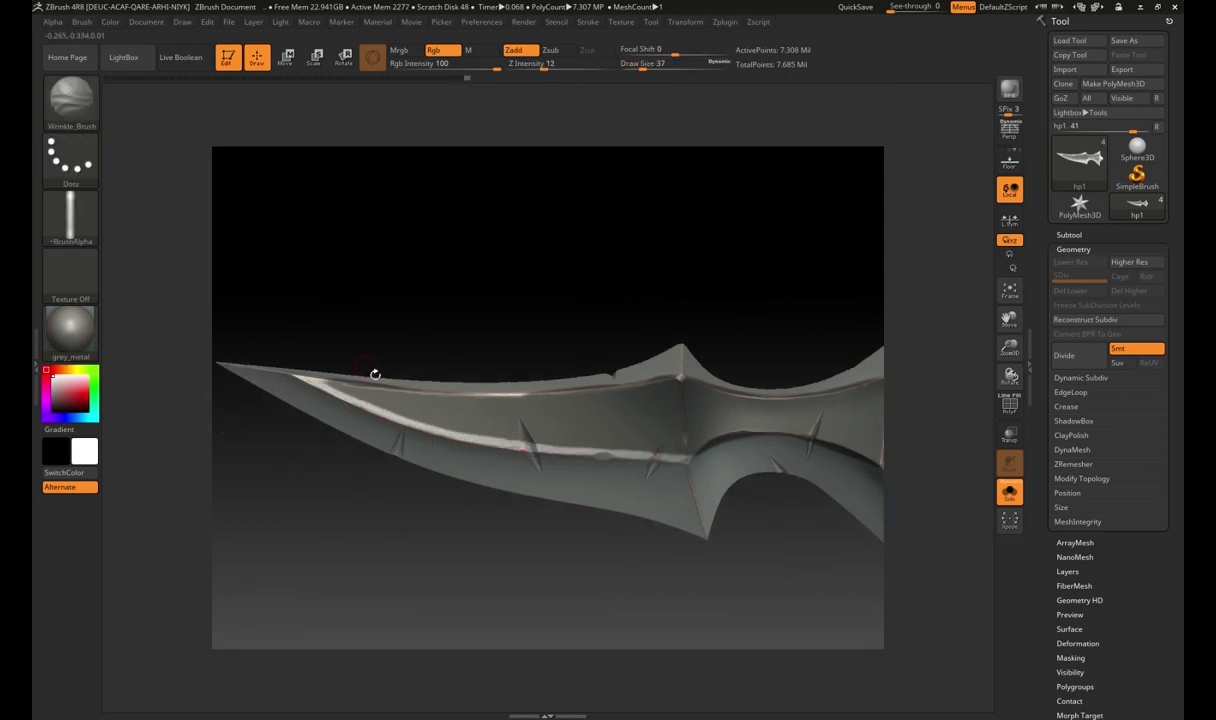
# Step: Mask the ridge near the hilt and box-mask over the blade tip
pyautogui.moveTo(375, 375); pyautogui.dragTo(596, 465, button='right')
pyautogui.moveTo(724, 450)
pyautogui.keyDown('ctrl'); pyautogui.mouseDown()
pyautogui.moveTo(798, 484)
pyautogui.moveTo(810, 405)
pyautogui.mouseUp(); pyautogui.keyUp('ctrl')
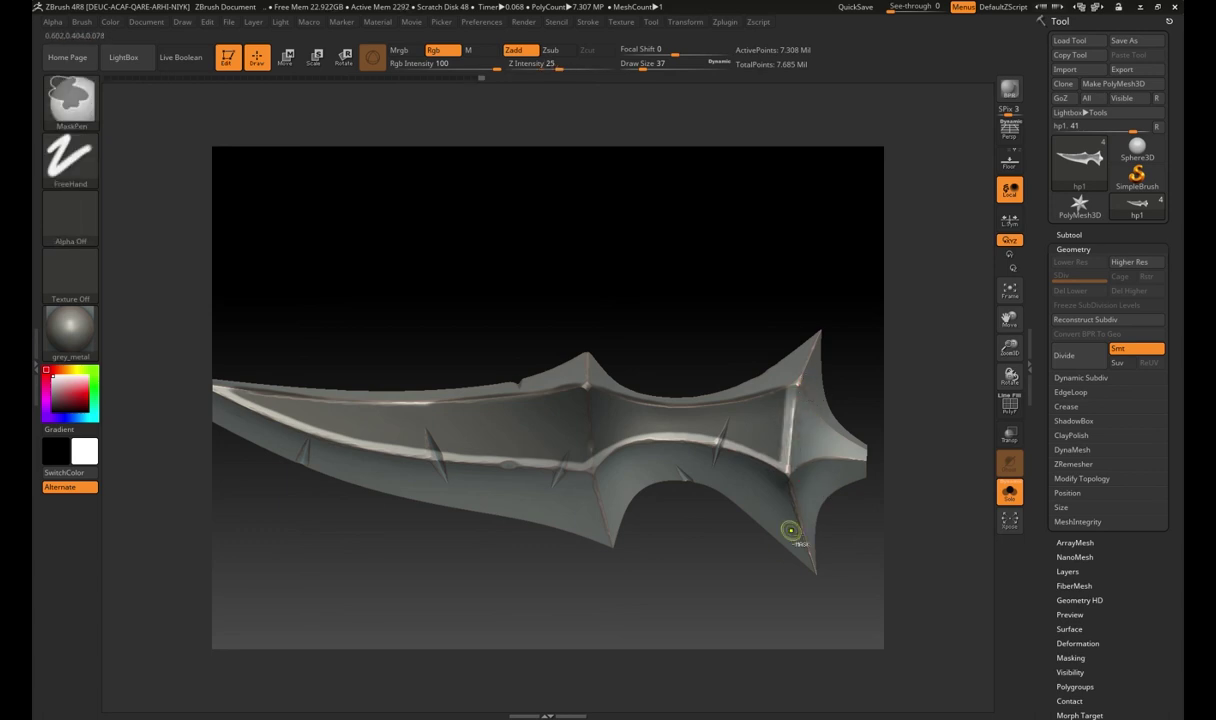
pyautogui.moveTo(790, 529); pyautogui.dragTo(532, 312, button='right')
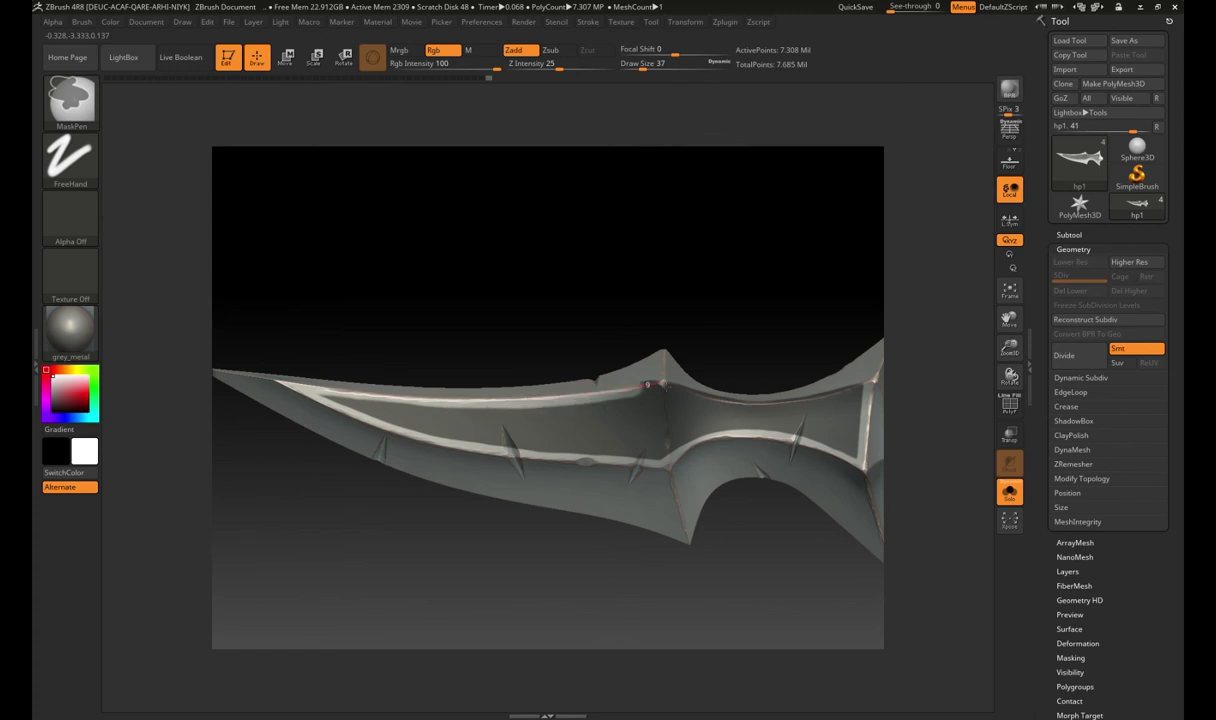
pyautogui.moveTo(646, 384); pyautogui.dragTo(546, 389, button='right')
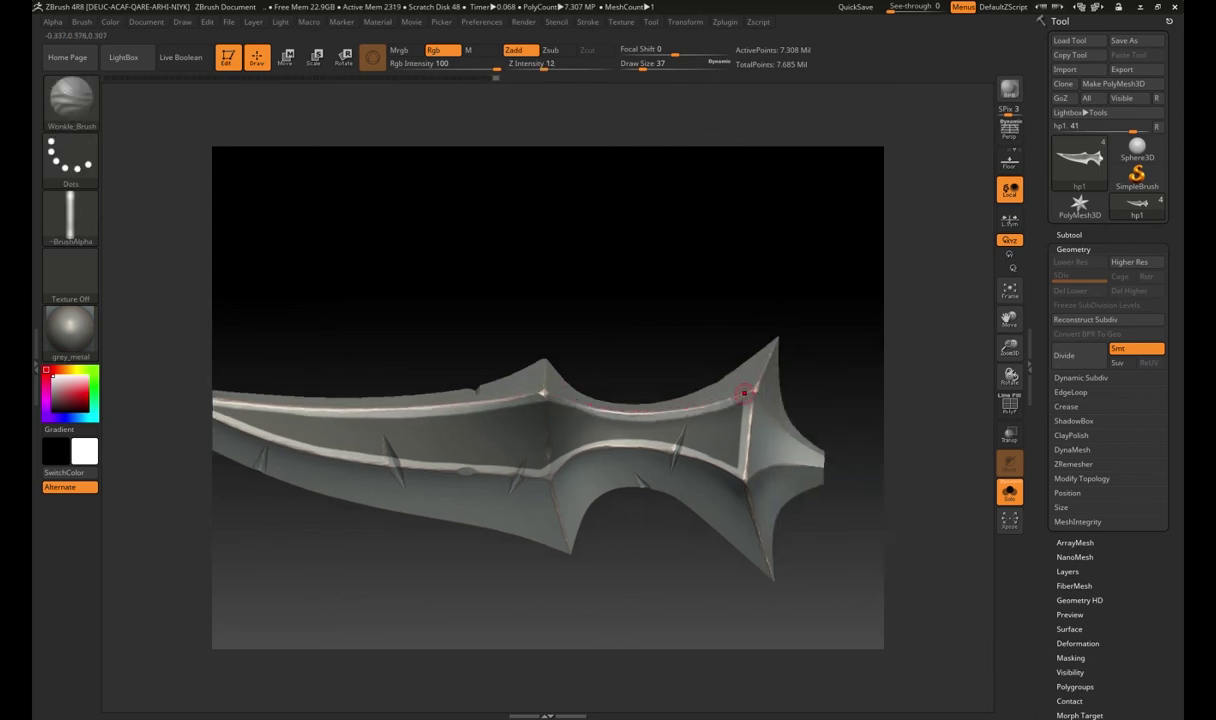
pyautogui.moveTo(603, 375)
pyautogui.mouseDown(button='right')
pyautogui.moveTo(611, 361)
pyautogui.moveTo(551, 348)
pyautogui.mouseUp(button='right')
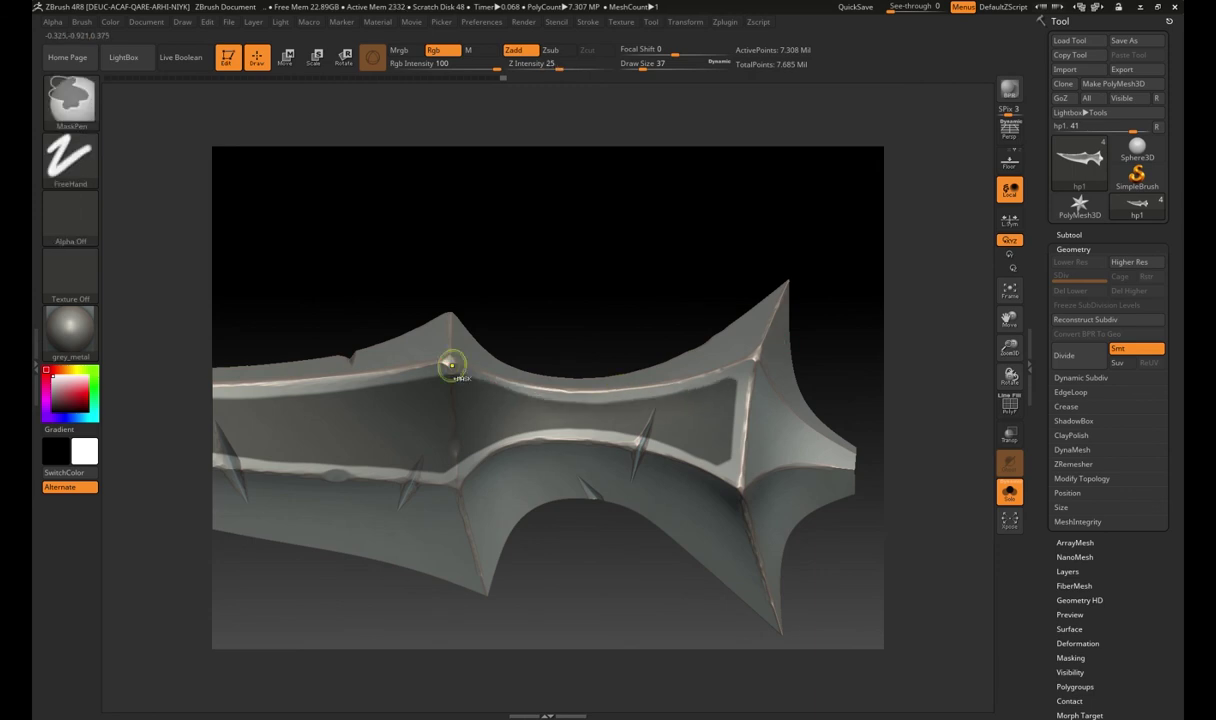
pyautogui.press('f')
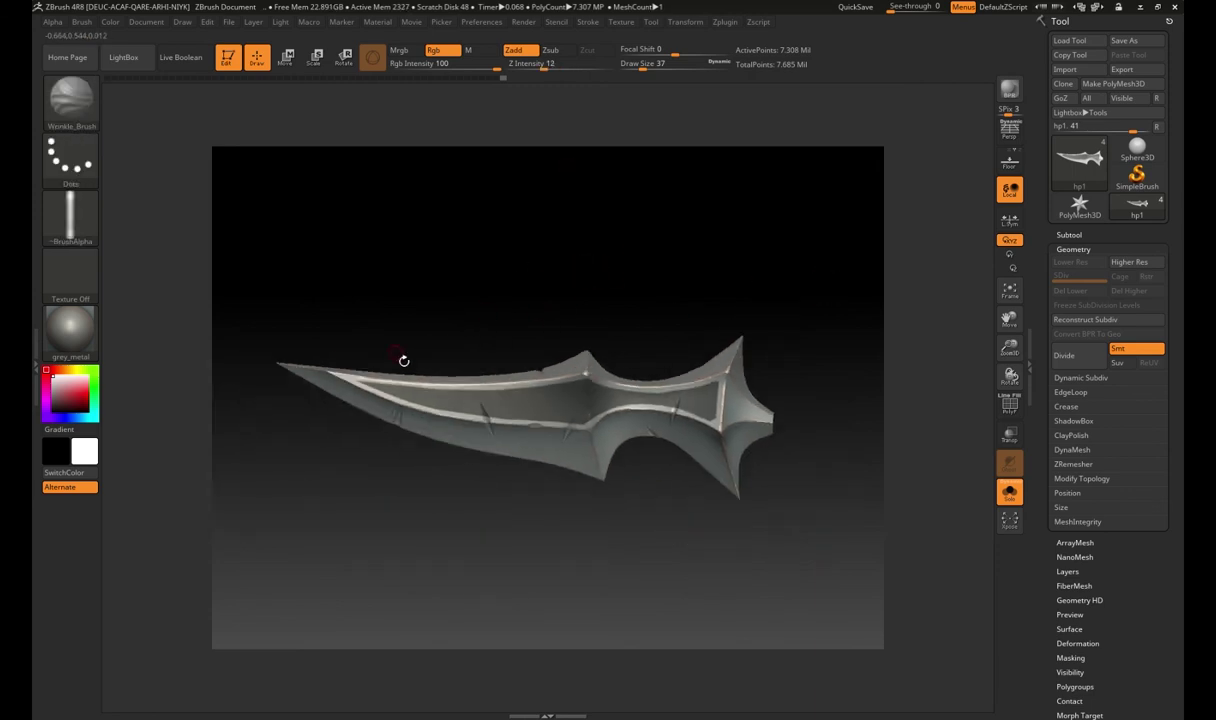
pyautogui.keyDown('ctrl'); pyautogui.moveTo(333, 318); pyautogui.dragTo(405, 443); pyautogui.keyUp('ctrl')
pyautogui.moveTo(405, 443)
pyautogui.mouseDown(button='right')
pyautogui.moveTo(497, 350)
pyautogui.moveTo(497, 321)
pyautogui.mouseUp(button='right')
# Step: Inflate the unmasked edge strip from Tool > Deformation into a raised border
pyautogui.click(1077, 643)
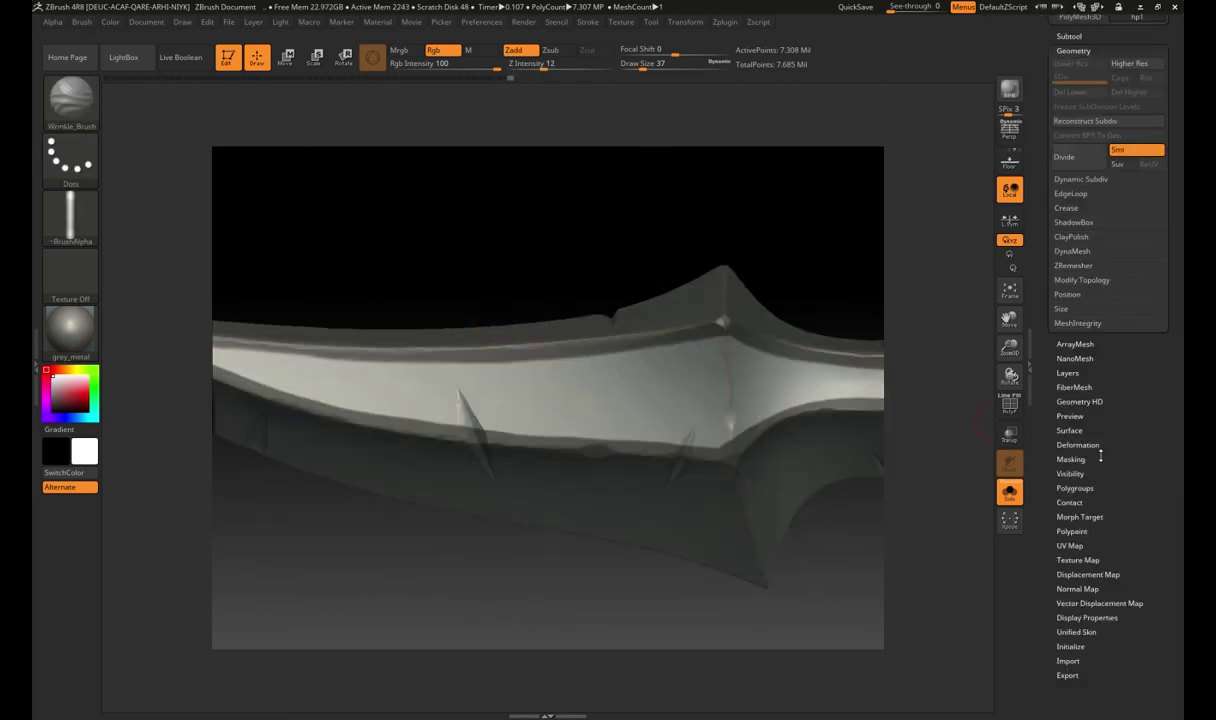
pyautogui.moveTo(1117, 557); pyautogui.dragTo(1135, 557)
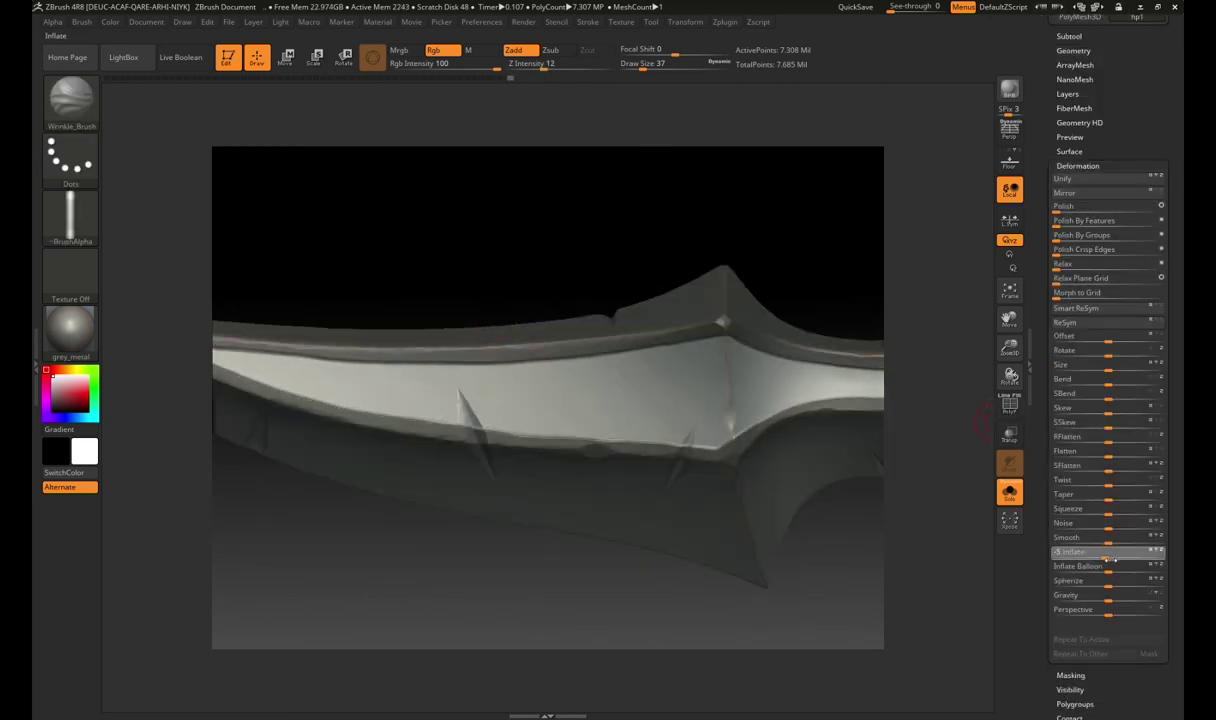
pyautogui.moveTo(509, 232); pyautogui.dragTo(745, 323, button='right')
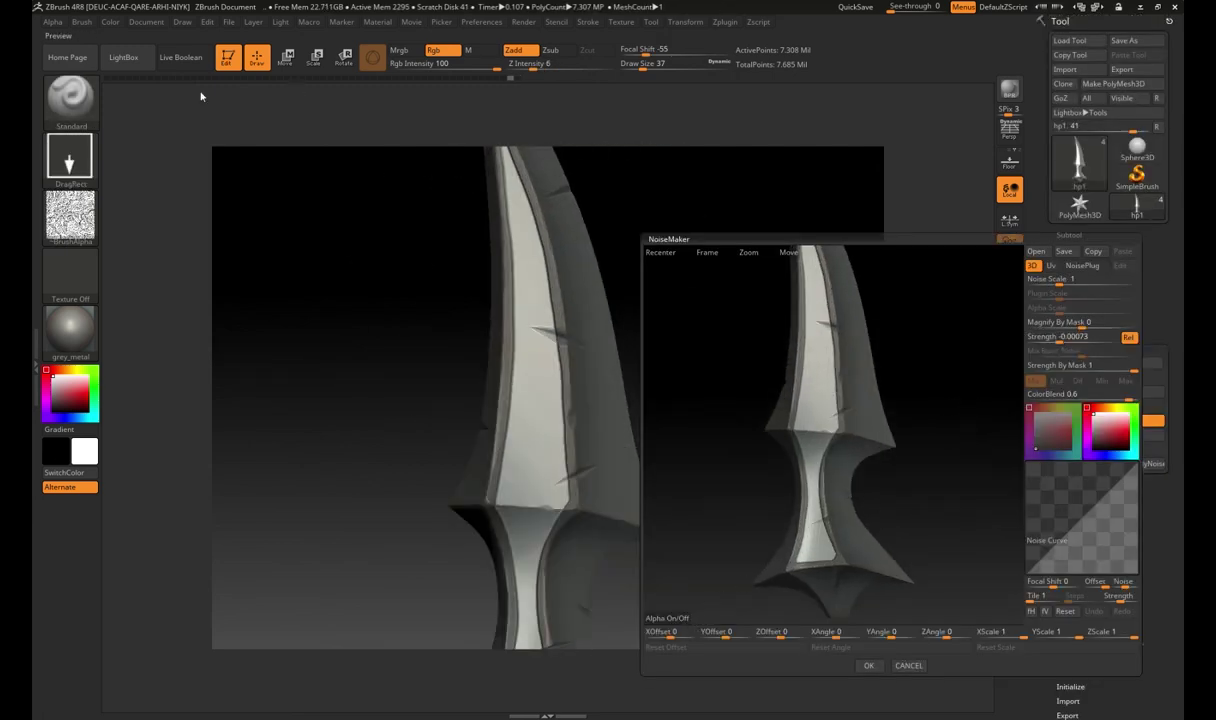
# Step: Make the blade noise alpha-driven with no basic noise, larger scale and tuned strength, then bake it in
pyautogui.moveTo(1063, 313)
pyautogui.mouseDown()
pyautogui.moveTo(1080, 313)
pyautogui.moveTo(1026, 282)
pyautogui.mouseUp()
pyautogui.moveTo(1083, 354); pyautogui.dragTo(1028, 354)
pyautogui.moveTo(1068, 313); pyautogui.dragTo(1078, 318)
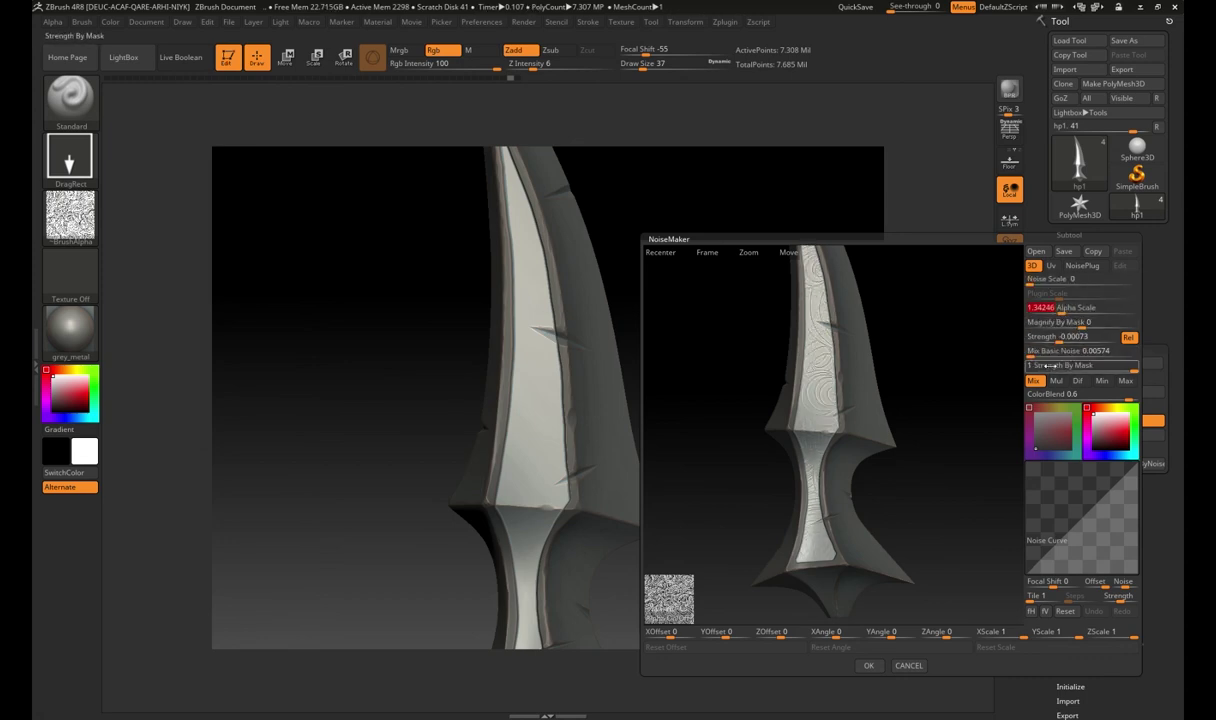
pyautogui.moveTo(1080, 339); pyautogui.dragTo(1093, 341)
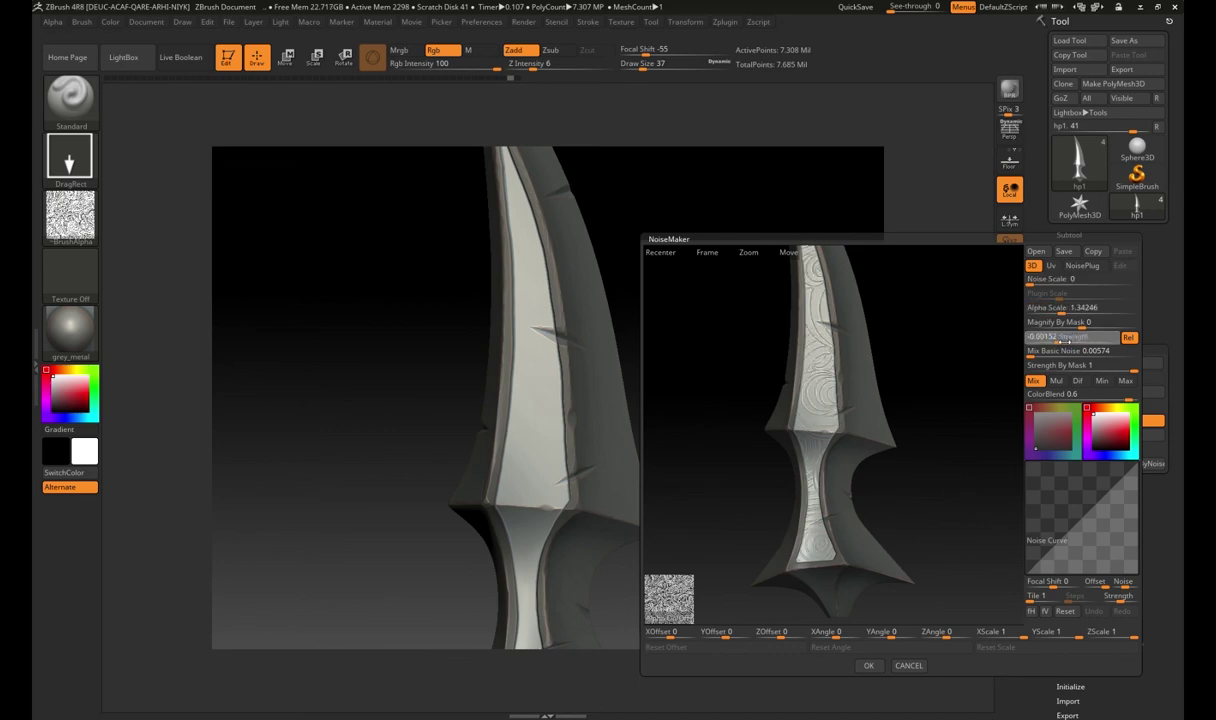
pyautogui.click(868, 665)
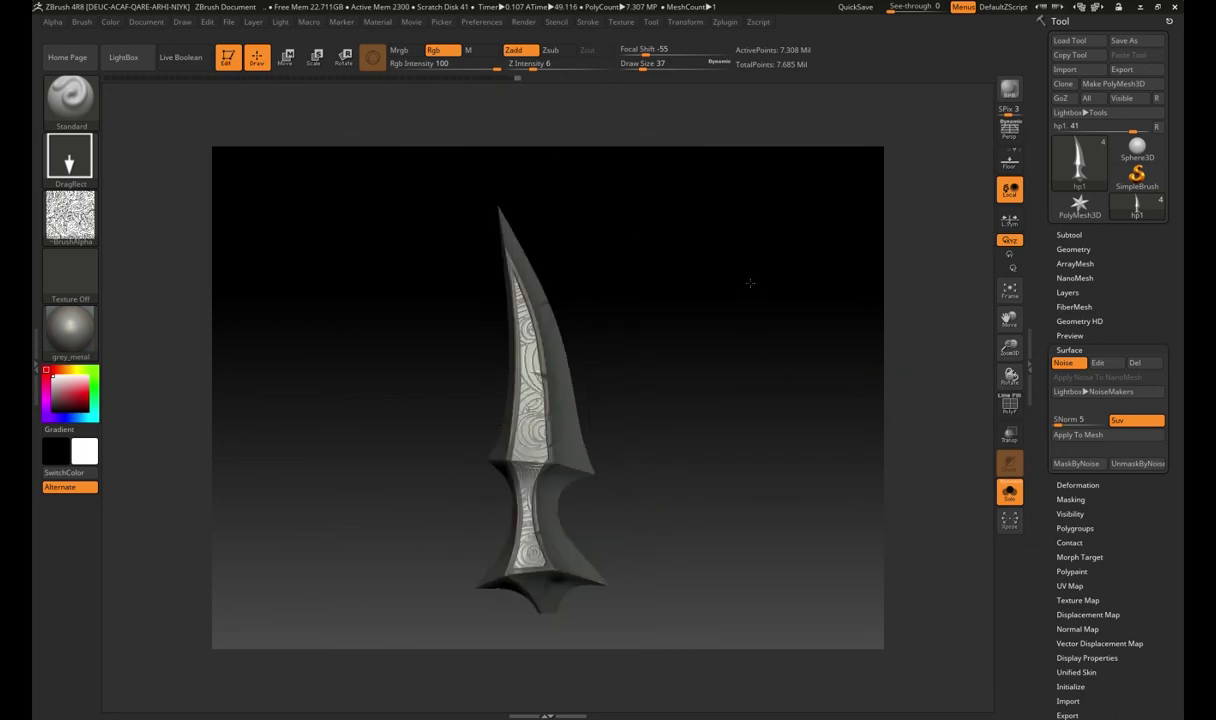
pyautogui.click(1078, 434)
# Step: Smooth the guard with the Smooth brush, then select the hp grip subtool and Solo it
pyautogui.scroll(3, 718, 315)
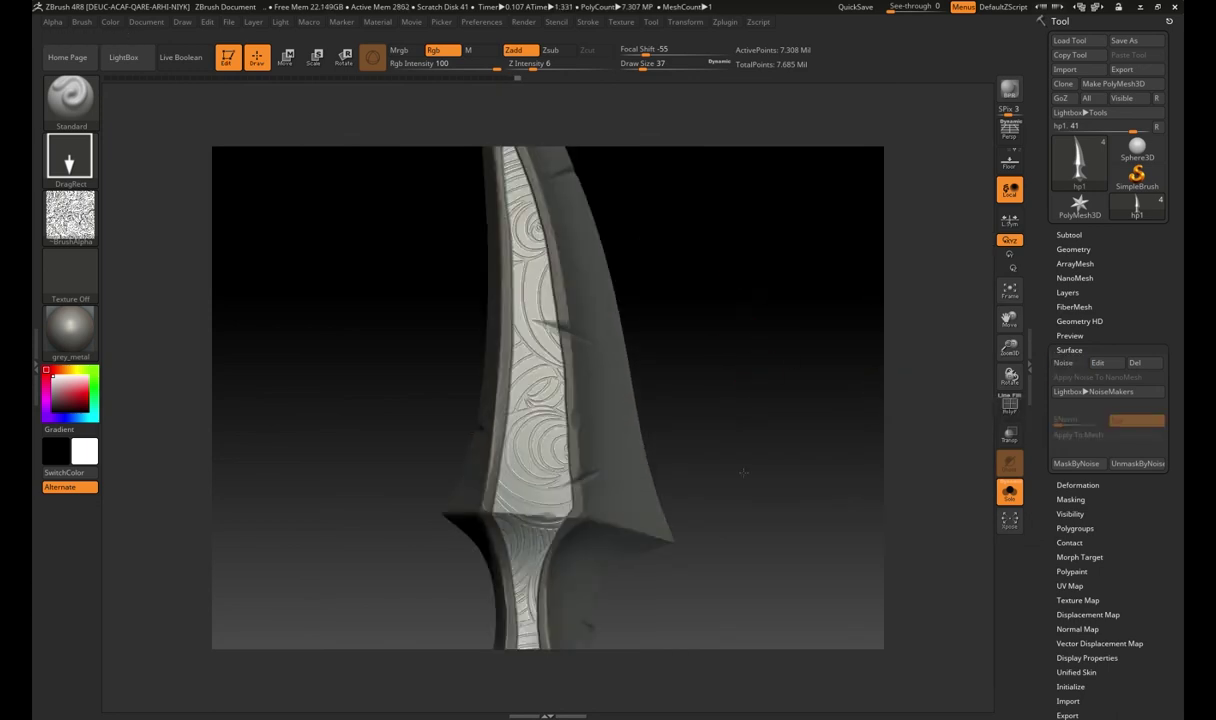
pyautogui.scroll(2, 587, 488)
pyautogui.moveTo(550, 68); pyautogui.dragTo(561, 68)
pyautogui.moveTo(773, 258); pyautogui.dragTo(685, 212)
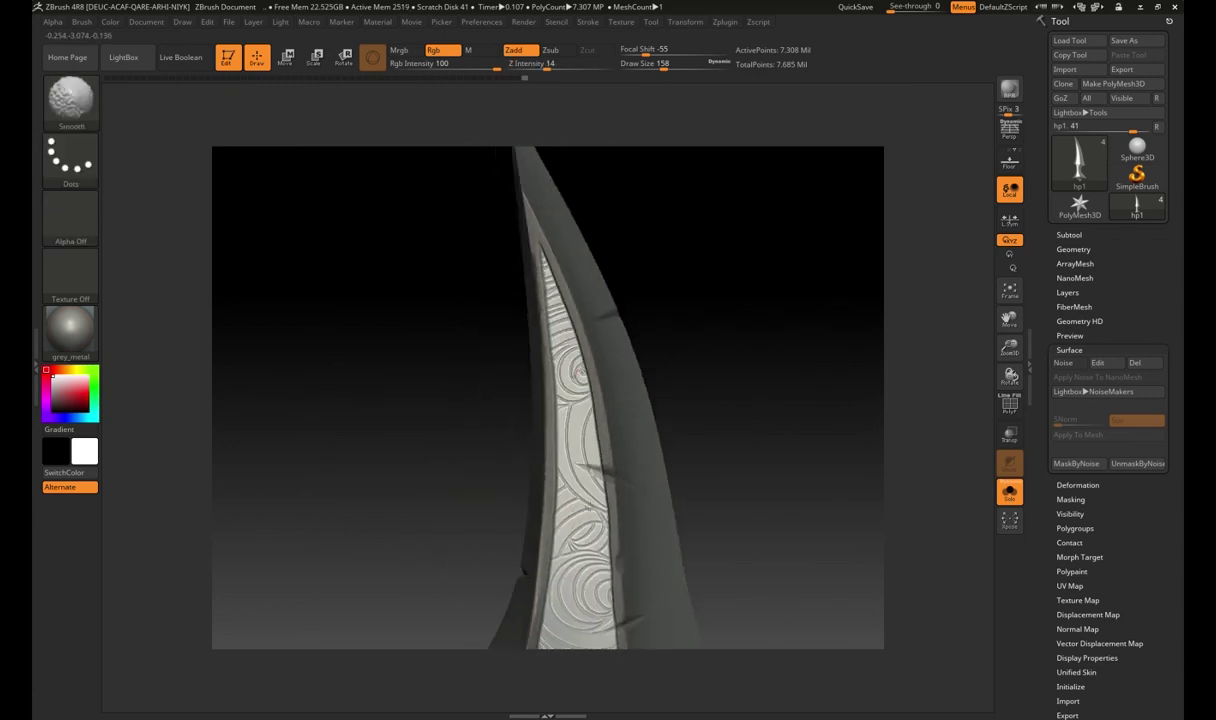
pyautogui.moveTo(668, 63); pyautogui.dragTo(640, 63)
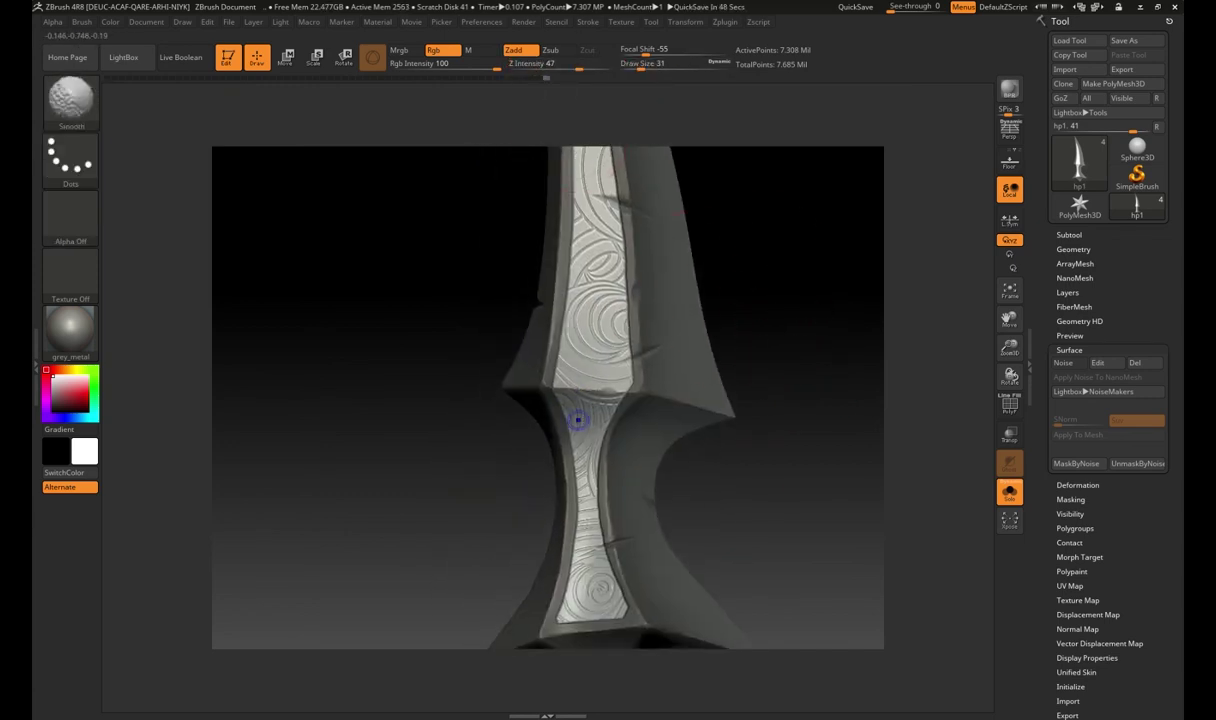
pyautogui.moveTo(801, 516)
pyautogui.mouseDown()
pyautogui.moveTo(776, 307)
pyautogui.moveTo(700, 320)
pyautogui.moveTo(719, 416)
pyautogui.moveTo(600, 359)
pyautogui.mouseUp()
pyautogui.keyDown('alt'); pyautogui.click(600, 359); pyautogui.keyUp('alt')
pyautogui.click(1009, 492)
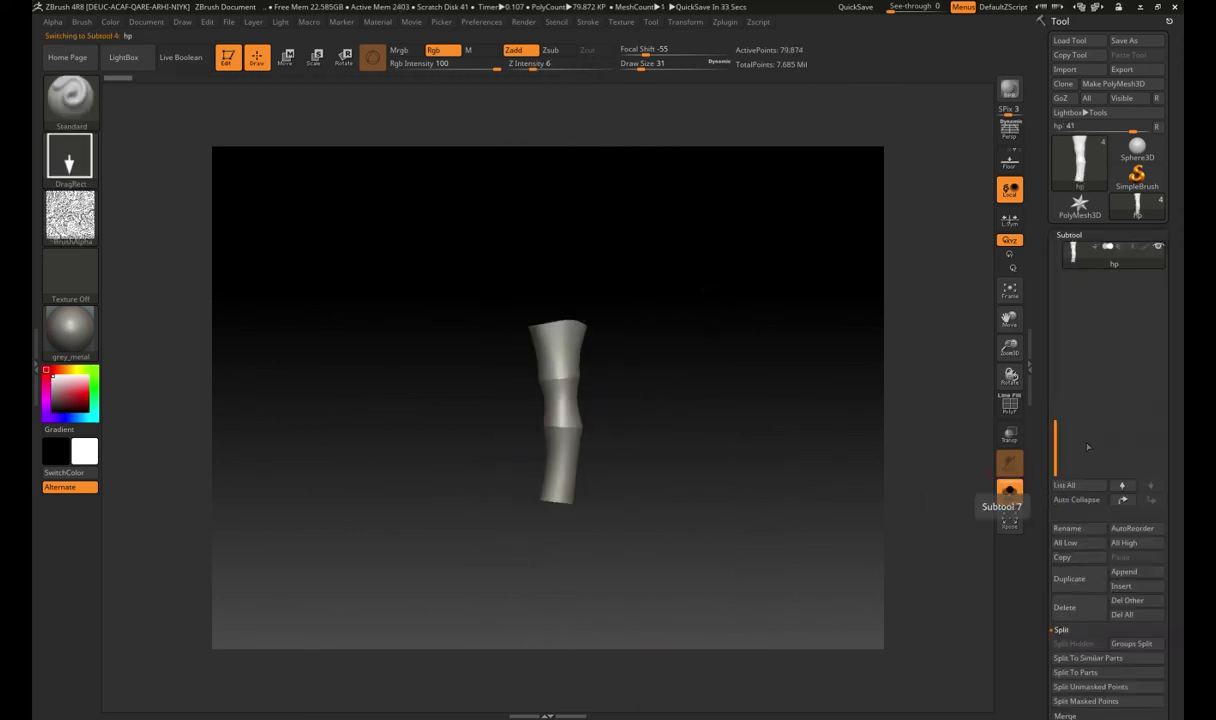
# Step: Subdivide the grip to about 5.1 million points and isolate it with Unhide and Solo
pyautogui.click(1072, 394)
pyautogui.click(1064, 355)
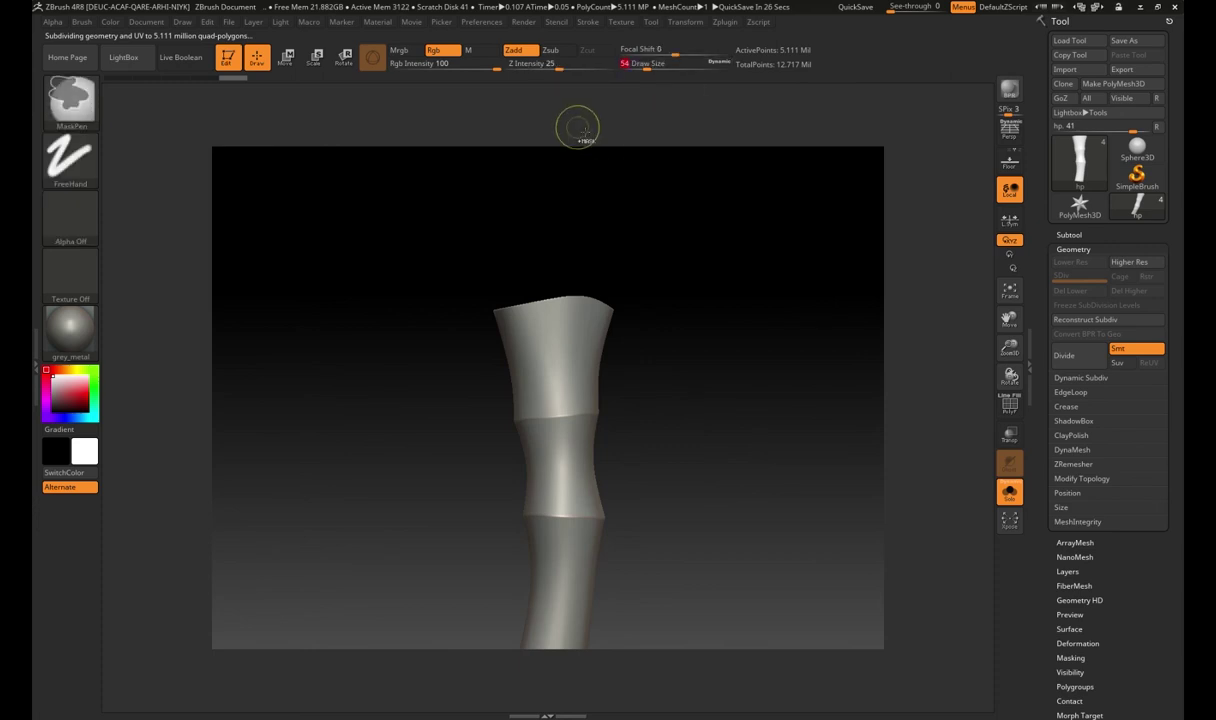
pyautogui.click(687, 22)
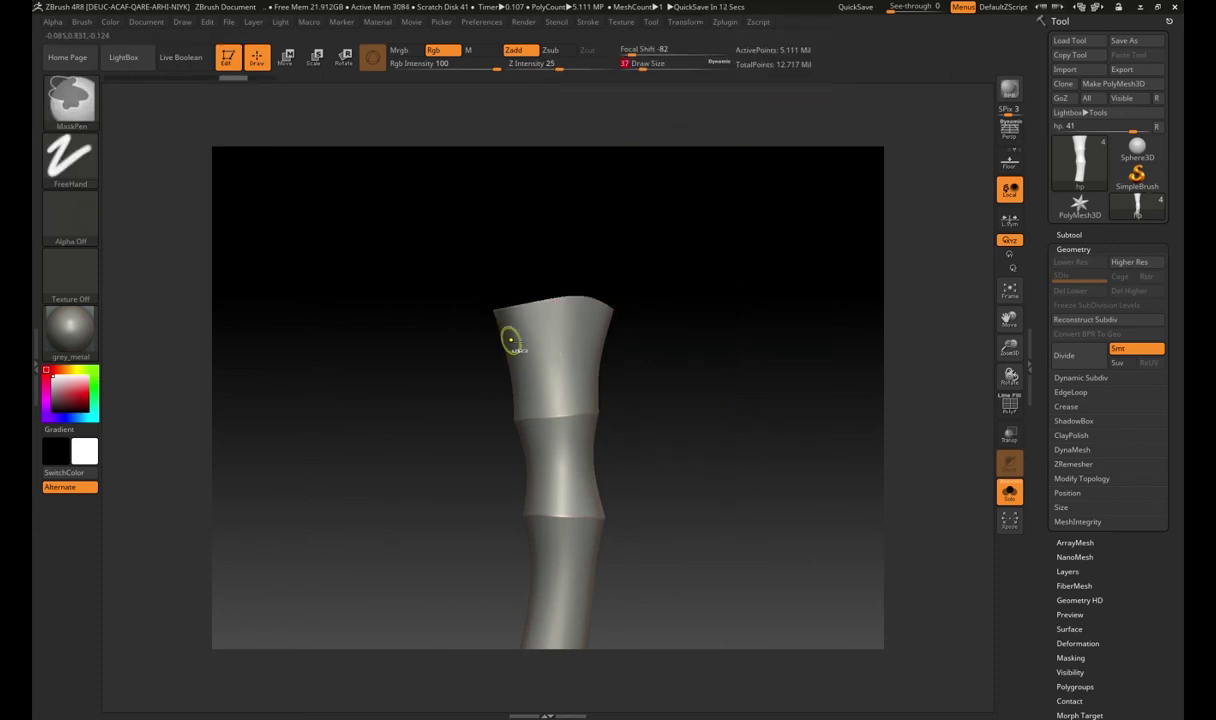
pyautogui.keyDown('ctrl'); pyautogui.keyDown('shift'); pyautogui.click(681, 339); pyautogui.keyUp('shift'); pyautogui.keyUp('ctrl')
pyautogui.click(1078, 643)
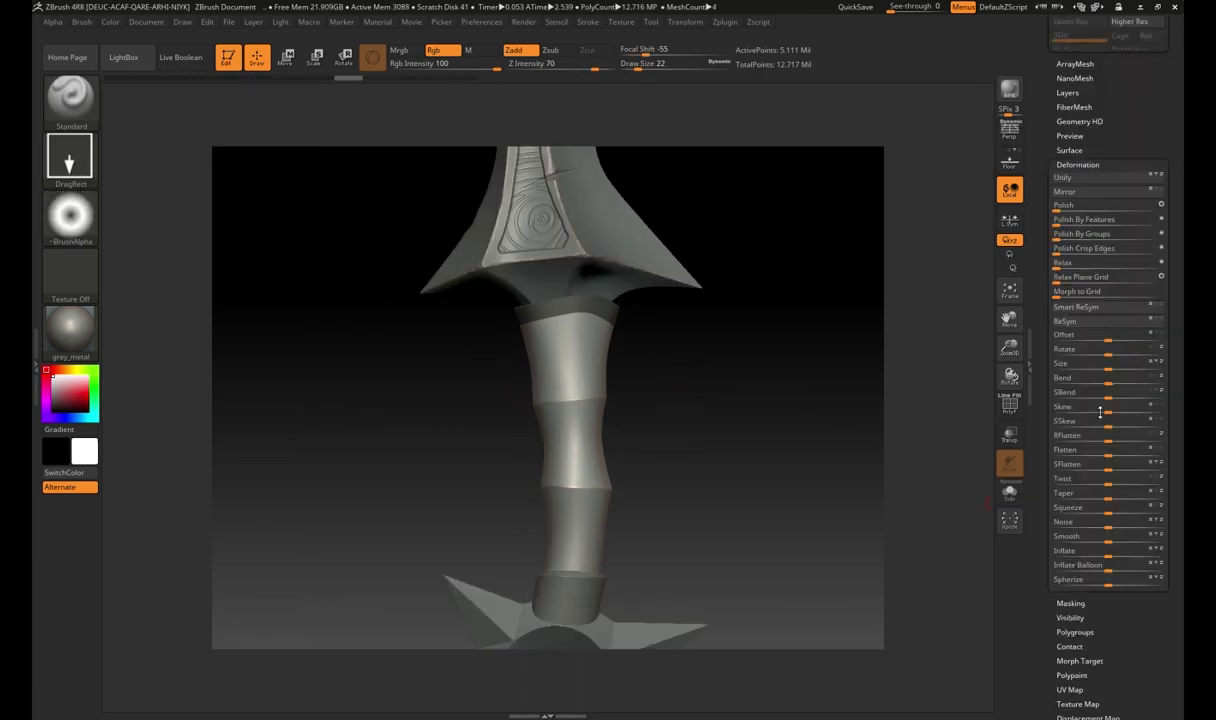
pyautogui.click(1009, 490)
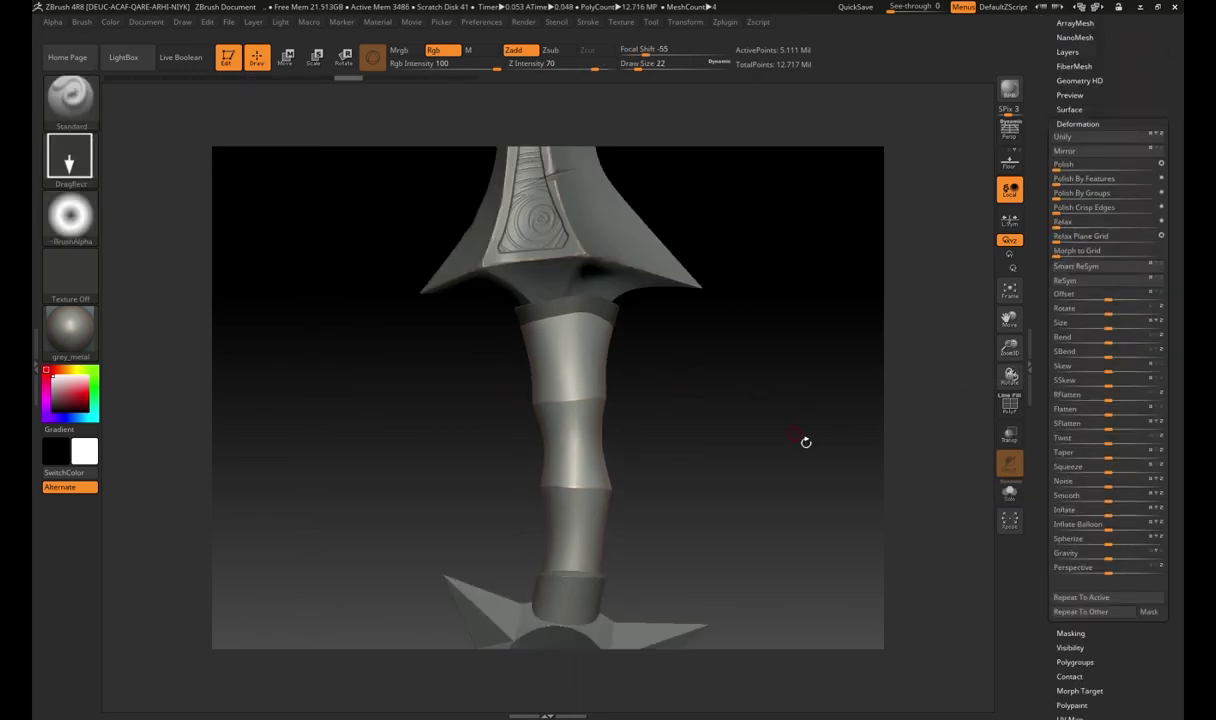
# Step: Mask the band around the grip's bottom end with MaskPen and inspect it up close
pyautogui.keyDown('ctrl'); pyautogui.moveTo(586, 543); pyautogui.dragTo(602, 617); pyautogui.keyUp('ctrl')
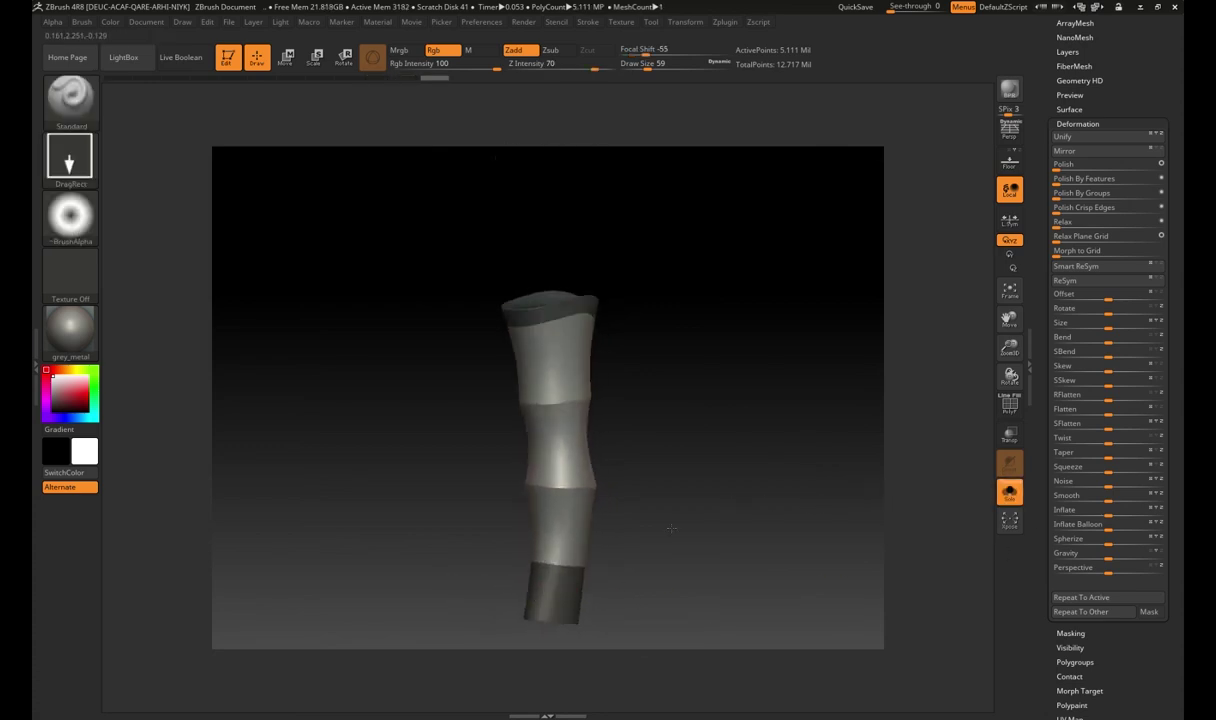
pyautogui.click(1009, 490)
pyautogui.keyDown('alt'); pyautogui.moveTo(801, 356); pyautogui.dragTo(643, 103); pyautogui.keyUp('alt')
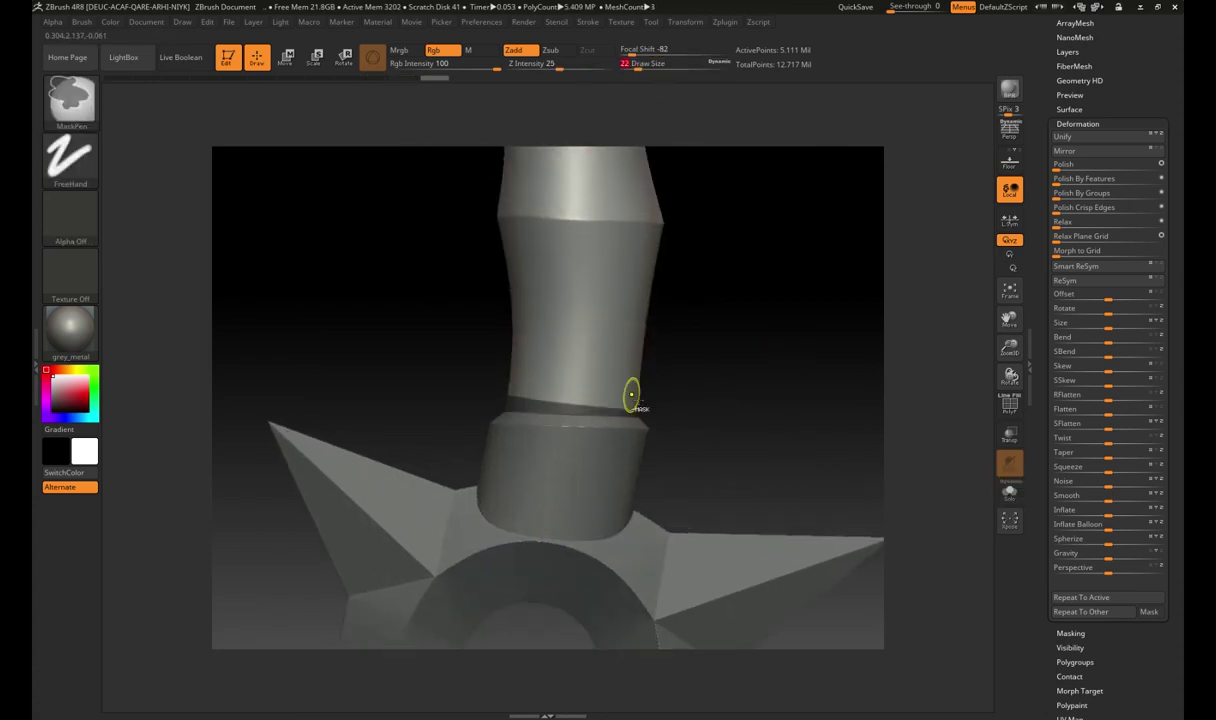
pyautogui.keyDown('alt'); pyautogui.moveTo(478, 393); pyautogui.dragTo(745, 398); pyautogui.keyUp('alt')
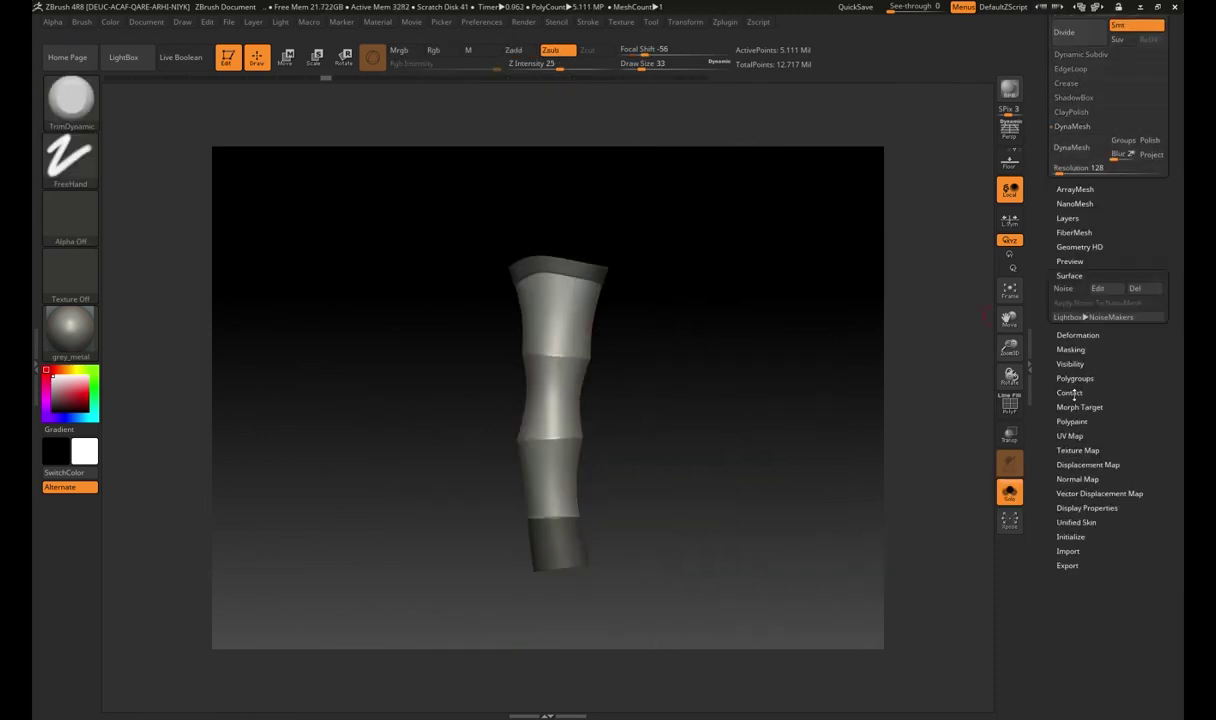
pyautogui.click(1097, 339)
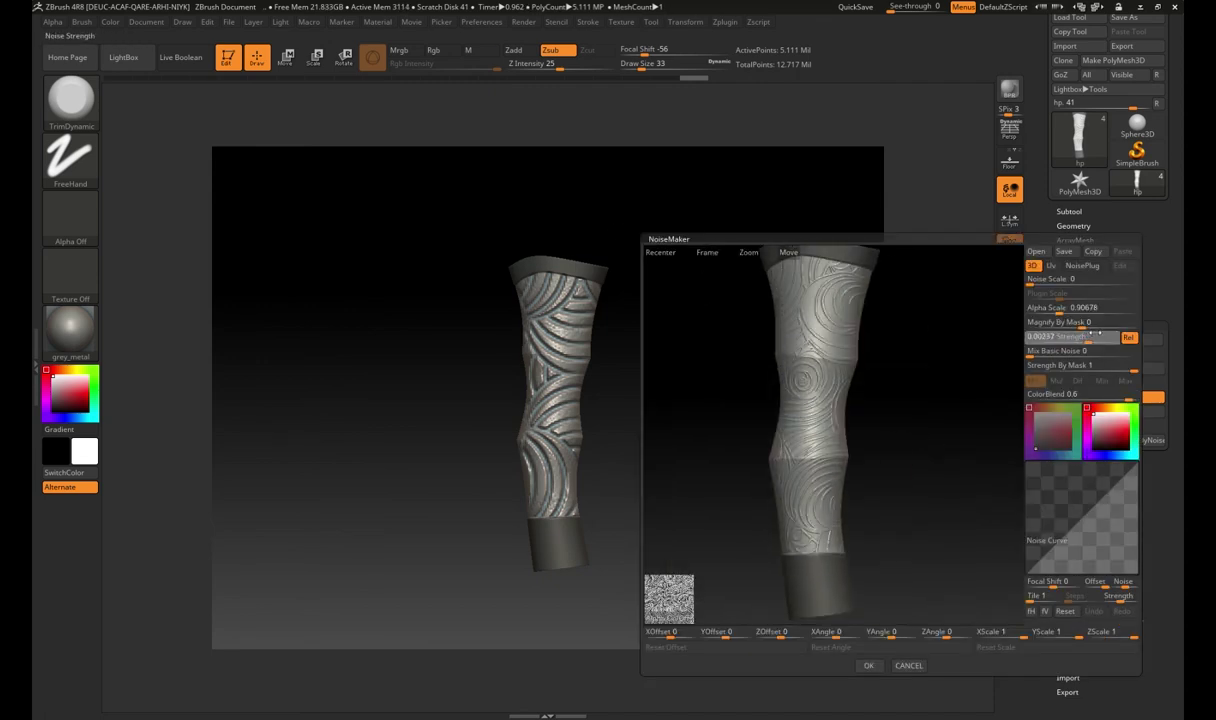
# Step: Bake the swirl noise into the grip, leaving the masked bottom band untouched, and inspect it
pyautogui.click(868, 665)
pyautogui.click(1078, 411)
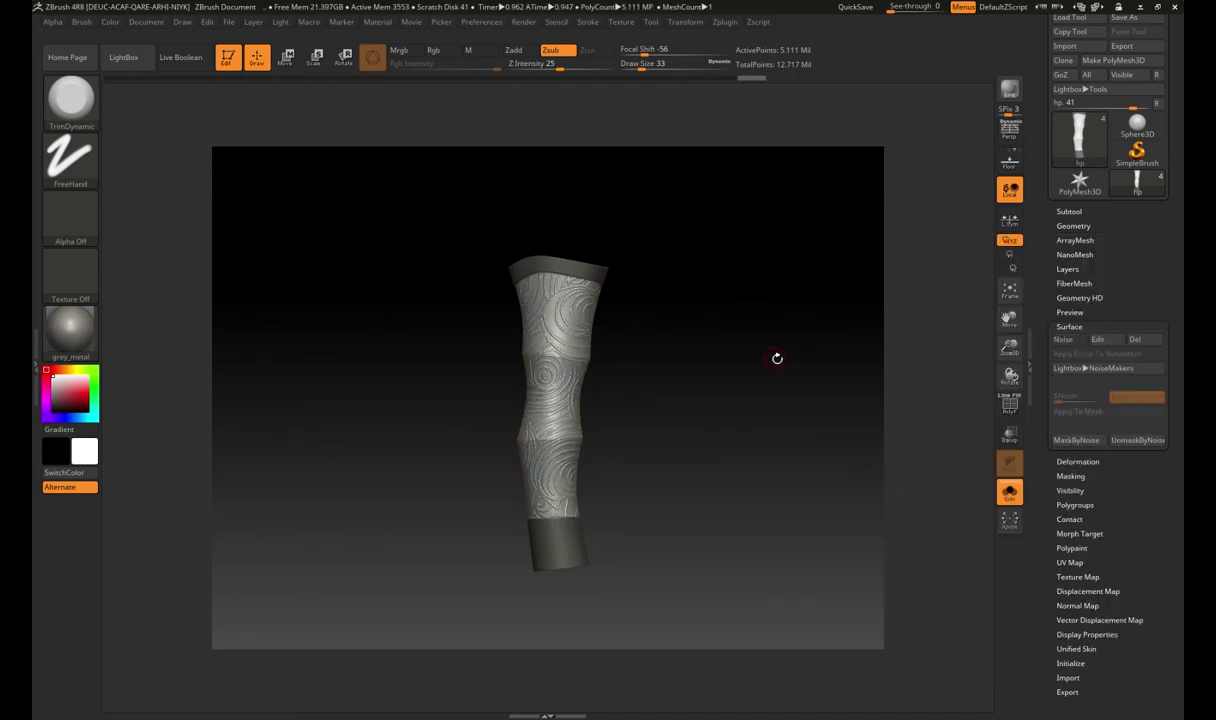
pyautogui.keyDown('alt'); pyautogui.moveTo(738, 443); pyautogui.dragTo(535, 97); pyautogui.keyUp('alt')
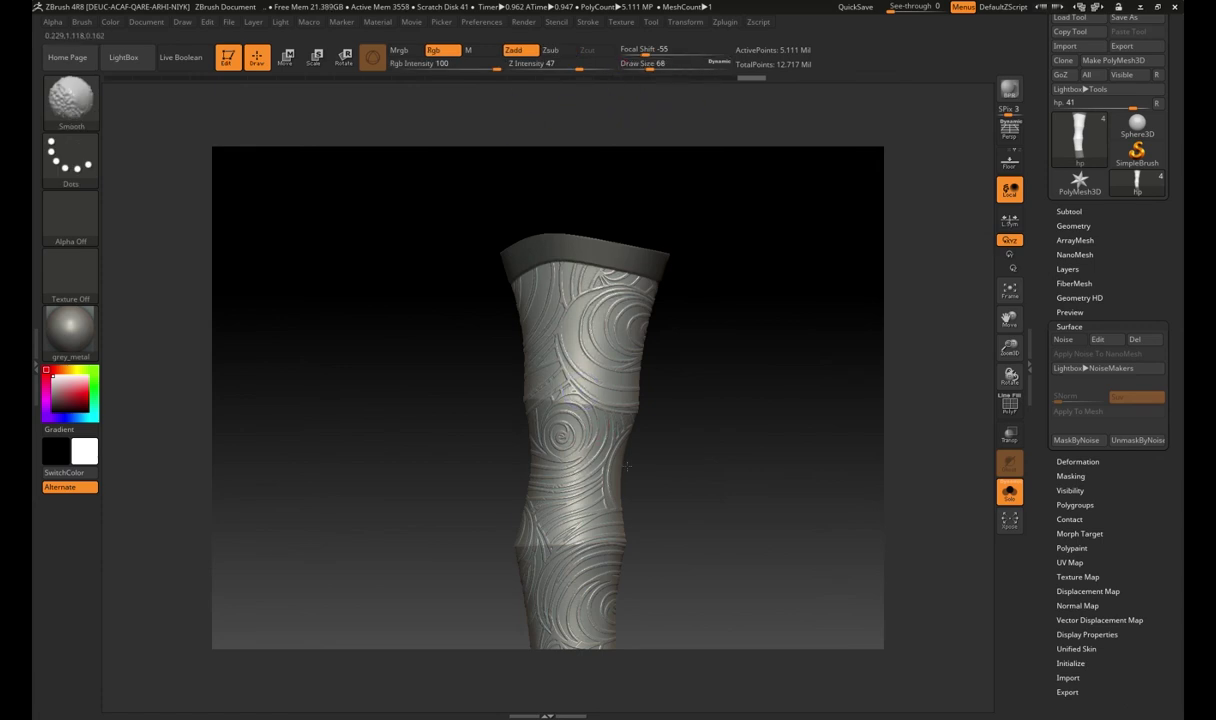
pyautogui.keyDown('alt'); pyautogui.moveTo(700, 450); pyautogui.dragTo(700, 336); pyautogui.keyUp('alt')
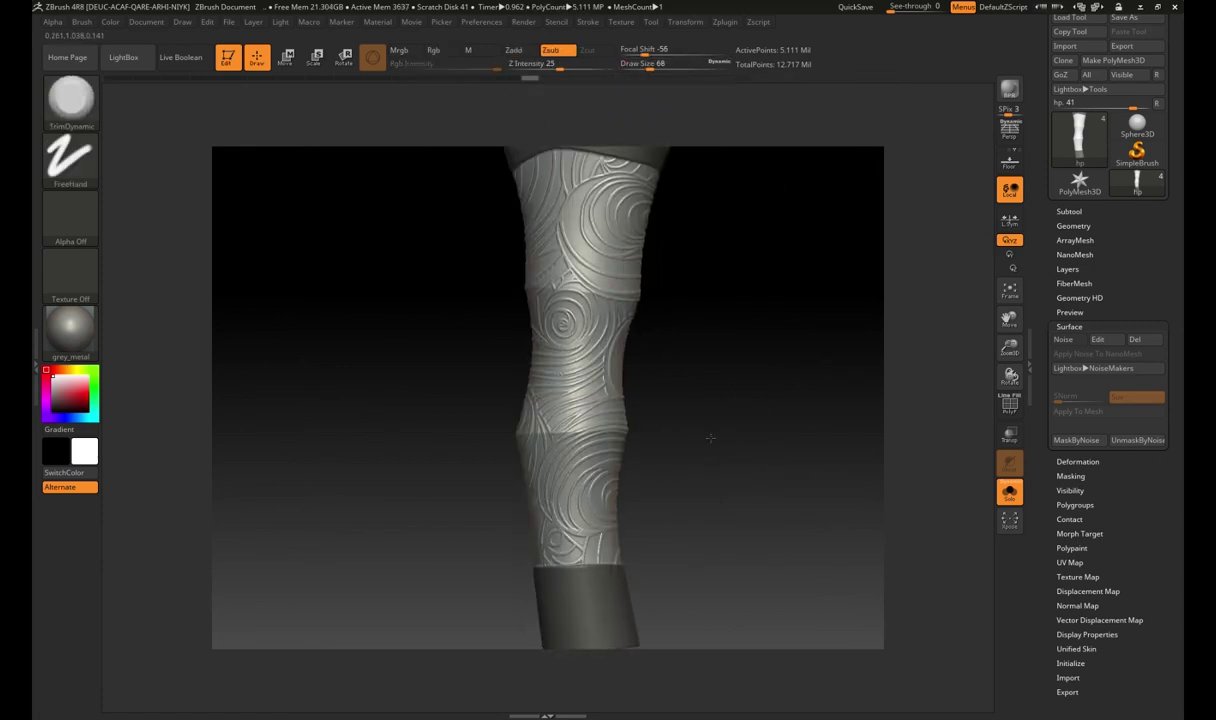
pyautogui.moveTo(738, 434); pyautogui.dragTo(700, 470)
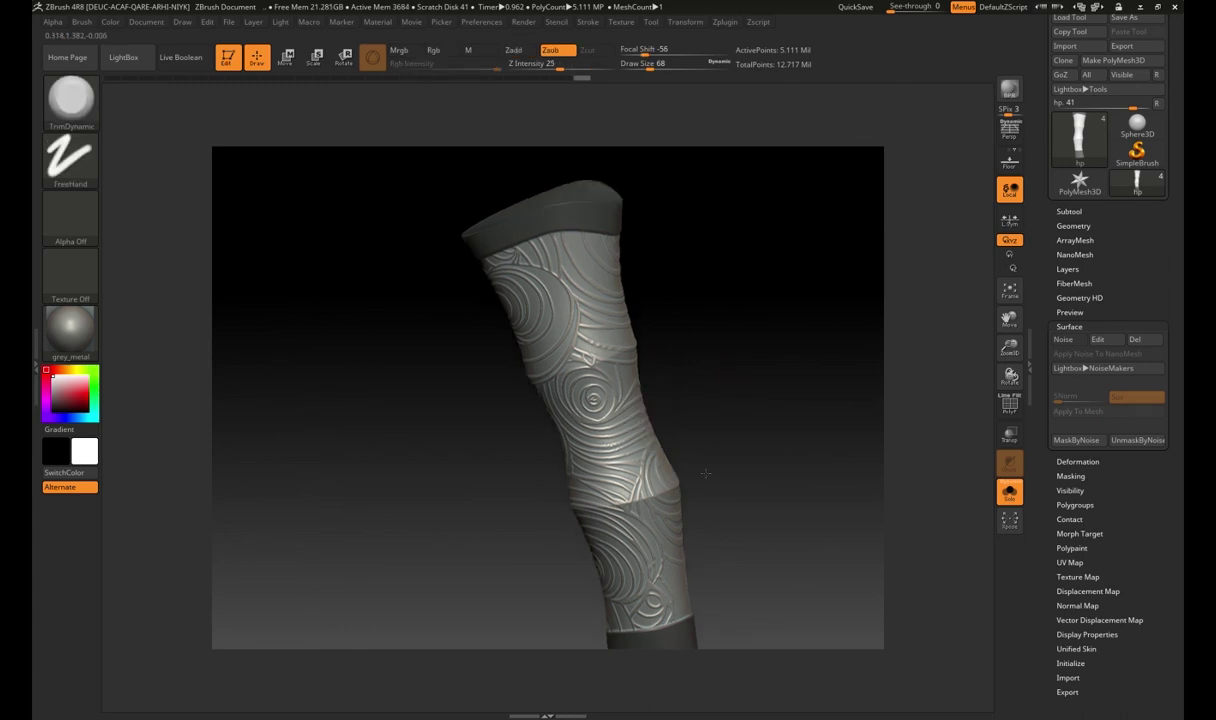
pyautogui.moveTo(700, 470)
pyautogui.mouseDown()
pyautogui.moveTo(535, 450)
pyautogui.moveTo(770, 363)
pyautogui.mouseUp()
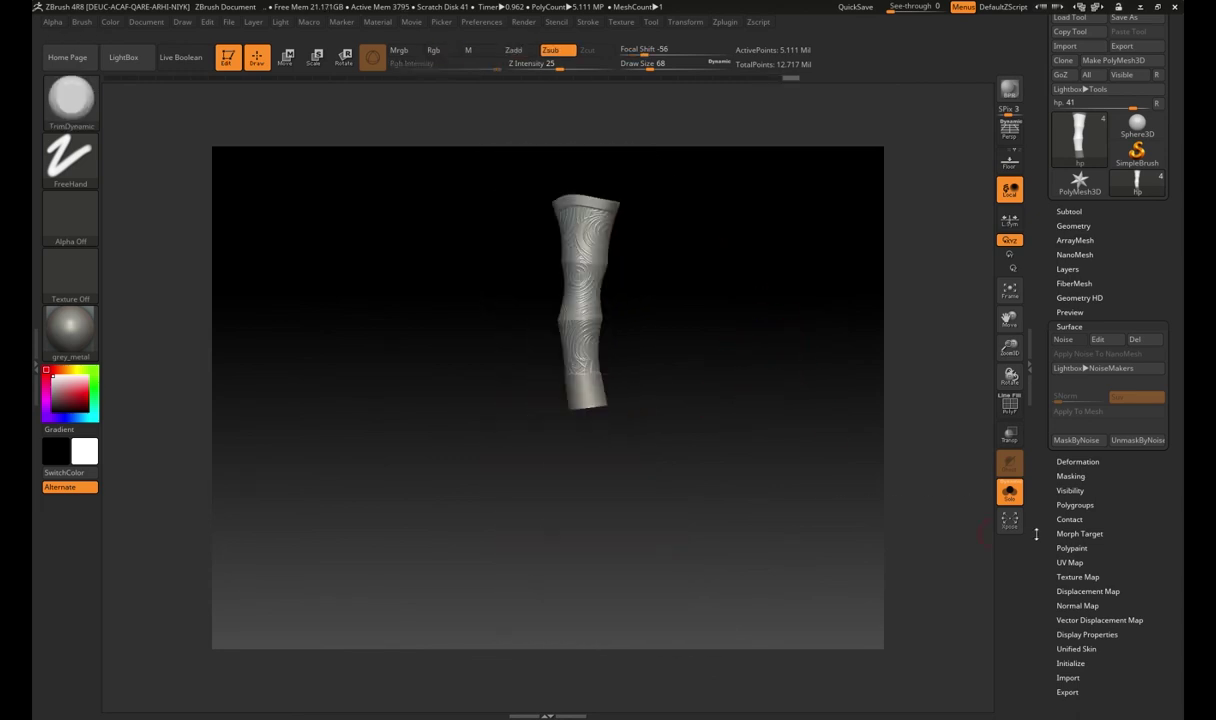
# Step: Select the pommel's hp2 cylinder collar, Solo it, and subdivide it to level 3
pyautogui.click(1009, 491)
pyautogui.moveTo(749, 497)
pyautogui.mouseDown()
pyautogui.moveTo(724, 366)
pyautogui.moveTo(812, 395)
pyautogui.mouseUp()
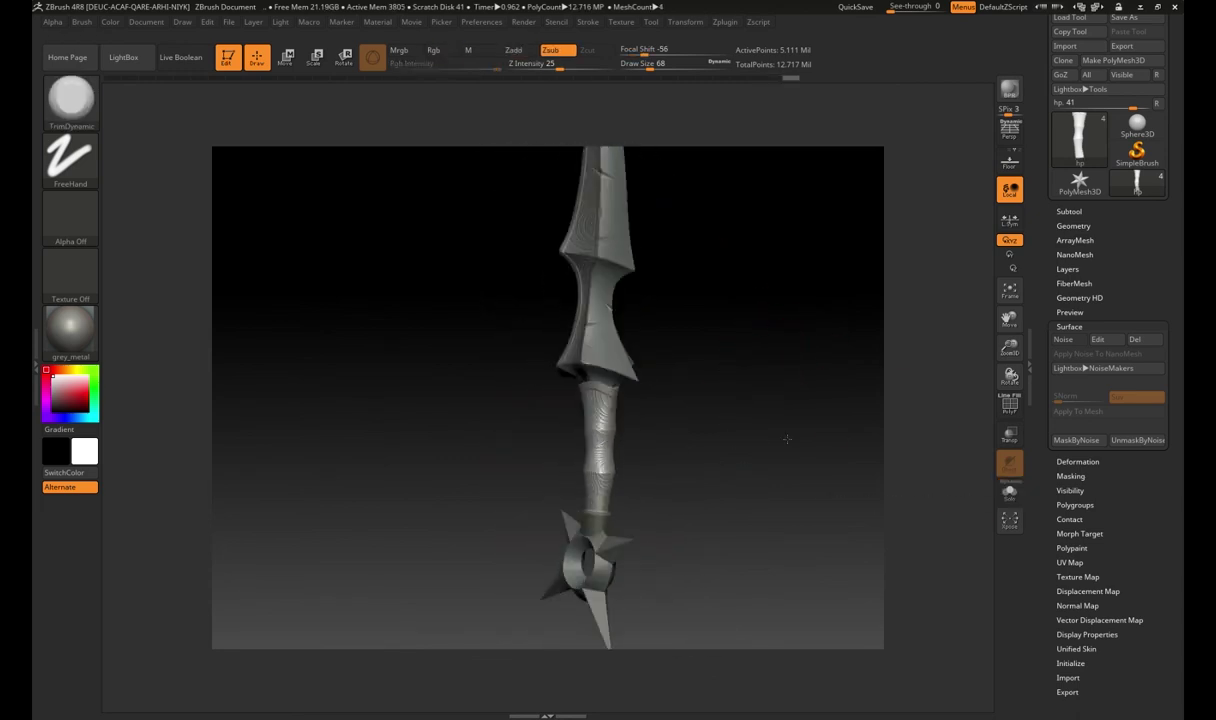
pyautogui.moveTo(803, 550); pyautogui.dragTo(689, 263)
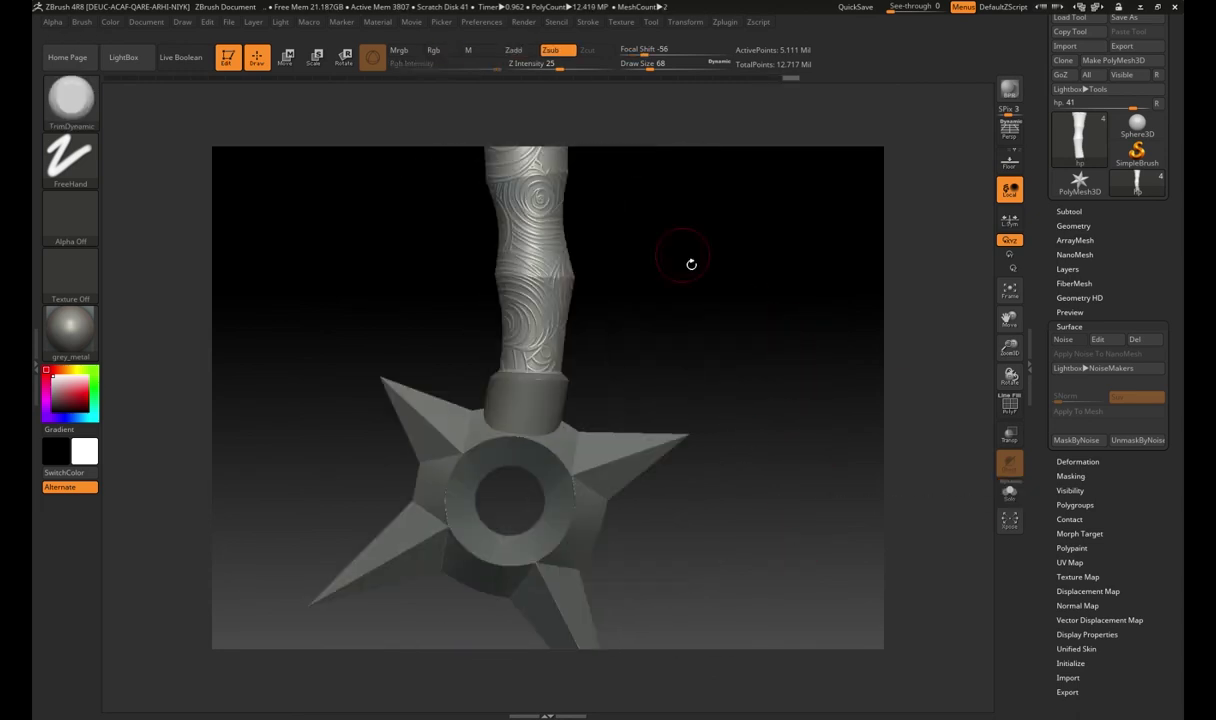
pyautogui.keyDown('alt'); pyautogui.click(590, 390); pyautogui.keyUp('alt')
pyautogui.click(1009, 491)
pyautogui.click(1073, 225)
pyautogui.hotkey('ctrl', 'd')
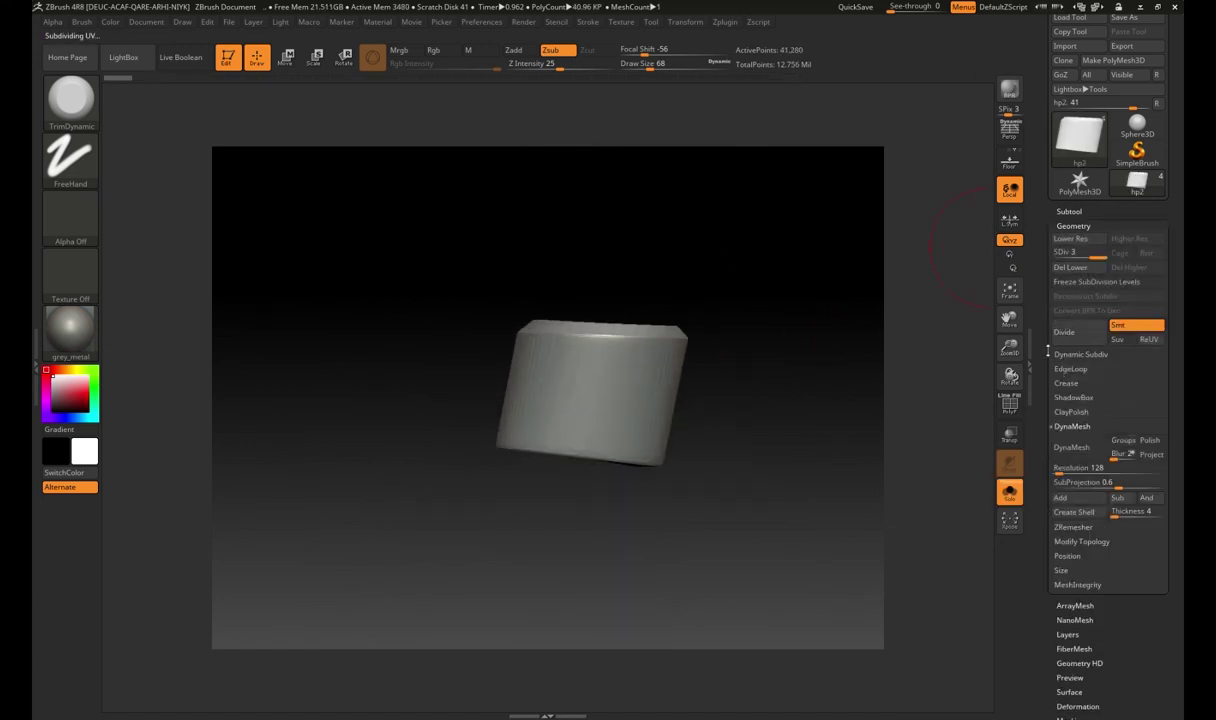
# Step: Subdivide the hp2 collar again to about 2.6 million points and orbit to check it
pyautogui.moveTo(850, 307); pyautogui.dragTo(720, 160)
pyautogui.click(685, 21)
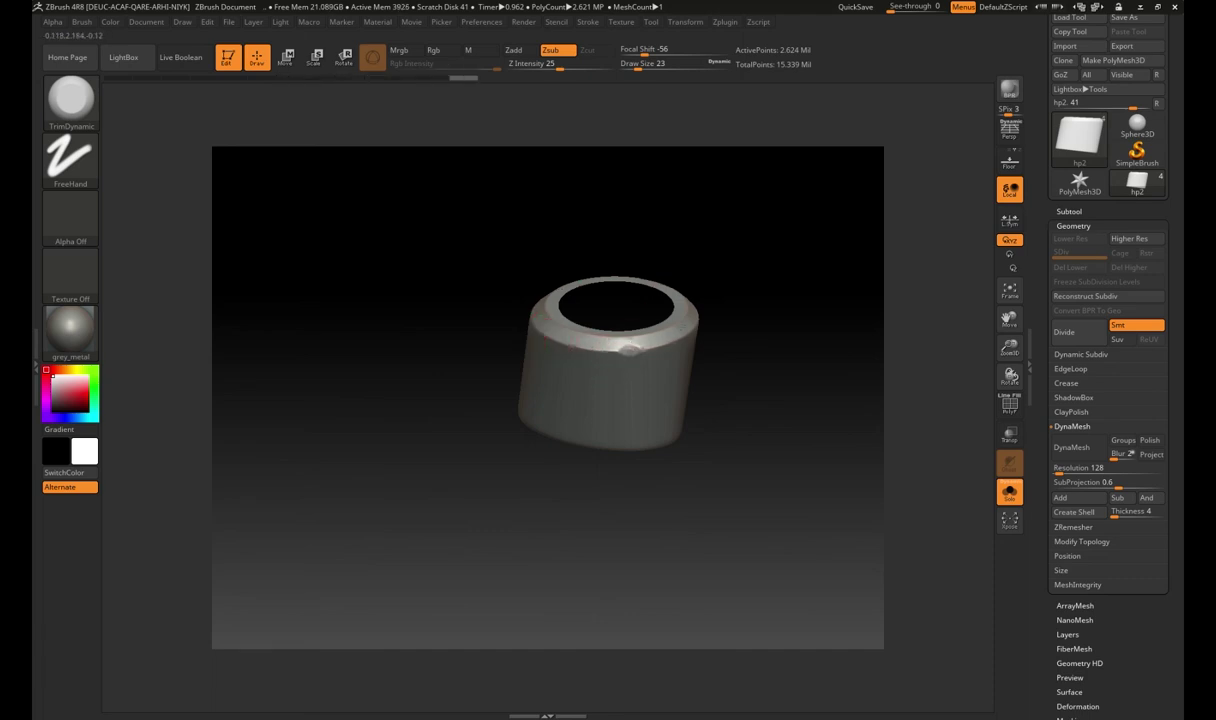
pyautogui.moveTo(628, 348); pyautogui.dragTo(544, 301, button='right')
pyautogui.moveTo(613, 360)
pyautogui.mouseDown(button='right')
pyautogui.moveTo(558, 404)
pyautogui.moveTo(557, 353)
pyautogui.mouseUp(button='right')
pyautogui.moveTo(426, 481); pyautogui.dragTo(520, 400, button='right')
# Step: Select the spiked ring hp3, Solo it, and subdivide it to 4.718 million points
pyautogui.click(1009, 492)
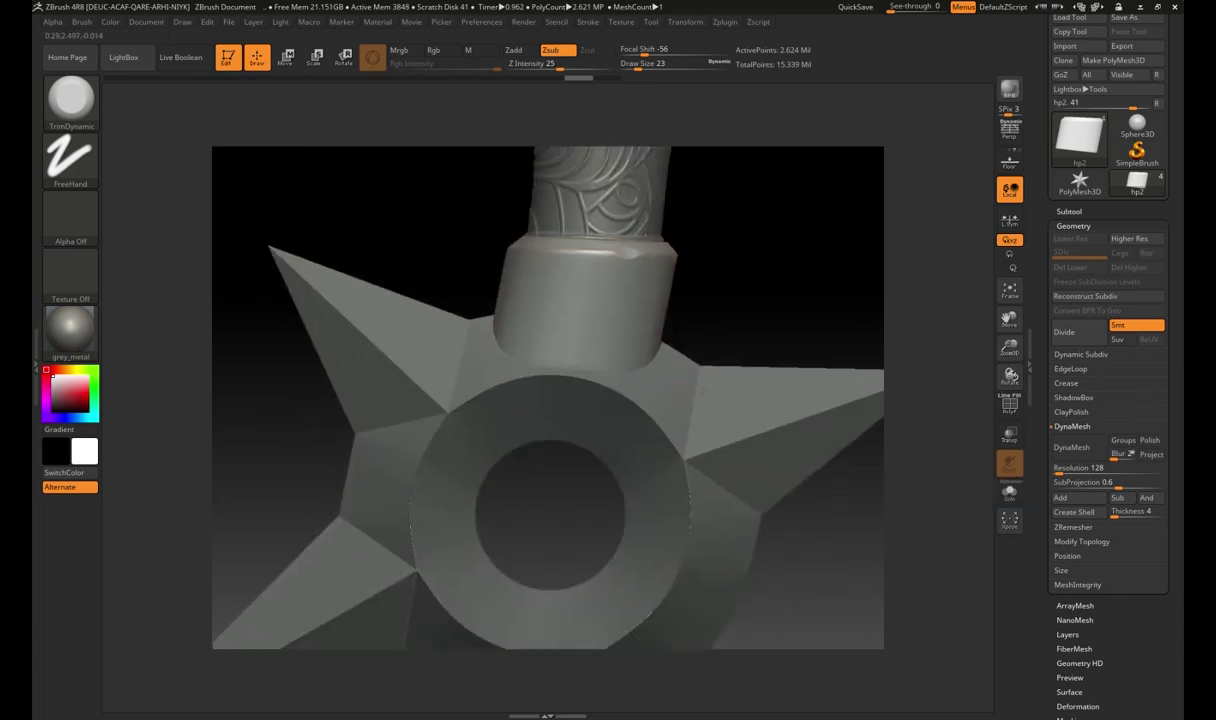
pyautogui.click(1009, 492)
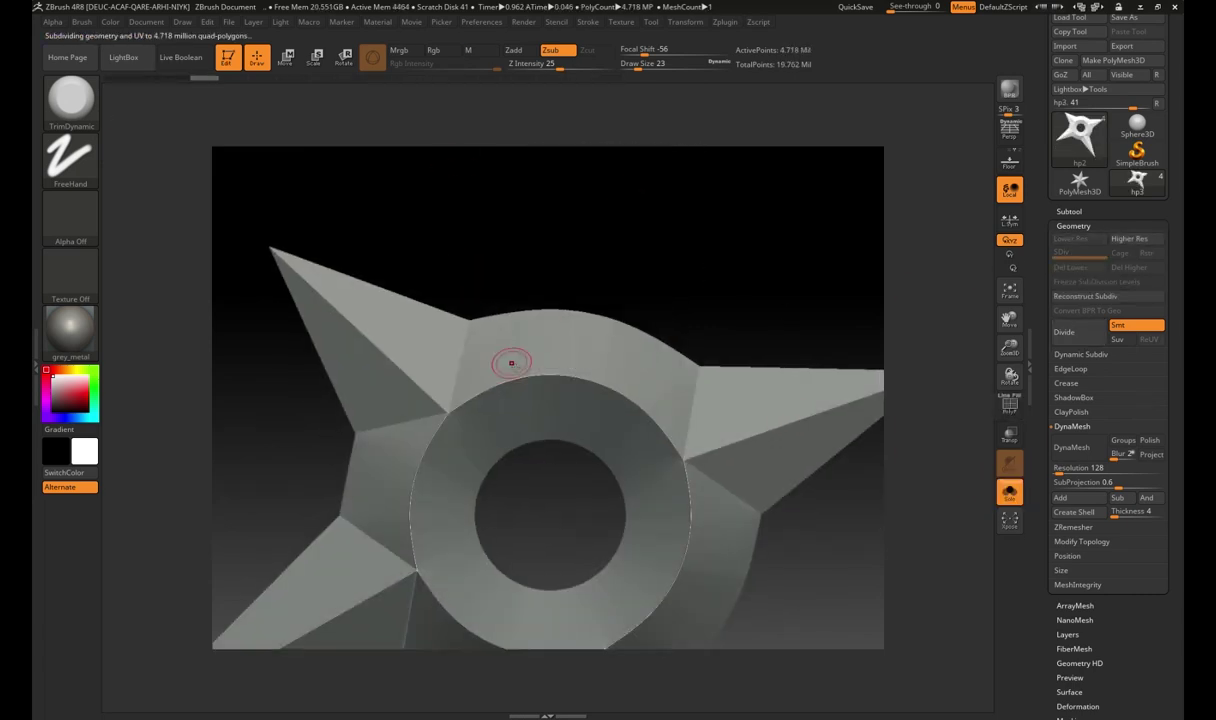
pyautogui.click(685, 21)
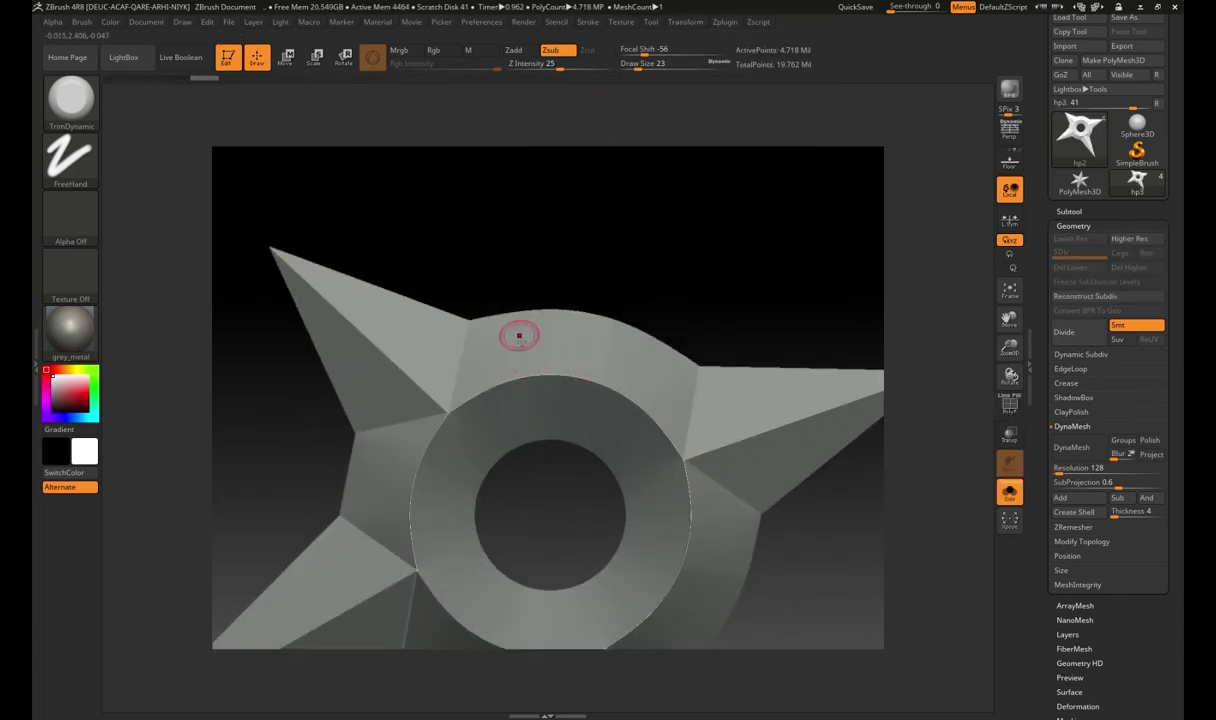
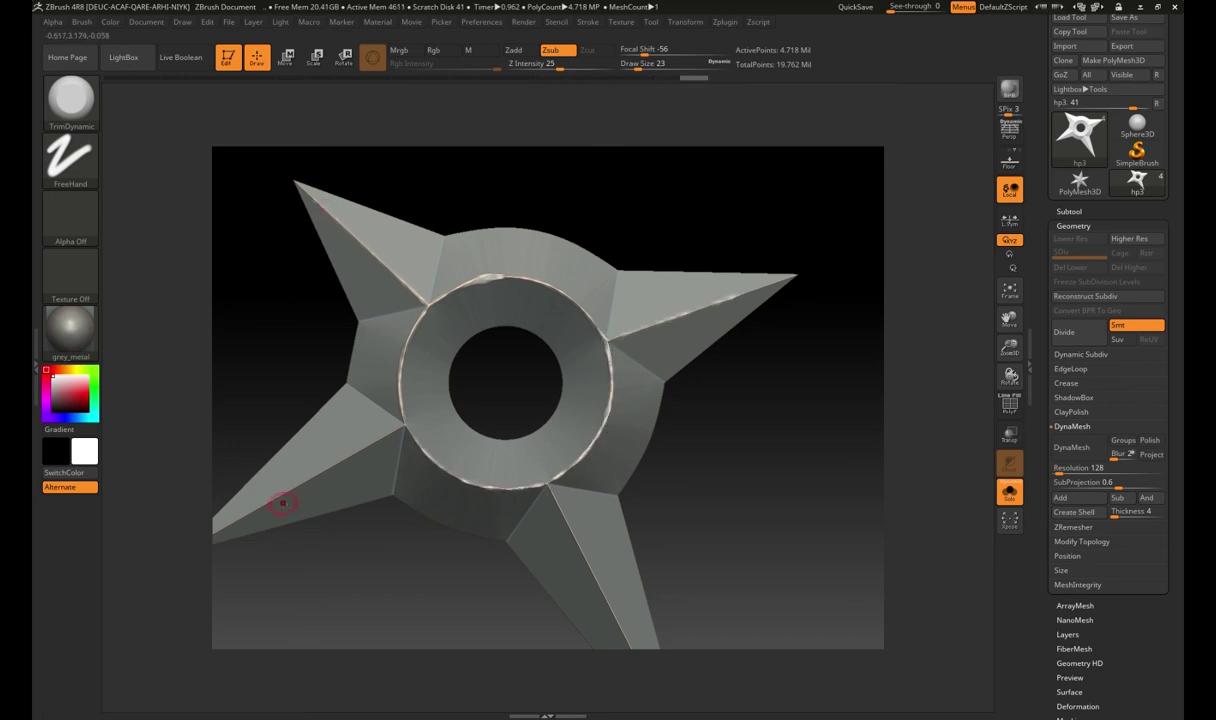
# Step: Raise Z Intensity to 31 and carve a slash mark into the star pommel's left blade
pyautogui.moveTo(588, 400); pyautogui.dragTo(860, 275)
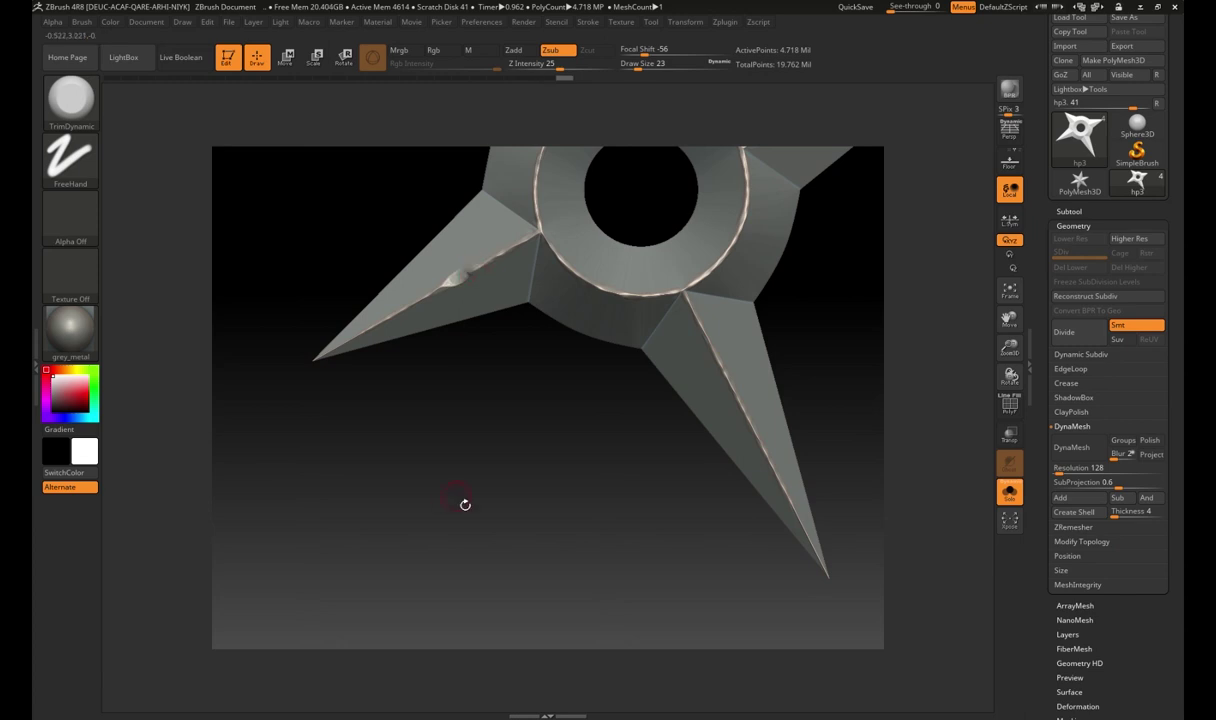
pyautogui.press('f')
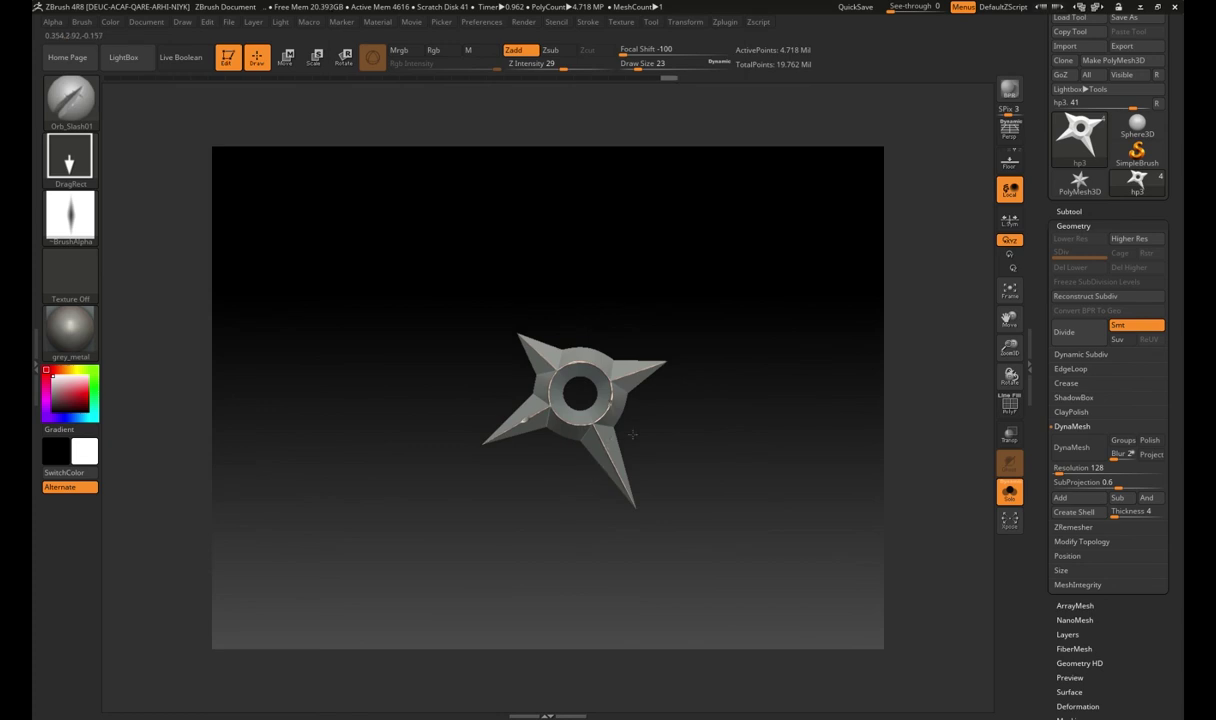
pyautogui.moveTo(570, 68); pyautogui.dragTo(577, 68)
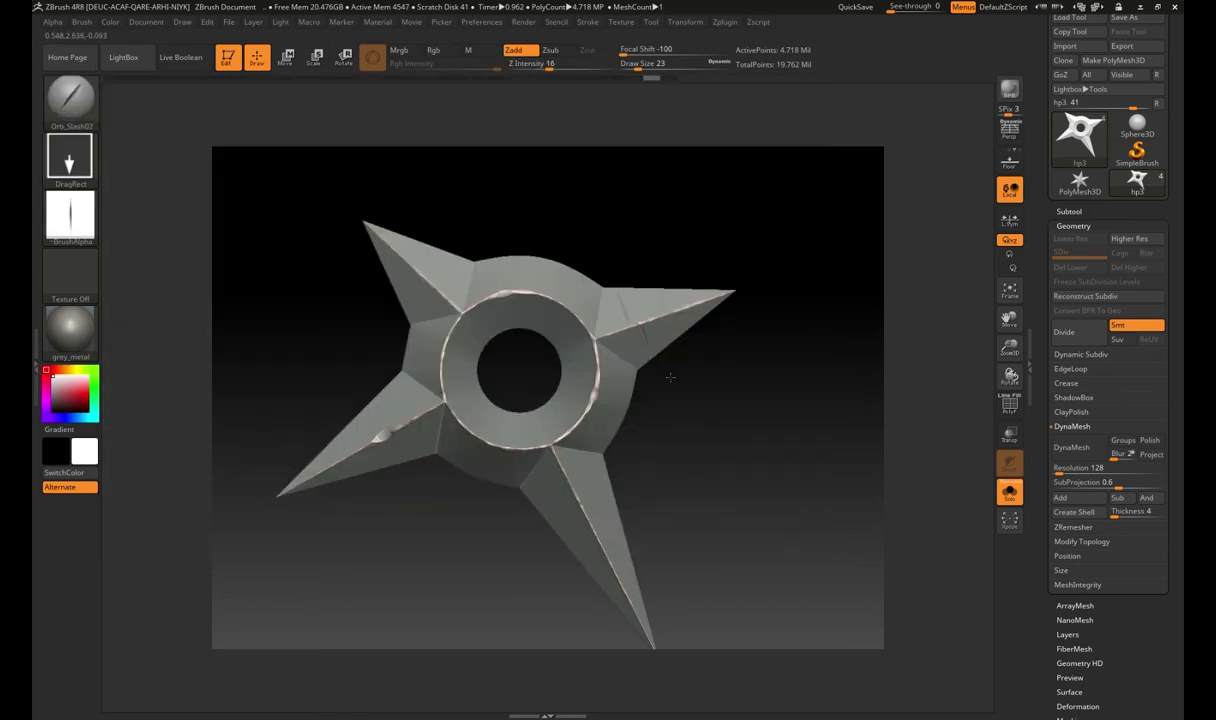
pyautogui.click(70, 97)
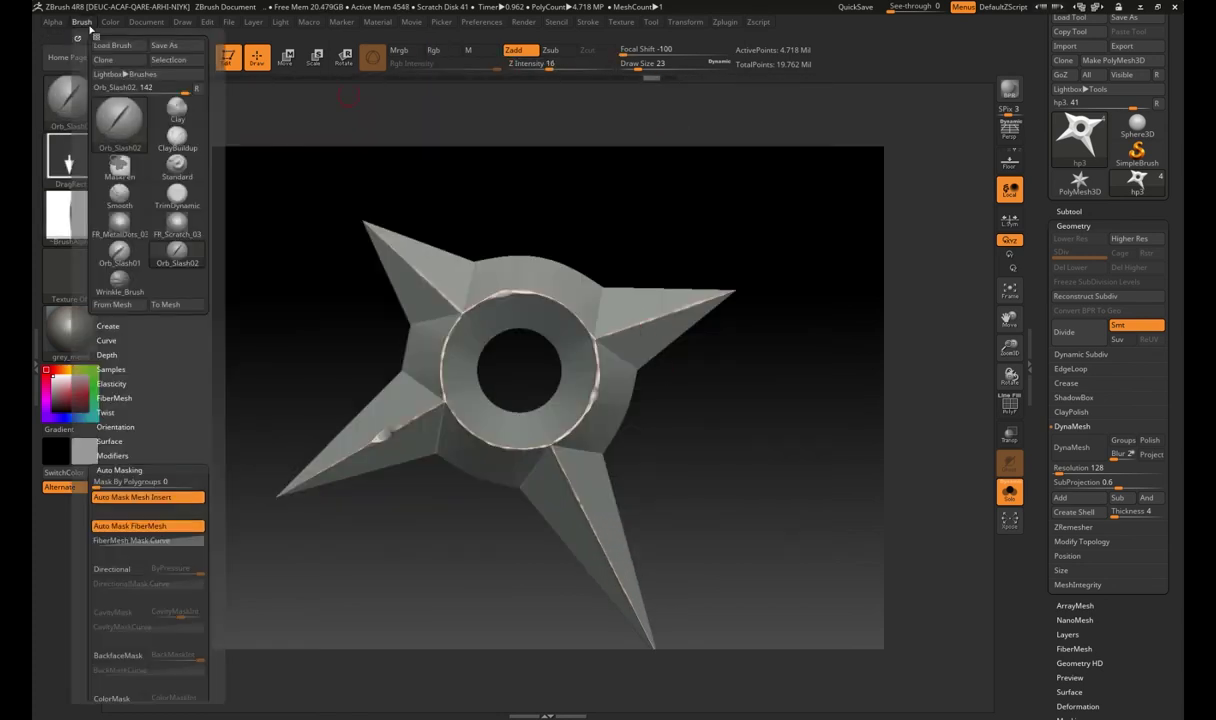
pyautogui.moveTo(432, 336); pyautogui.dragTo(406, 344)
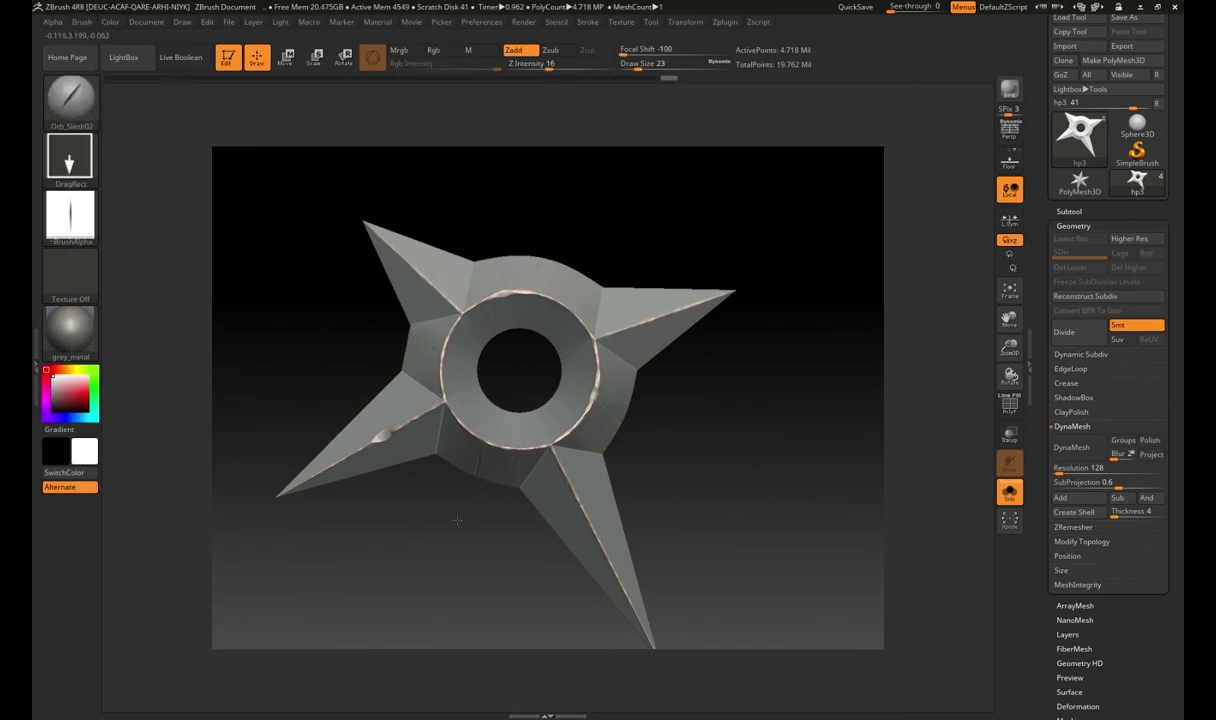
# Step: Carve a slash groove into the lower-right blade with the Orb_Slash01 brush
pyautogui.moveTo(431, 512)
pyautogui.mouseDown()
pyautogui.moveTo(825, 475)
pyautogui.moveTo(668, 288)
pyautogui.mouseUp()
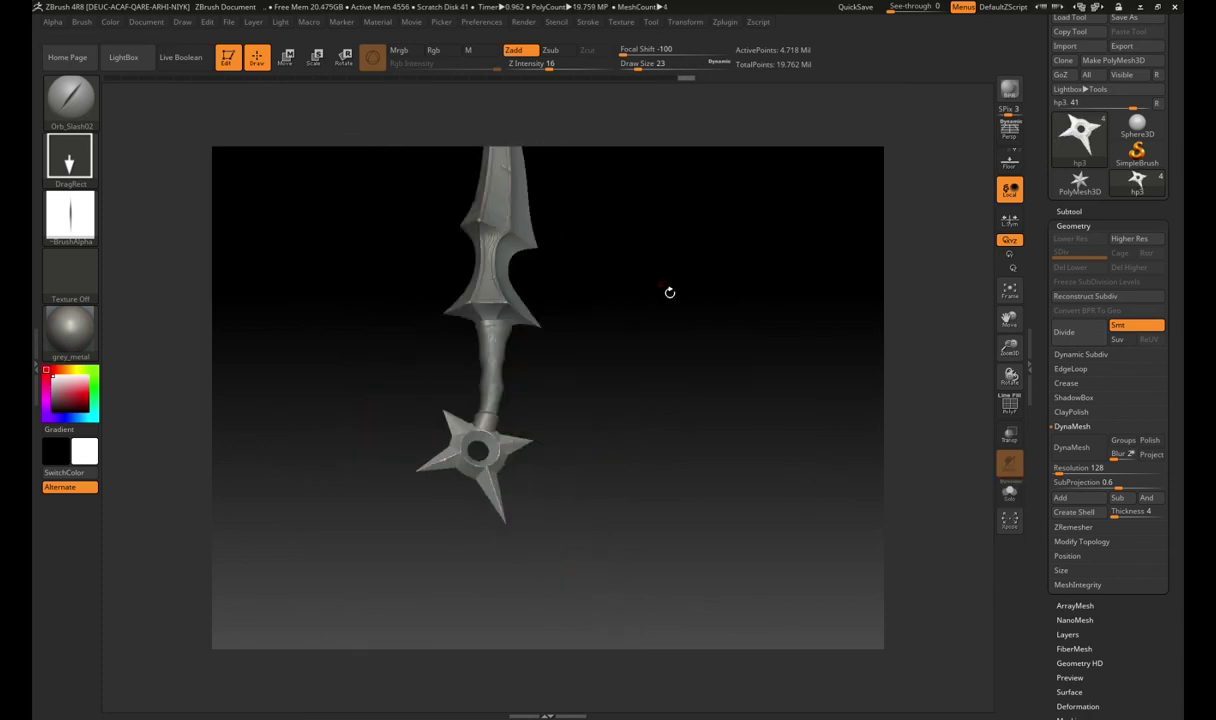
pyautogui.press('b')
pyautogui.click(605, 110)
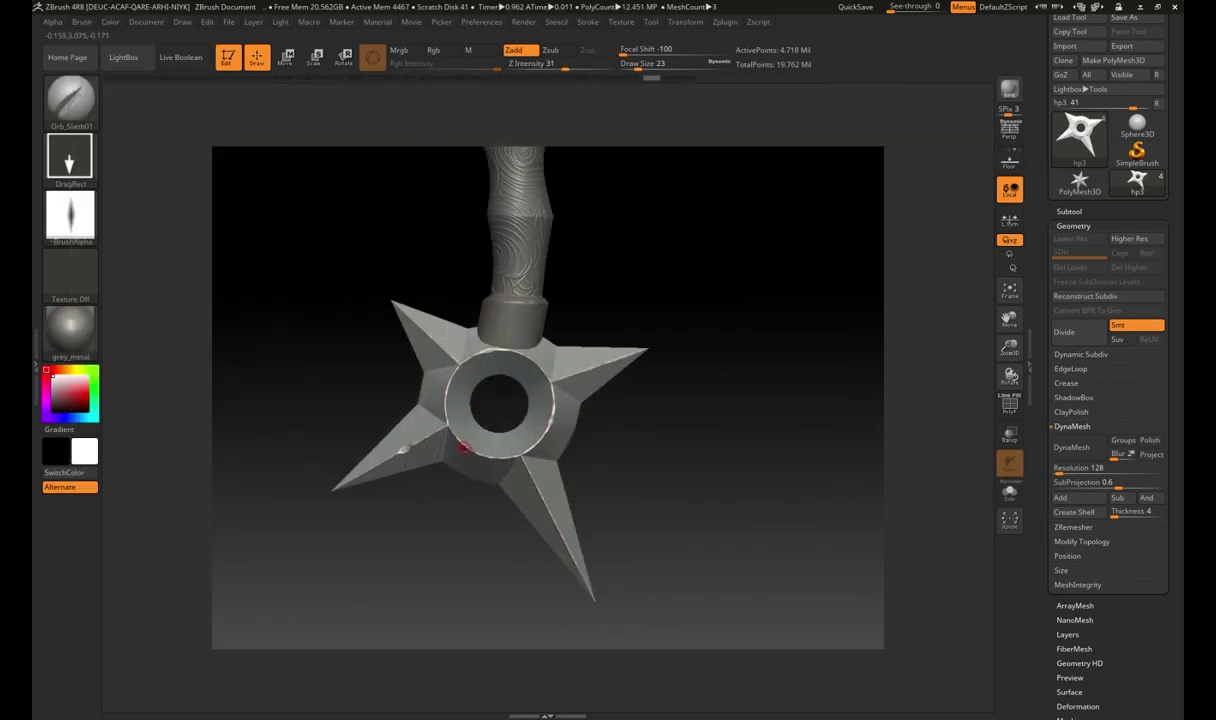
pyautogui.moveTo(521, 475); pyautogui.dragTo(547, 512)
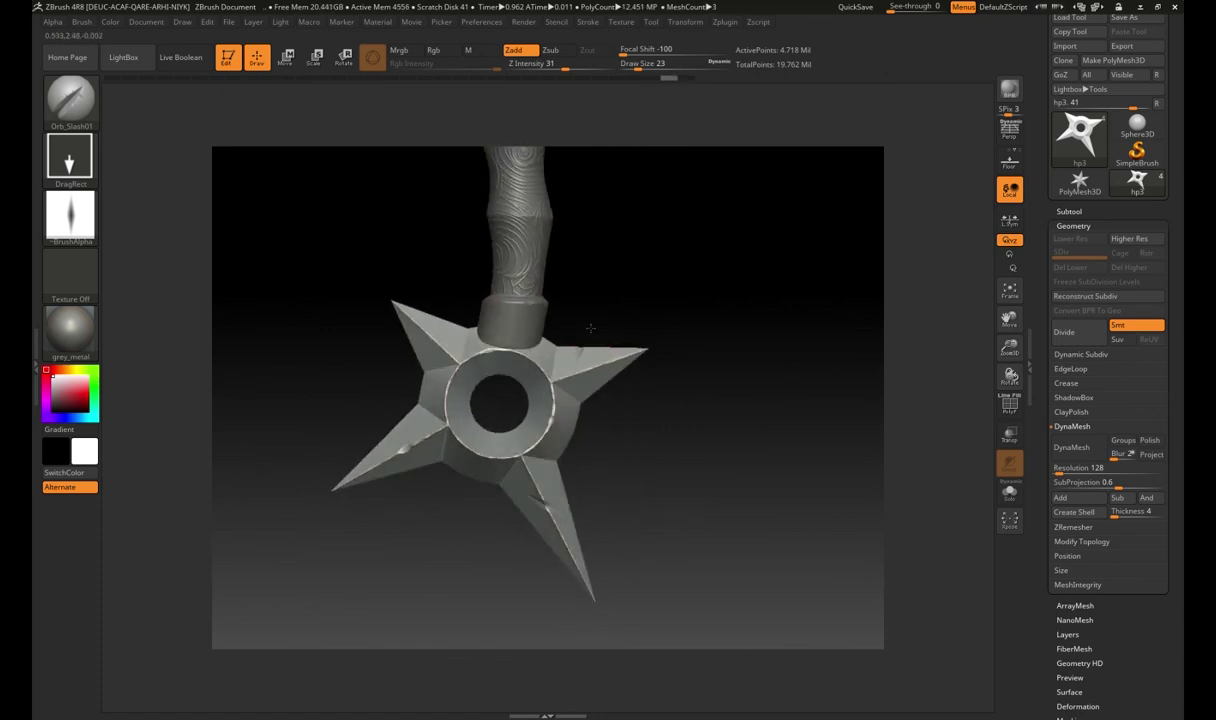
pyautogui.keyDown('alt'); pyautogui.moveTo(646, 307); pyautogui.dragTo(651, 461); pyautogui.keyUp('alt')
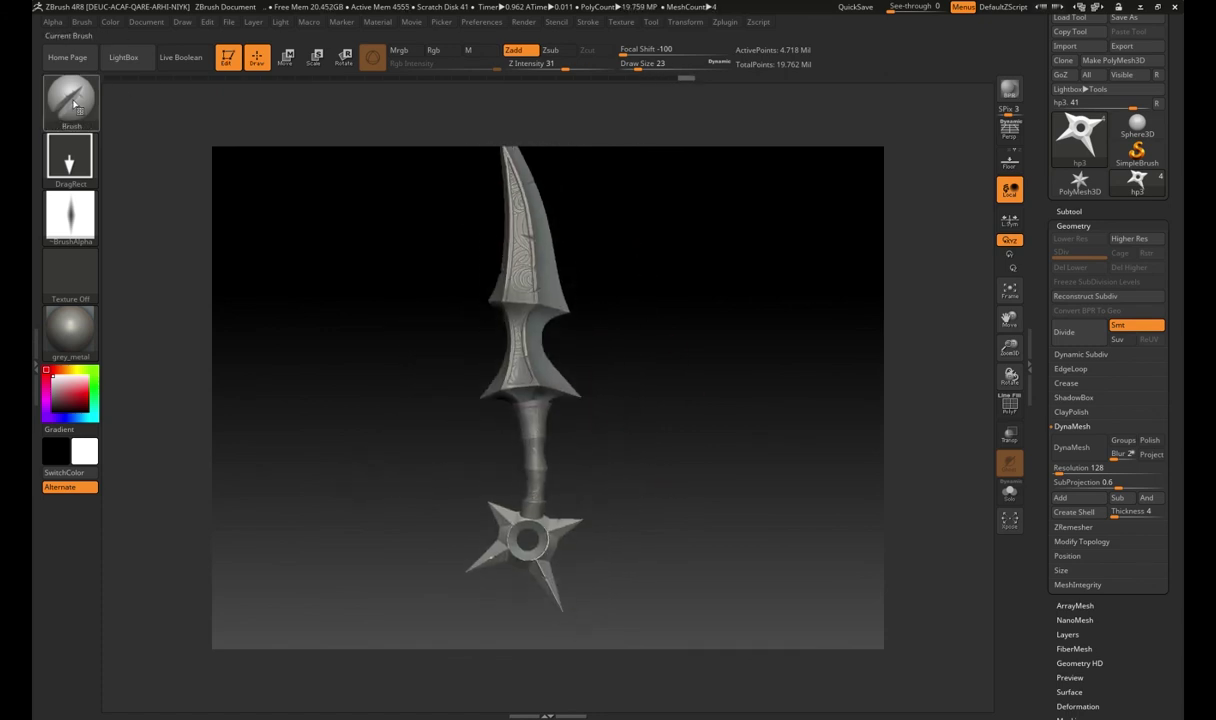
# Step: Select the TrimDynamic brush, inspect the pommel in Solo, then bring up the brush library
pyautogui.click(72, 104)
pyautogui.press('t')
pyautogui.press('d')
pyautogui.click(1010, 490)
pyautogui.press('f')
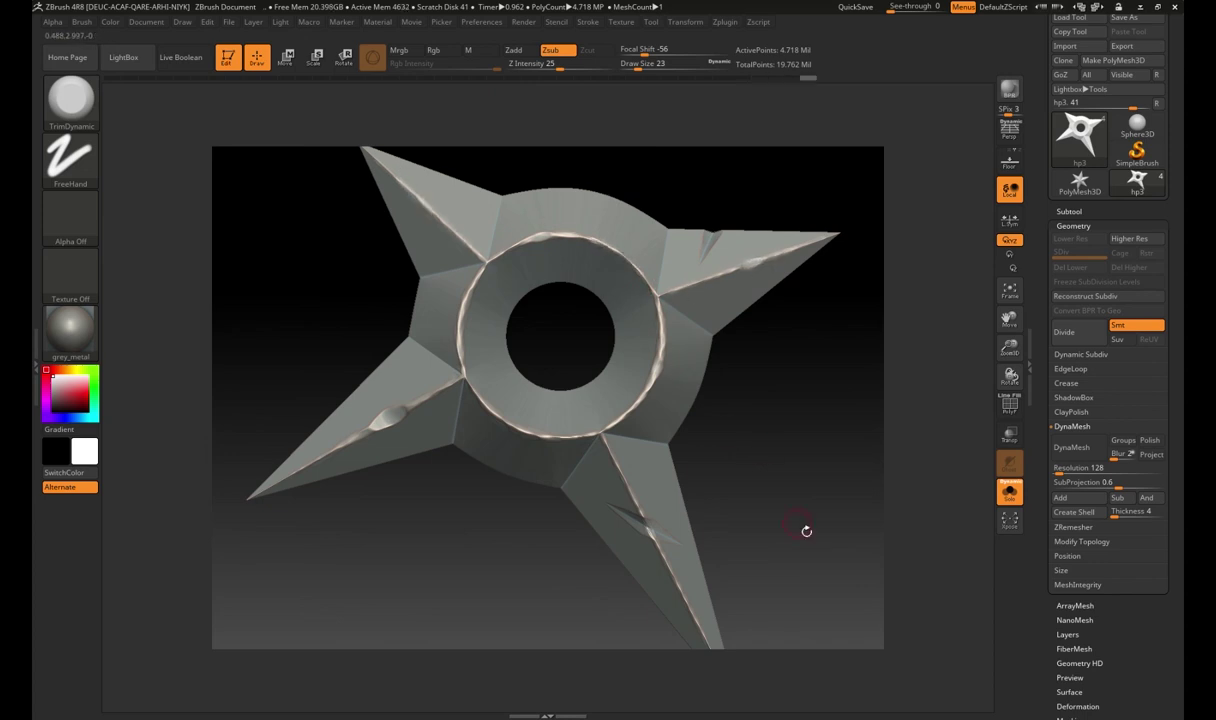
pyautogui.moveTo(727, 461); pyautogui.dragTo(728, 370)
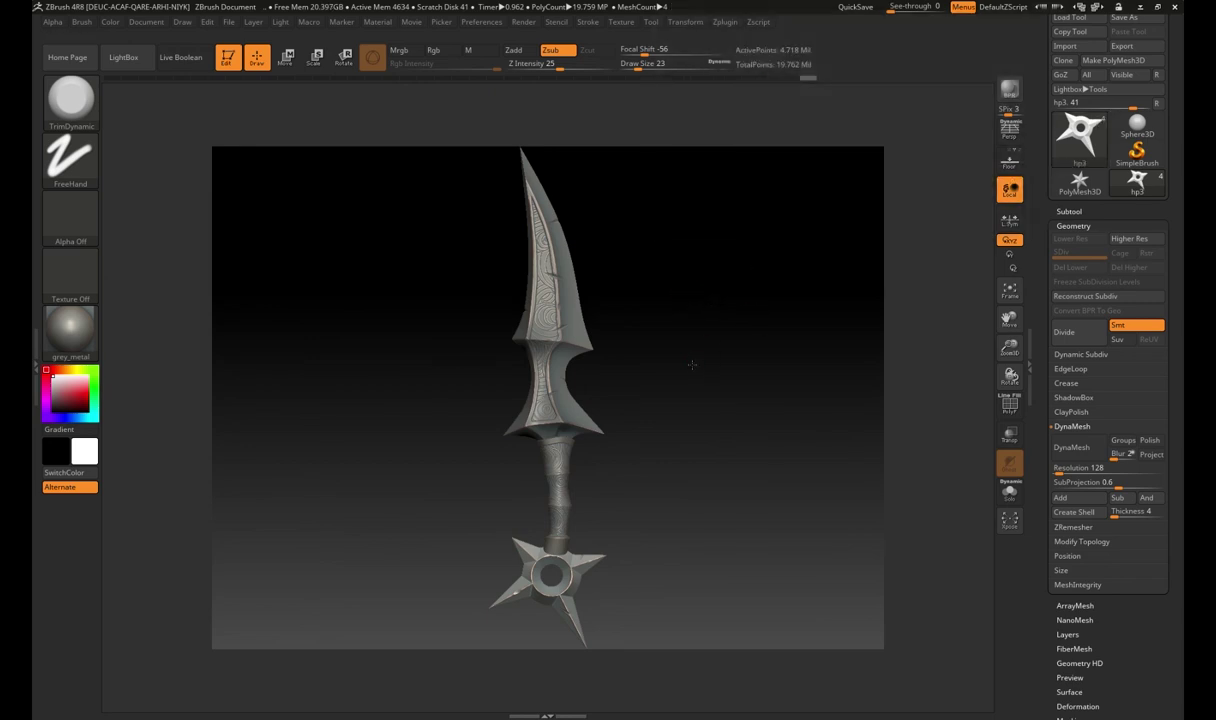
pyautogui.press('f')
pyautogui.click(70, 98)
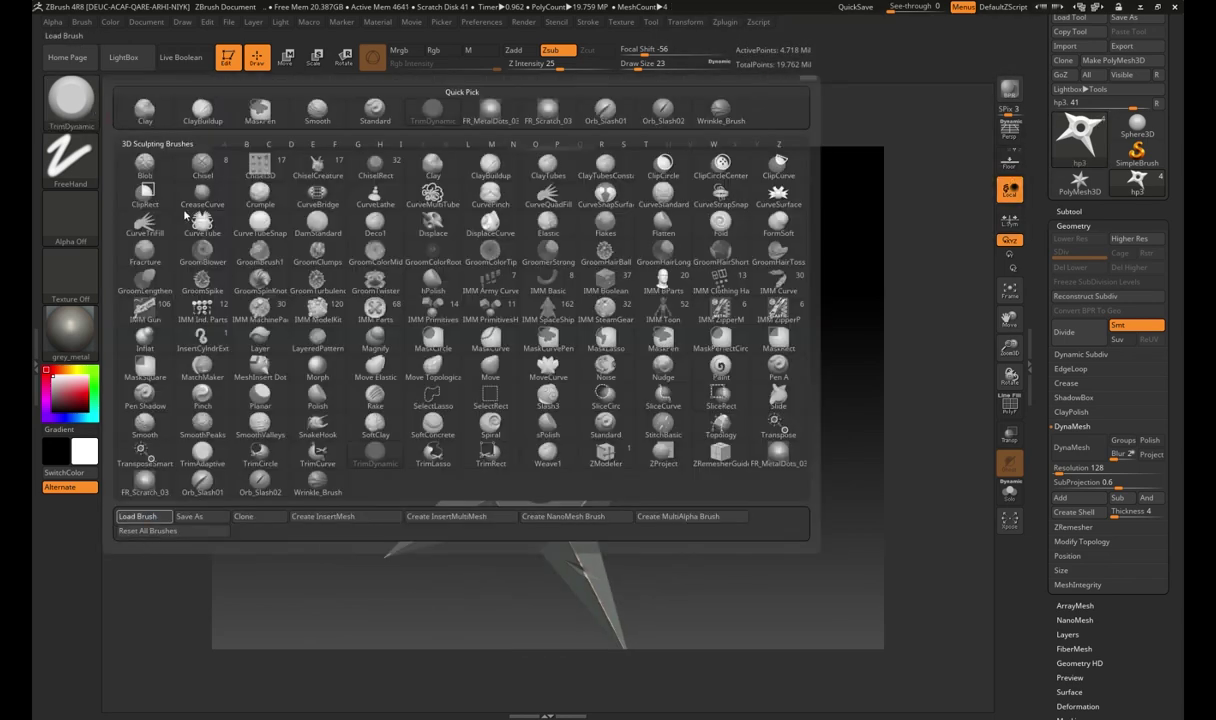
# Step: Load the FR_Metal_01 brush and turn the star pommel face-on
pyautogui.click(184, 116)
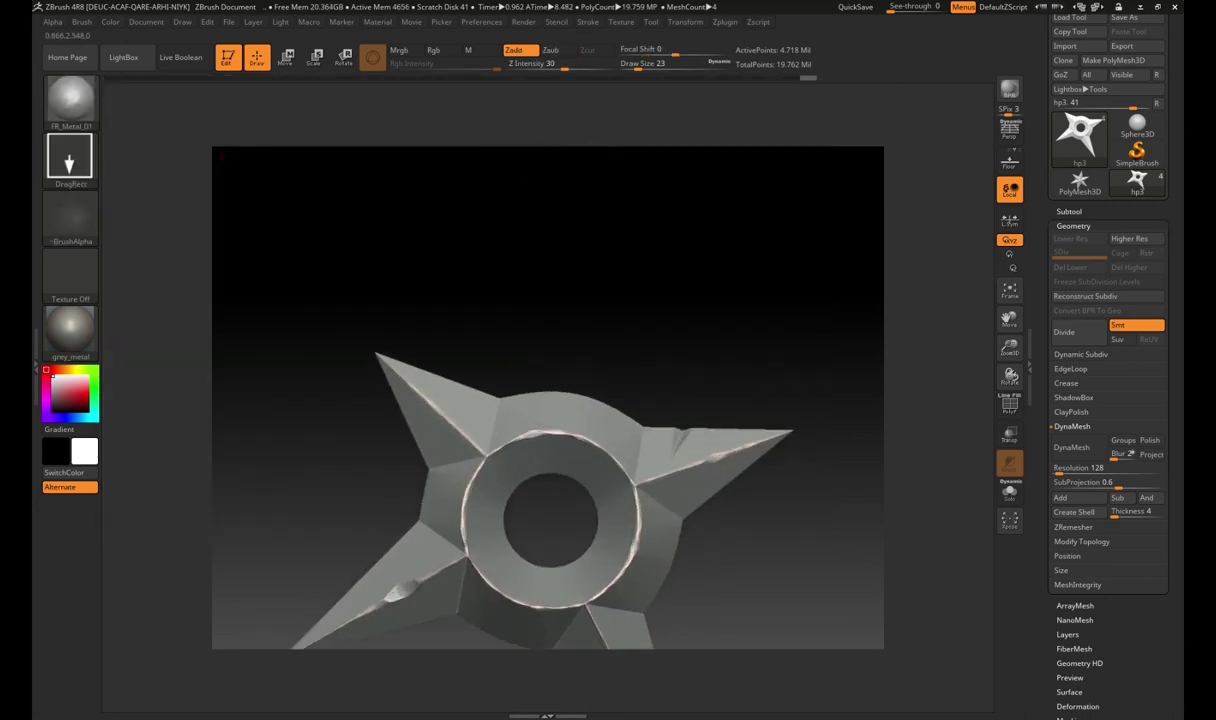
pyautogui.moveTo(650, 360); pyautogui.dragTo(718, 362)
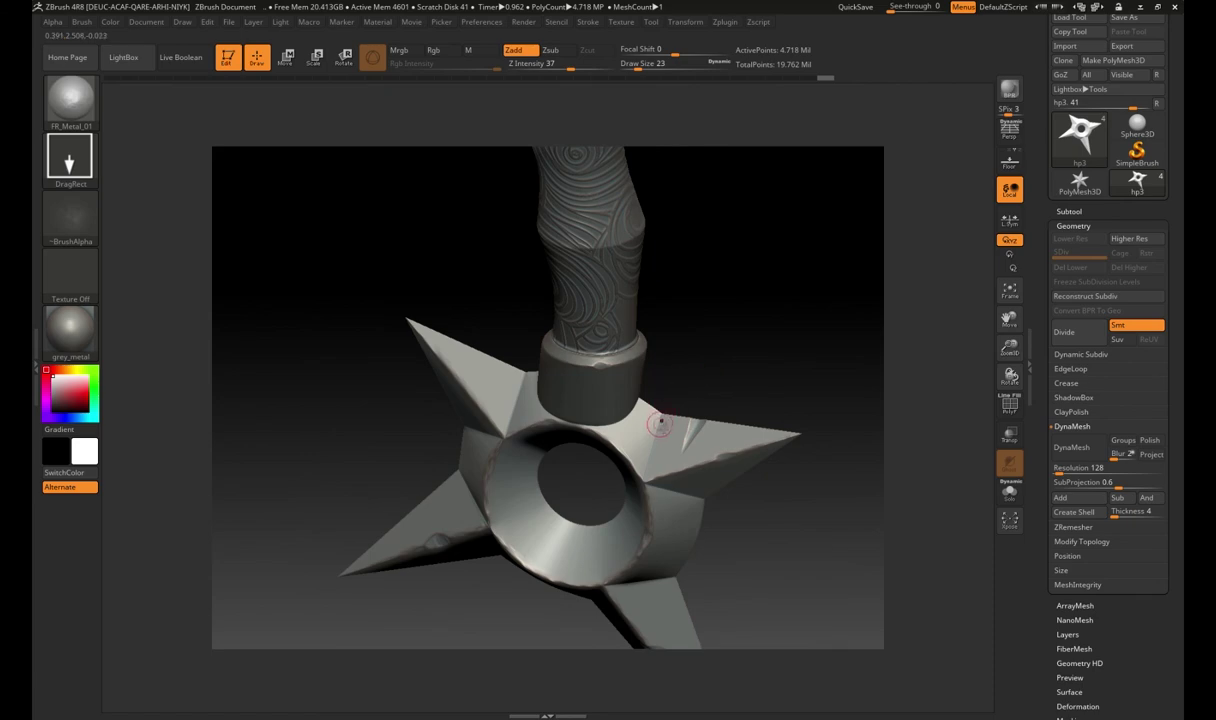
pyautogui.moveTo(497, 168); pyautogui.dragTo(427, 457)
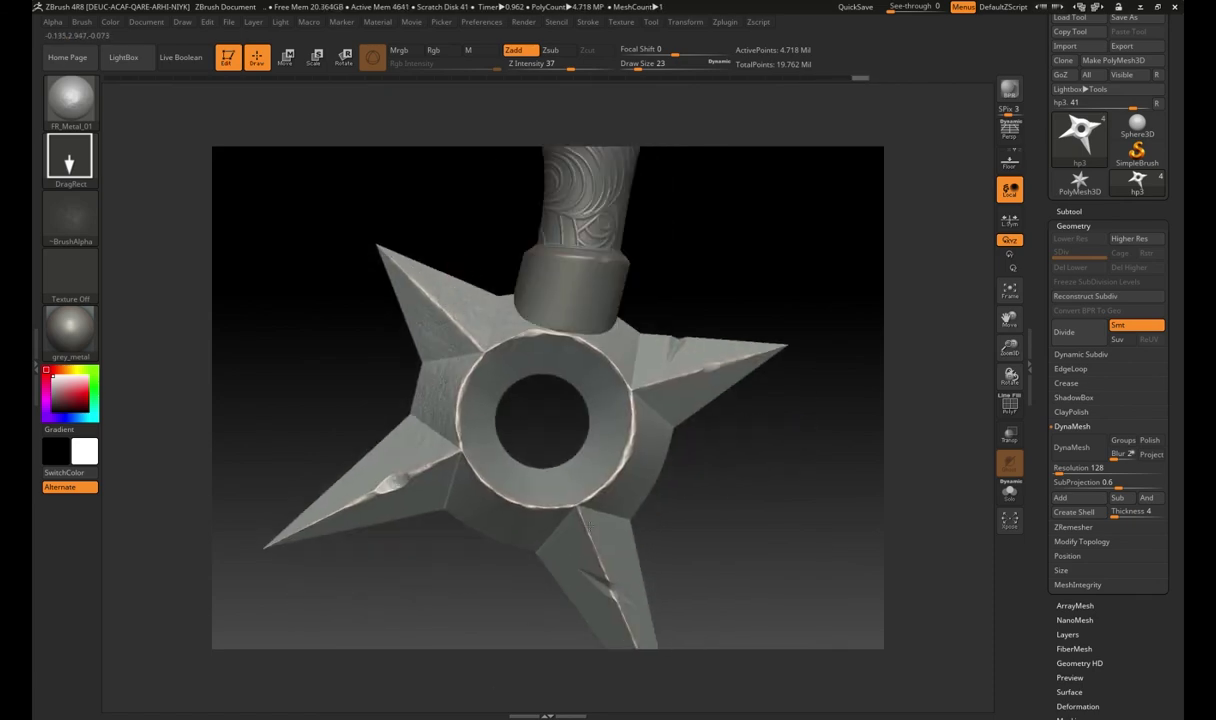
pyautogui.moveTo(749, 223); pyautogui.dragTo(733, 231)
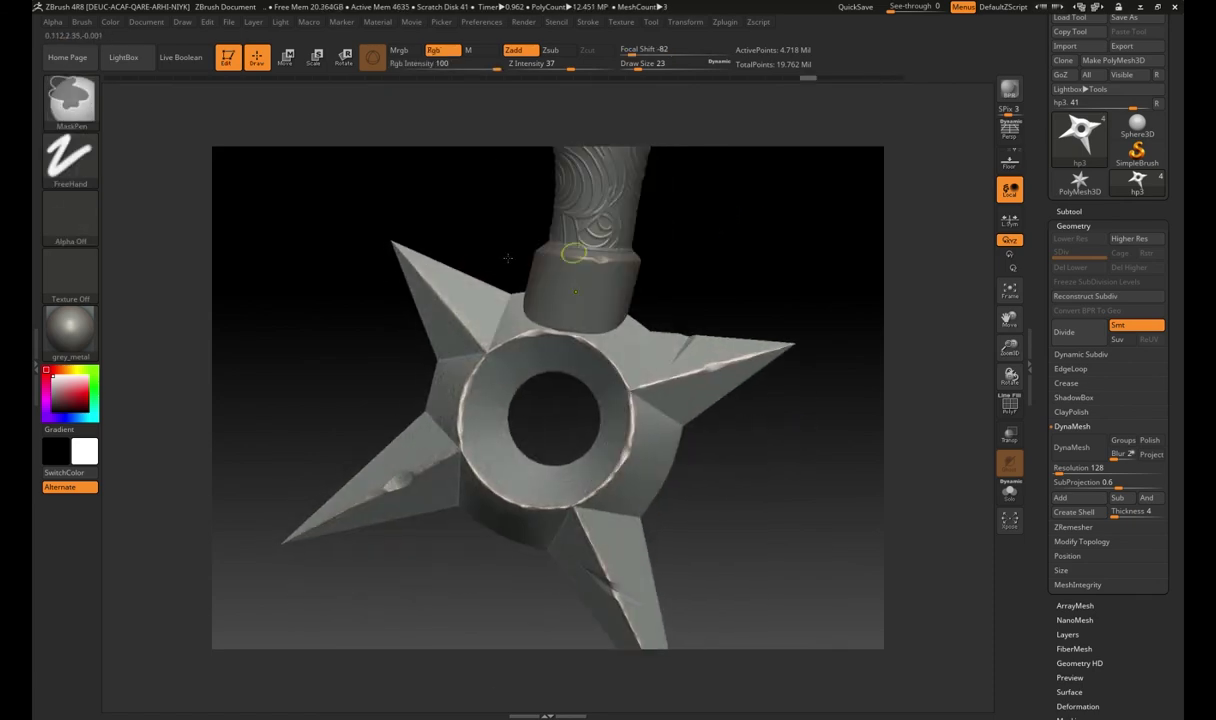
# Step: Stamp metal detail on the handle collar and star pommel with FR_MetalDots_03
pyautogui.press('b')
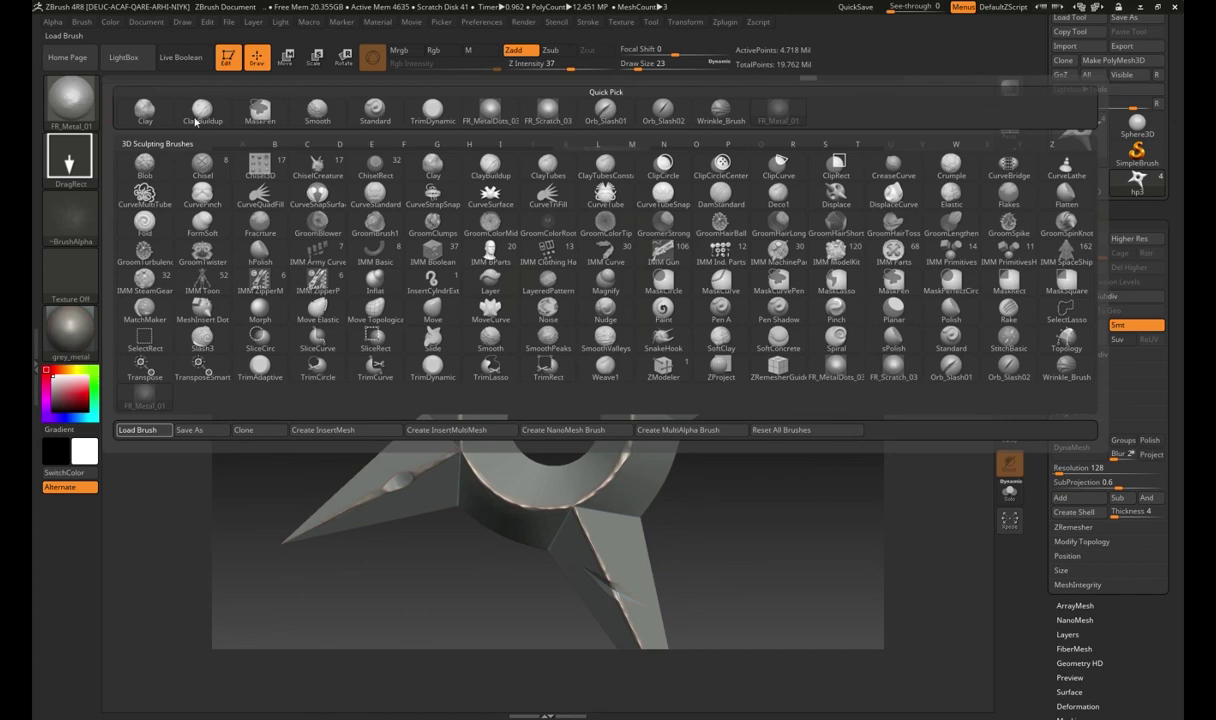
pyautogui.click(489, 110)
pyautogui.keyDown('alt'); pyautogui.click(575, 280); pyautogui.keyUp('alt')
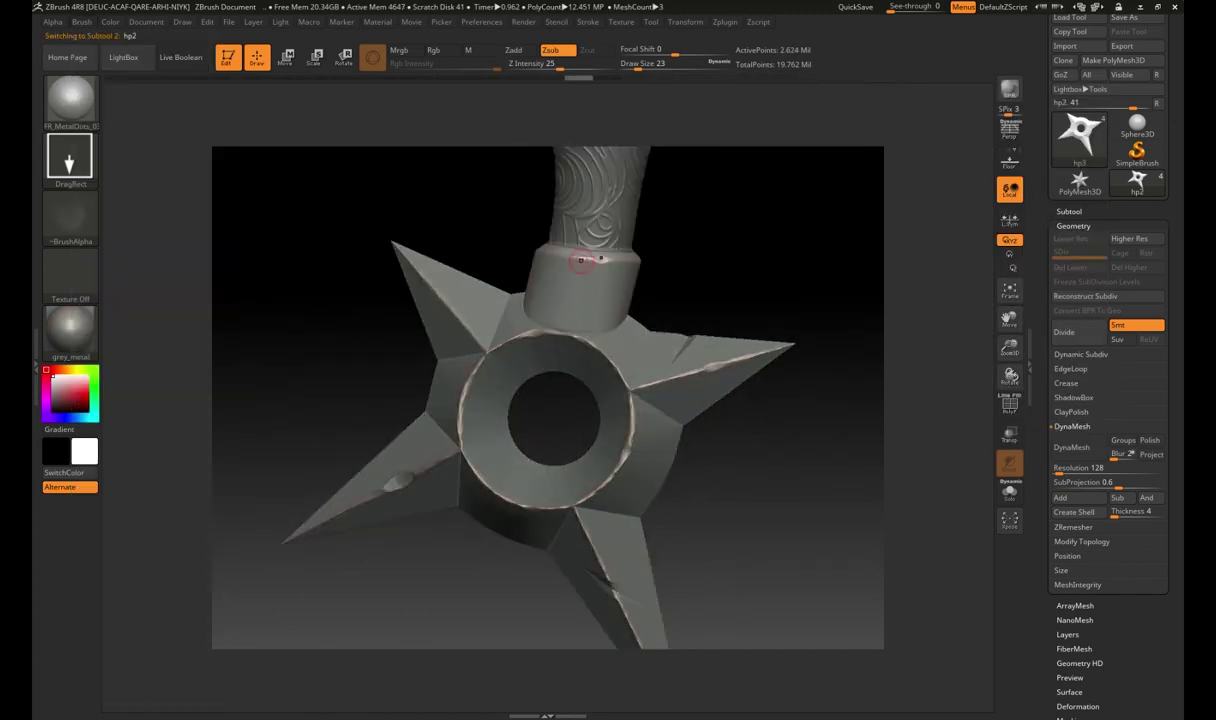
pyautogui.moveTo(738, 442)
pyautogui.mouseDown()
pyautogui.moveTo(782, 320)
pyautogui.moveTo(516, 285)
pyautogui.mouseUp()
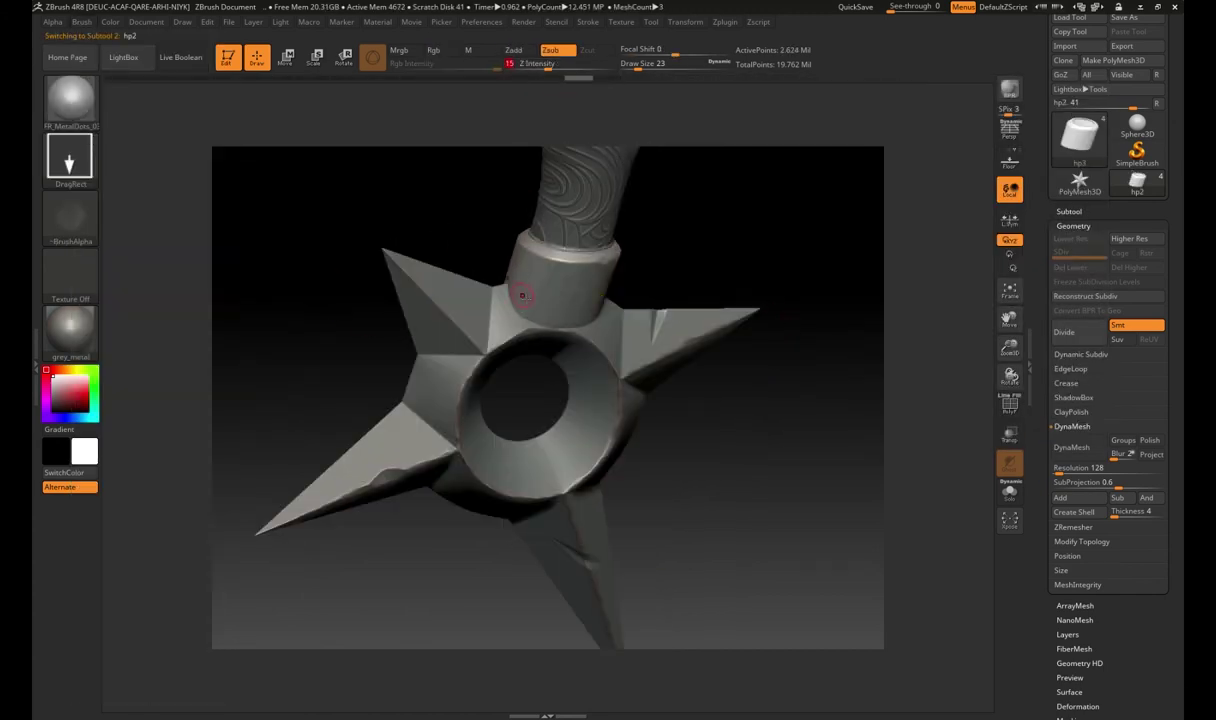
pyautogui.moveTo(848, 143); pyautogui.dragTo(760, 330)
pyautogui.keyDown('alt'); pyautogui.click(660, 420); pyautogui.keyUp('alt')
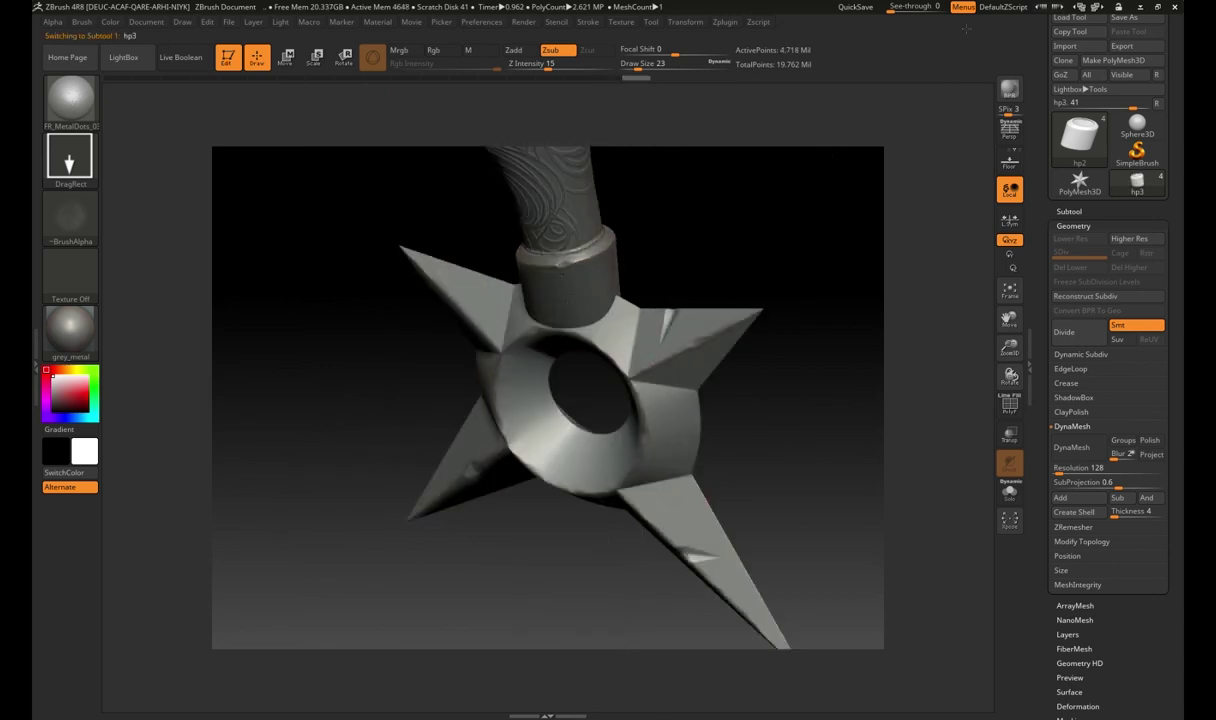
# Step: Orbit around the pommel, guard and blade to review the added metal dents
pyautogui.moveTo(787, 411); pyautogui.dragTo(623, 421)
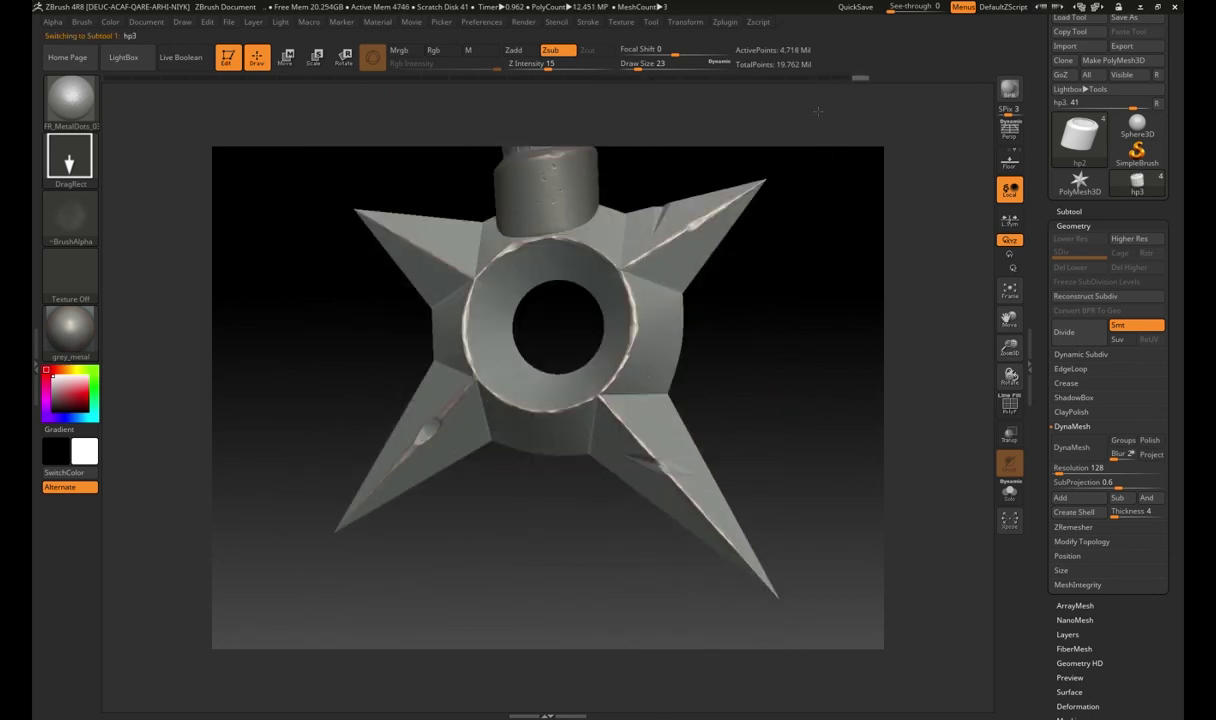
pyautogui.moveTo(818, 112); pyautogui.dragTo(615, 412)
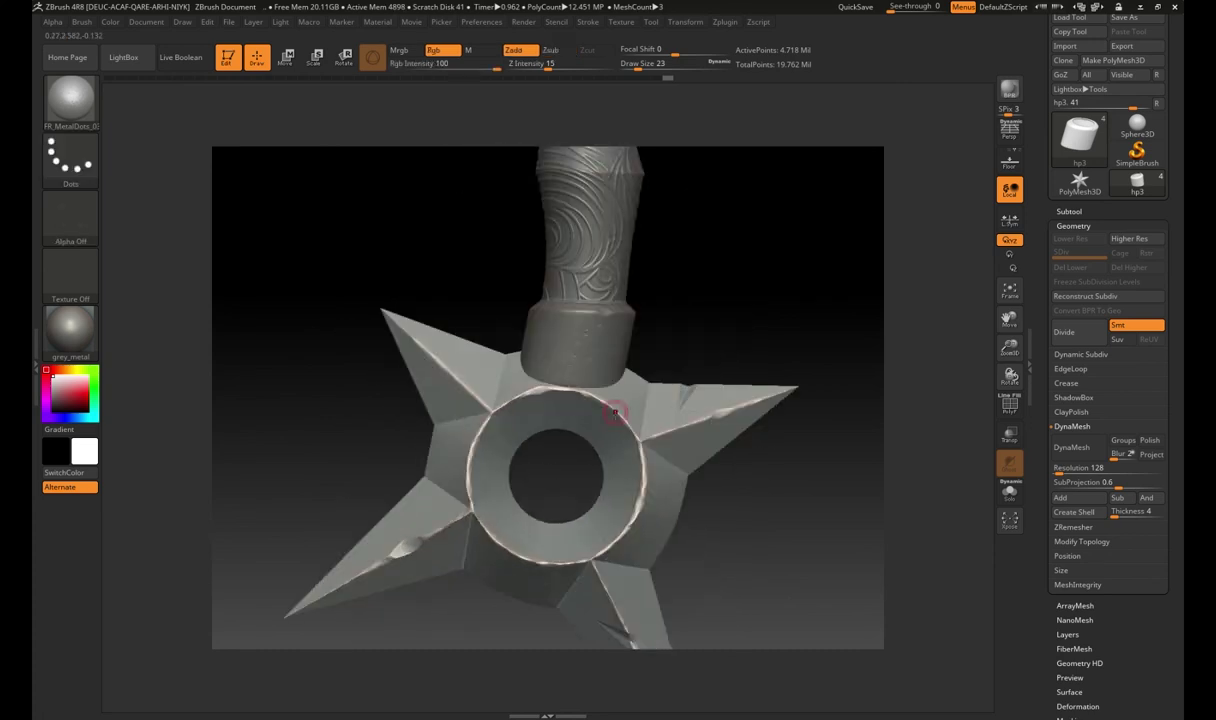
pyautogui.moveTo(586, 551)
pyautogui.mouseDown()
pyautogui.moveTo(673, 320)
pyautogui.moveTo(711, 396)
pyautogui.moveTo(730, 402)
pyautogui.moveTo(689, 331)
pyautogui.moveTo(697, 478)
pyautogui.moveTo(670, 270)
pyautogui.moveTo(625, 398)
pyautogui.mouseUp()
pyautogui.moveTo(555, 377)
pyautogui.mouseDown()
pyautogui.moveTo(717, 329)
pyautogui.moveTo(700, 475)
pyautogui.moveTo(680, 413)
pyautogui.mouseUp()
pyautogui.moveTo(746, 293); pyautogui.dragTo(646, 442)
pyautogui.moveTo(432, 285); pyautogui.dragTo(491, 440)
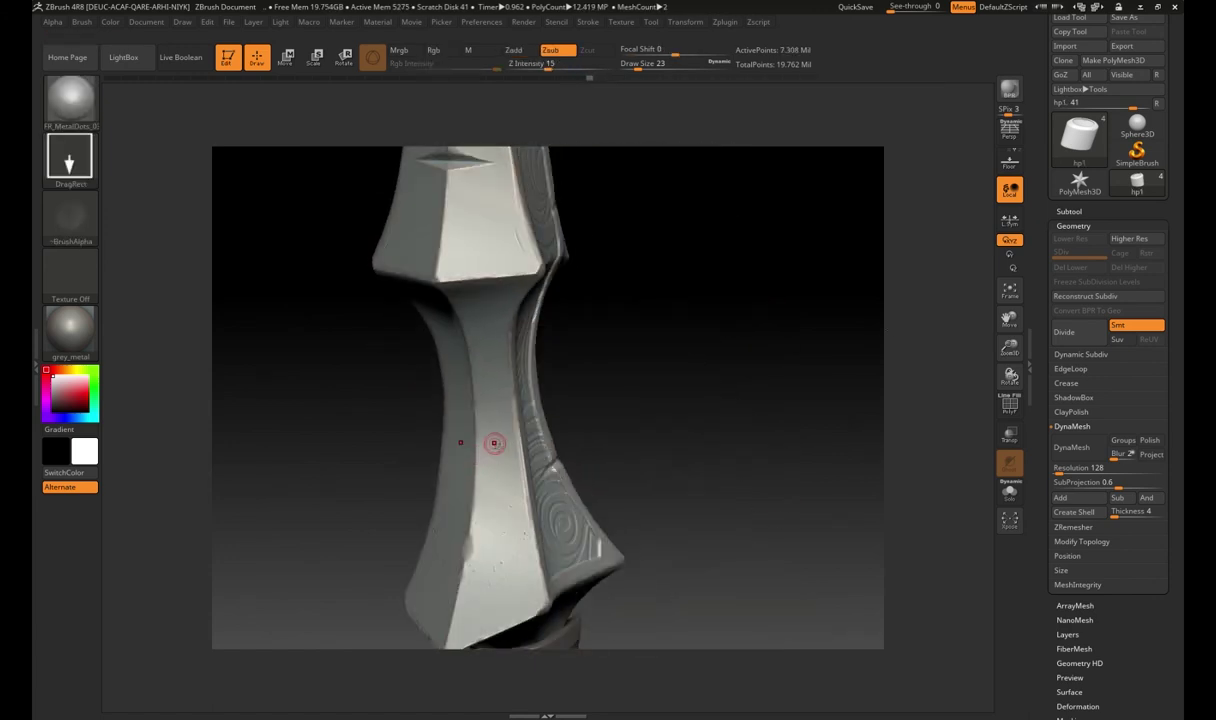
pyautogui.moveTo(331, 426)
pyautogui.mouseDown()
pyautogui.moveTo(730, 475)
pyautogui.moveTo(708, 397)
pyautogui.moveTo(556, 331)
pyautogui.moveTo(616, 307)
pyautogui.moveTo(813, 424)
pyautogui.moveTo(679, 209)
pyautogui.moveTo(651, 236)
pyautogui.mouseUp()
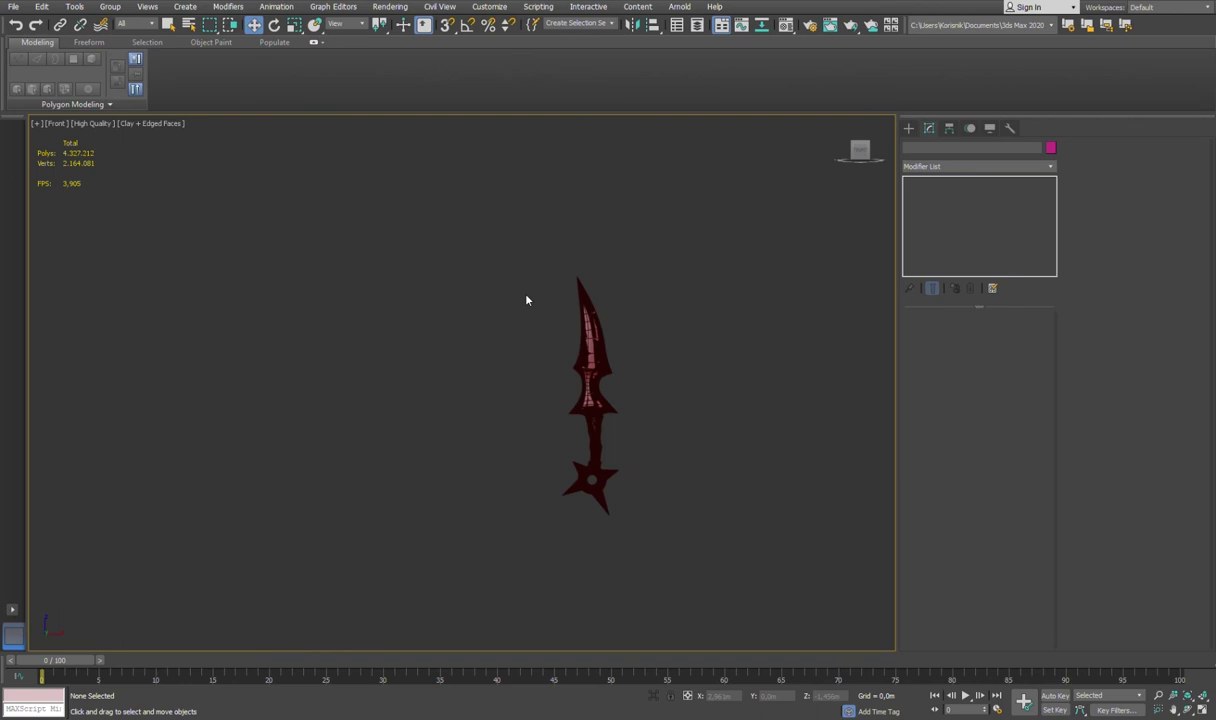
# Step: Select the handle mesh Line001 and set its TurboSmooth Iterations to 2
pyautogui.scroll(5, 558, 505)
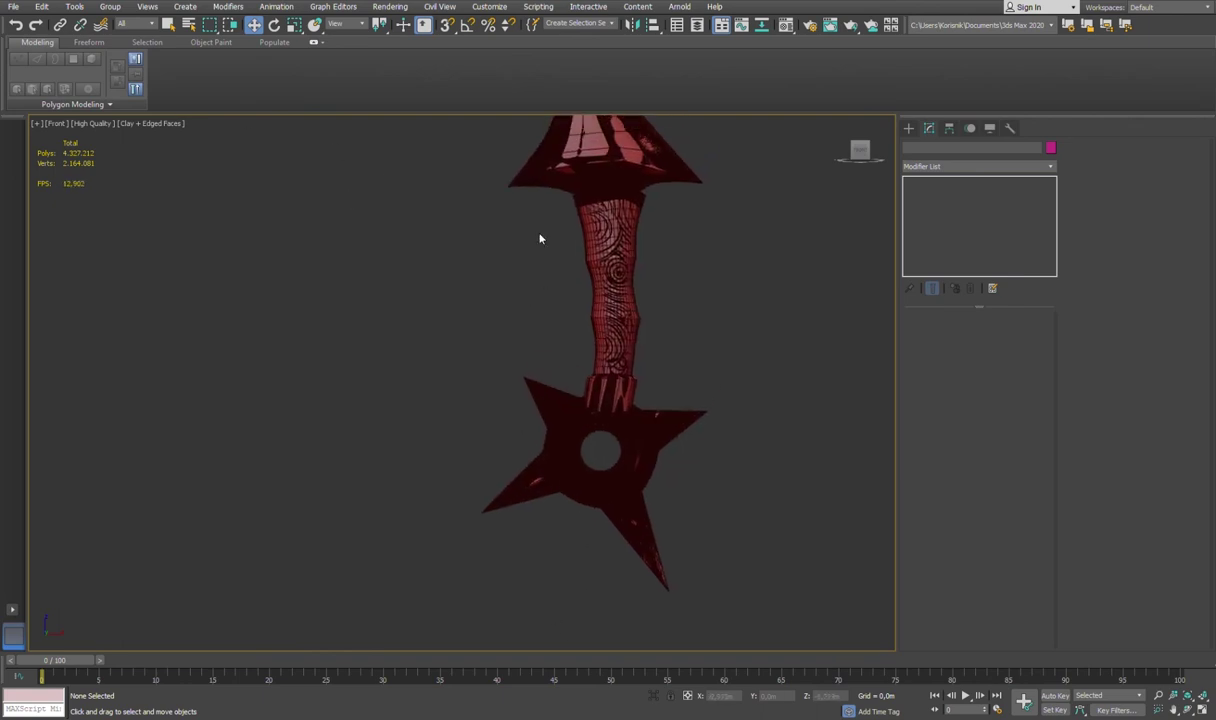
pyautogui.scroll(-3, 585, 157)
pyautogui.scroll(6, 590, 234)
pyautogui.click(590, 234)
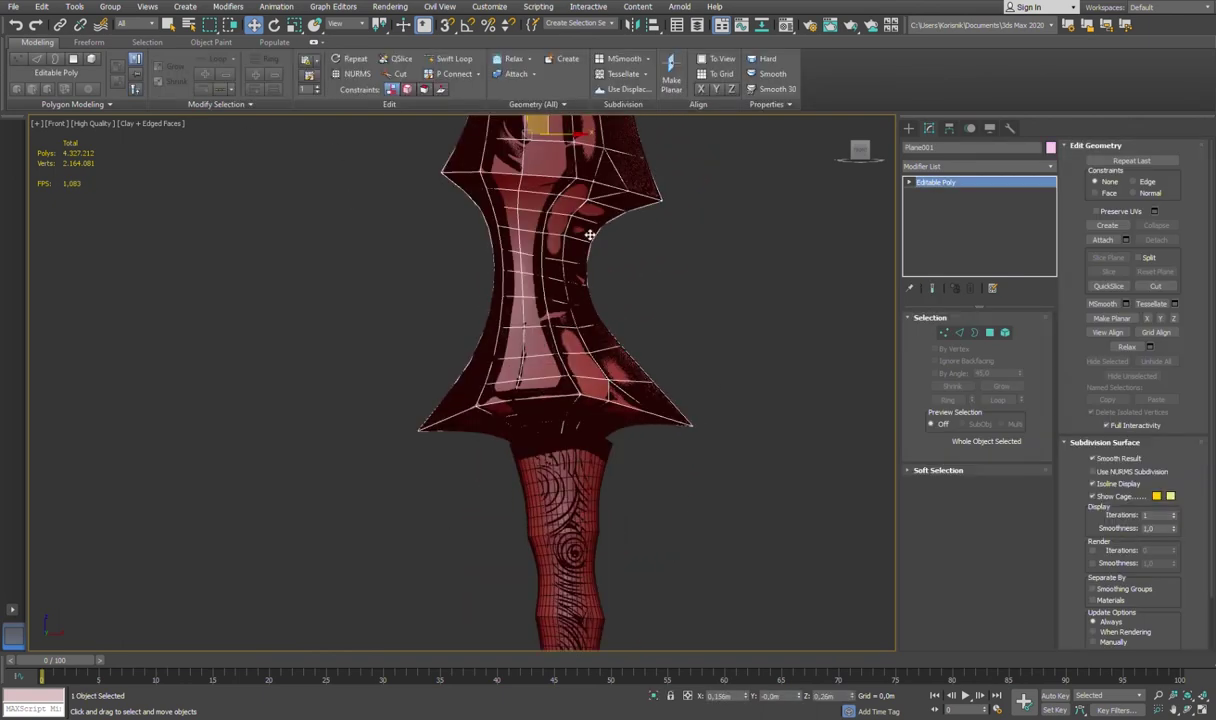
pyautogui.moveTo(534, 307)
pyautogui.mouseDown(button='middle')
pyautogui.moveTo(538, 340)
pyautogui.moveTo(512, 344)
pyautogui.moveTo(532, 347)
pyautogui.mouseUp(button='middle')
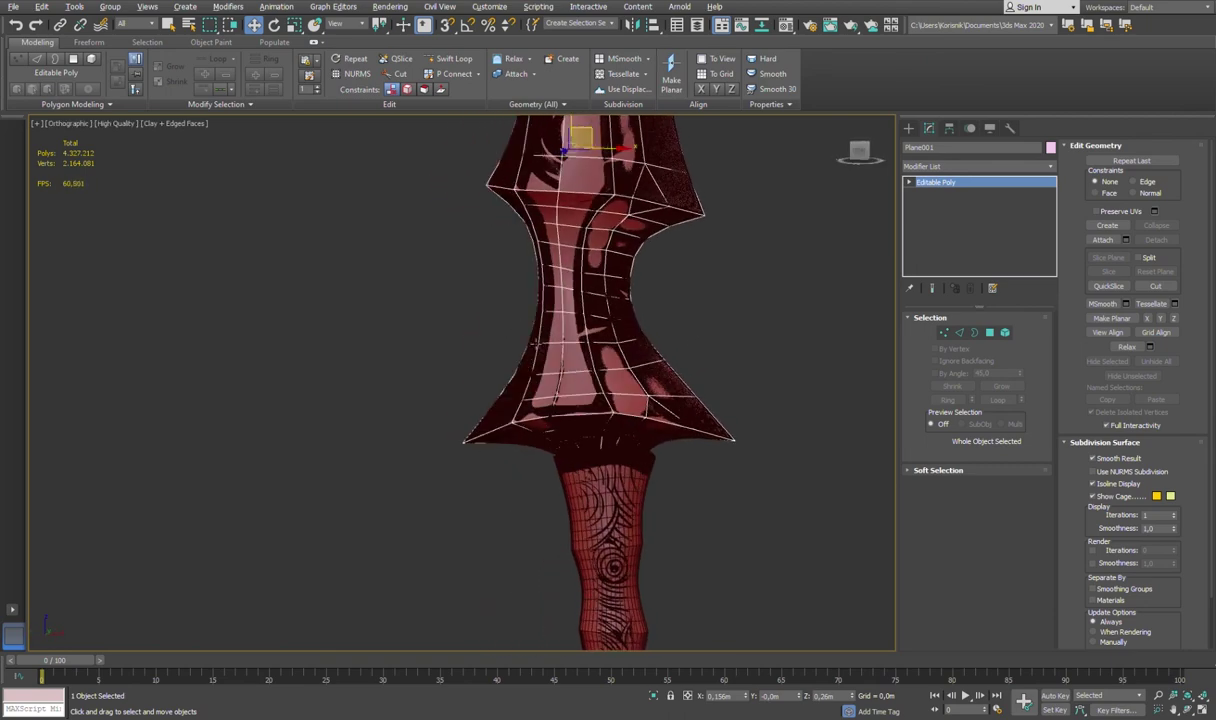
pyautogui.click(532, 347)
pyautogui.scroll(5, 532, 347)
pyautogui.click(1017, 340)
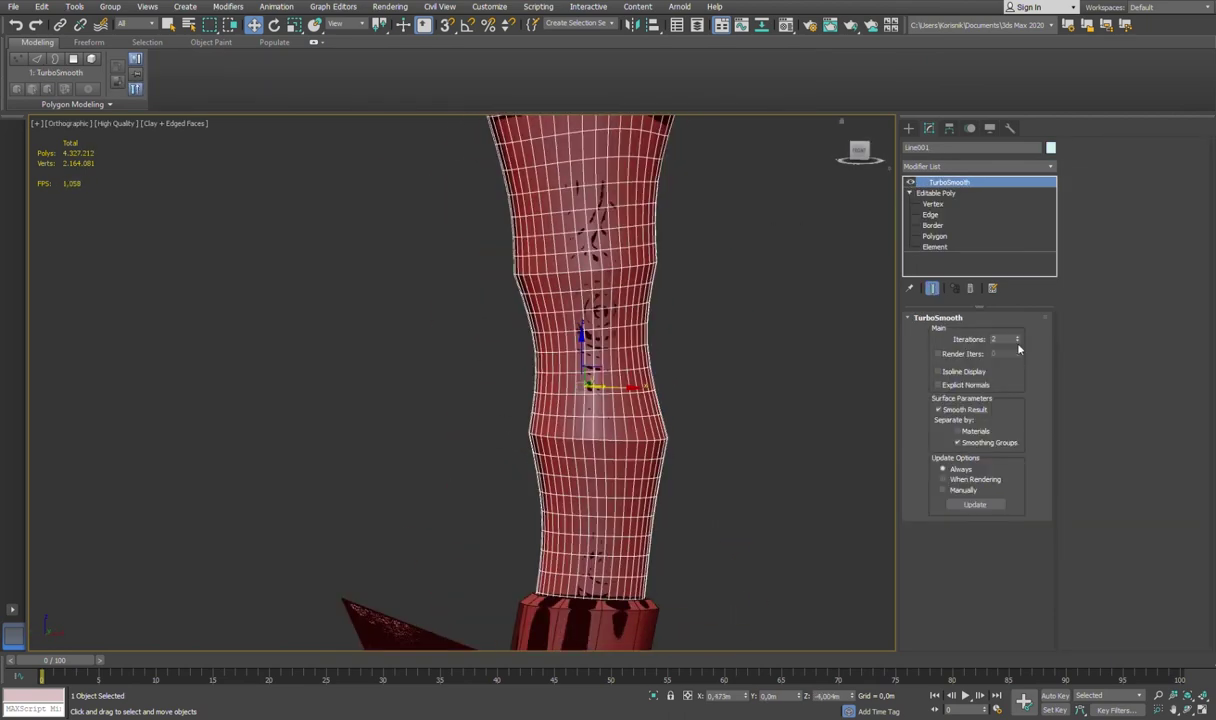
# Step: Delete the handle's TurboSmooth and remove its dense edge bands and bottom edge loop
pyautogui.press('F3')
pyautogui.press('f')
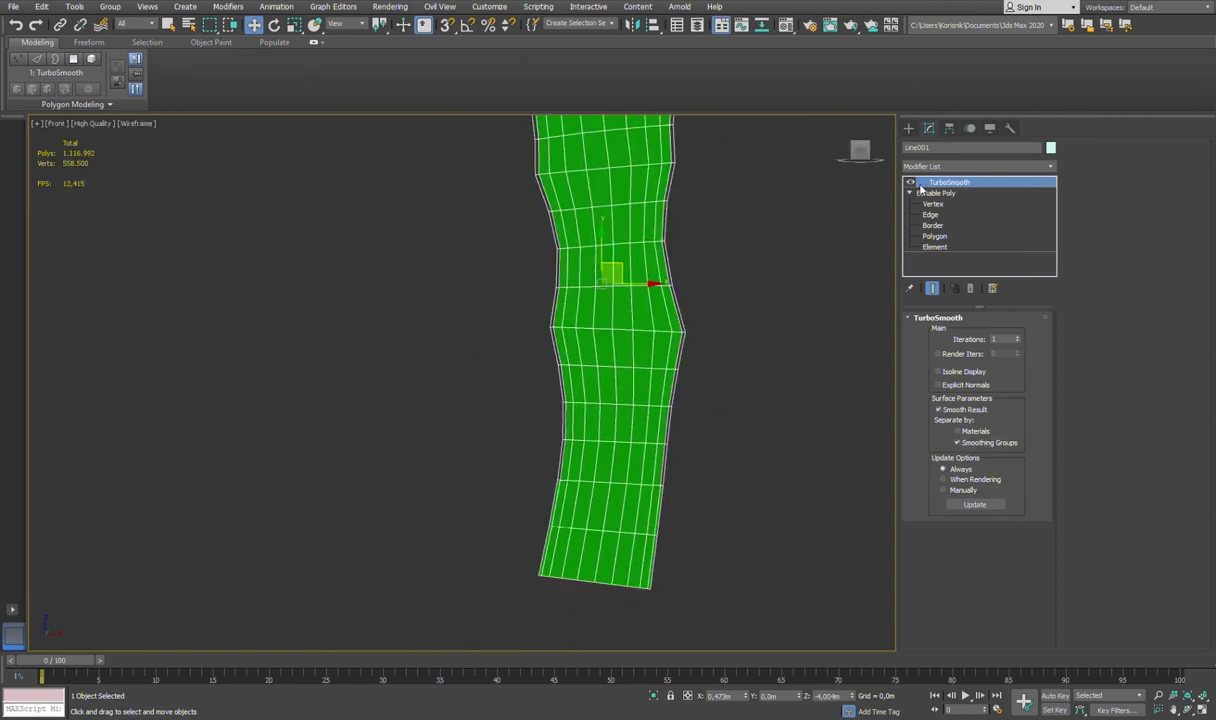
pyautogui.click(969, 289)
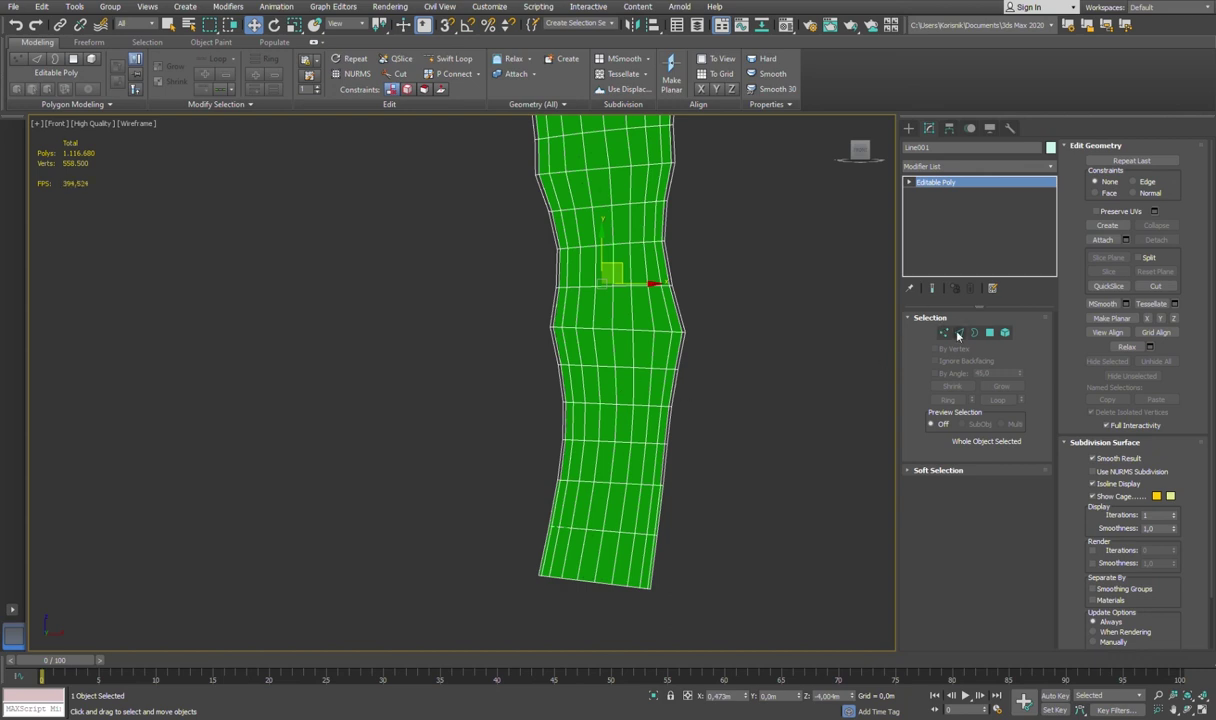
pyautogui.click(959, 332)
pyautogui.moveTo(719, 288); pyautogui.dragTo(551, 427)
pyautogui.click(551, 427)
pyautogui.doubleClick(583, 556)
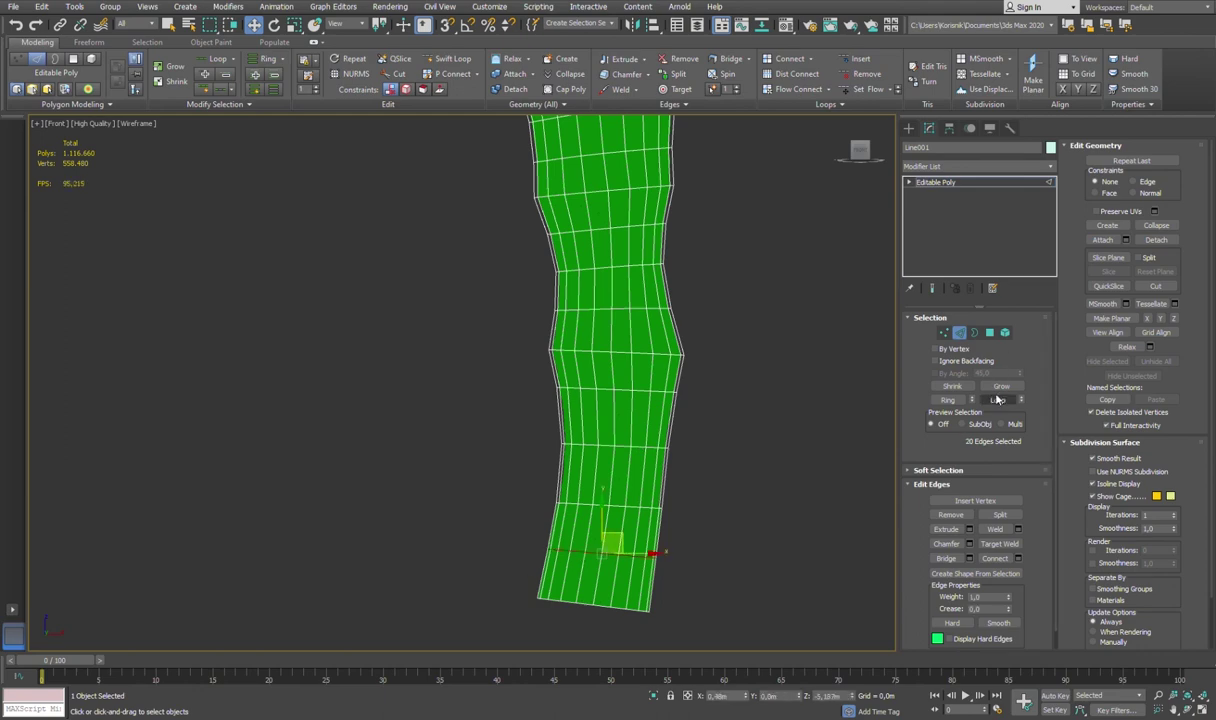
pyautogui.click(800, 460)
# Step: Frame the collar polygons at the handle's base in the front view
pyautogui.moveTo(700, 429); pyautogui.dragTo(673, 361, button='middle')
pyautogui.scroll(2, 660, 312)
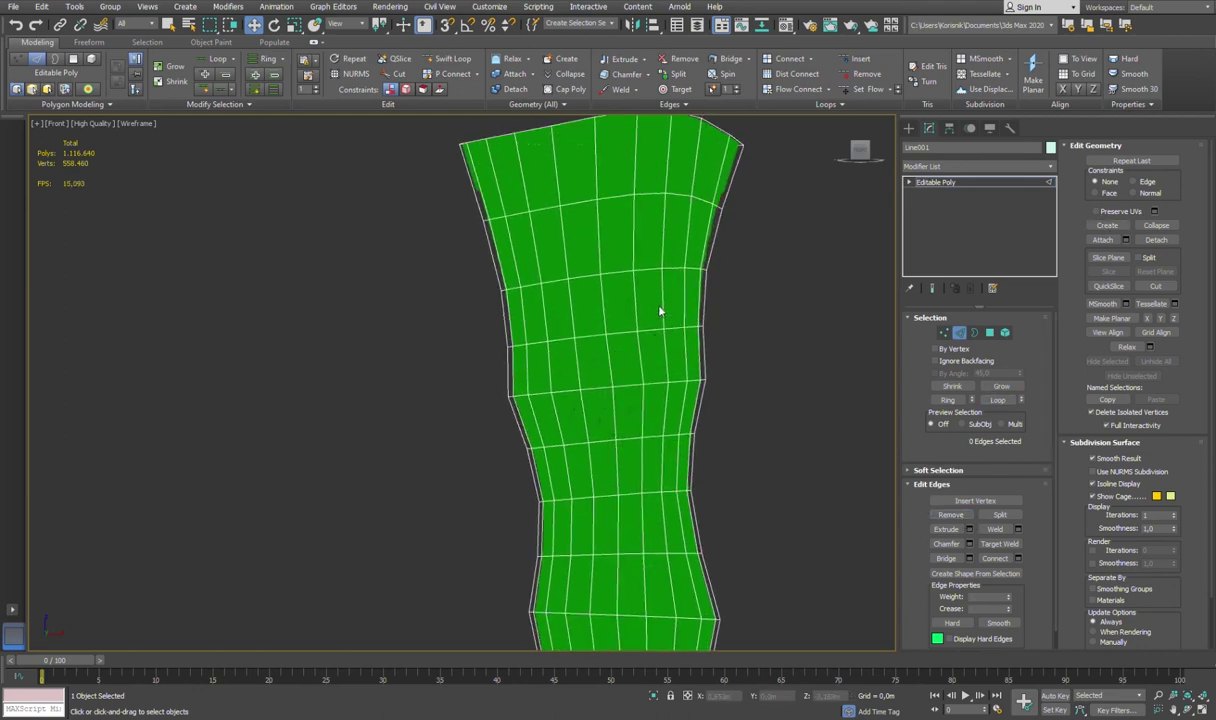
pyautogui.moveTo(659, 296)
pyautogui.mouseDown(button='middle')
pyautogui.moveTo(643, 312)
pyautogui.moveTo(690, 380)
pyautogui.mouseUp(button='middle')
pyautogui.press('4')
pyautogui.press('f')
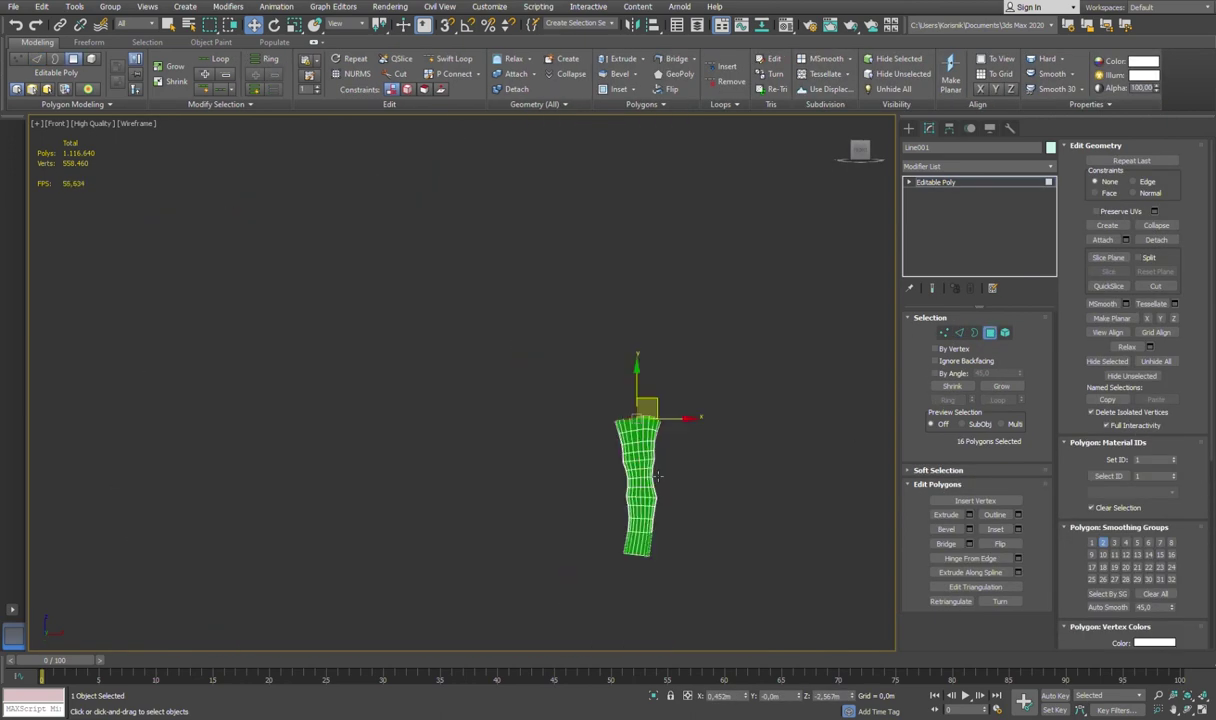
pyautogui.press('z')
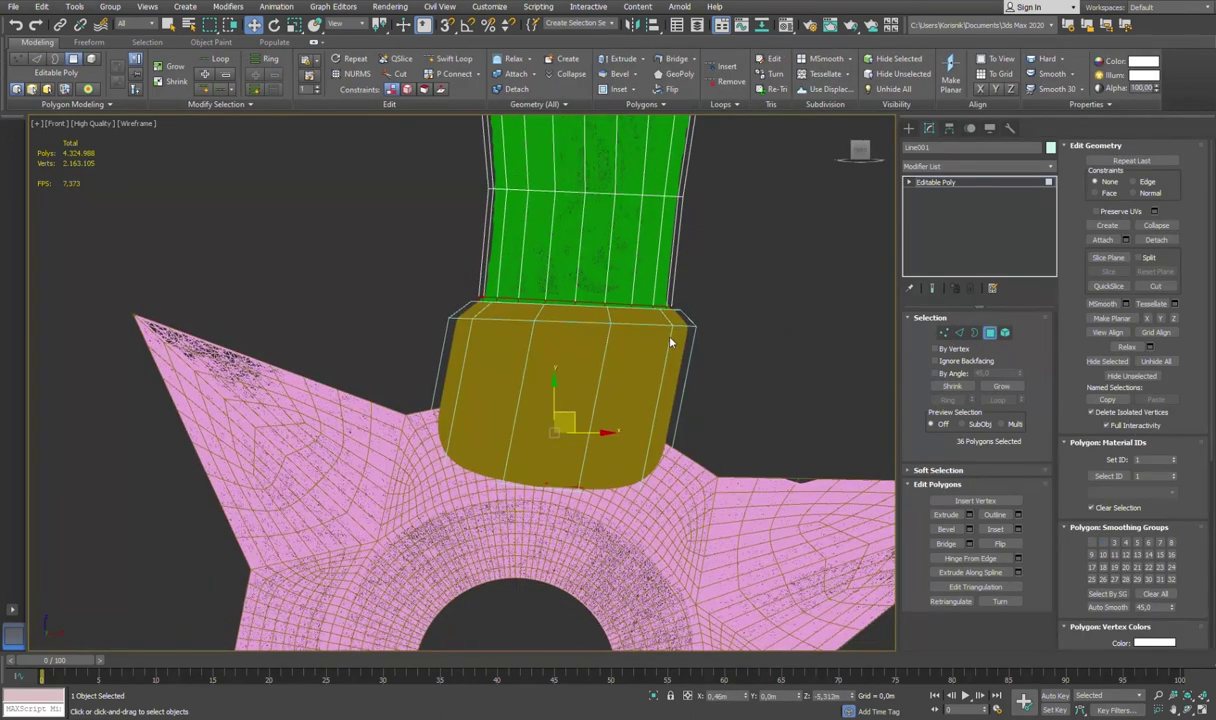
pyautogui.hotkey('alt', 'shift', 'w')
pyautogui.scroll(10, 584, 347)
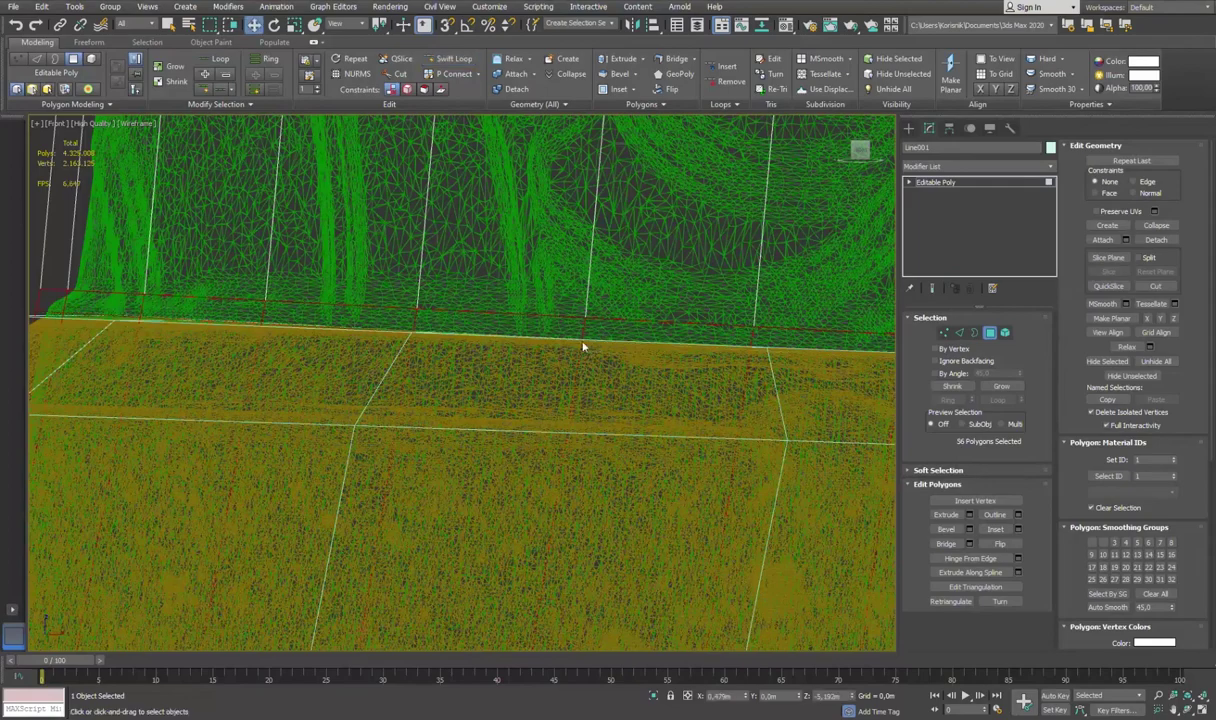
pyautogui.press('w')
pyautogui.scroll(-5, 597, 339)
pyautogui.scroll(-3, 630, 380)
pyautogui.scroll(5, 660, 407)
pyautogui.scroll(-1, 662, 373)
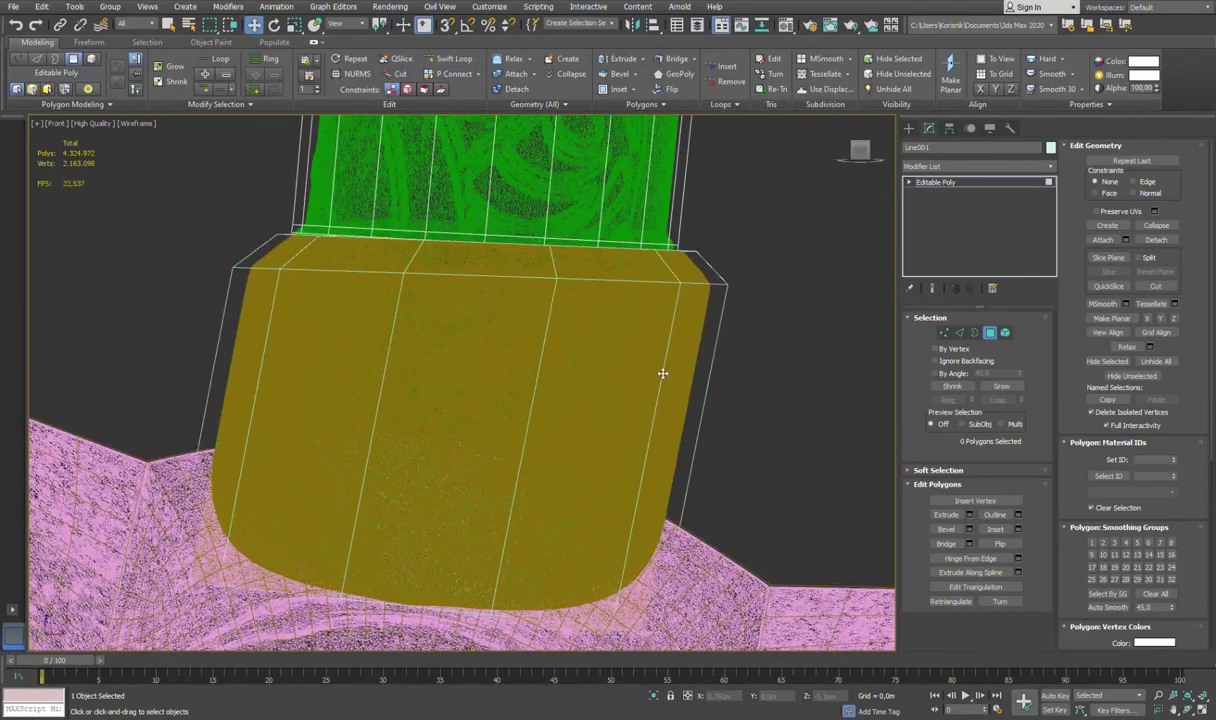
# Step: Work on the collar's edges, previewing smoothing and switching scale and display modes
pyautogui.click(957, 334)
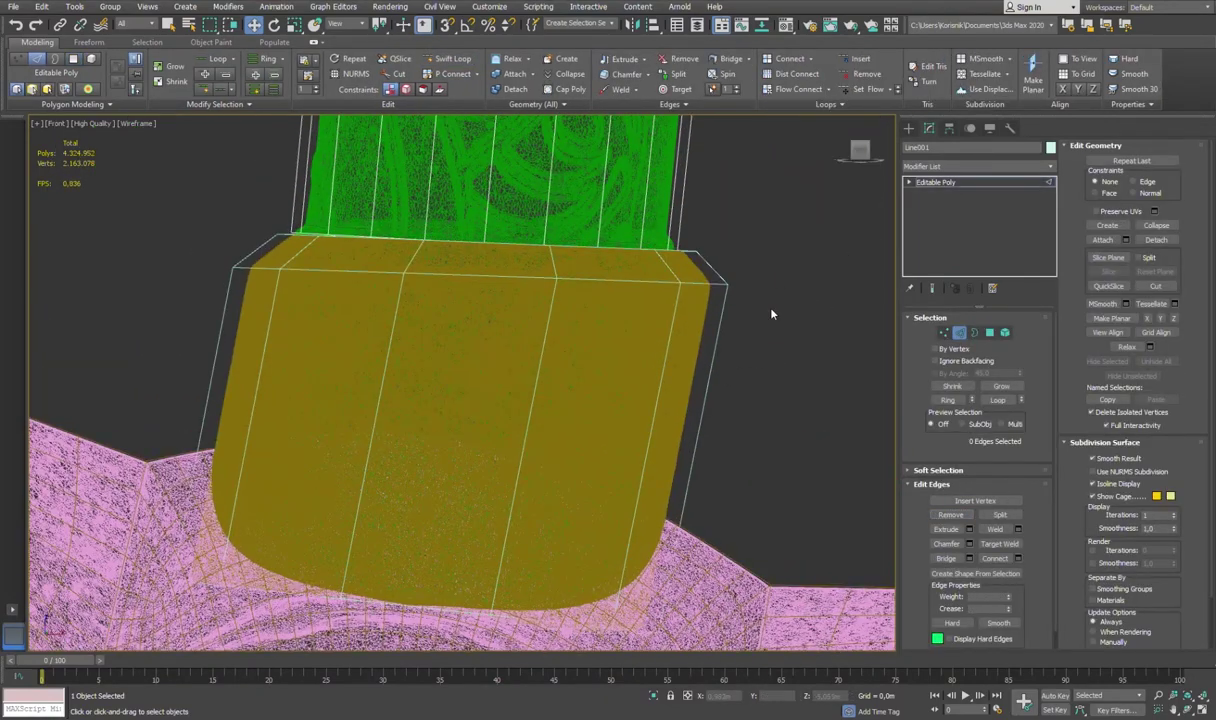
pyautogui.moveTo(741, 310); pyautogui.dragTo(752, 300, button='middle')
pyautogui.hotkey('ctrl', 't')
pyautogui.press('Delete')
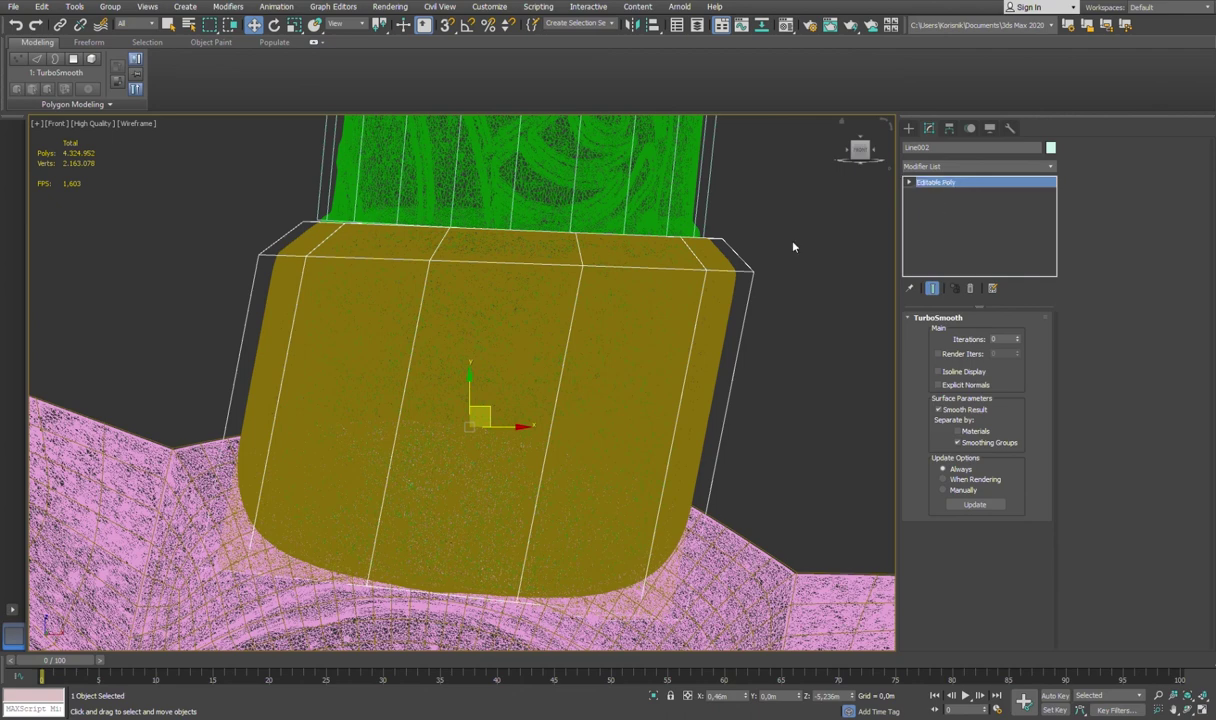
pyautogui.keyDown('alt'); pyautogui.moveTo(760, 230); pyautogui.dragTo(795, 253, button='middle'); pyautogui.keyUp('alt')
pyautogui.press('r')
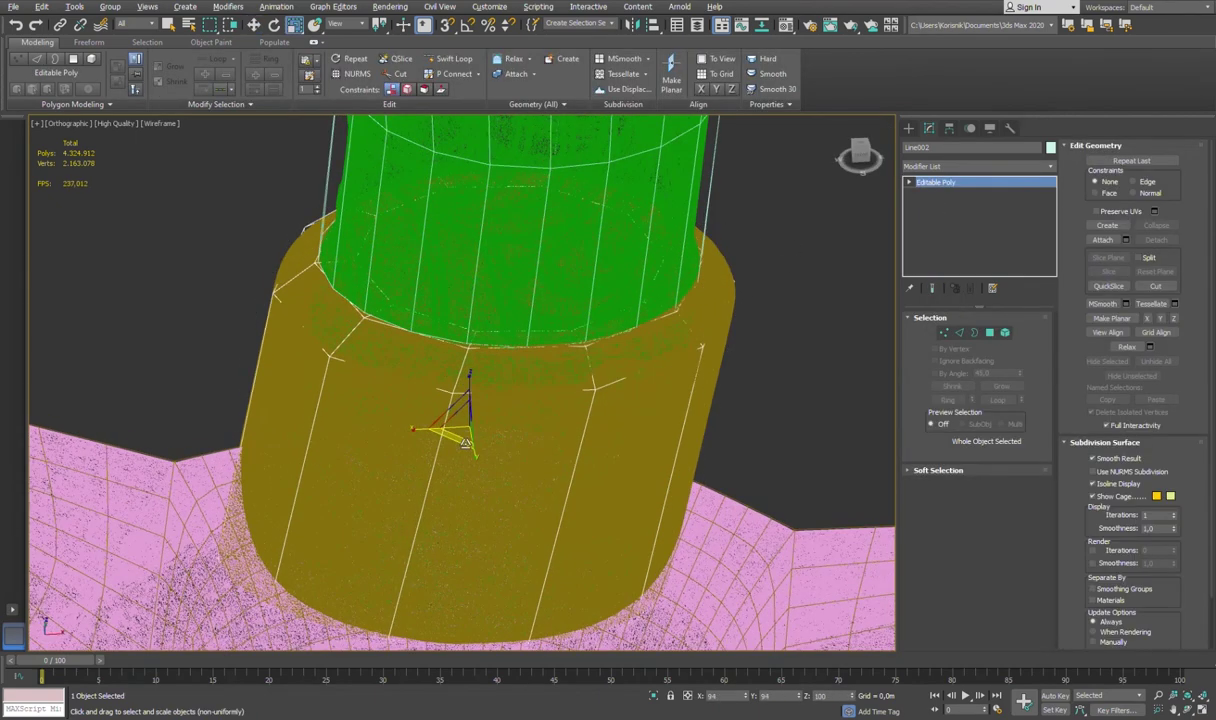
pyautogui.press('r')
pyautogui.press('r')
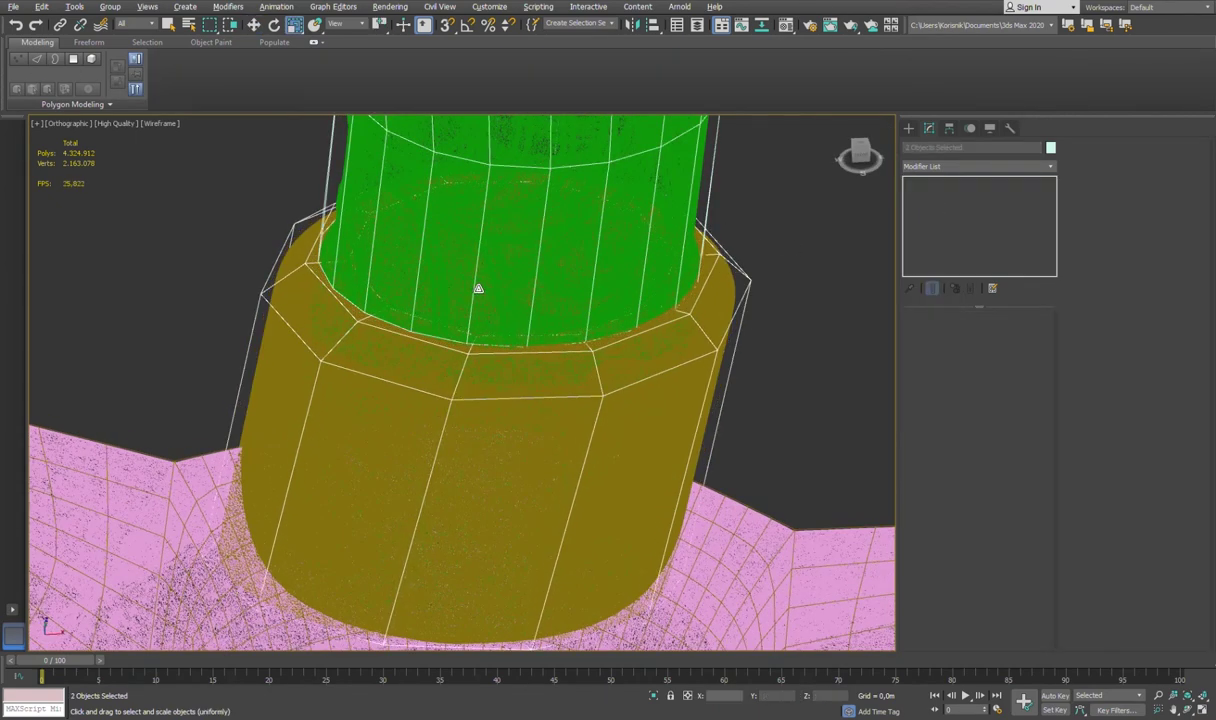
pyautogui.hotkey('alt', 'q')
pyautogui.press('F3')
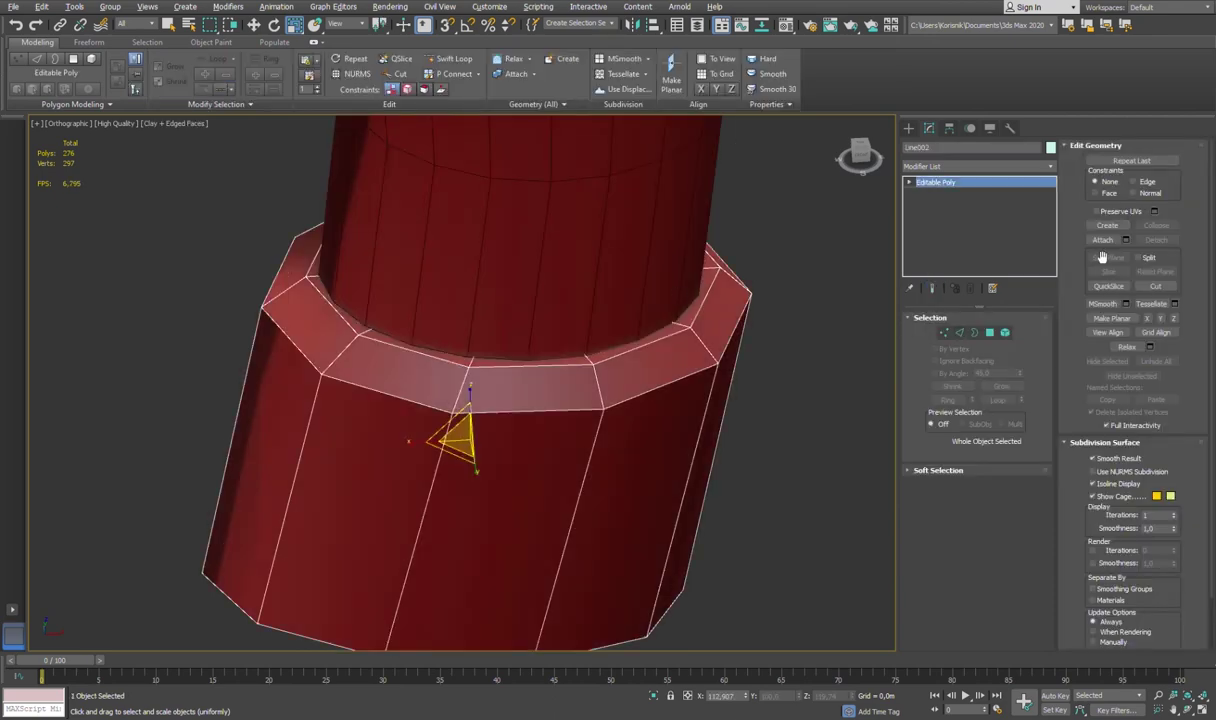
pyautogui.press('w')
pyautogui.press('F3')
pyautogui.press('F3')
# Step: Remove the extra edge loops on the handle column, leaving 154 polygons
pyautogui.scroll(-5, 790, 329)
pyautogui.keyDown('alt'); pyautogui.moveTo(790, 329); pyautogui.dragTo(700, 400, button='middle'); pyautogui.keyUp('alt')
pyautogui.press('f')
pyautogui.press('2')
pyautogui.click(621, 456)
pyautogui.doubleClick(621, 456)
pyautogui.press('q')
pyautogui.keyDown('alt'); pyautogui.moveTo(621, 456); pyautogui.dragTo(700, 476, button='middle'); pyautogui.keyUp('alt')
pyautogui.keyDown('ctrl'); pyautogui.click(658, 484); pyautogui.keyUp('ctrl')
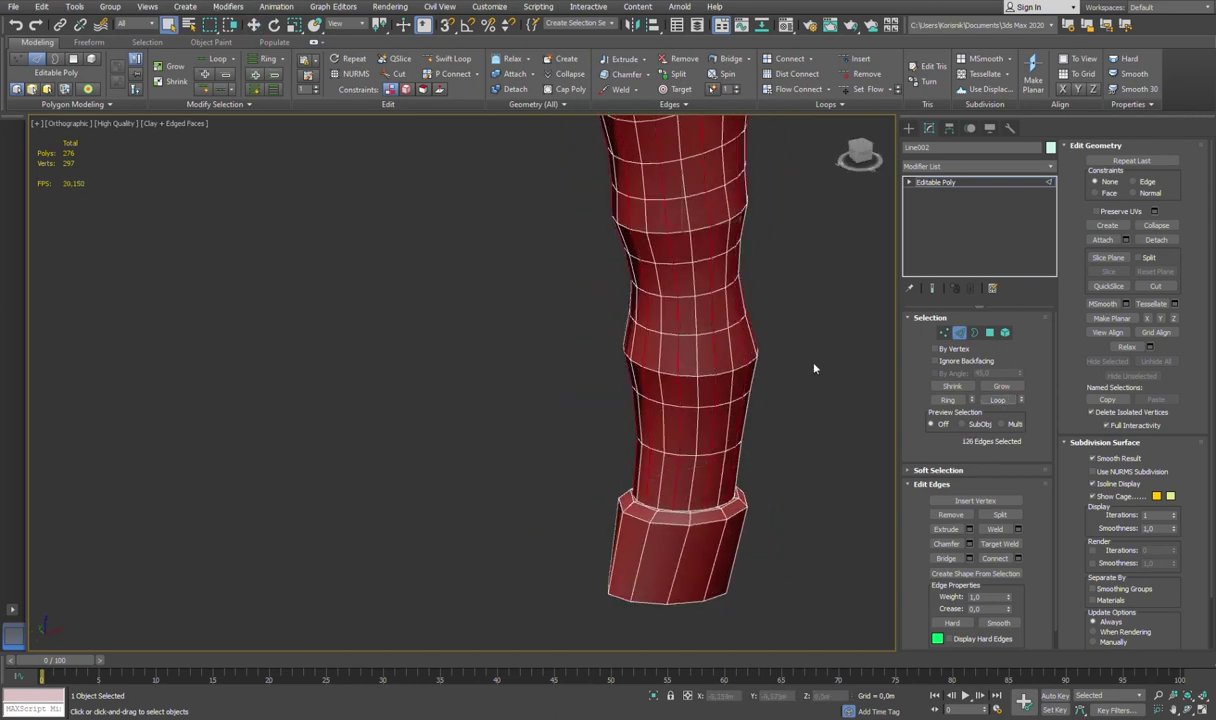
pyautogui.scroll(-3, 772, 344)
pyautogui.keyDown('alt'); pyautogui.moveTo(752, 349); pyautogui.dragTo(621, 349, button='middle'); pyautogui.keyUp('alt')
pyautogui.keyDown('ctrl'); pyautogui.click(960, 516); pyautogui.keyUp('ctrl')
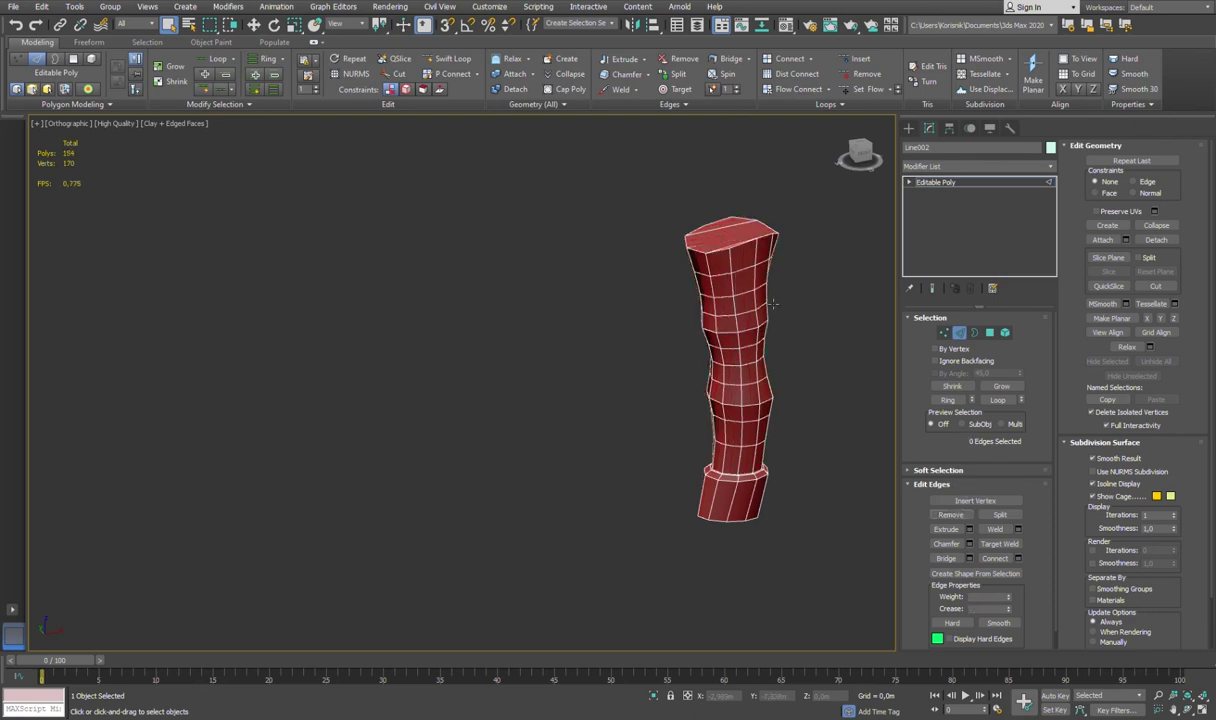
pyautogui.keyDown('alt'); pyautogui.moveTo(773, 303); pyautogui.dragTo(745, 487, button='middle'); pyautogui.keyUp('alt')
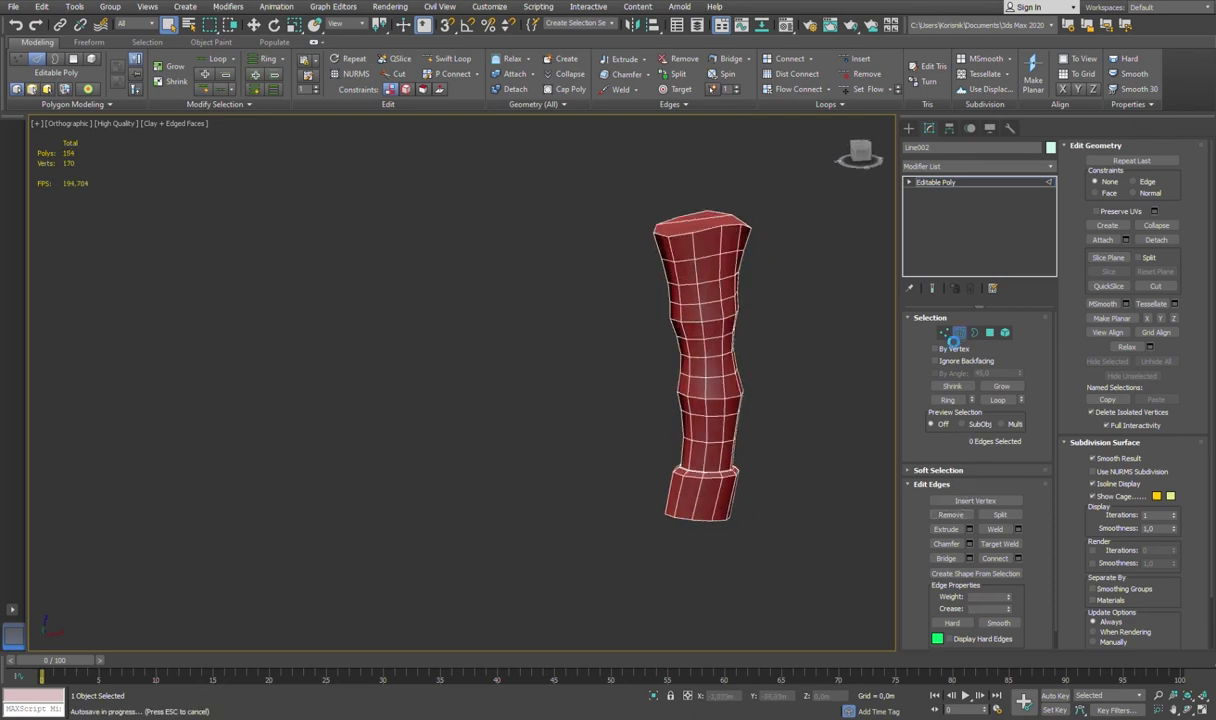
# Step: Target-weld the first surplus collar-ring vertices onto their neighbours in wireframe
pyautogui.press('1')
pyautogui.press('F3')
pyautogui.scroll(5, 619, 399)
pyautogui.scroll(4, 600, 420)
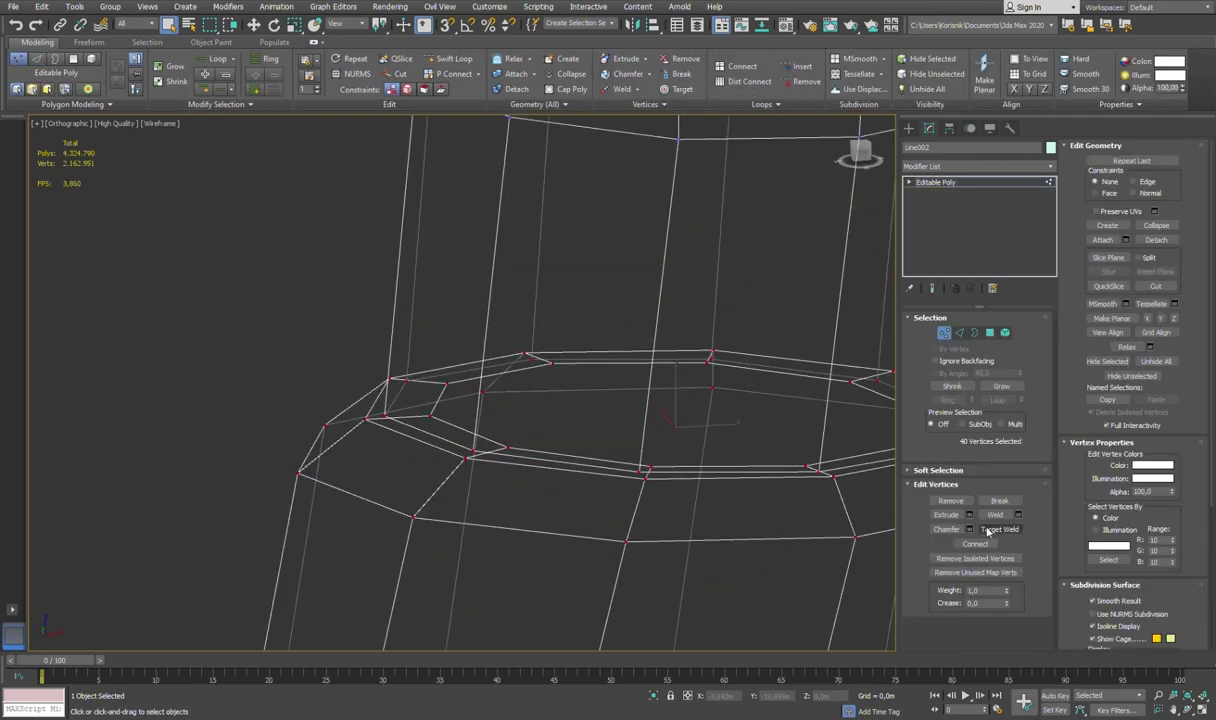
pyautogui.moveTo(508, 449); pyautogui.dragTo(470, 455)
pyautogui.moveTo(429, 414); pyautogui.dragTo(384, 415)
pyautogui.moveTo(447, 383); pyautogui.dragTo(390, 380)
pyautogui.moveTo(552, 363); pyautogui.dragTo(525, 355)
# Step: Weld the remaining extra vertices around the collar ring
pyautogui.scroll(-3, 620, 430)
pyautogui.moveTo(540, 486); pyautogui.dragTo(600, 484)
pyautogui.moveTo(690, 478); pyautogui.dragTo(780, 440)
pyautogui.moveTo(817, 459)
pyautogui.mouseDown(button='middle')
pyautogui.moveTo(741, 377)
pyautogui.moveTo(657, 372)
pyautogui.mouseUp(button='middle')
pyautogui.moveTo(657, 372); pyautogui.dragTo(692, 385)
pyautogui.scroll(-5, 692, 385)
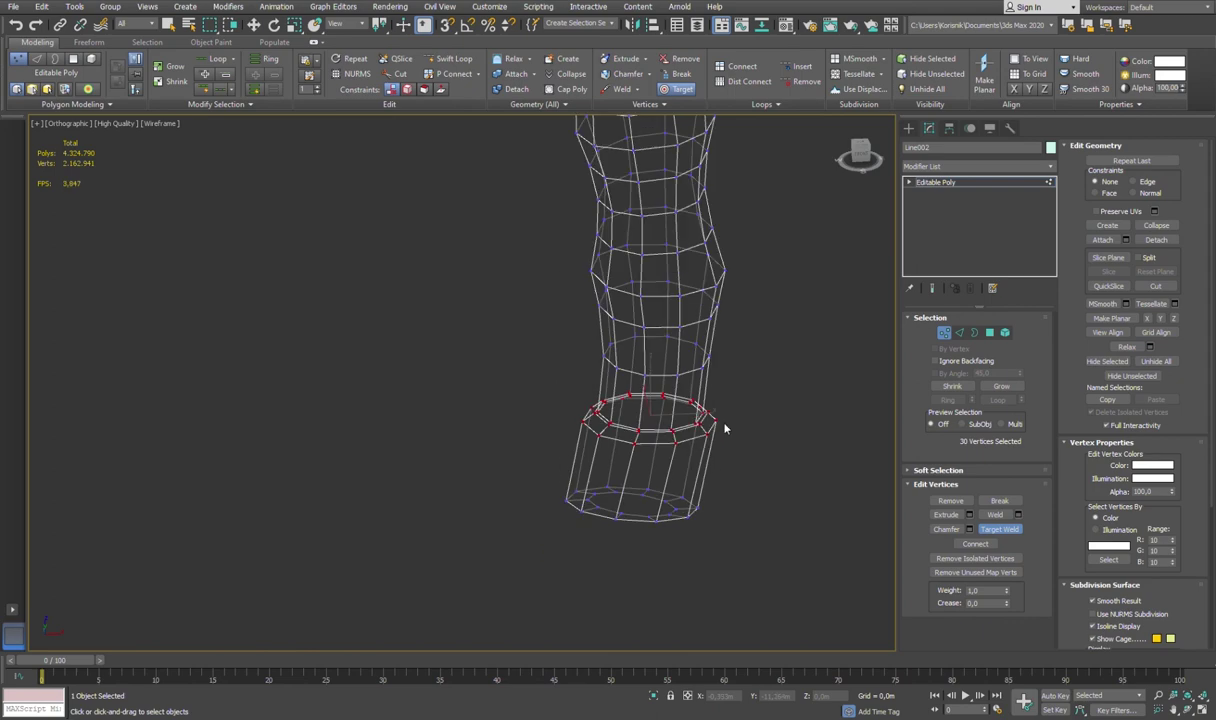
# Step: Exit isolation and select the star-shaped guard Torus001 in wireframe
pyautogui.click(990, 332)
pyautogui.click(746, 399)
pyautogui.press('4')
pyautogui.hotkey('alt', 'q')
pyautogui.hotkey('alt', 'q')
pyautogui.scroll(10, 698, 348)
pyautogui.scroll(-2, 760, 450)
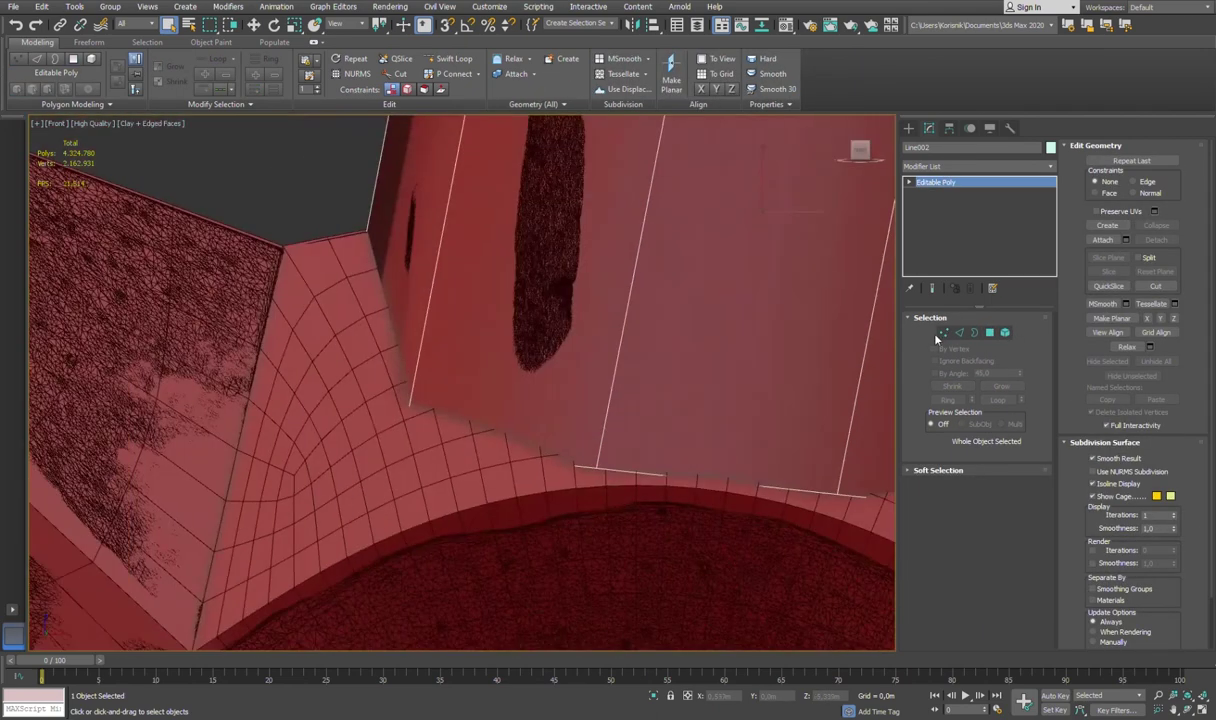
pyautogui.press('1')
pyautogui.press('w')
pyautogui.scroll(6, 673, 434)
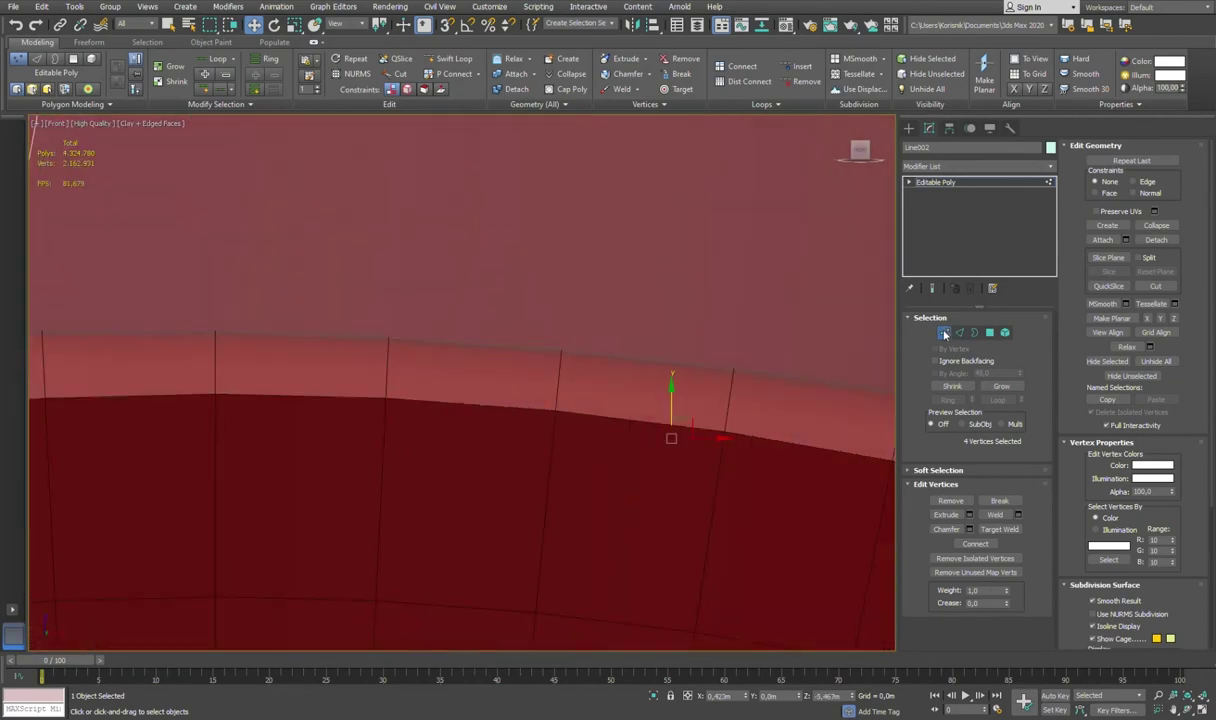
pyautogui.click(772, 441)
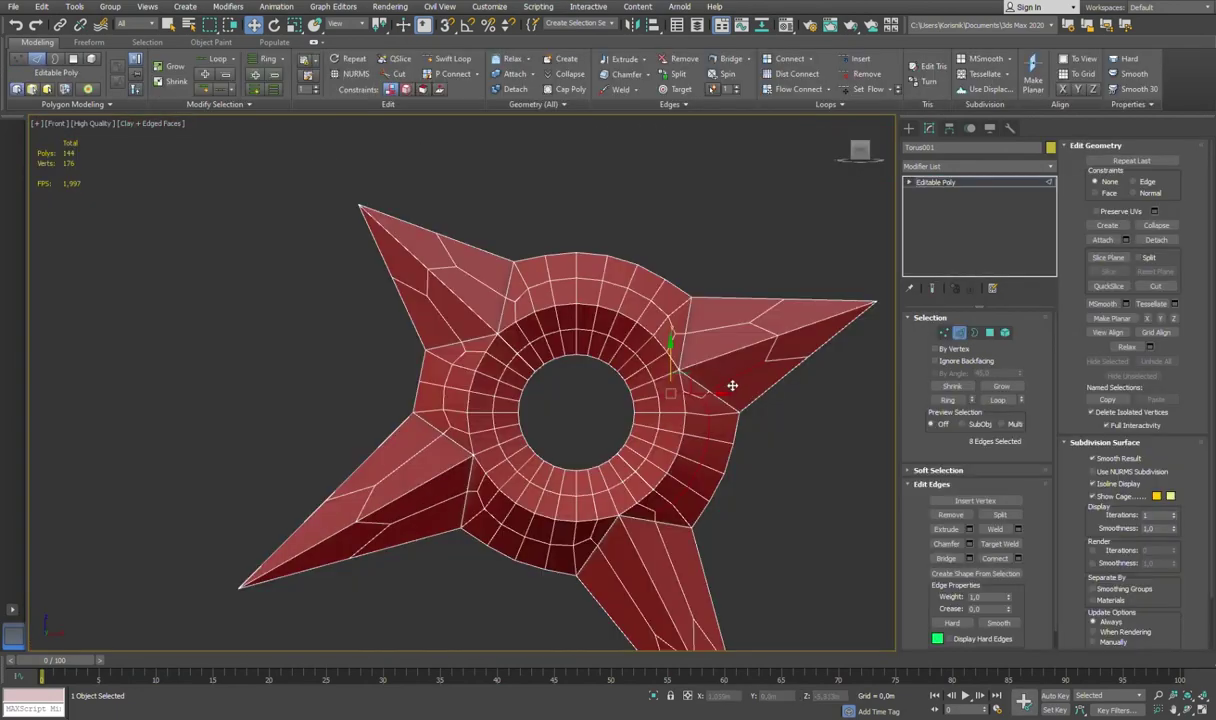
pyautogui.press('F3')
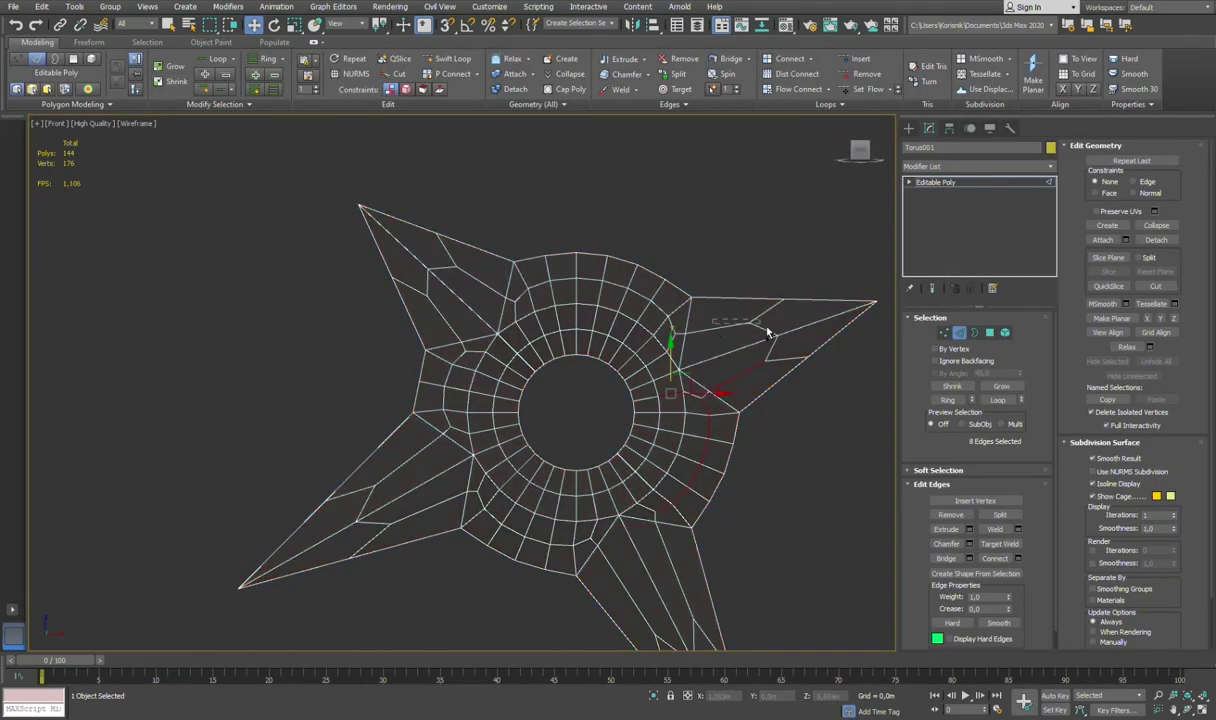
# Step: Select several edge loops across the star guard and remove them
pyautogui.keyDown('ctrl'); pyautogui.click(394, 516); pyautogui.keyUp('ctrl')
pyautogui.moveTo(400, 520); pyautogui.dragTo(333, 365, button='middle')
pyautogui.keyDown('ctrl'); pyautogui.click(581, 478); pyautogui.keyUp('ctrl')
pyautogui.moveTo(501, 384); pyautogui.dragTo(532, 426, button='middle')
pyautogui.keyDown('ctrl'); pyautogui.click(532, 426); pyautogui.keyUp('ctrl')
pyautogui.keyDown('ctrl'); pyautogui.click(497, 328); pyautogui.keyUp('ctrl')
pyautogui.keyDown('ctrl'); pyautogui.click(502, 163); pyautogui.keyUp('ctrl')
pyautogui.click(951, 515)
# Step: Remove the ring's upper-right edge loop and the guard's left-side edges
pyautogui.moveTo(677, 308); pyautogui.dragTo(719, 361, button='middle')
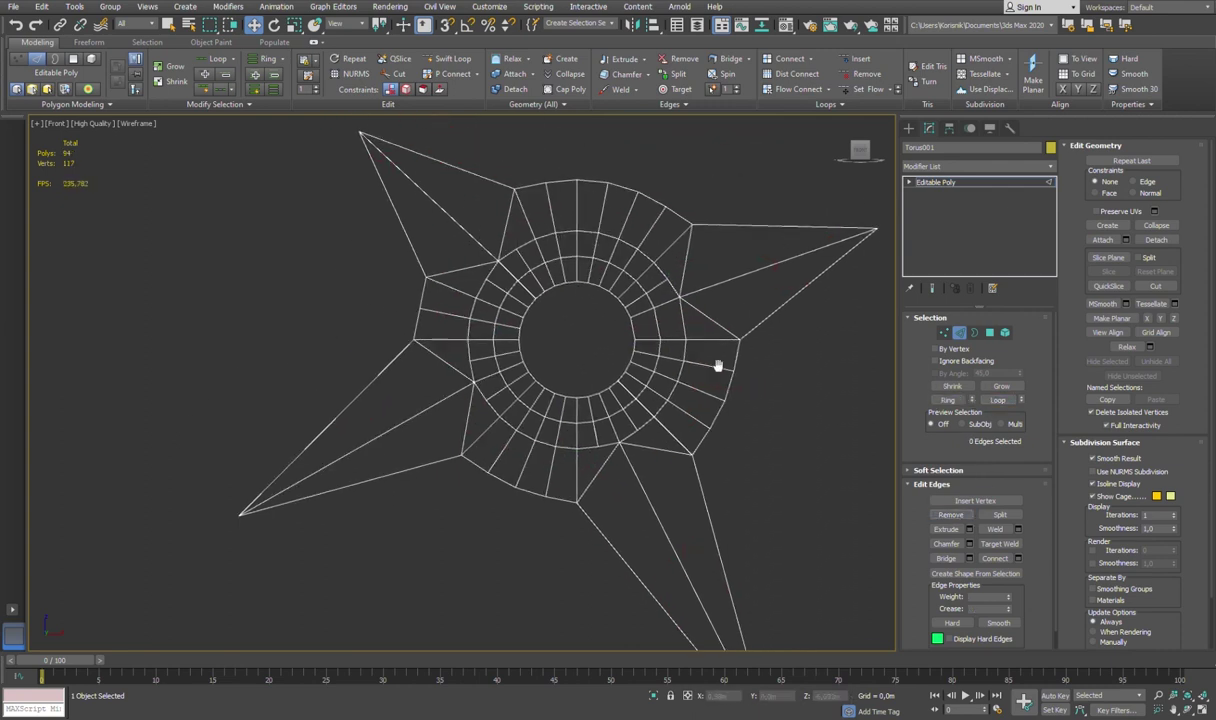
pyautogui.click(533, 267)
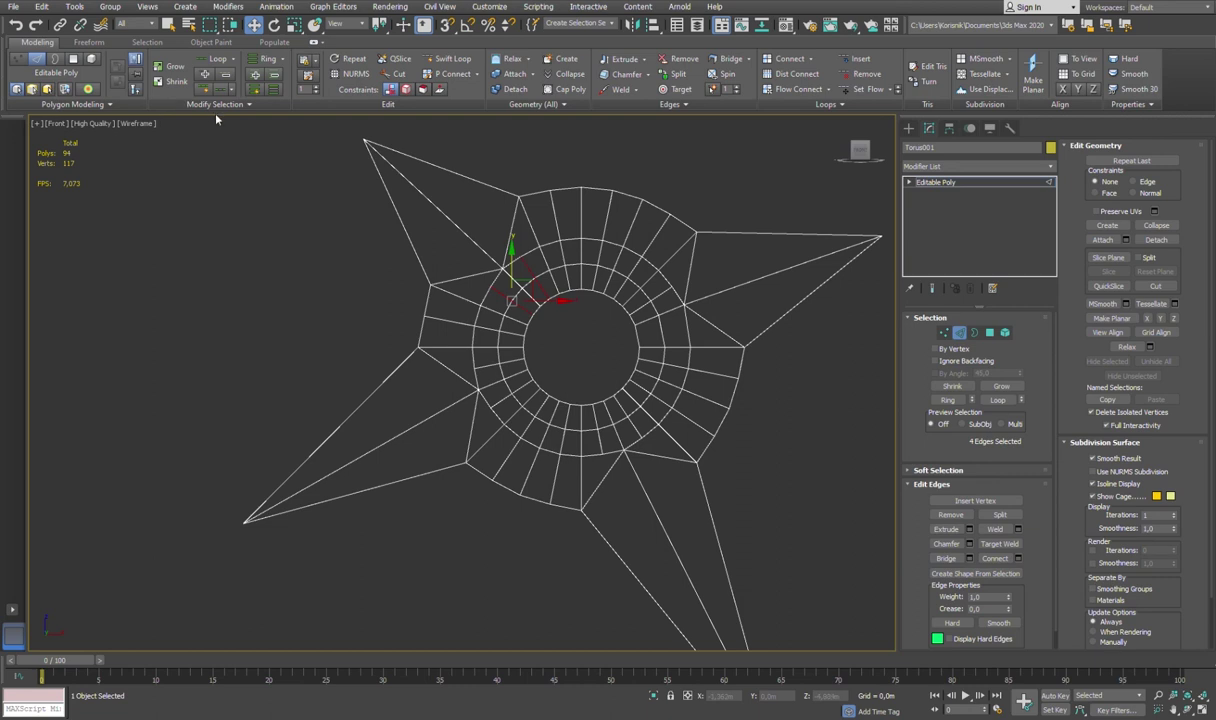
pyautogui.click(679, 204)
pyautogui.press('F3')
pyautogui.moveTo(679, 204); pyautogui.dragTo(621, 287, button='middle')
pyautogui.doubleClick(641, 342)
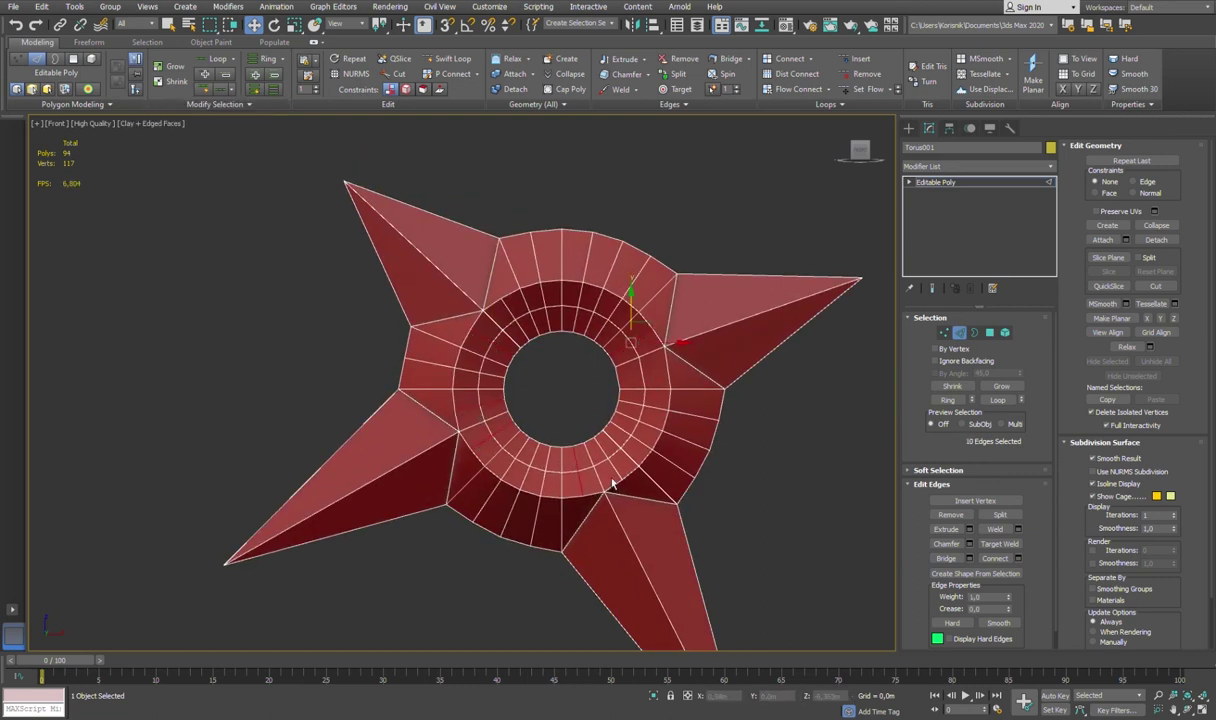
pyautogui.hotkey('ctrl', 'BackSpace')
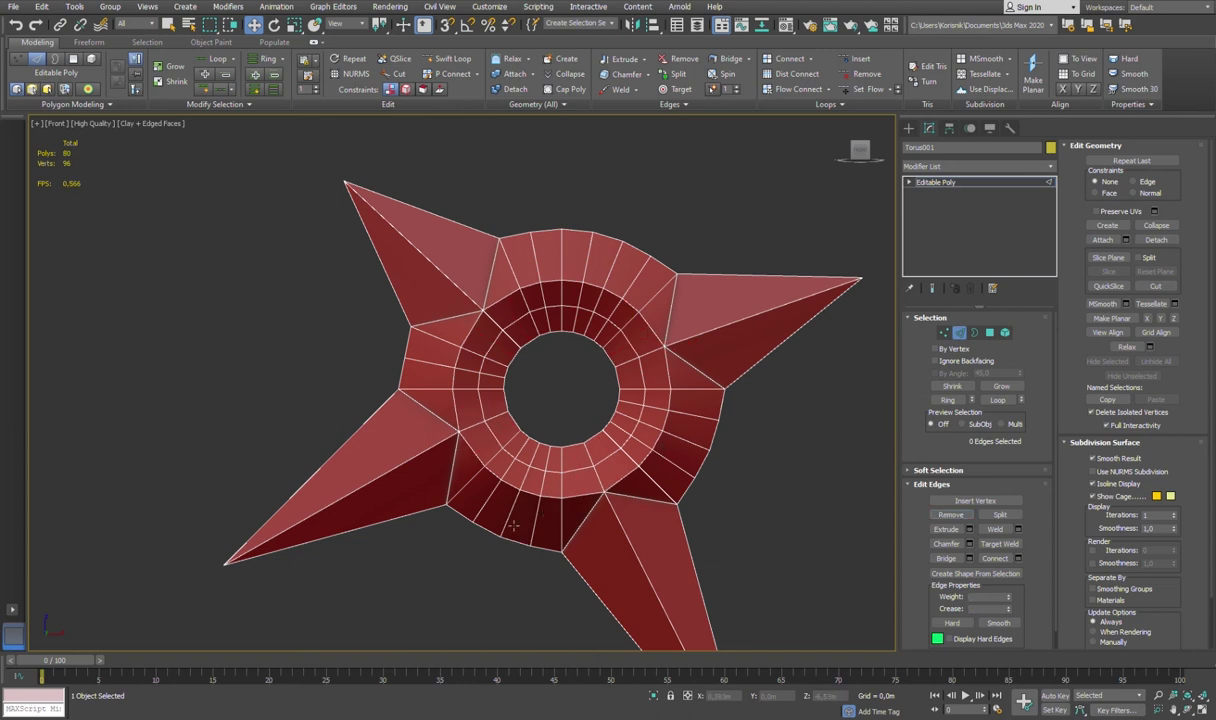
pyautogui.doubleClick(413, 362)
pyautogui.hotkey('ctrl', 'BackSpace')
# Step: Remove the upper-band radial edges and right-side ring edges, reaching 40 polygons
pyautogui.doubleClick(536, 265)
pyautogui.keyDown('ctrl'); pyautogui.doubleClick(607, 258); pyautogui.keyUp('ctrl')
pyautogui.hotkey('ctrl', 'BackSpace')
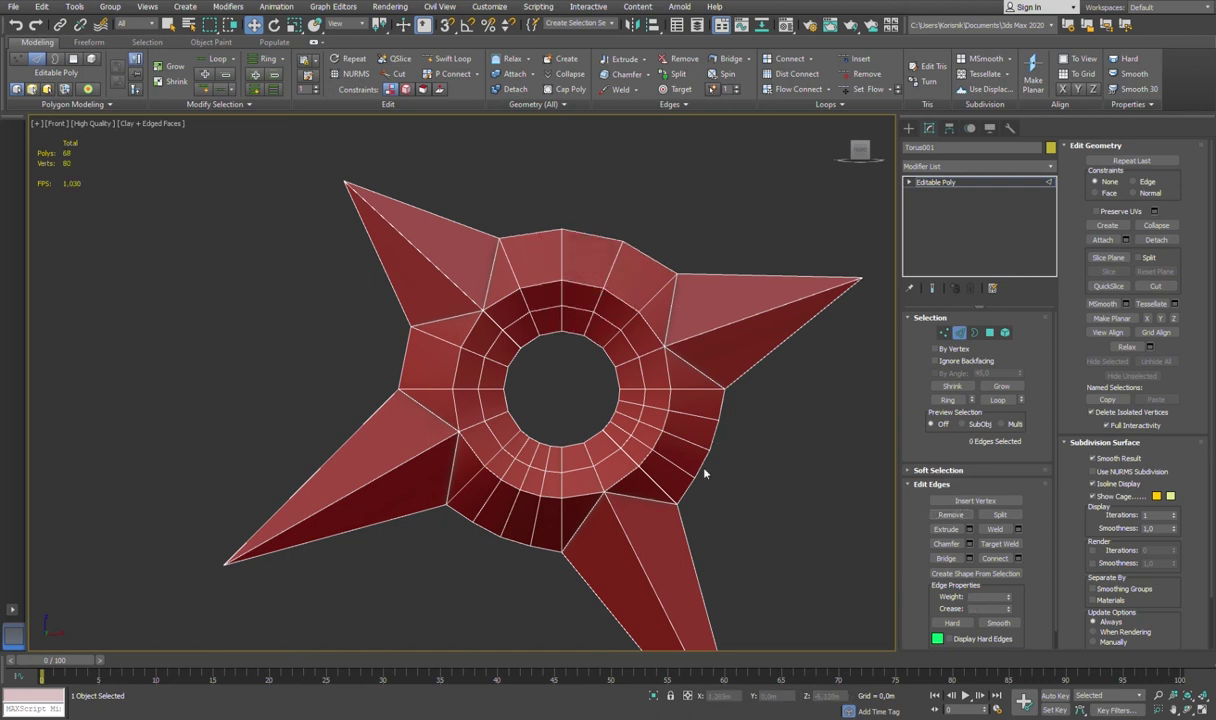
pyautogui.doubleClick(703, 410)
pyautogui.keyDown('ctrl'); pyautogui.doubleClick(497, 502); pyautogui.keyUp('ctrl')
pyautogui.hotkey('ctrl', 'BackSpace')
pyautogui.scroll(-1, 764, 388)
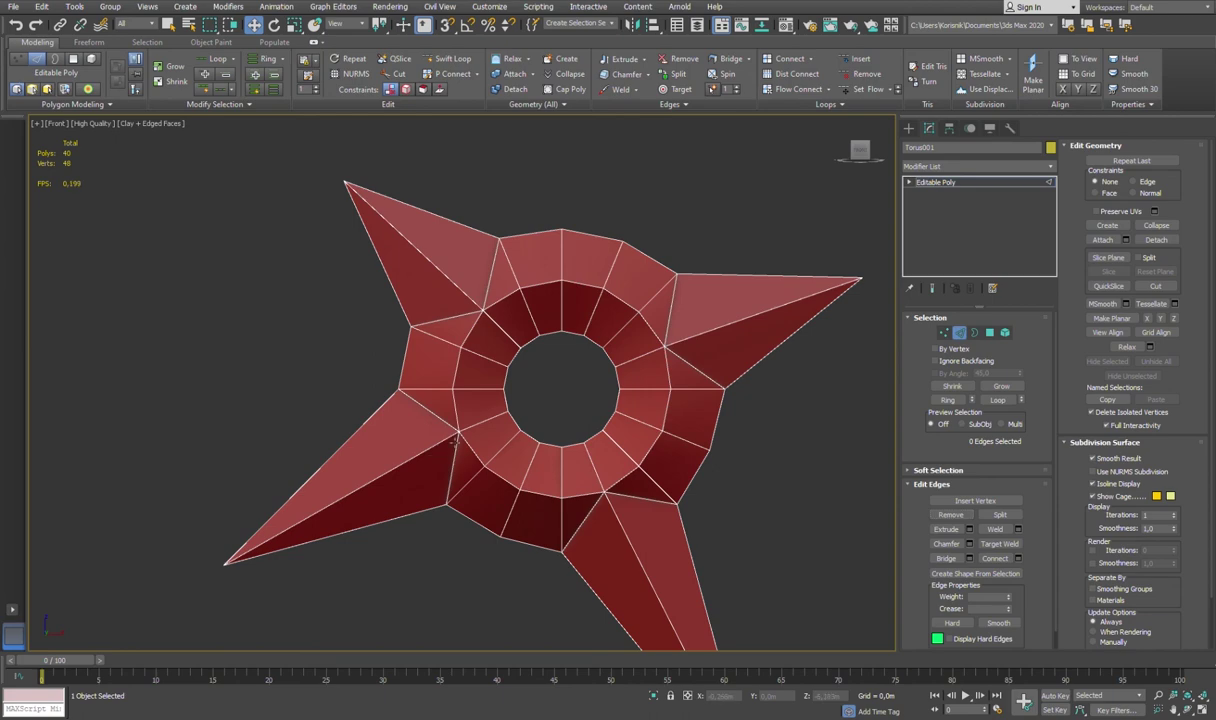
pyautogui.scroll(5, 500, 395)
pyautogui.scroll(-6, 500, 395)
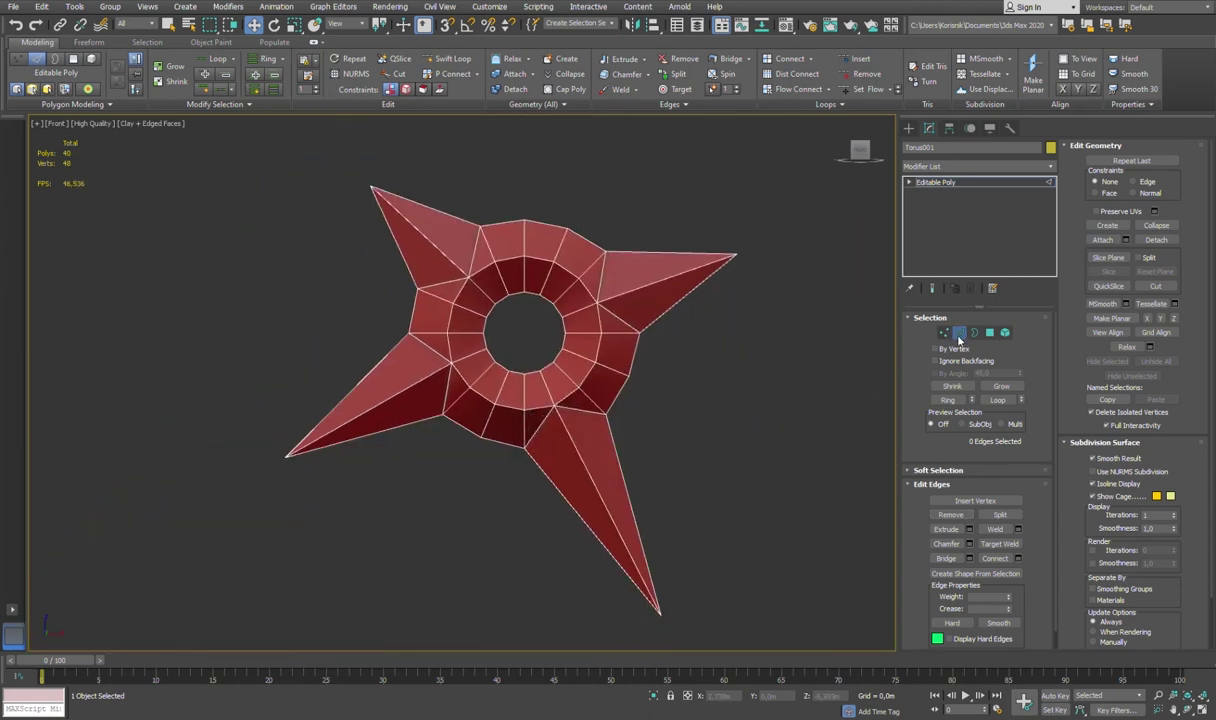
# Step: Insert two new edge loops across the star guard's torus ring
pyautogui.scroll(3, 430, 130)
pyautogui.click(452, 58)
pyautogui.click(610, 440)
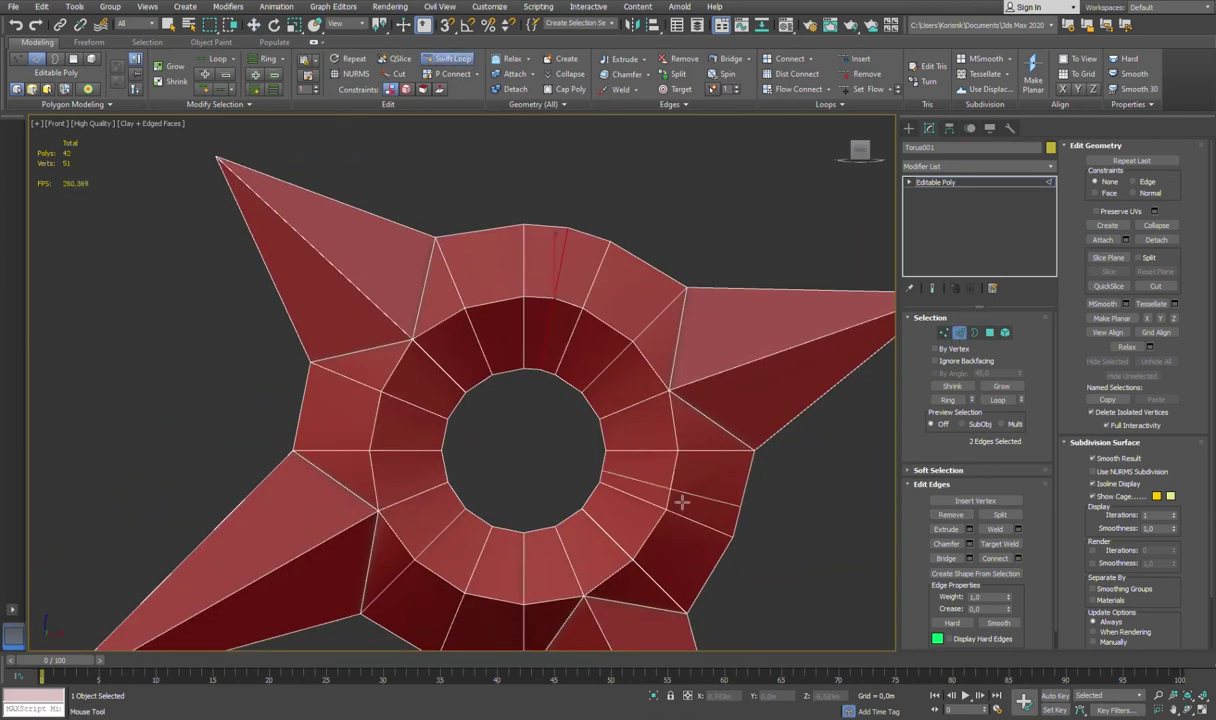
pyautogui.moveTo(625, 480); pyautogui.dragTo(680, 552, button='middle')
pyautogui.press('w')
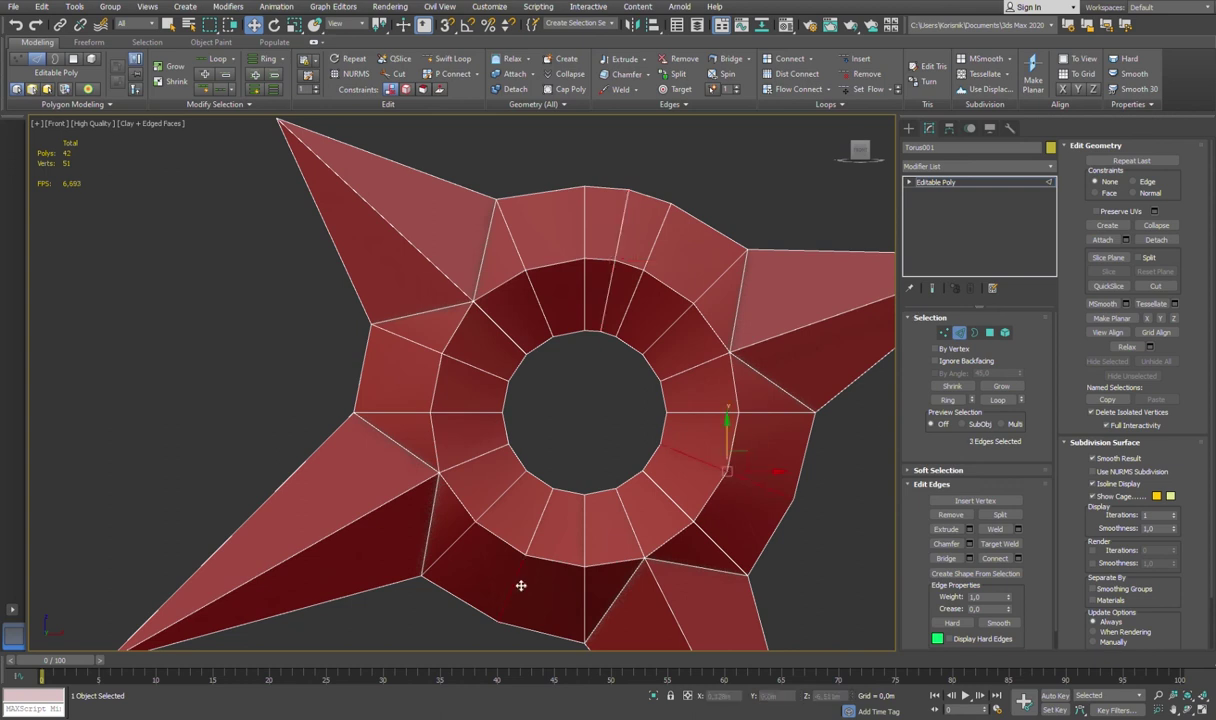
pyautogui.click(946, 543)
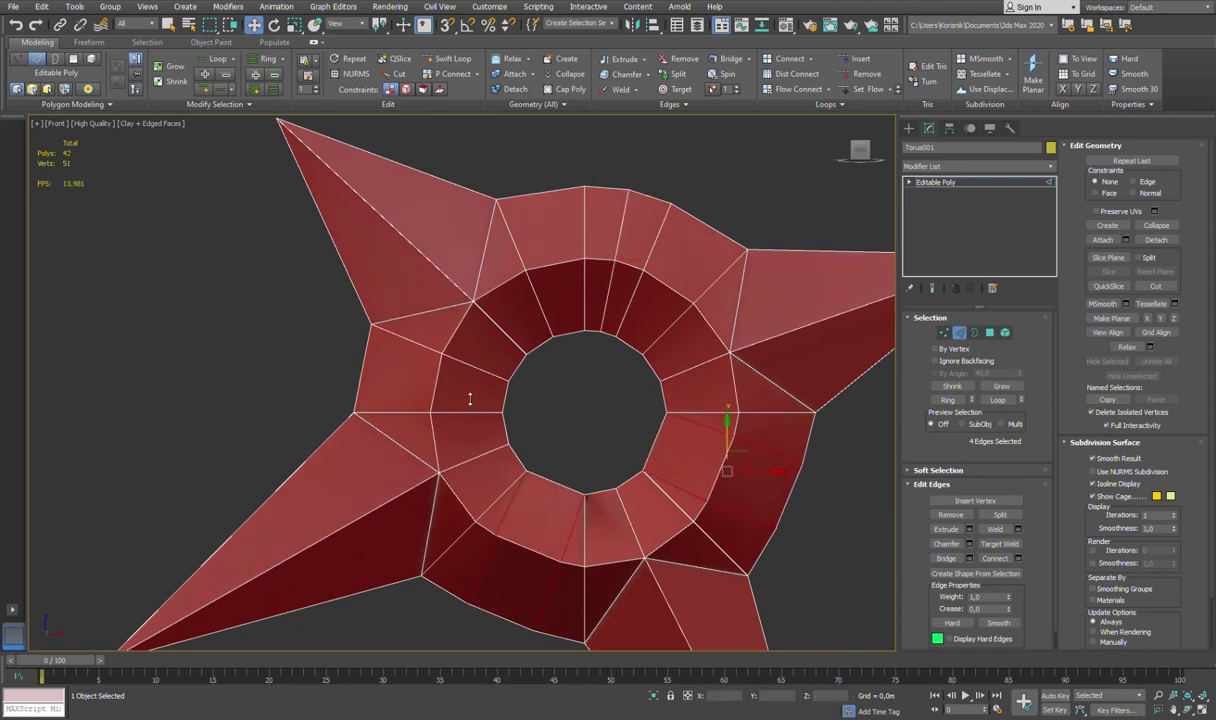
pyautogui.click(527, 495)
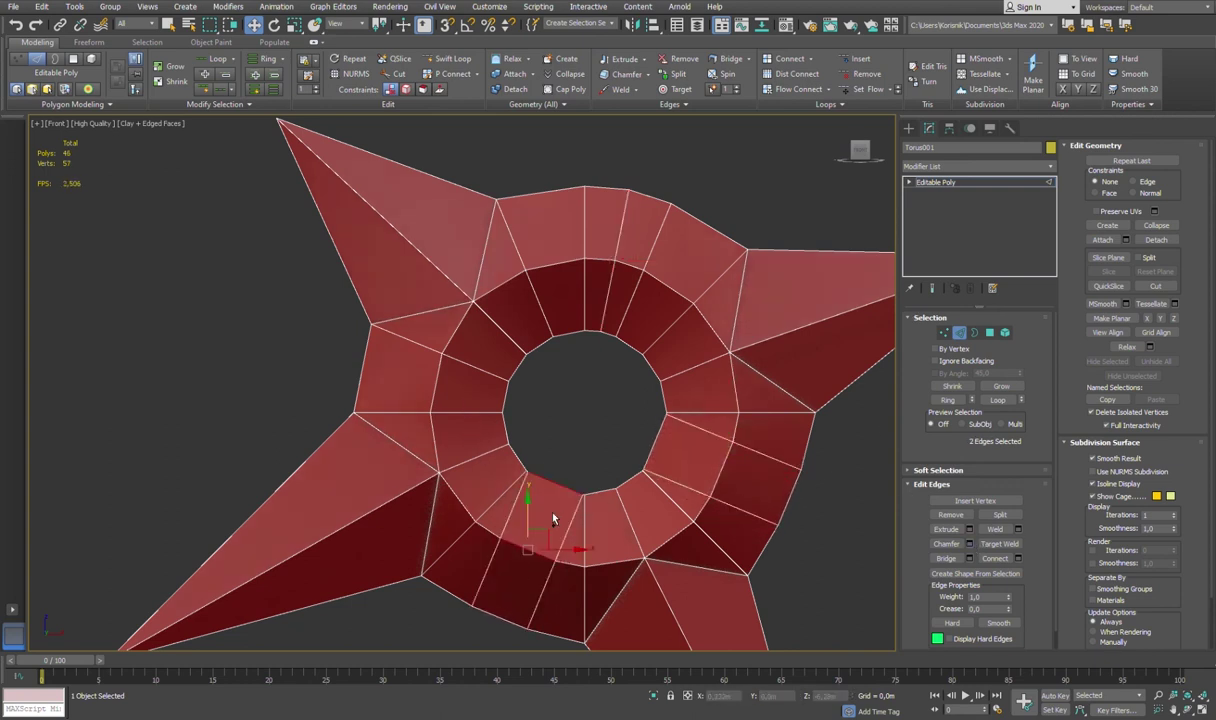
# Step: In Vertex mode, select and remove the stray new vertices on the ring
pyautogui.click(944, 332)
pyautogui.scroll(5, 543, 456)
pyautogui.click(543, 456)
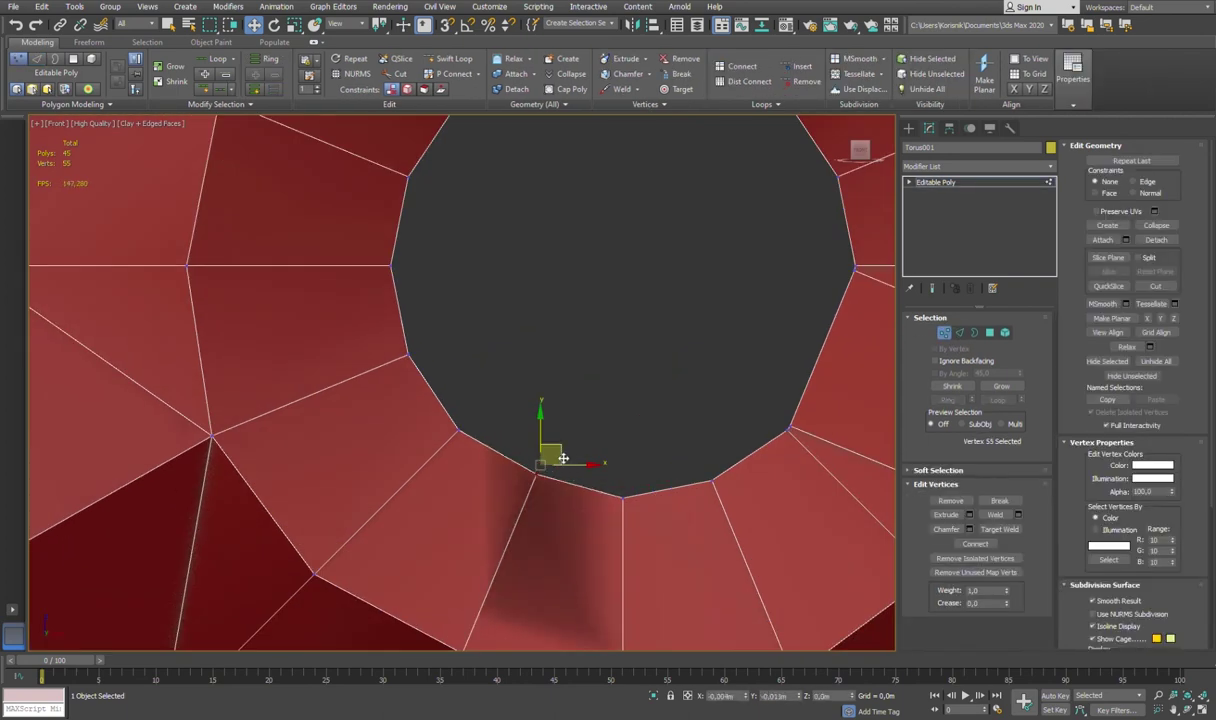
pyautogui.scroll(-3, 551, 461)
pyautogui.click(621, 392)
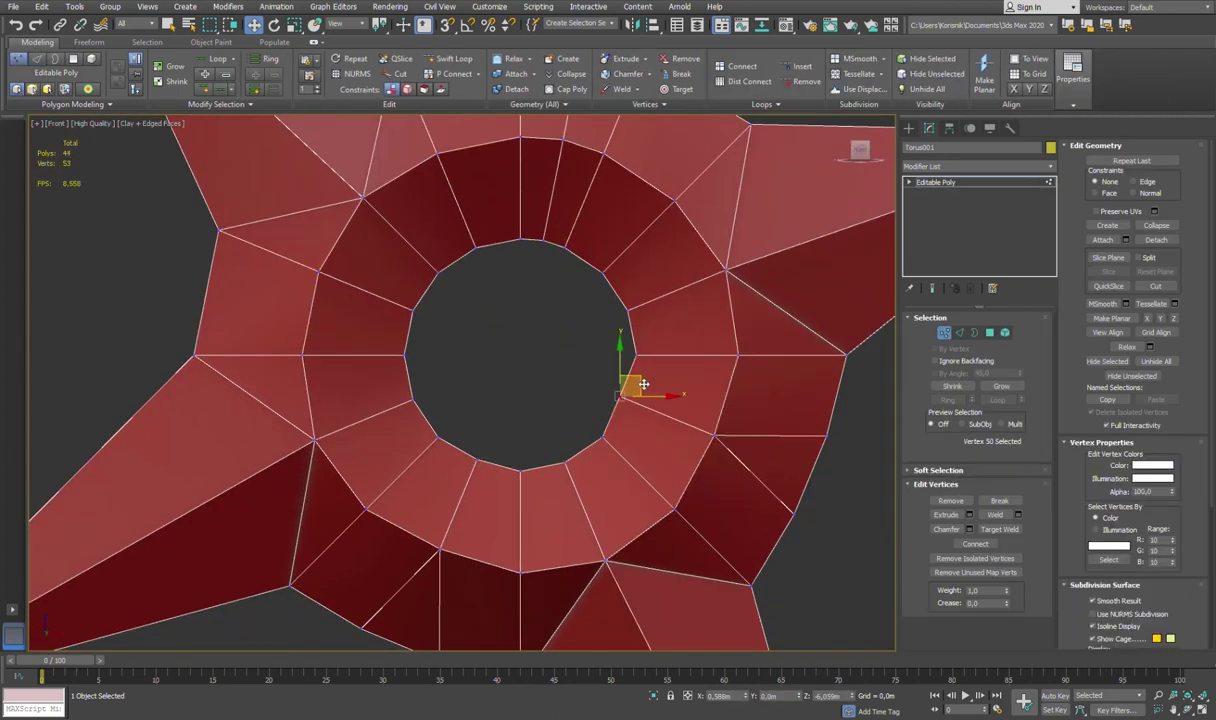
pyautogui.moveTo(677, 422); pyautogui.dragTo(715, 637, button='middle')
# Step: Target Weld the leftover vertex onto its neighbour, leaving the ring at 44 polygons
pyautogui.hotkey('ctrl', 'w')
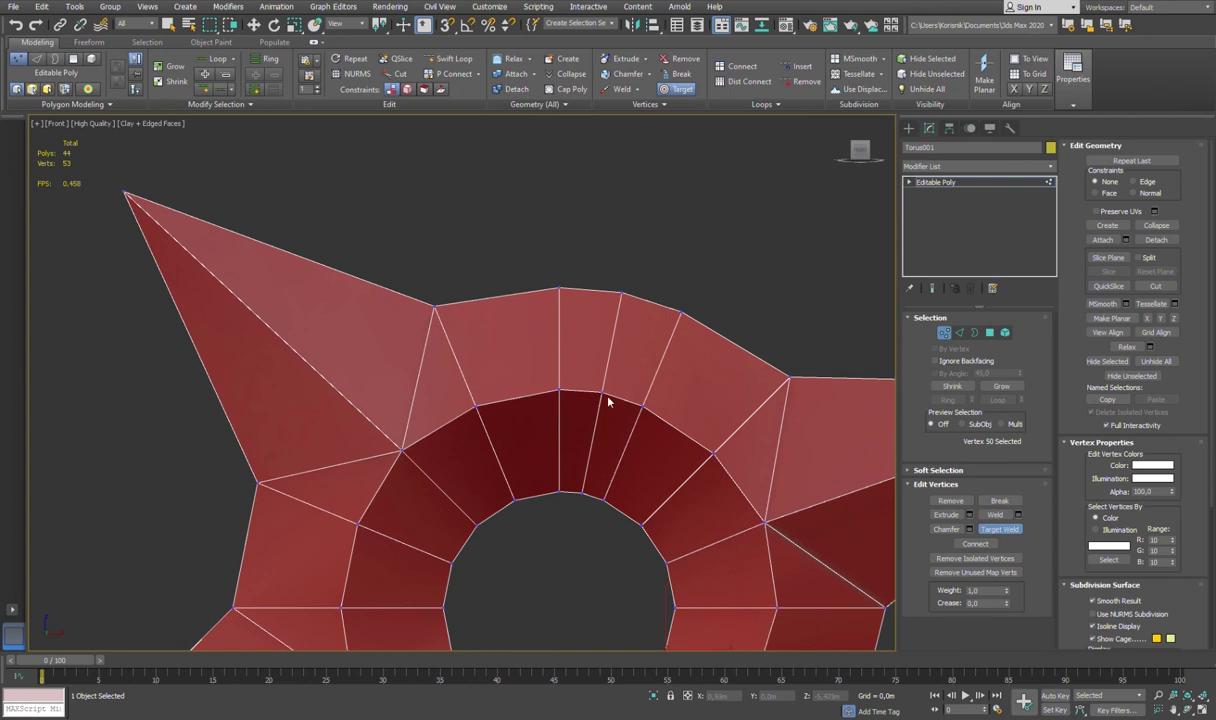
pyautogui.click(640, 405)
pyautogui.click(641, 286)
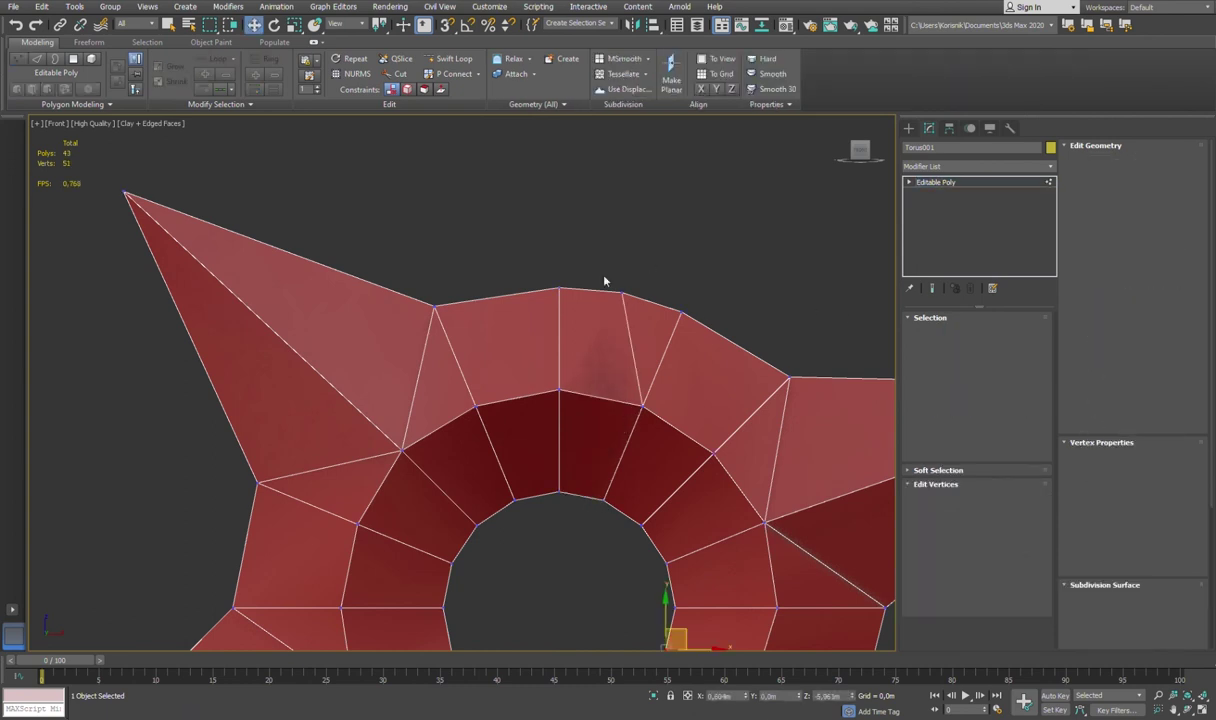
pyautogui.moveTo(676, 418); pyautogui.dragTo(664, 404, button='middle')
pyautogui.scroll(-3, 665, 402)
pyautogui.press('1')
pyautogui.scroll(2, 803, 402)
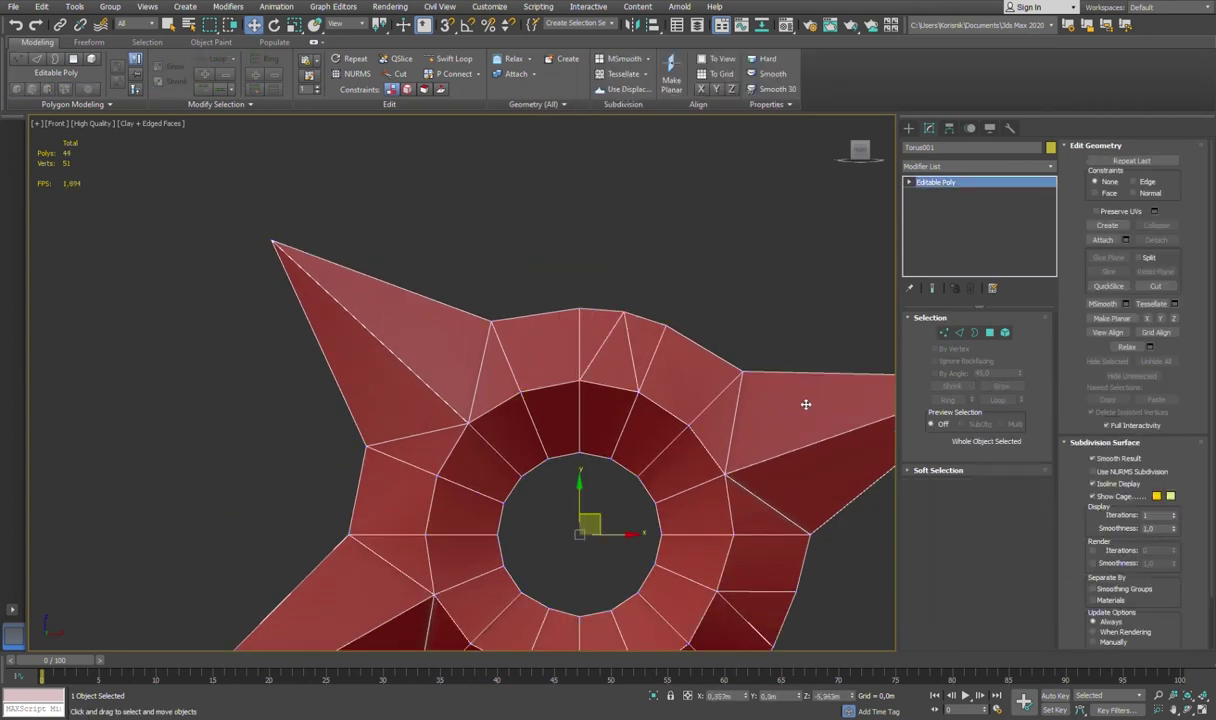
pyautogui.moveTo(803, 402); pyautogui.dragTo(724, 378, button='middle')
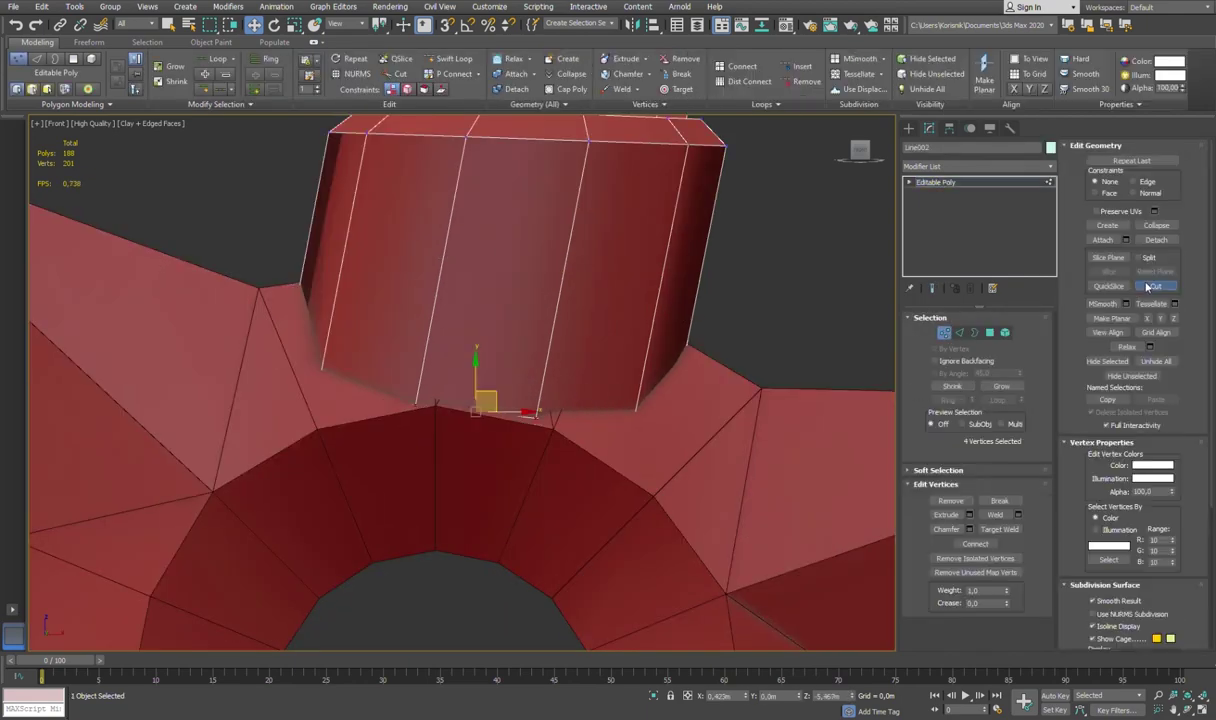
# Step: Select the handle object Line002 and apply Reset XForm from the Utilities panel
pyautogui.click(942, 334)
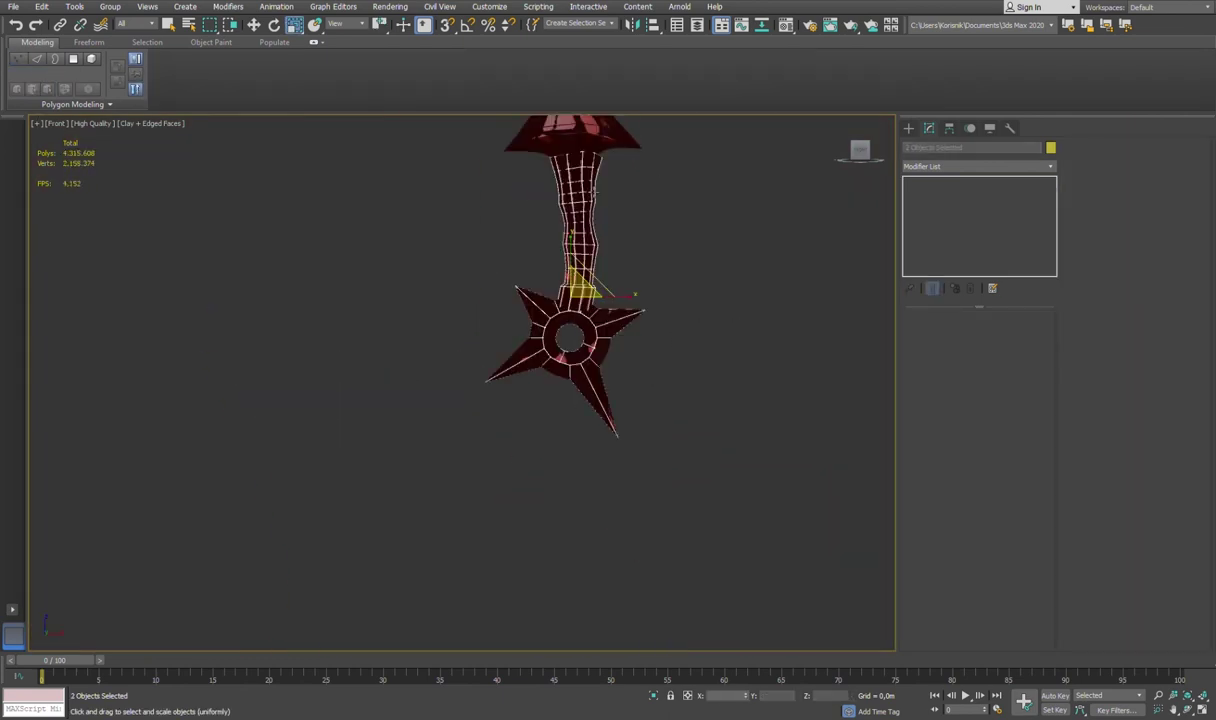
pyautogui.click(575, 380)
pyautogui.keyDown('alt'); pyautogui.moveTo(711, 326); pyautogui.dragTo(578, 339, button='middle'); pyautogui.keyUp('alt')
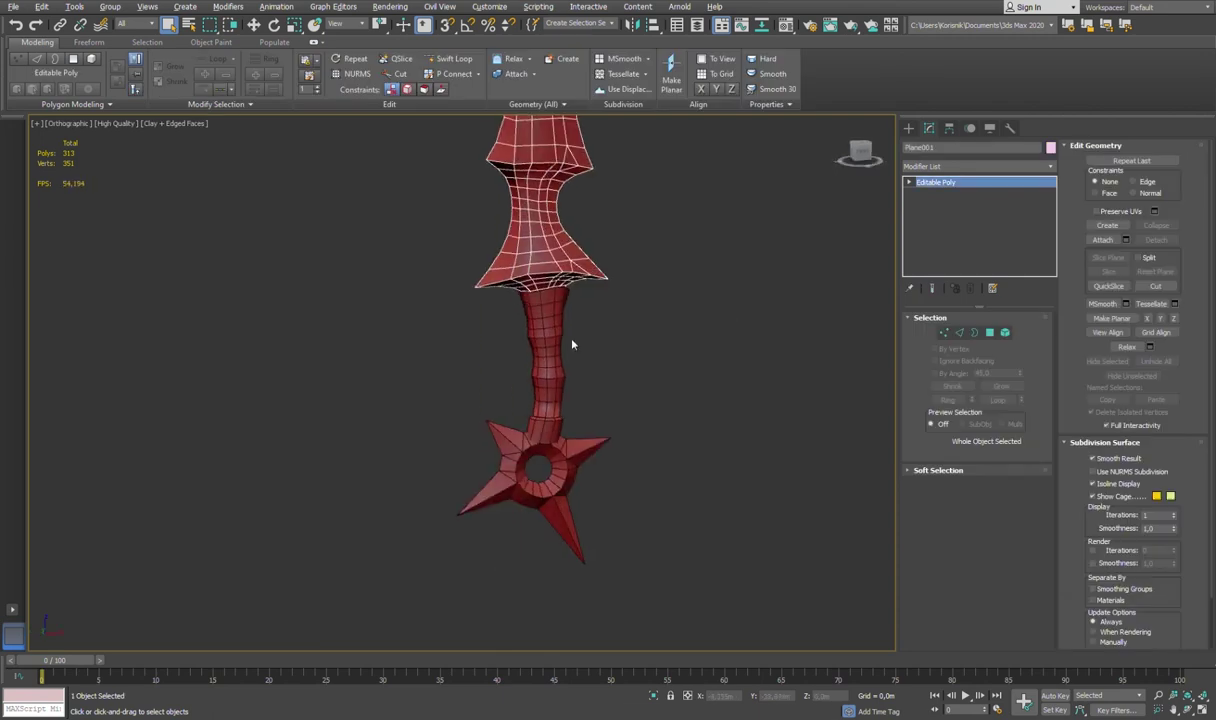
pyautogui.click(1010, 128)
pyautogui.click(977, 310)
pyautogui.click(977, 361)
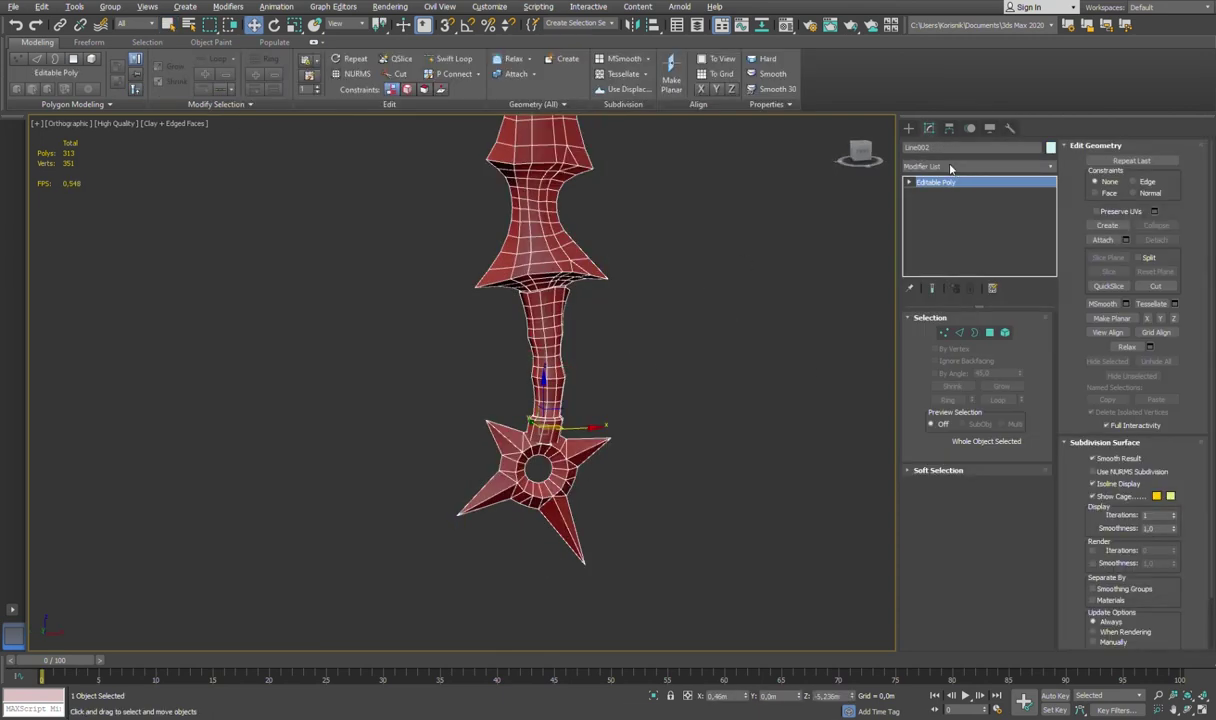
# Step: Check the four-viewport layout, then frame the whole sword in a single view
pyautogui.hotkey('alt', 'w')
pyautogui.scroll(5, 306, 505)
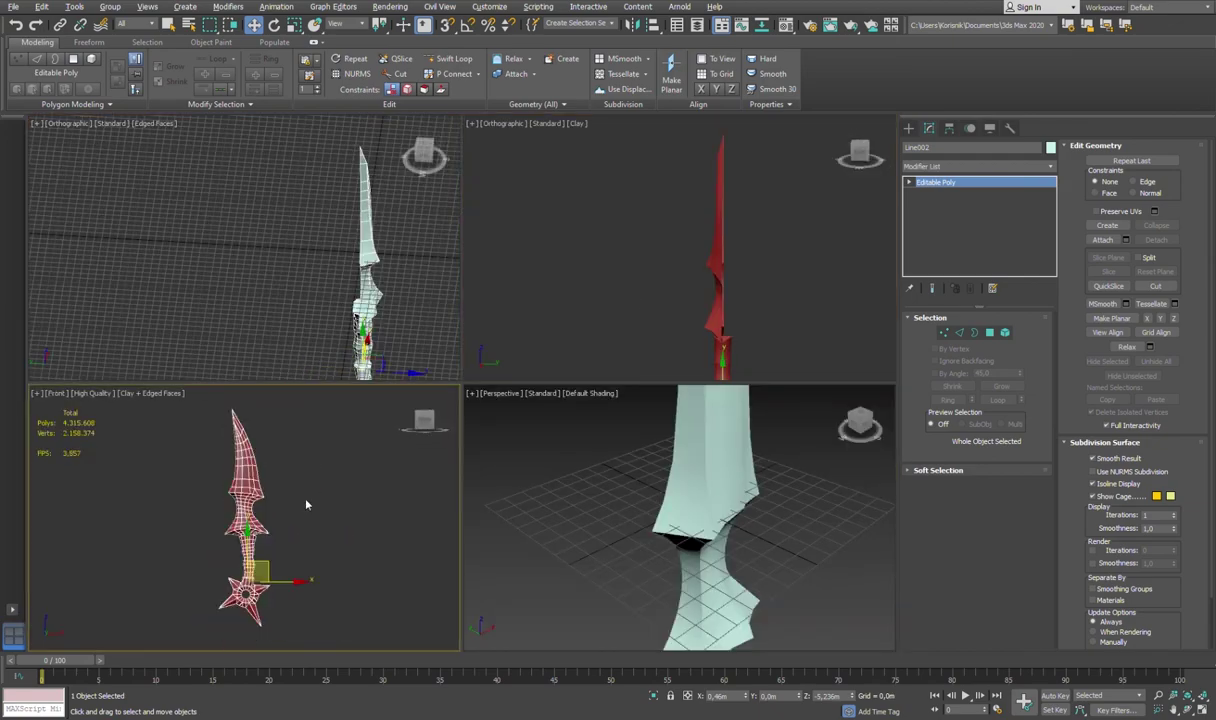
pyautogui.hotkey('alt', 'w')
pyautogui.press('z')
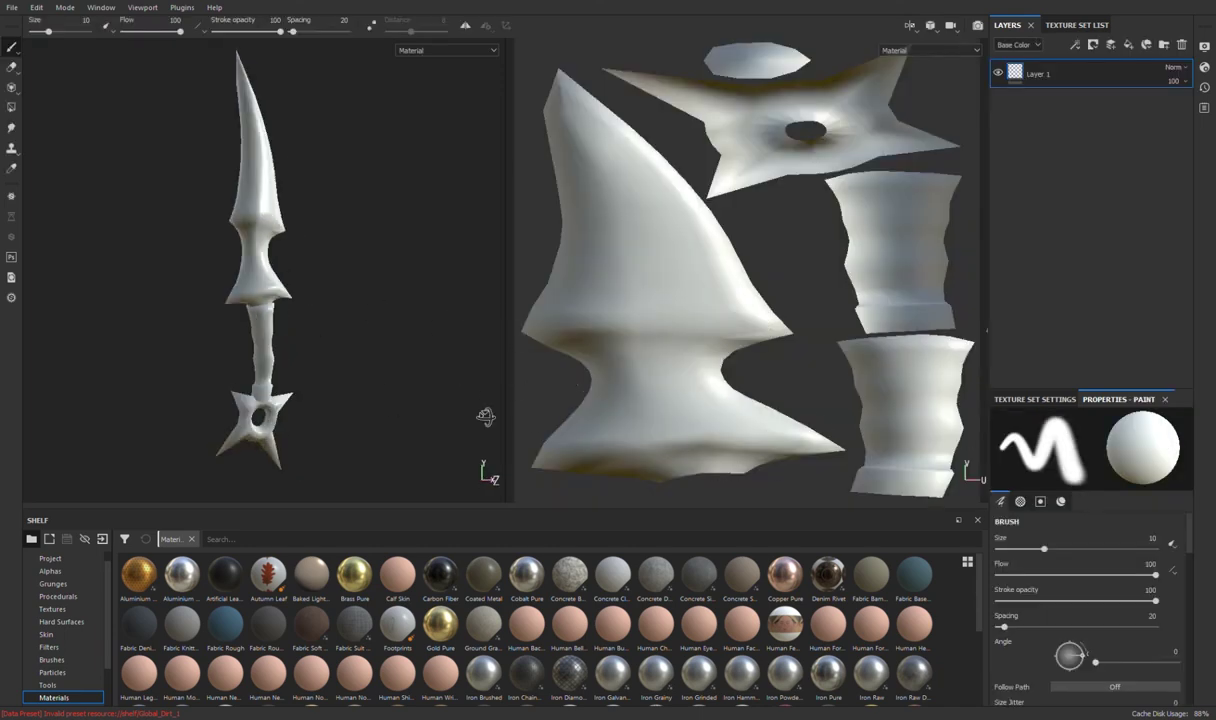
# Step: Set the dagger's Texture Set Size to 1024 and select Layer 1
pyautogui.keyDown('alt'); pyautogui.moveTo(459, 310); pyautogui.dragTo(549, 351); pyautogui.keyUp('alt')
pyautogui.click(1035, 399)
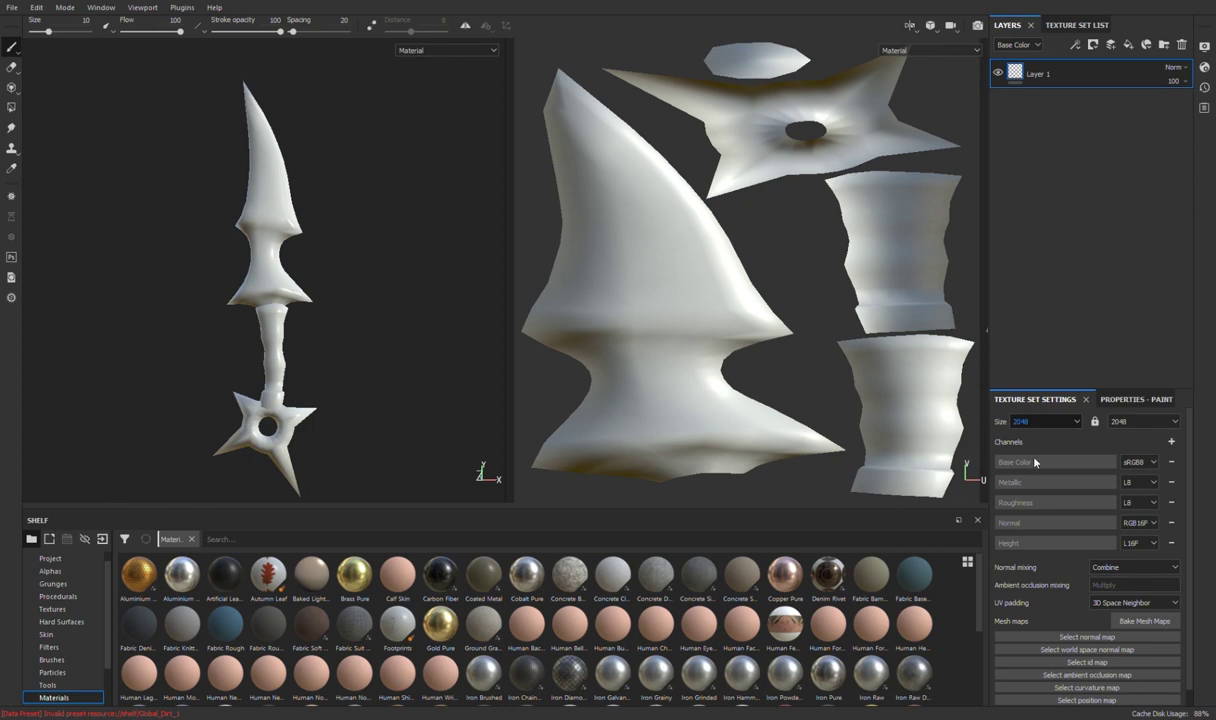
pyautogui.press('Up')
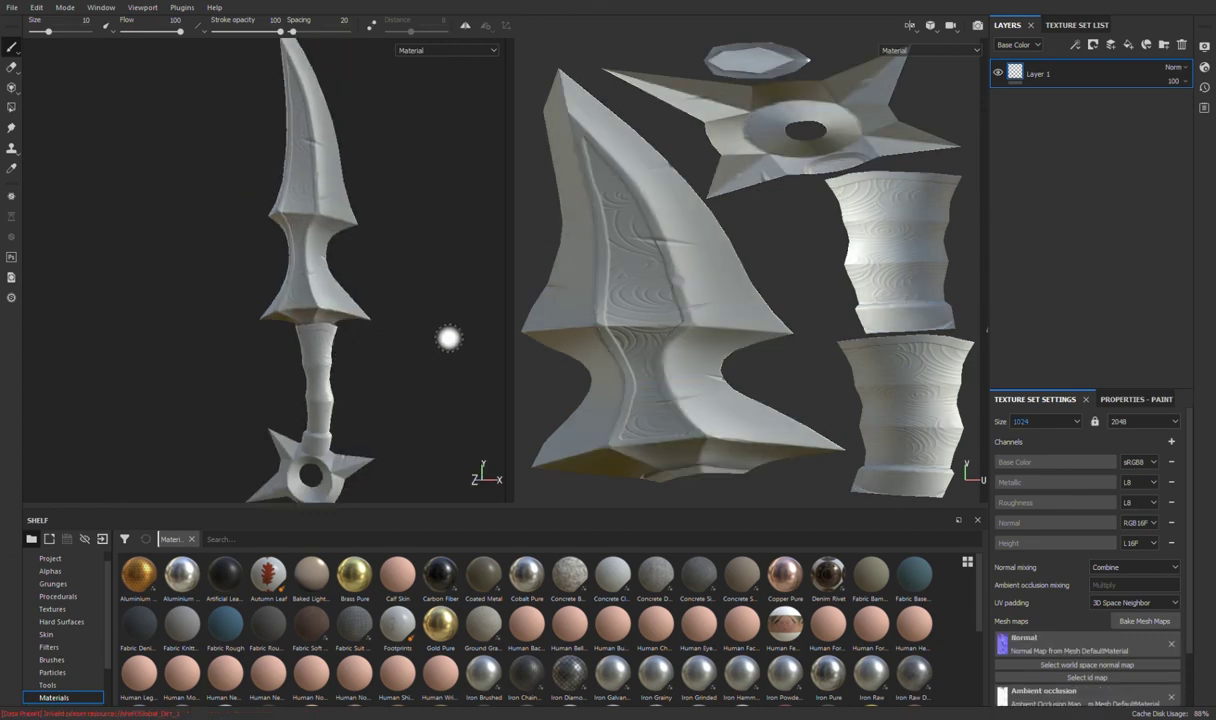
pyautogui.click(1030, 133)
pyautogui.write('ao')
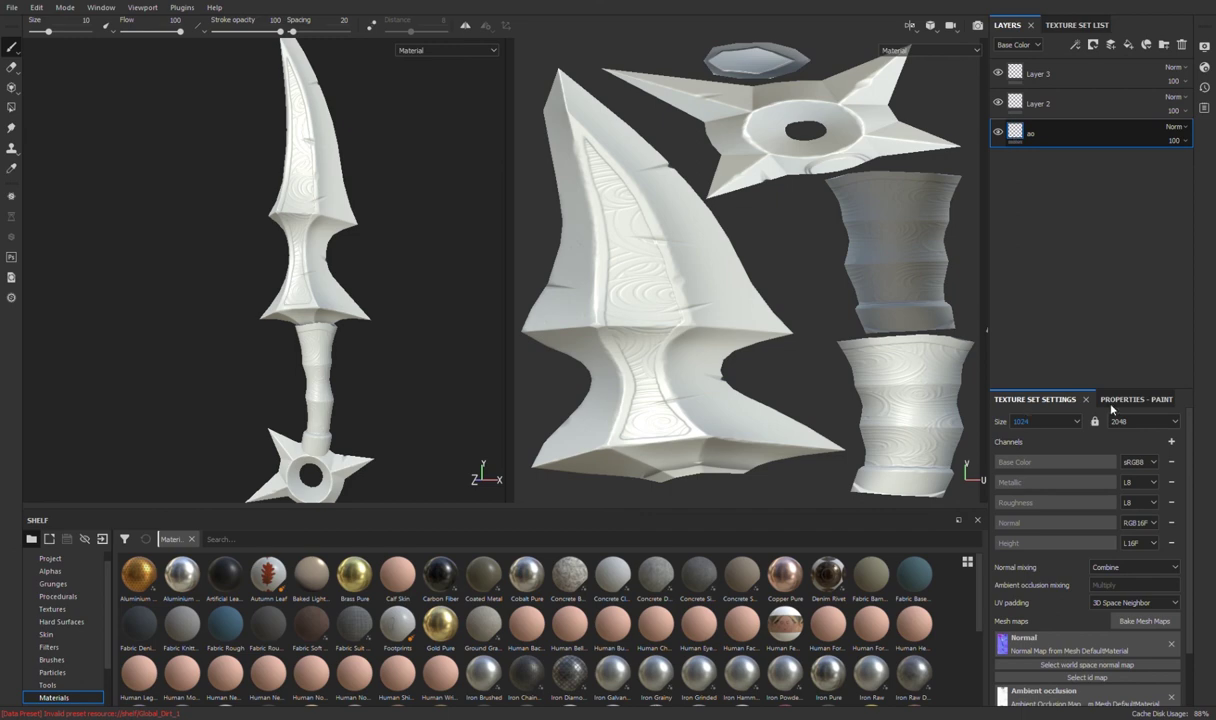
# Step: Drag the baked ambient occlusion map into the ao layer and move Layer 2 below it
pyautogui.click(50, 558)
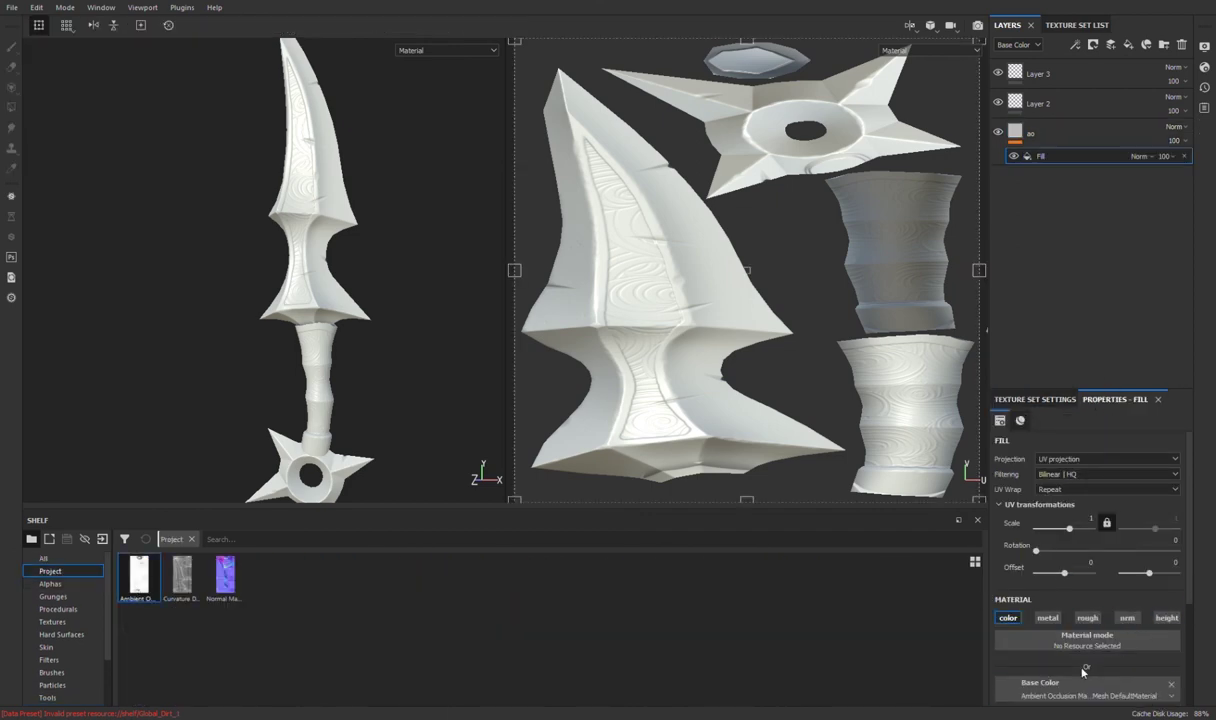
pyautogui.moveTo(1097, 697); pyautogui.dragTo(1090, 688)
pyautogui.moveTo(1100, 103); pyautogui.dragTo(1168, 156)
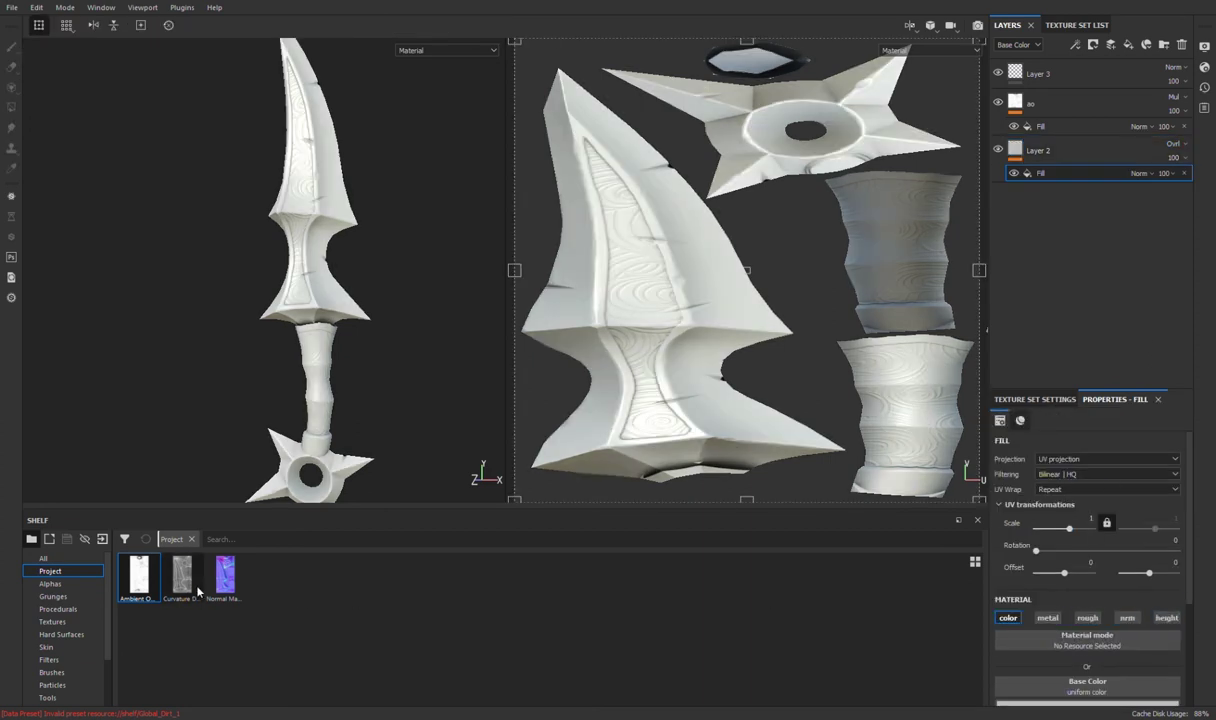
# Step: Apply the curvature map to the renamed overlay layer and move Layer 3 to the bottom
pyautogui.moveTo(182, 575); pyautogui.dragTo(1087, 685)
pyautogui.doubleClick(1041, 150)
pyautogui.write('overlay')
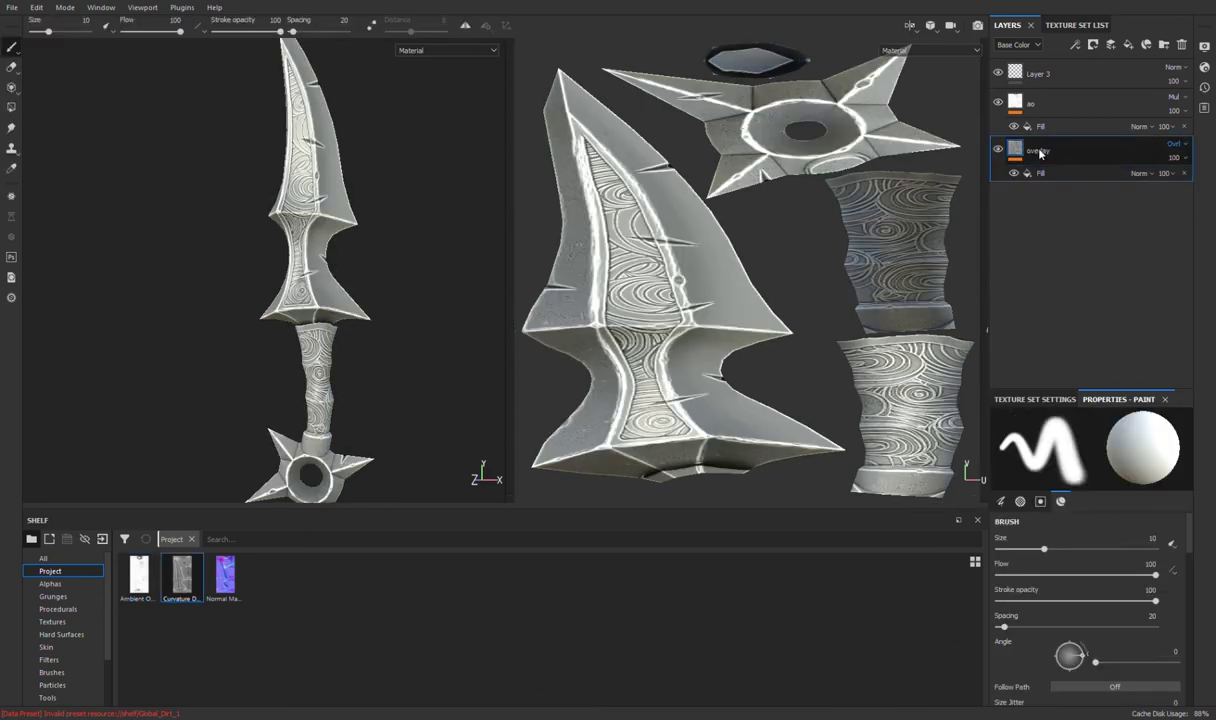
pyautogui.keyDown('alt'); pyautogui.moveTo(318, 337); pyautogui.dragTo(383, 327); pyautogui.keyUp('alt')
pyautogui.moveTo(1037, 73)
pyautogui.mouseDown()
pyautogui.moveTo(1040, 195)
pyautogui.moveTo(1037, 172)
pyautogui.mouseUp()
pyautogui.write('base')
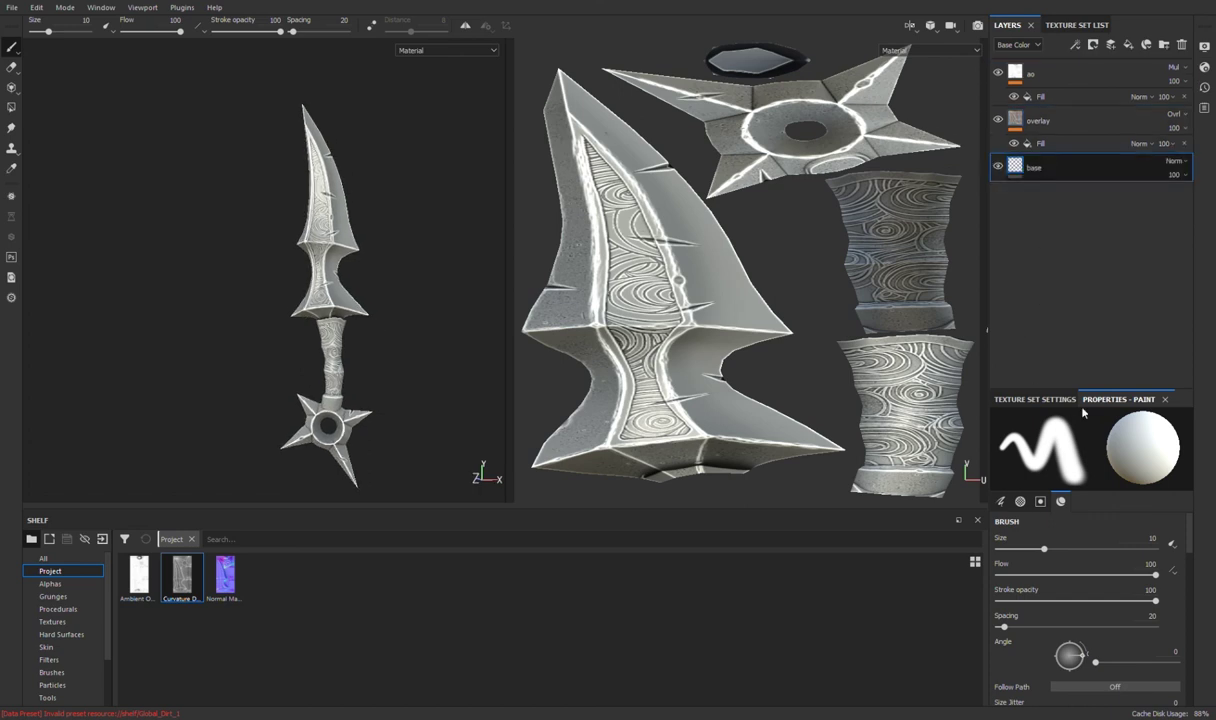
pyautogui.scroll(-3, 1048, 590)
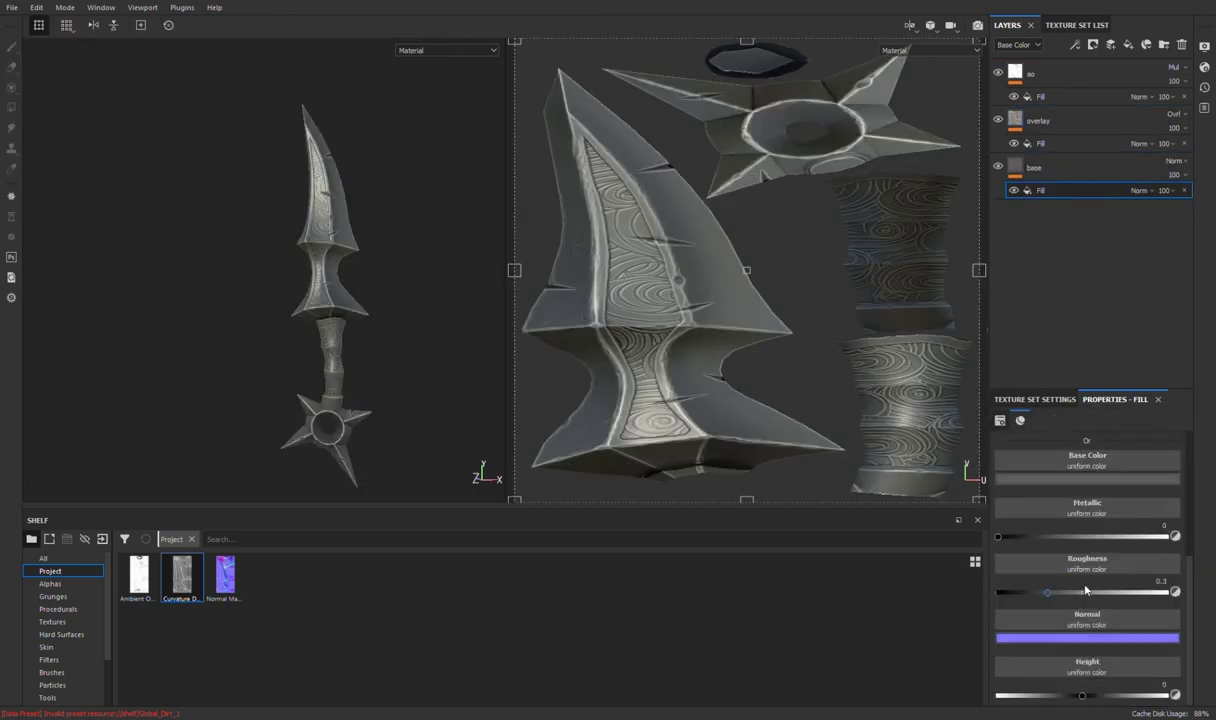
pyautogui.moveTo(1175, 591); pyautogui.dragTo(1045, 591)
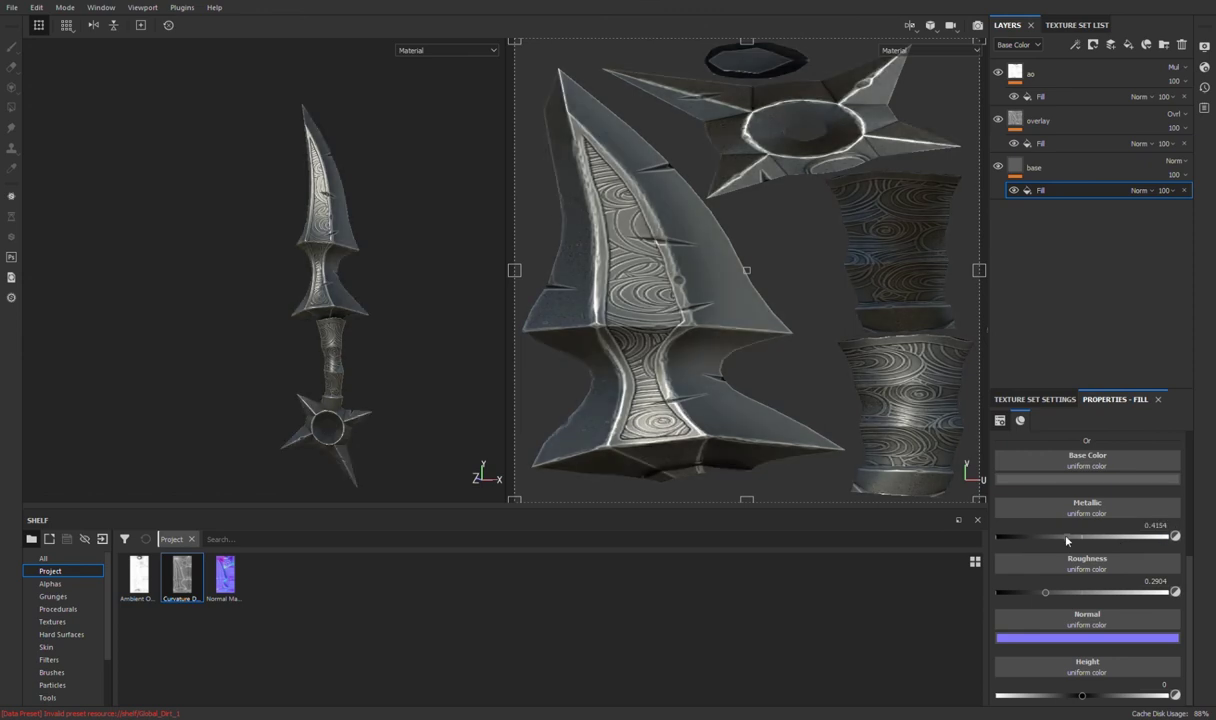
pyautogui.scroll(2, 1157, 509)
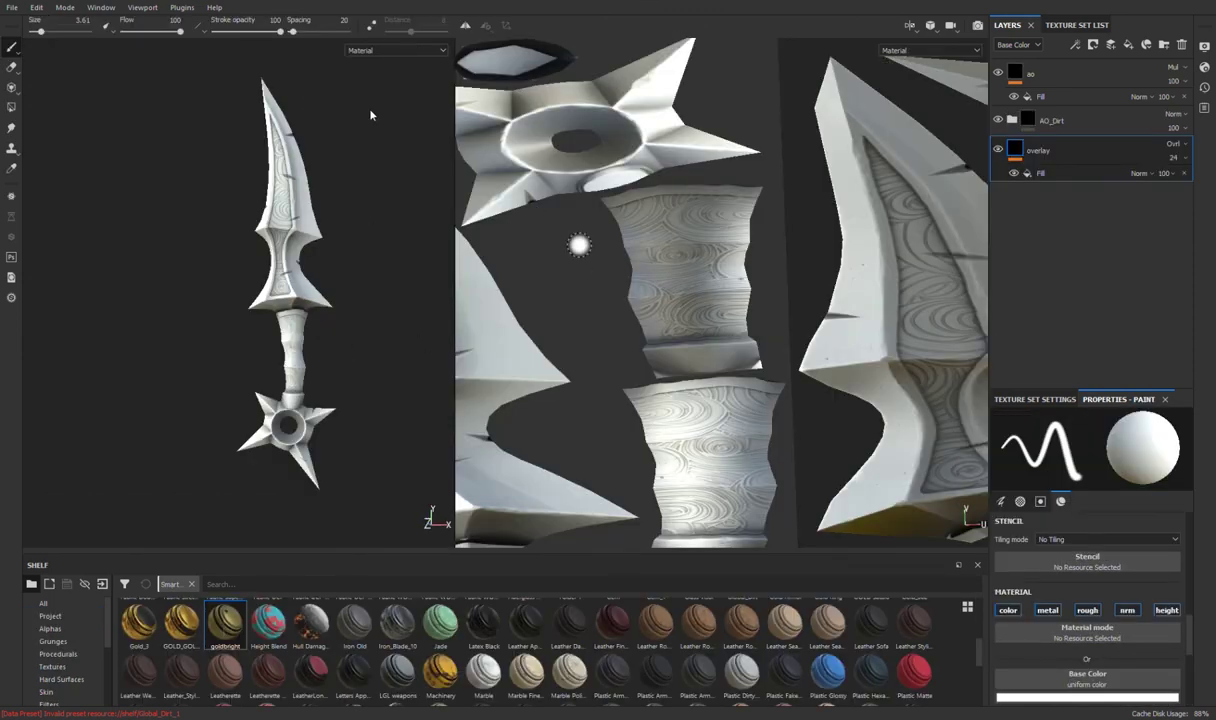
# Step: Apply the GOLD_GOLD smart material to the dagger and rename its Apperion layer to gold1
pyautogui.moveTo(181, 622); pyautogui.dragTo(1100, 240)
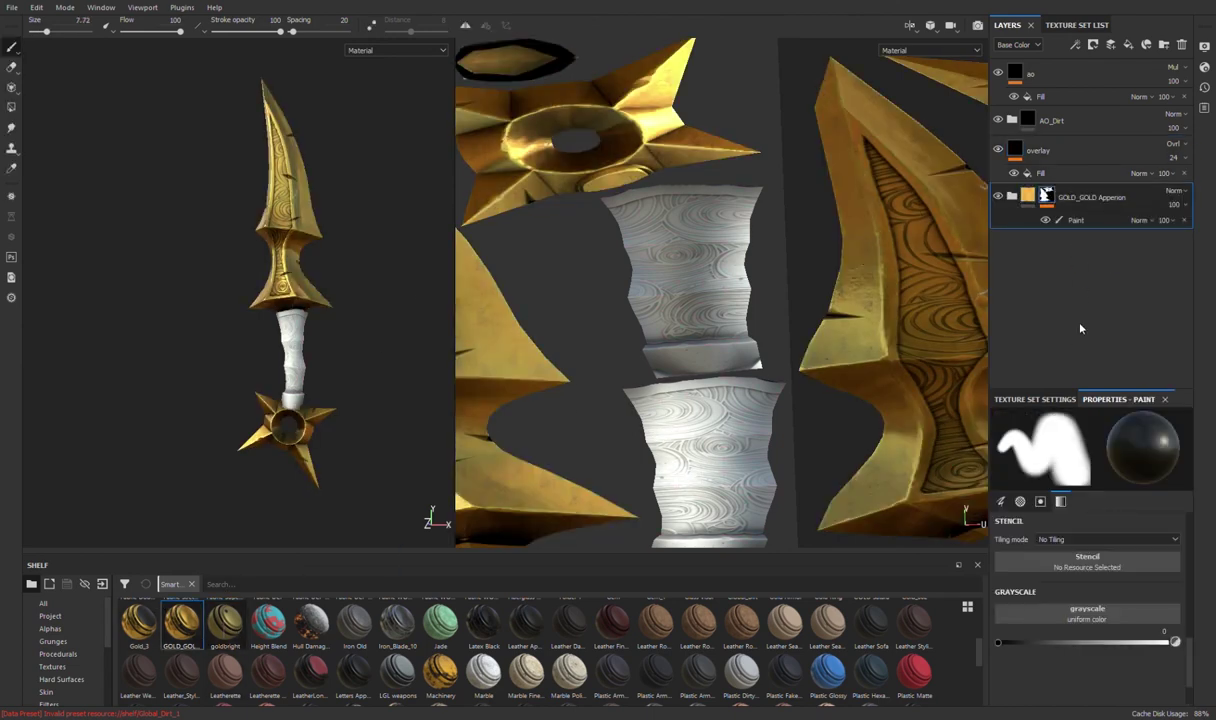
pyautogui.click(1012, 197)
pyautogui.scroll(-2, 1060, 260)
pyautogui.scroll(2, 1030, 300)
pyautogui.scroll(-2, 1025, 311)
pyautogui.scroll(3, 990, 280)
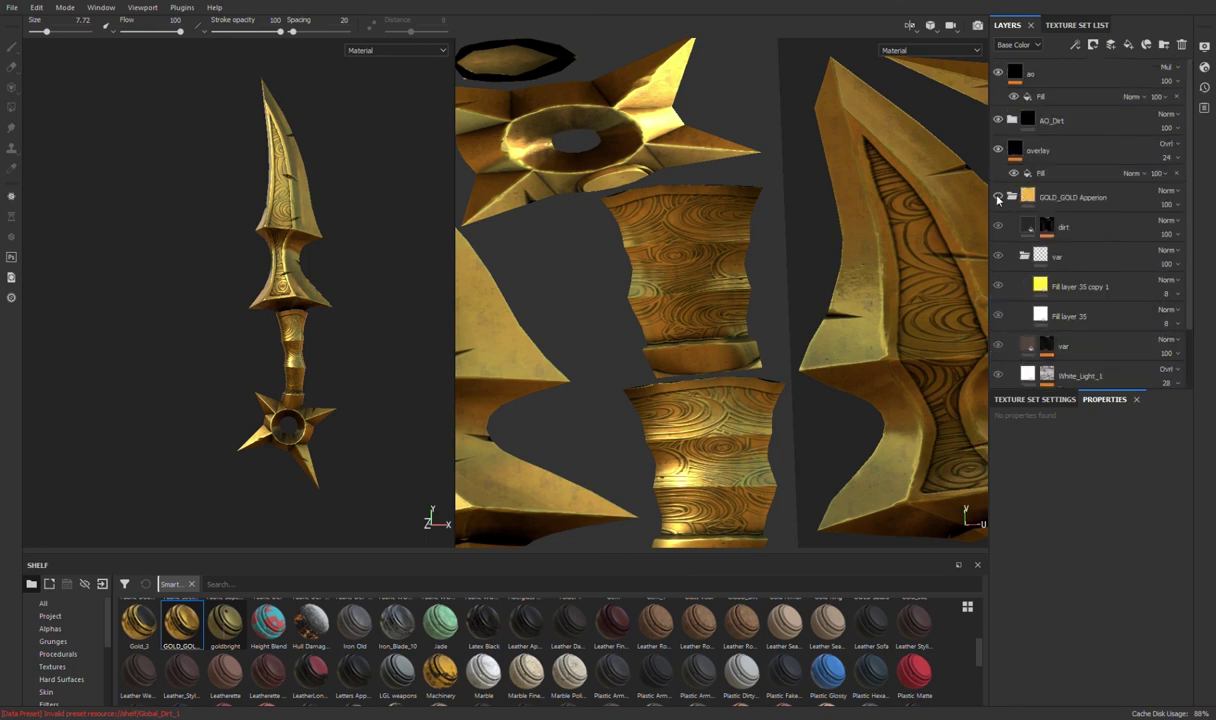
pyautogui.doubleClick(1075, 197)
pyautogui.write('gold1')
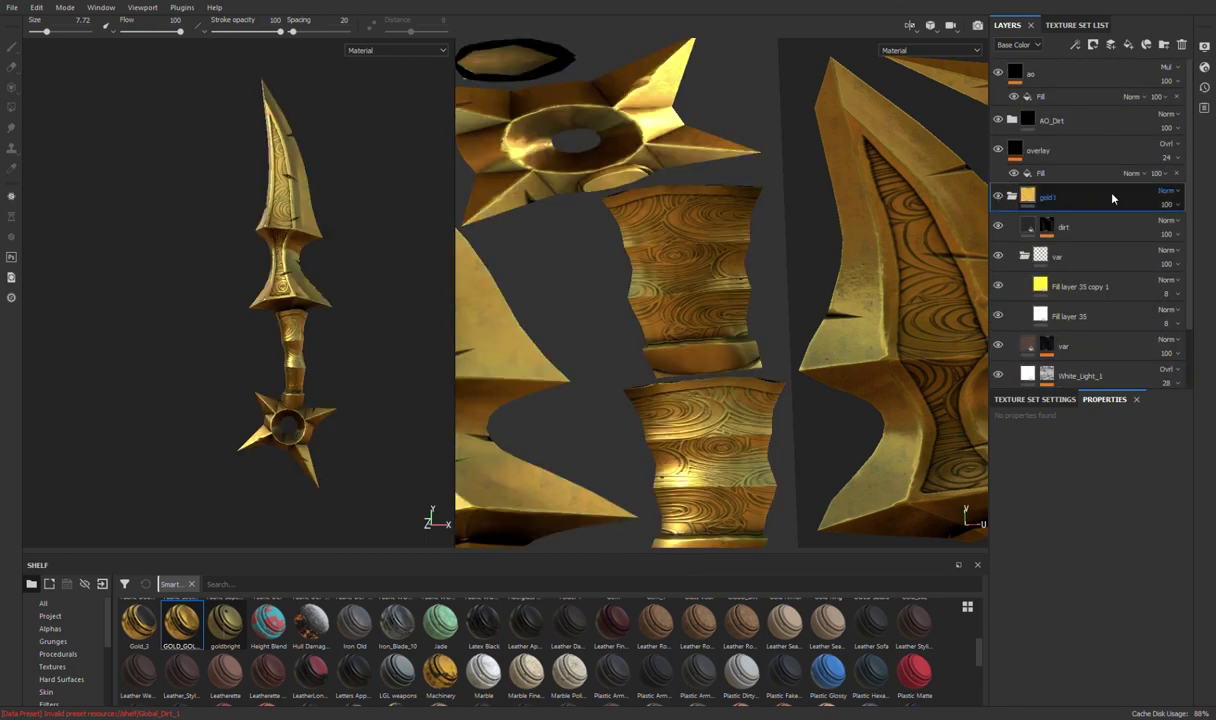
pyautogui.press('Return')
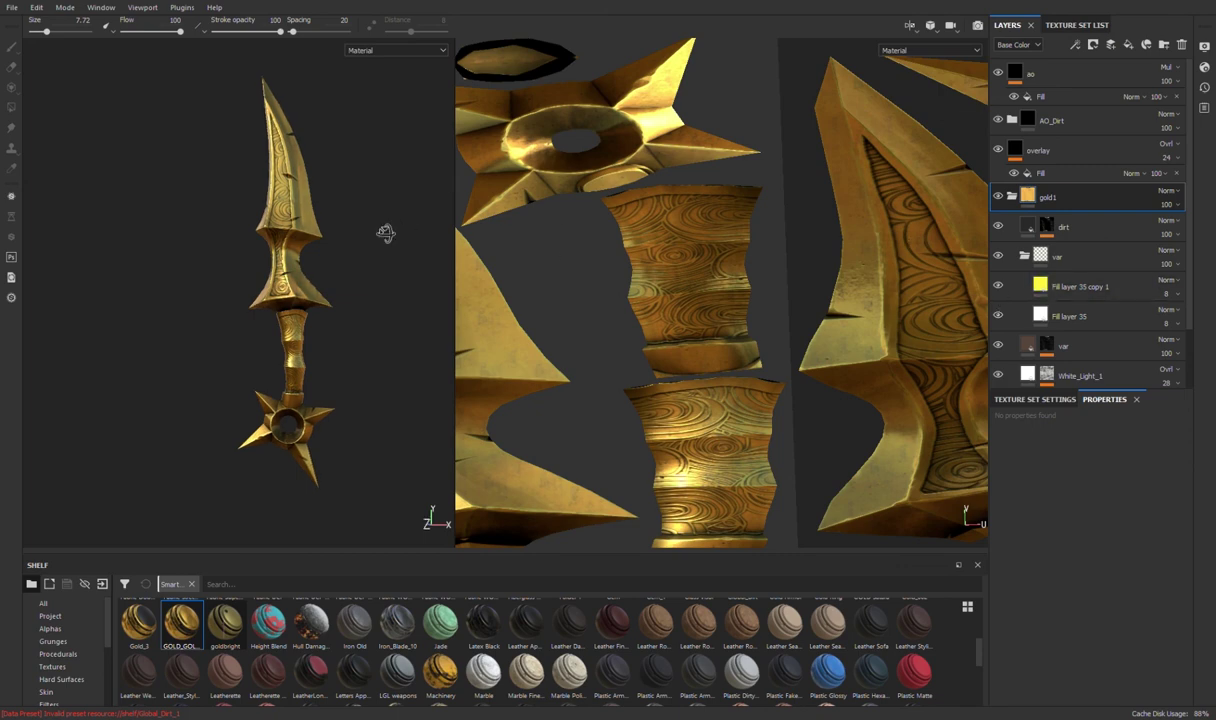
# Step: Compare the look with Fill layer 35 hidden, then add a Paint effect to the var mask
pyautogui.scroll(5, 383, 236)
pyautogui.click(997, 316)
pyautogui.click(997, 316)
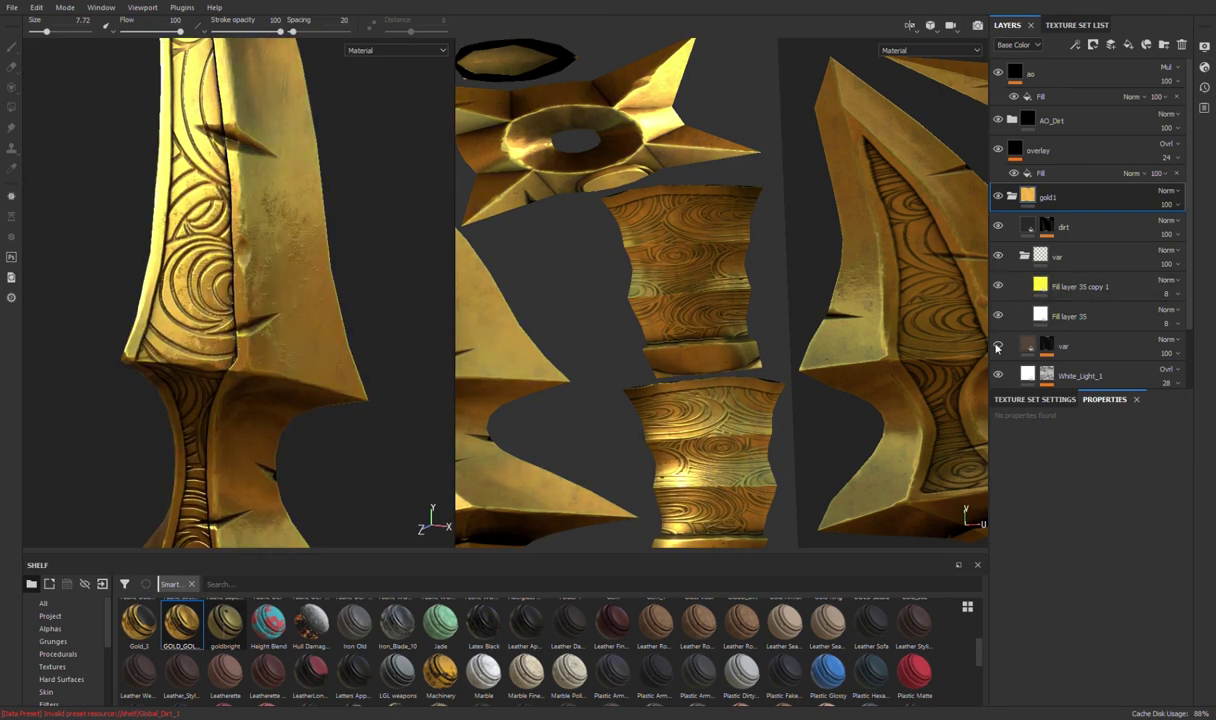
pyautogui.click(1046, 346)
pyautogui.click(315, 280)
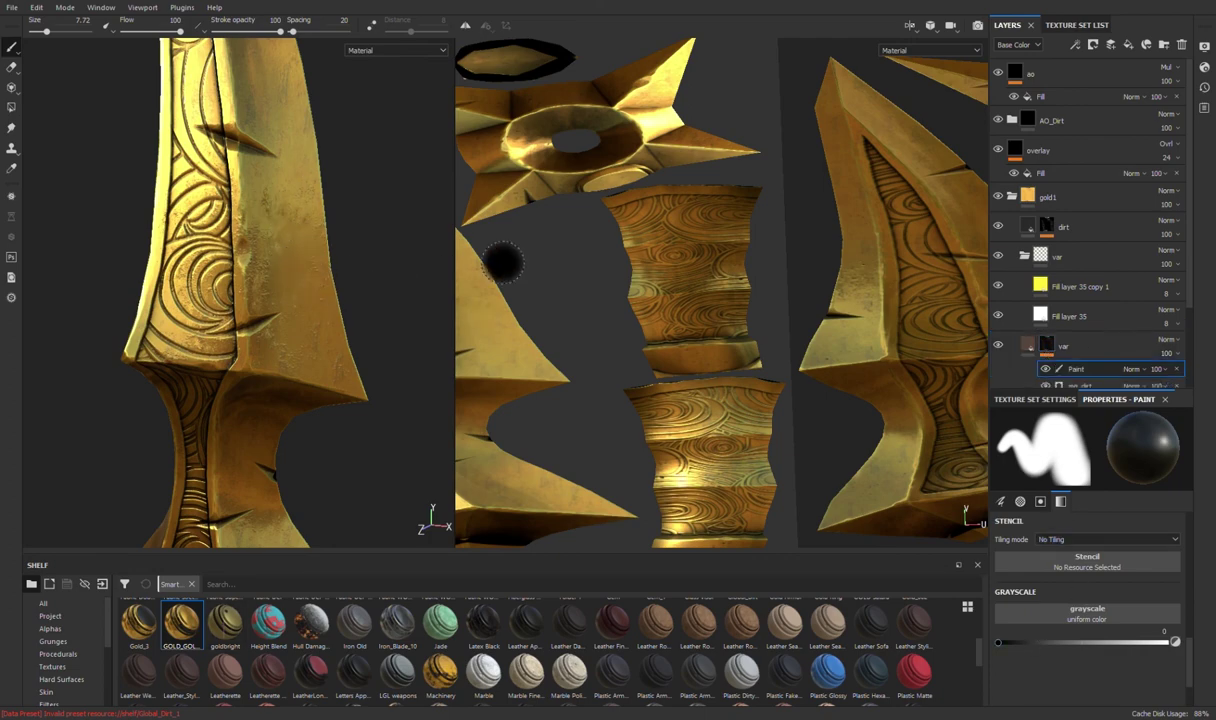
# Step: Dab dark paint spots along the blade edges, comparing with Fill layer 35 toggled
pyautogui.keyDown('alt'); pyautogui.moveTo(502, 262); pyautogui.dragTo(708, 288); pyautogui.keyUp('alt')
pyautogui.scroll(3, 587, 290)
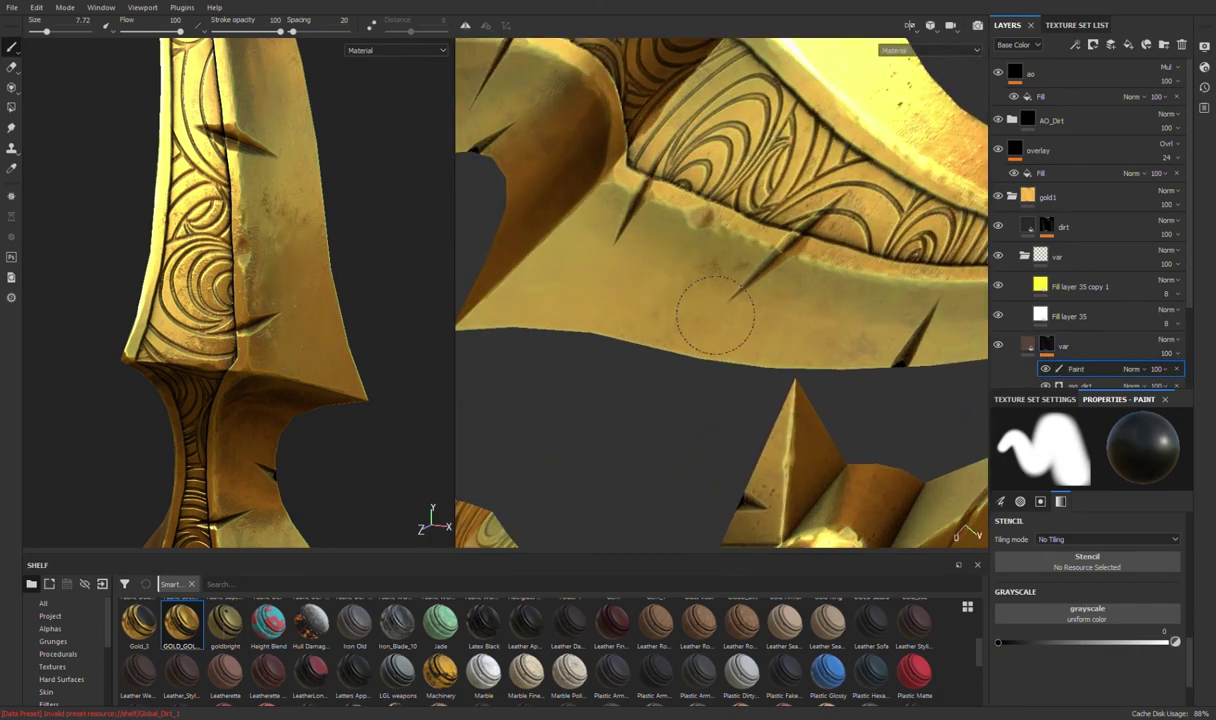
pyautogui.moveTo(726, 326)
pyautogui.keyDown('alt'); pyautogui.mouseDown()
pyautogui.moveTo(620, 338)
pyautogui.moveTo(570, 299)
pyautogui.moveTo(621, 376)
pyautogui.mouseUp(); pyautogui.keyUp('alt')
pyautogui.click(620, 338)
pyautogui.keyDown('alt'); pyautogui.moveTo(757, 232); pyautogui.dragTo(646, 265); pyautogui.keyUp('alt')
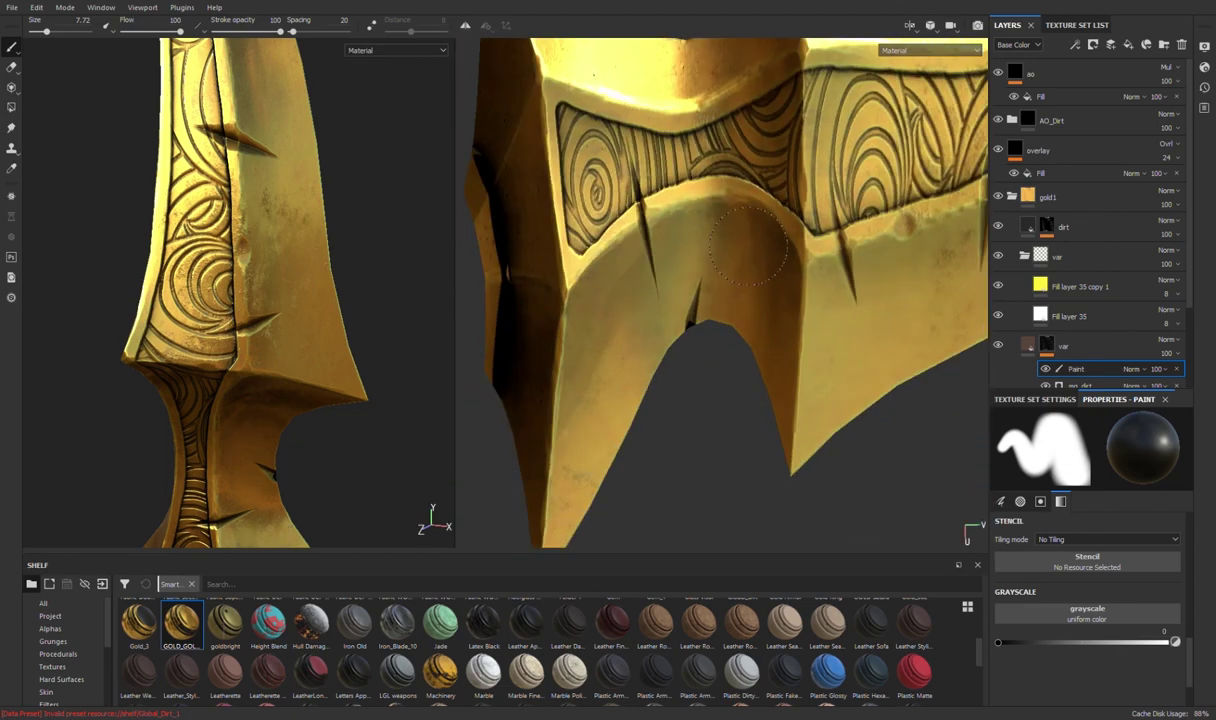
pyautogui.click(997, 316)
pyautogui.click(997, 316)
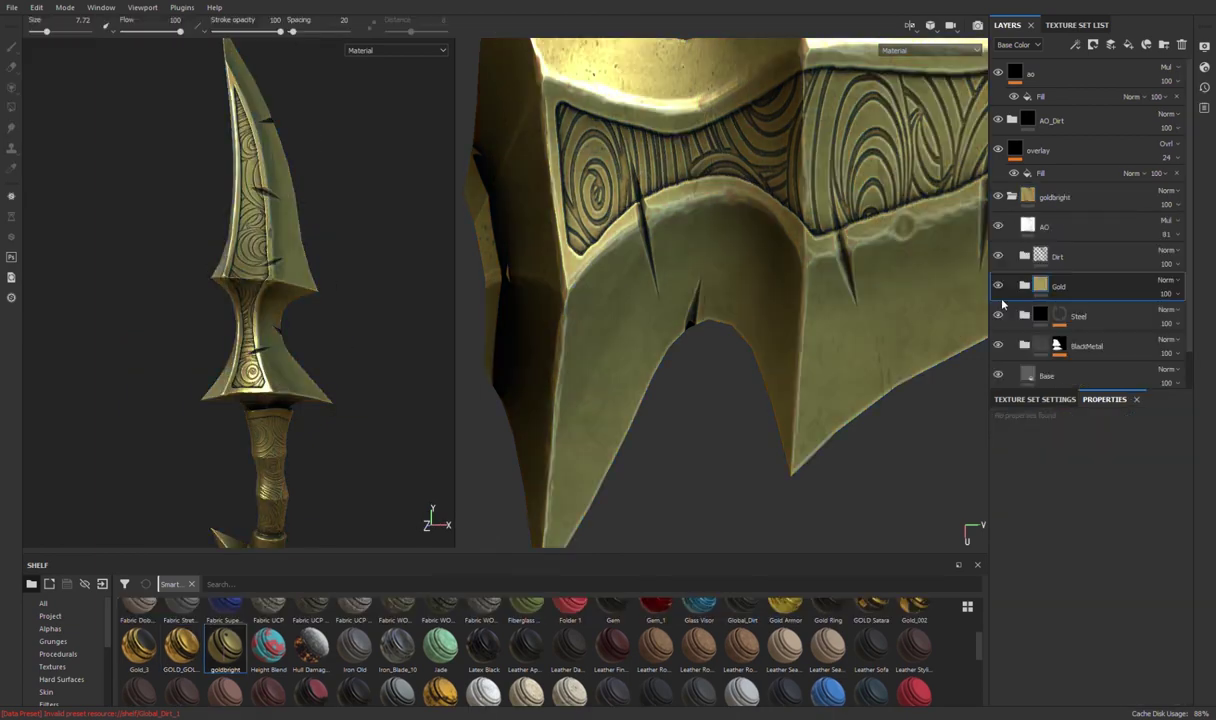
# Step: Give the Gold layer a black mask with a Paint effect and test painting gold back on
pyautogui.click(997, 286)
pyautogui.click(997, 286)
pyautogui.click(1057, 287)
pyautogui.rightClick(1057, 287)
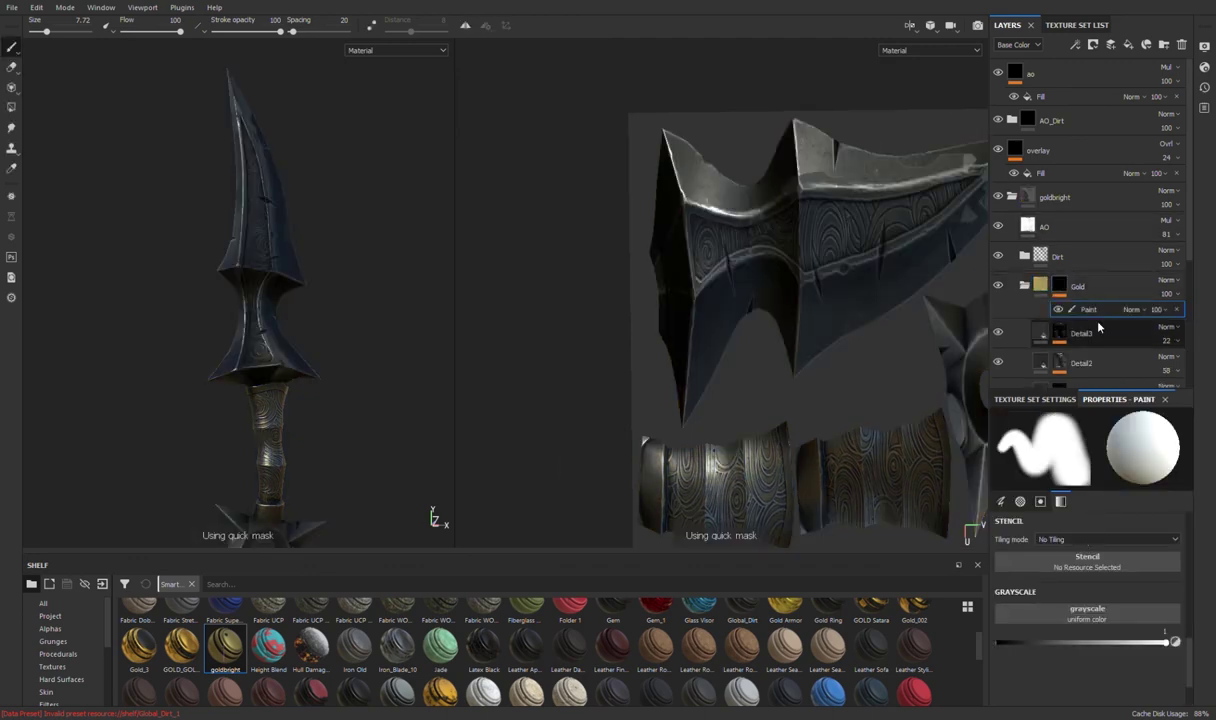
pyautogui.click(1085, 309)
pyautogui.scroll(3, 780, 270)
pyautogui.moveTo(850, 266); pyautogui.dragTo(806, 234)
# Step: Hide the Steel, BlackMetal and Gold layers
pyautogui.scroll(-2, 1080, 300)
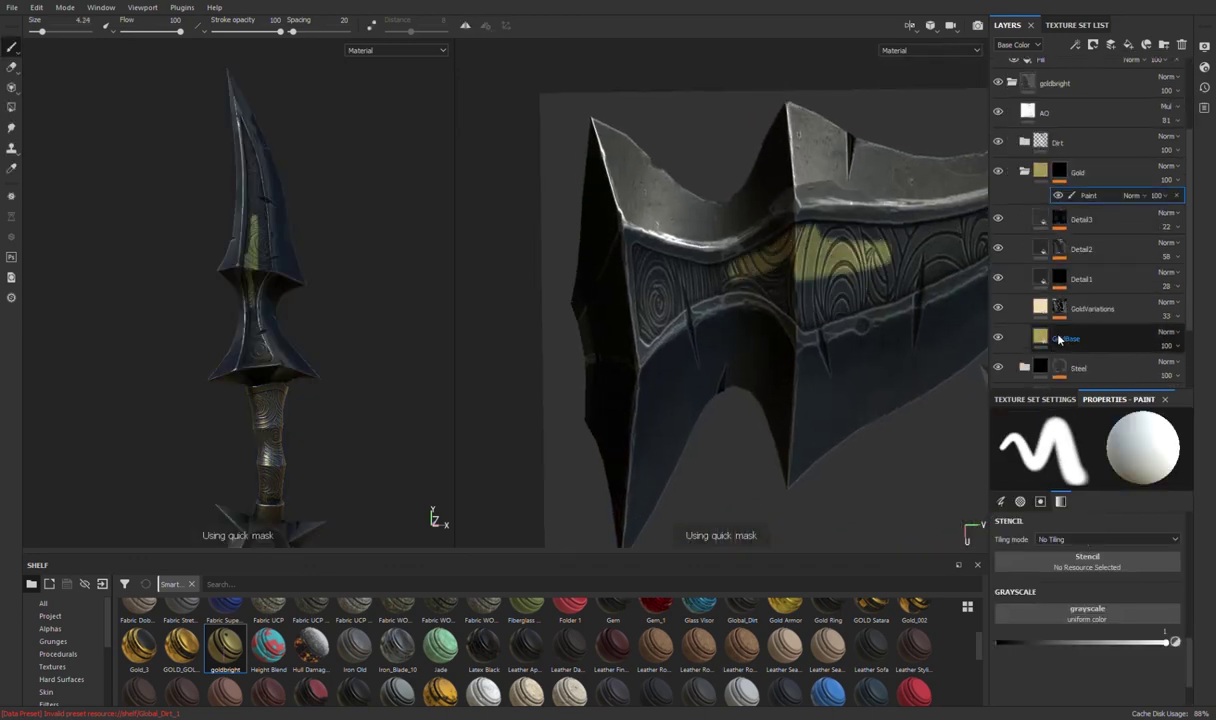
pyautogui.scroll(-2, 1080, 300)
pyautogui.click(997, 292)
pyautogui.click(997, 321)
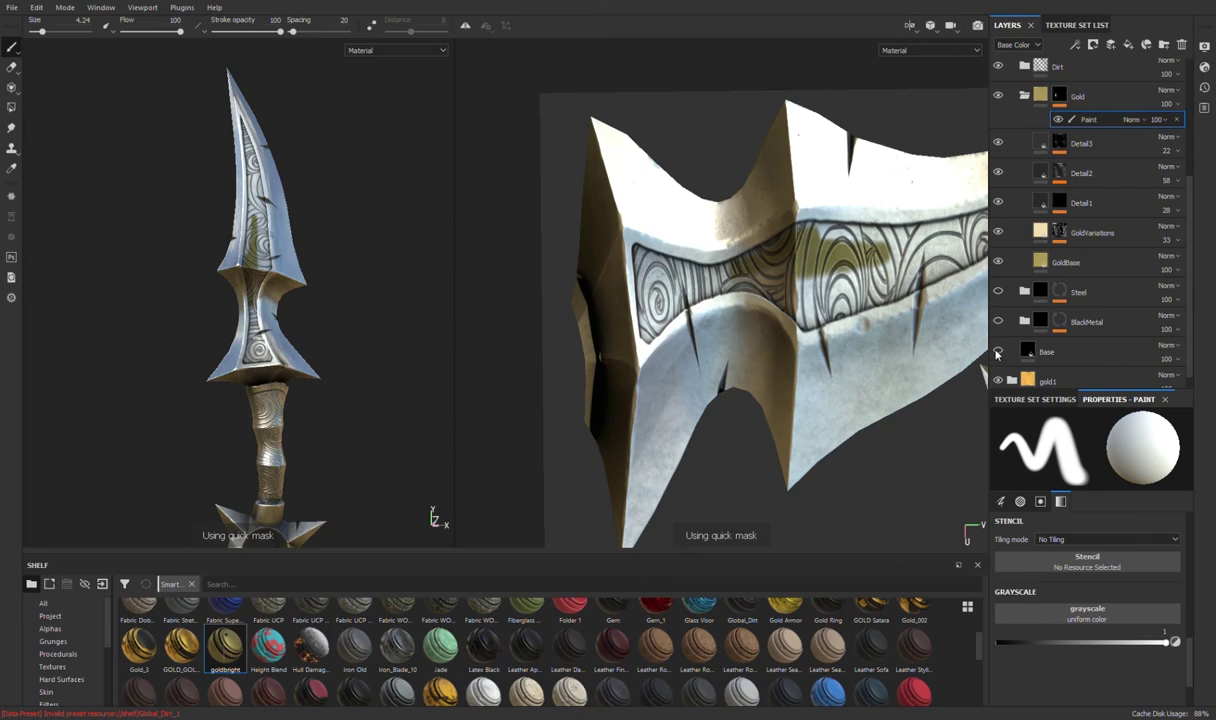
pyautogui.scroll(3, 996, 300)
pyautogui.click(997, 194)
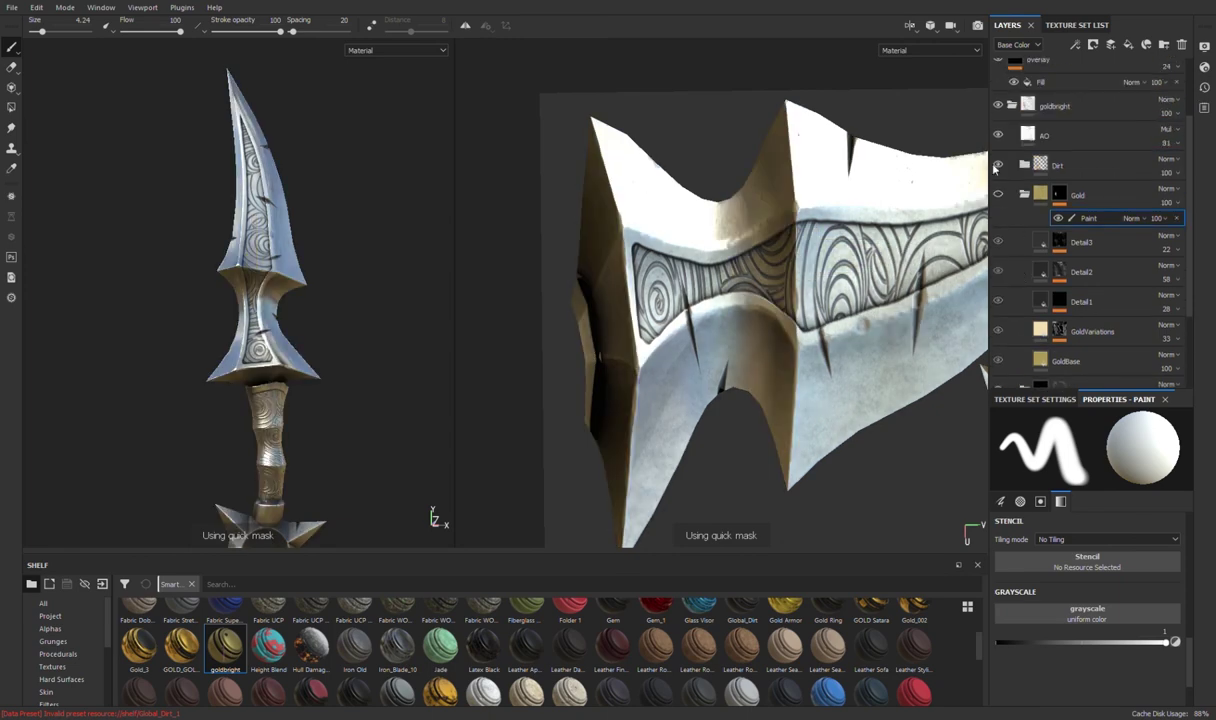
# Step: Delete the Gold mask's Paint effect and add a paint sublayer to the goldbright mask
pyautogui.scroll(3, 1007, 236)
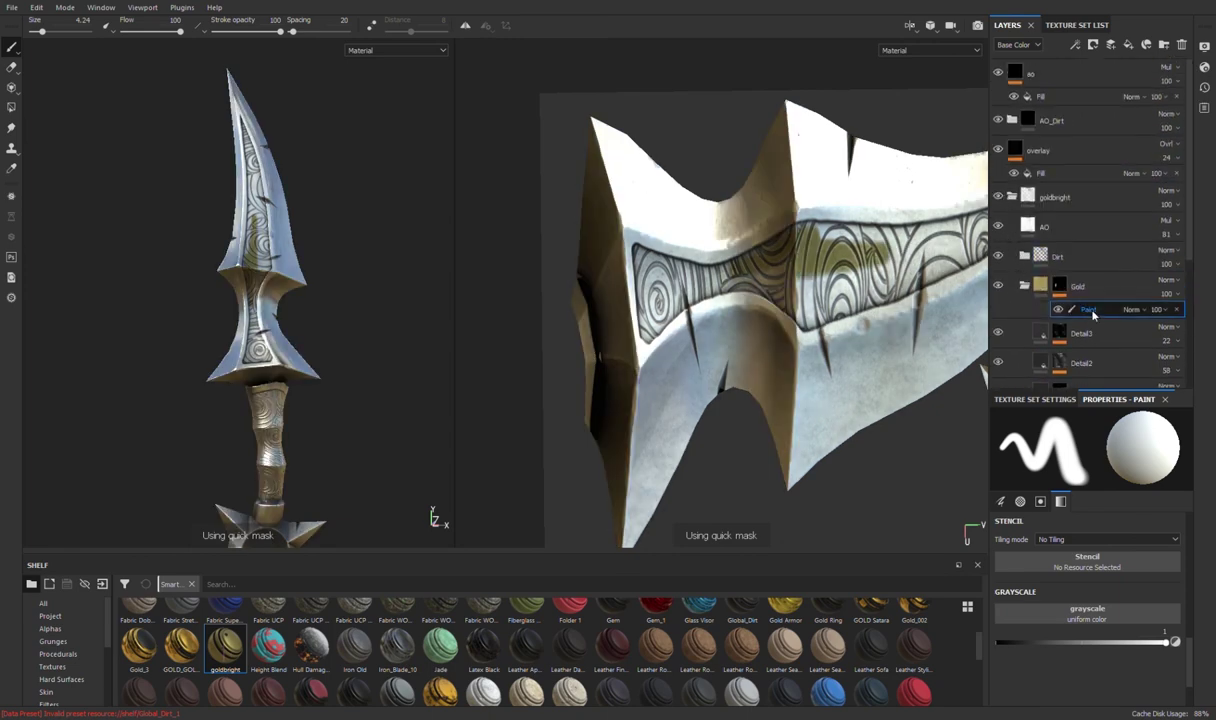
pyautogui.click(1061, 290)
pyautogui.click(1044, 197)
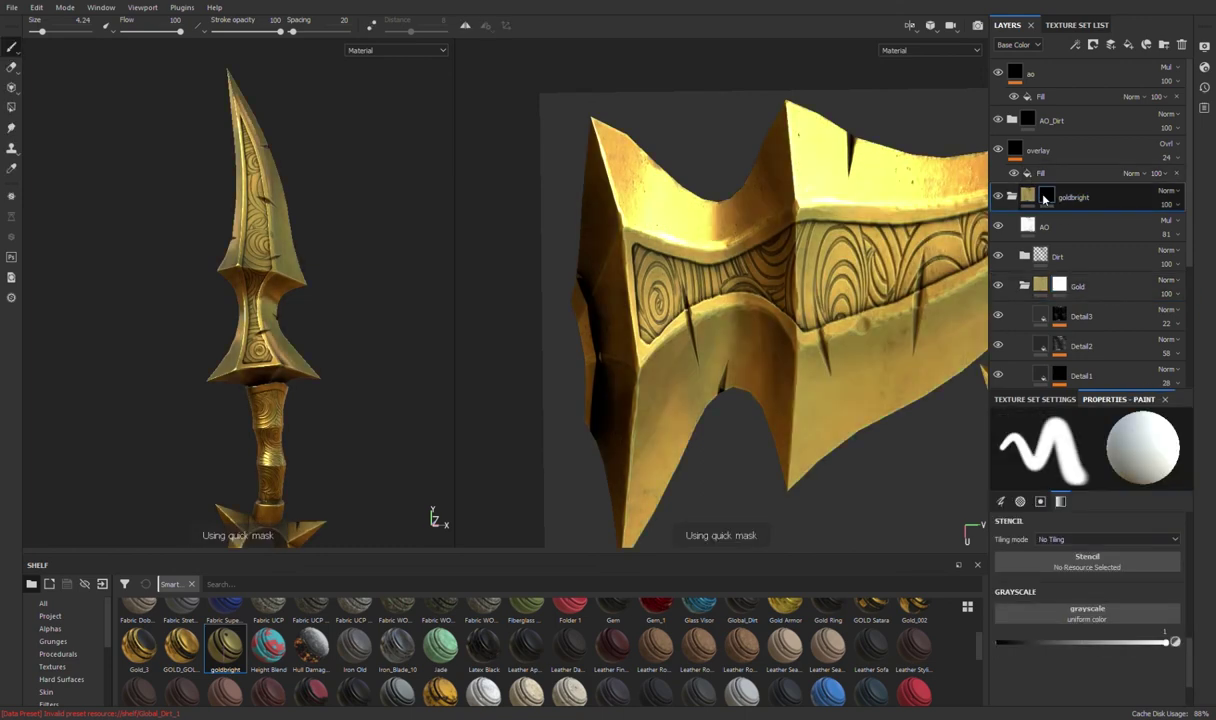
pyautogui.hotkey('ctrl', 'shift', 'l')
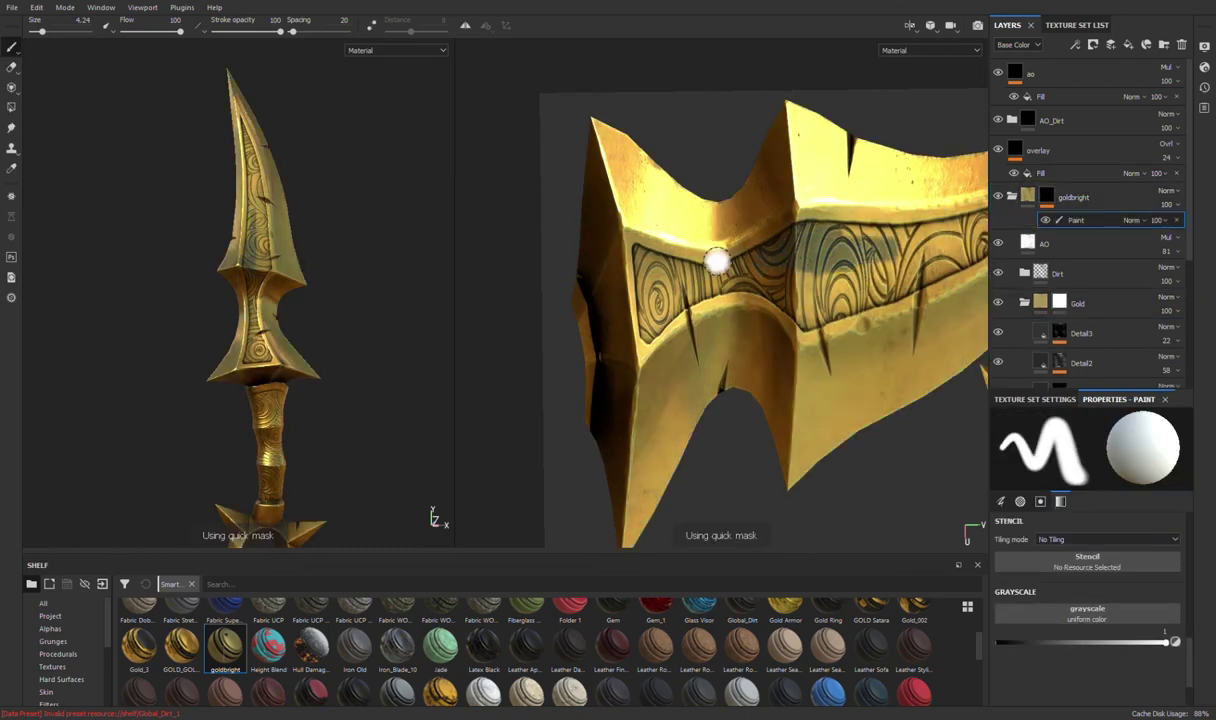
# Step: Resize the brush and paint along the engraving's left border in base-colour view
pyautogui.press(']')
pyautogui.press(']')
pyautogui.press(']')
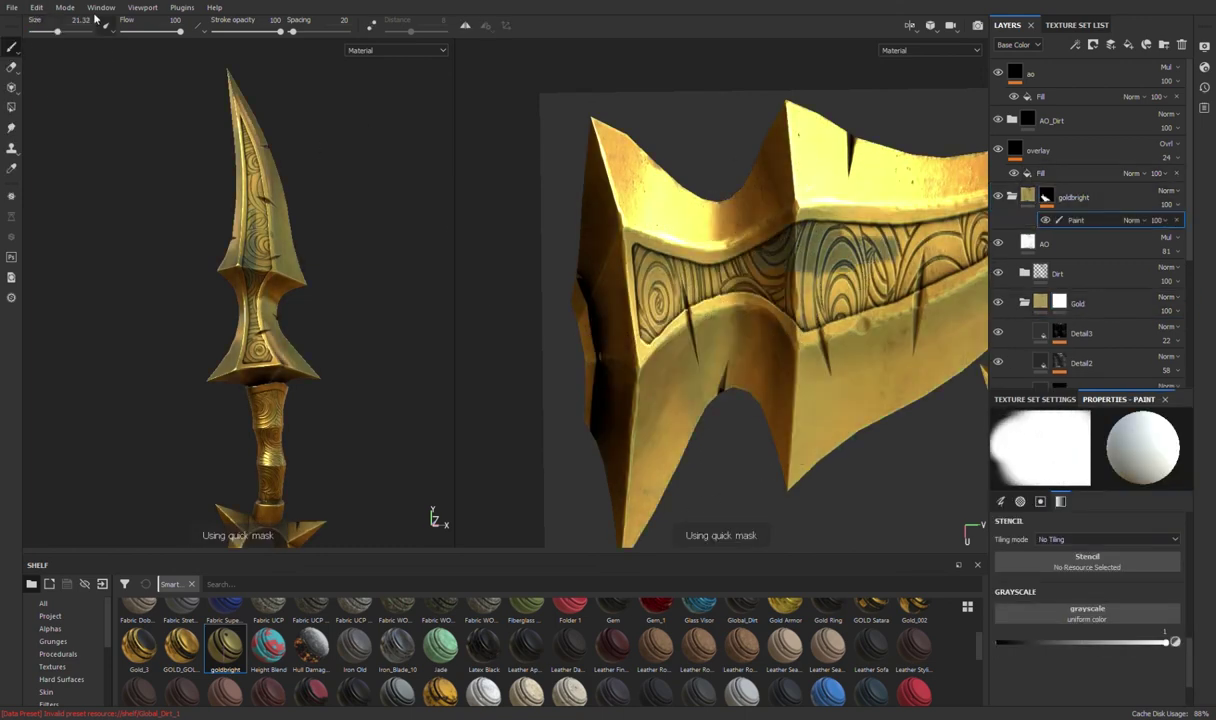
pyautogui.press('[')
pyautogui.press('[')
pyautogui.press('[')
pyautogui.scroll(5, 863, 258)
pyautogui.moveTo(618, 226)
pyautogui.mouseDown()
pyautogui.moveTo(762, 308)
pyautogui.moveTo(630, 320)
pyautogui.mouseUp()
pyautogui.moveTo(600, 250)
pyautogui.mouseDown()
pyautogui.moveTo(719, 263)
pyautogui.moveTo(670, 312)
pyautogui.moveTo(678, 285)
pyautogui.mouseUp()
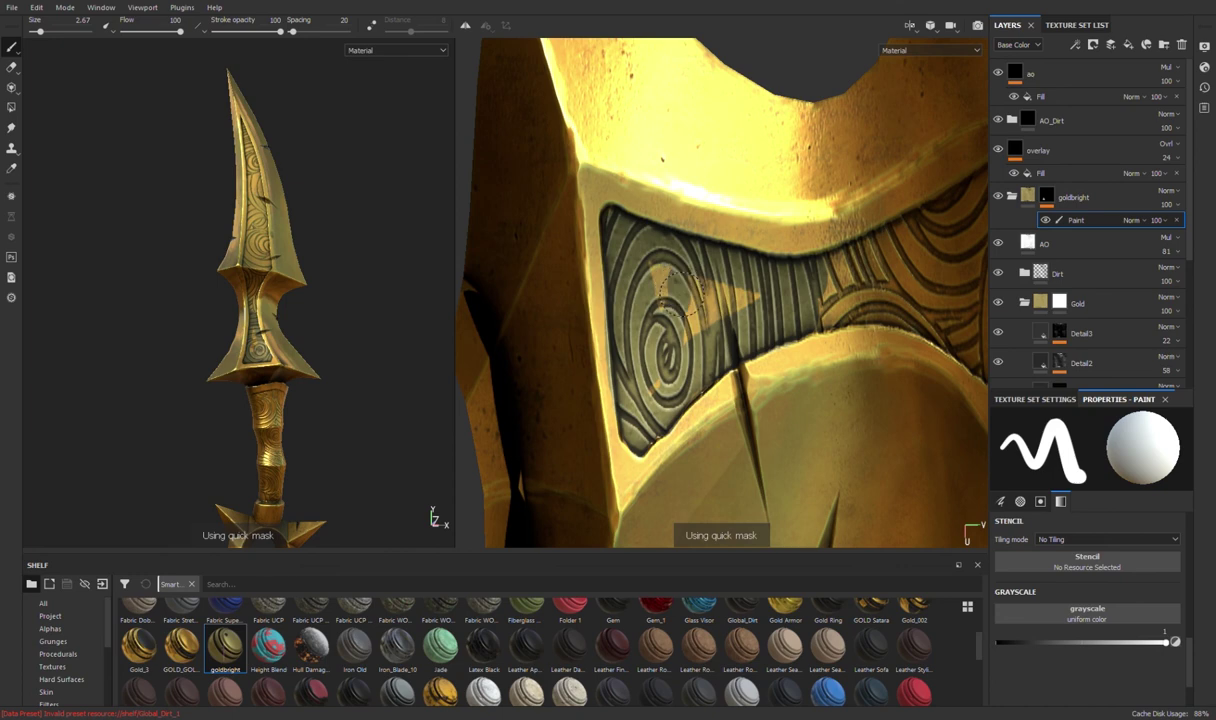
pyautogui.press('c')
pyautogui.keyDown('alt'); pyautogui.moveTo(627, 313); pyautogui.dragTo(659, 305, button='middle'); pyautogui.keyUp('alt')
# Step: Switch the brush to black and paint out gold across the upper and lower engraved bands
pyautogui.press('x')
pyautogui.press('x')
pyautogui.keyDown('alt'); pyautogui.moveTo(565, 261); pyautogui.dragTo(525, 231, button='middle'); pyautogui.keyUp('alt')
pyautogui.keyDown('alt'); pyautogui.moveTo(725, 248); pyautogui.dragTo(665, 280, button='middle'); pyautogui.keyUp('alt')
pyautogui.moveTo(665, 280)
pyautogui.mouseDown()
pyautogui.moveTo(763, 228)
pyautogui.moveTo(707, 318)
pyautogui.mouseUp()
pyautogui.moveTo(598, 350)
pyautogui.mouseDown()
pyautogui.moveTo(714, 391)
pyautogui.moveTo(890, 396)
pyautogui.moveTo(776, 396)
pyautogui.moveTo(765, 410)
pyautogui.moveTo(600, 280)
pyautogui.moveTo(880, 290)
pyautogui.moveTo(750, 320)
pyautogui.mouseUp()
pyautogui.keyDown('alt'); pyautogui.moveTo(750, 320); pyautogui.dragTo(562, 345, button='middle'); pyautogui.keyUp('alt')
pyautogui.moveTo(520, 340)
pyautogui.mouseDown()
pyautogui.moveTo(643, 341)
pyautogui.moveTo(725, 380)
pyautogui.moveTo(888, 266)
pyautogui.moveTo(700, 250)
pyautogui.moveTo(688, 349)
pyautogui.moveTo(801, 307)
pyautogui.mouseUp()
pyautogui.moveTo(700, 282)
pyautogui.mouseDown()
pyautogui.moveTo(840, 210)
pyautogui.moveTo(744, 367)
pyautogui.mouseUp()
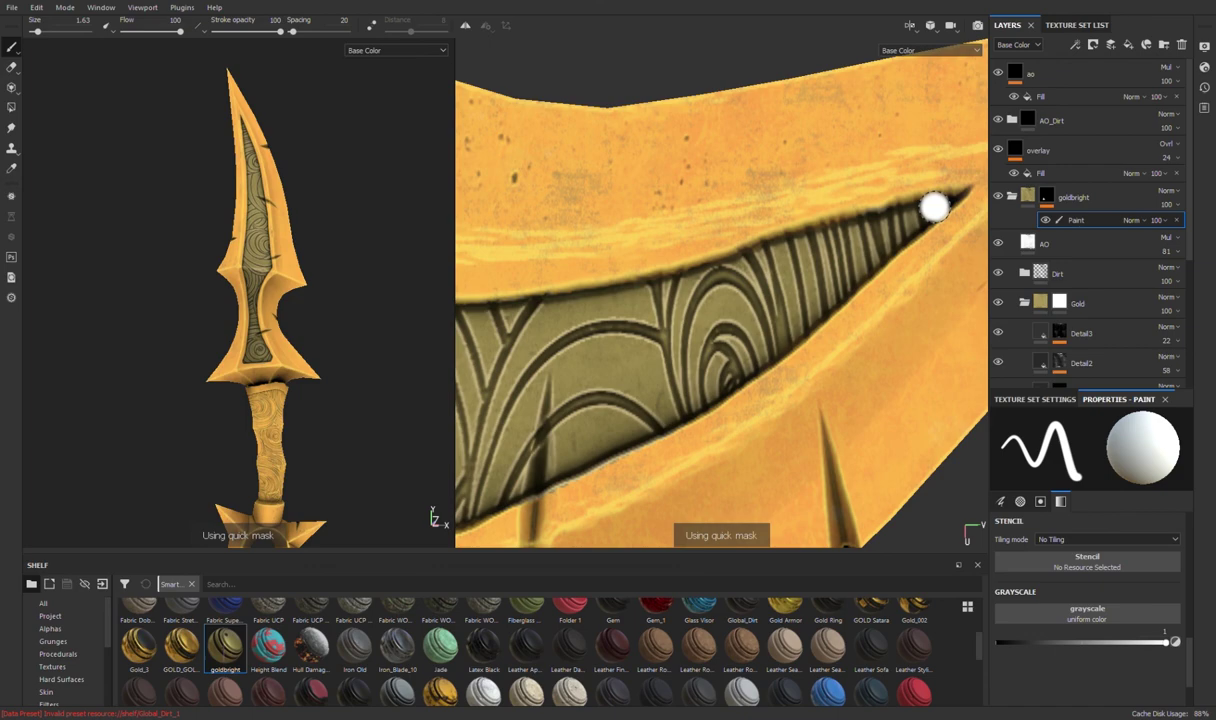
# Step: Inspect the engraved areas from other angles, then move the Steel folder below Base
pyautogui.keyDown('alt'); pyautogui.moveTo(888, 196); pyautogui.dragTo(697, 392); pyautogui.keyUp('alt')
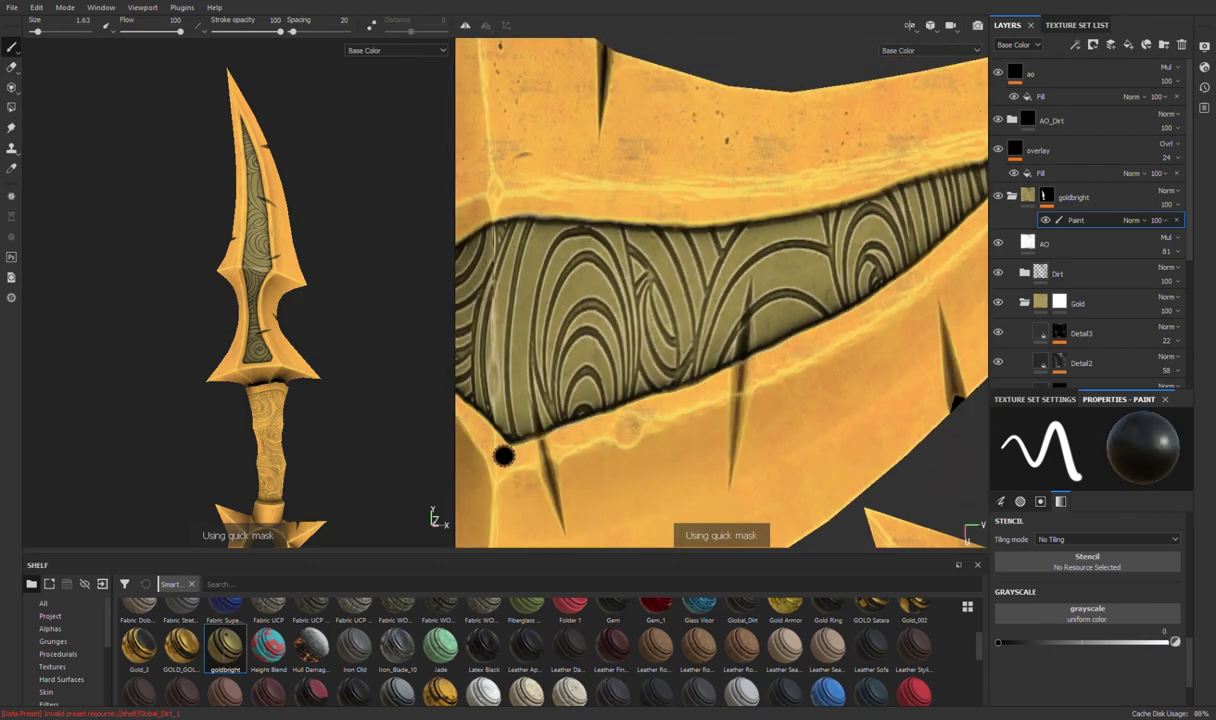
pyautogui.keyDown('alt'); pyautogui.moveTo(503, 456); pyautogui.dragTo(606, 445); pyautogui.keyUp('alt')
pyautogui.moveTo(729, 214)
pyautogui.keyDown('alt'); pyautogui.mouseDown()
pyautogui.moveTo(584, 484)
pyautogui.moveTo(617, 448)
pyautogui.mouseUp(); pyautogui.keyUp('alt')
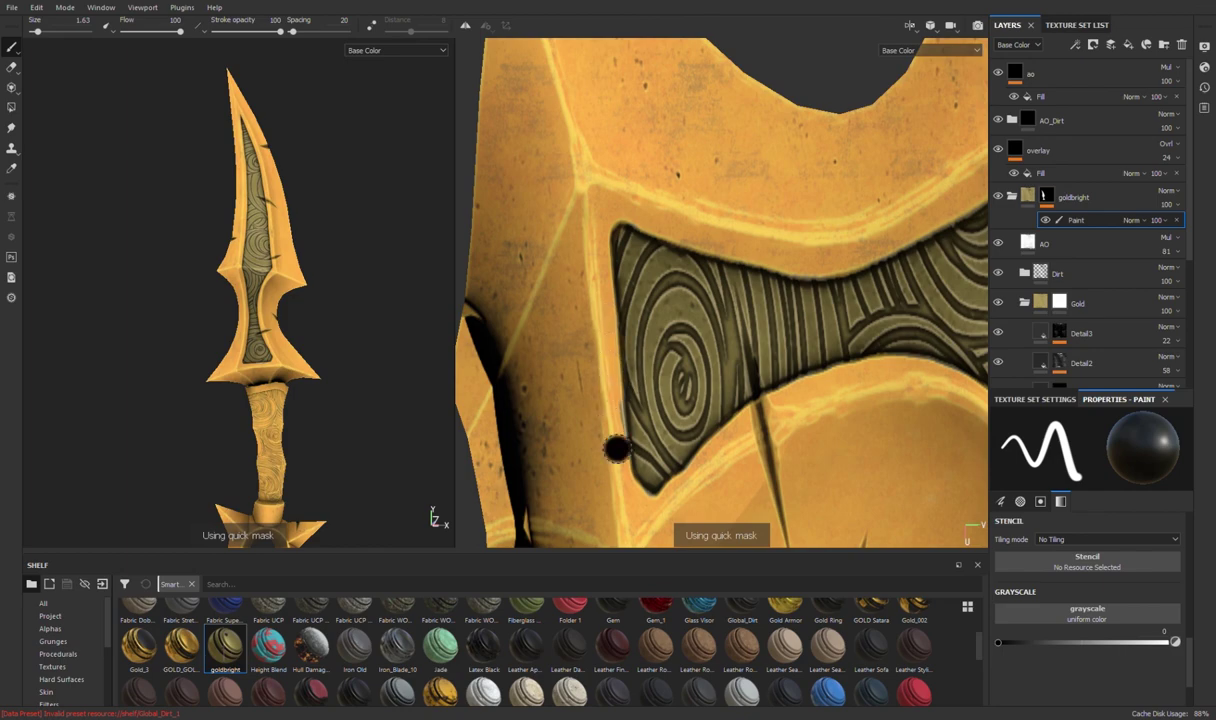
pyautogui.scroll(-2, 644, 312)
pyautogui.scroll(3, 562, 366)
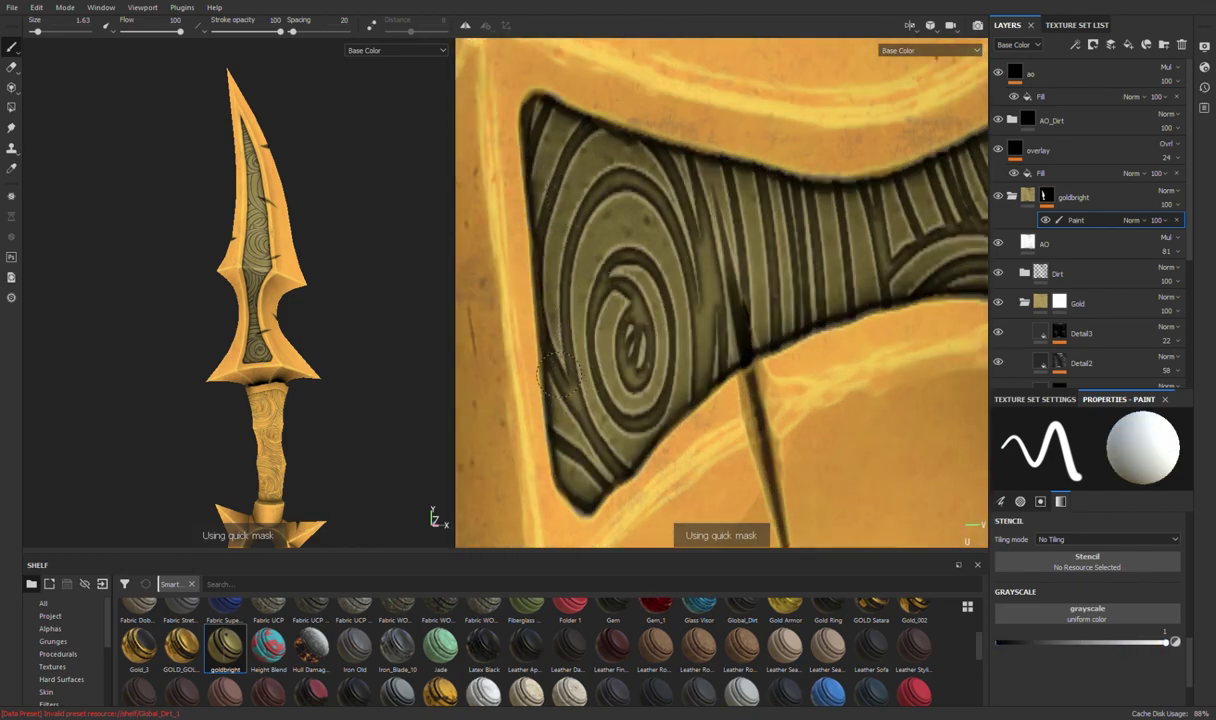
pyautogui.scroll(-5, 751, 285)
pyautogui.scroll(-3, 1025, 200)
pyautogui.scroll(1, 1025, 188)
pyautogui.scroll(-1, 1009, 170)
pyautogui.scroll(-1, 1006, 225)
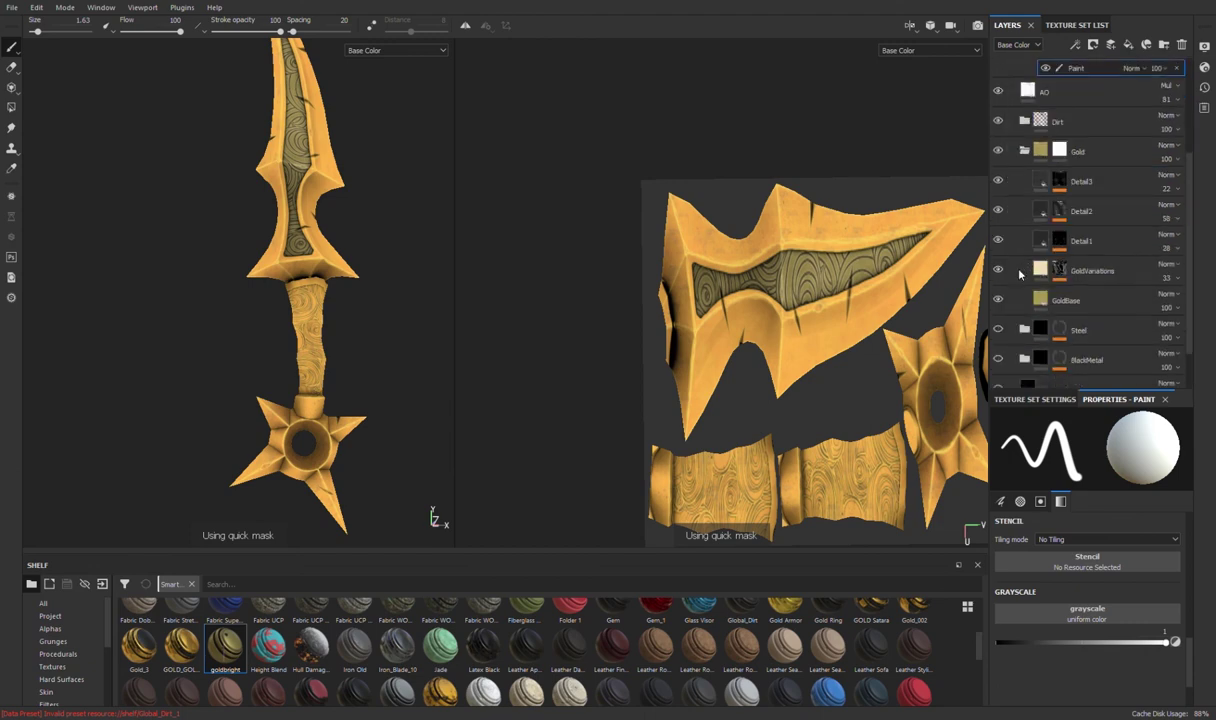
pyautogui.scroll(-1, 1003, 275)
pyautogui.moveTo(1003, 278)
pyautogui.mouseDown()
pyautogui.moveTo(1107, 282)
pyautogui.moveTo(1189, 342)
pyautogui.moveTo(1113, 340)
pyautogui.mouseUp()
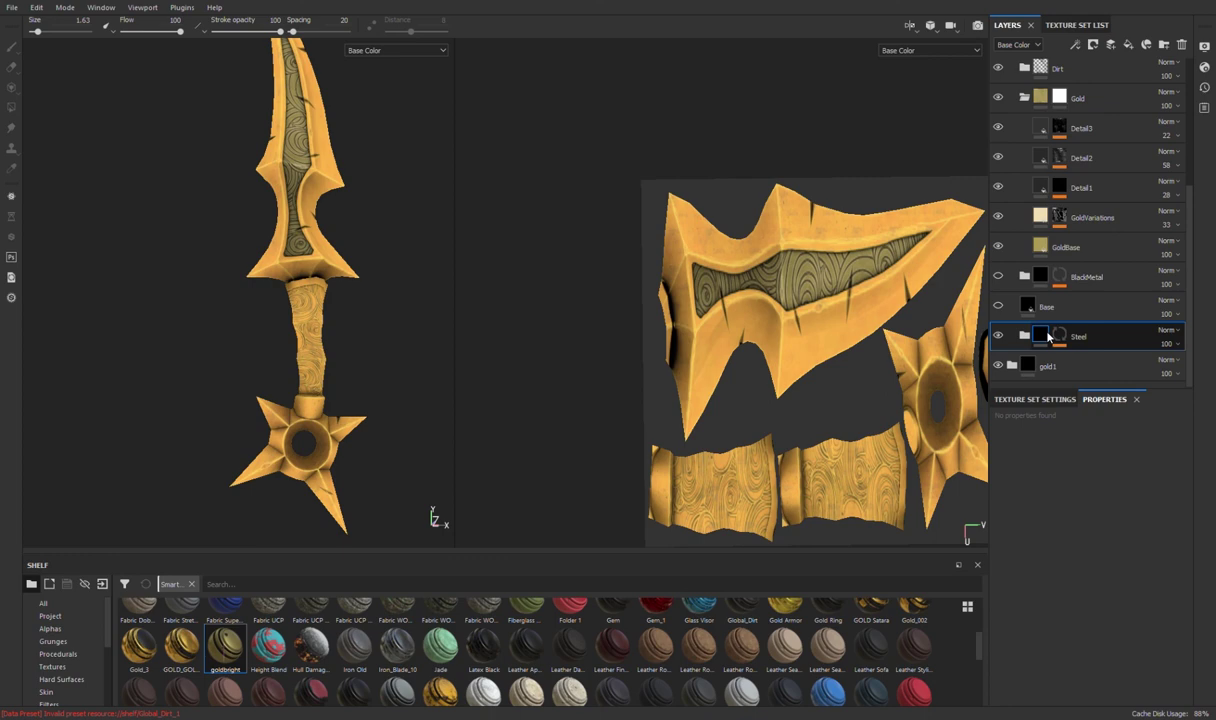
# Step: Hide the Gold folder, place Steel Dark handle above goldbright, and fill the handle faces into its mask
pyautogui.press('t')
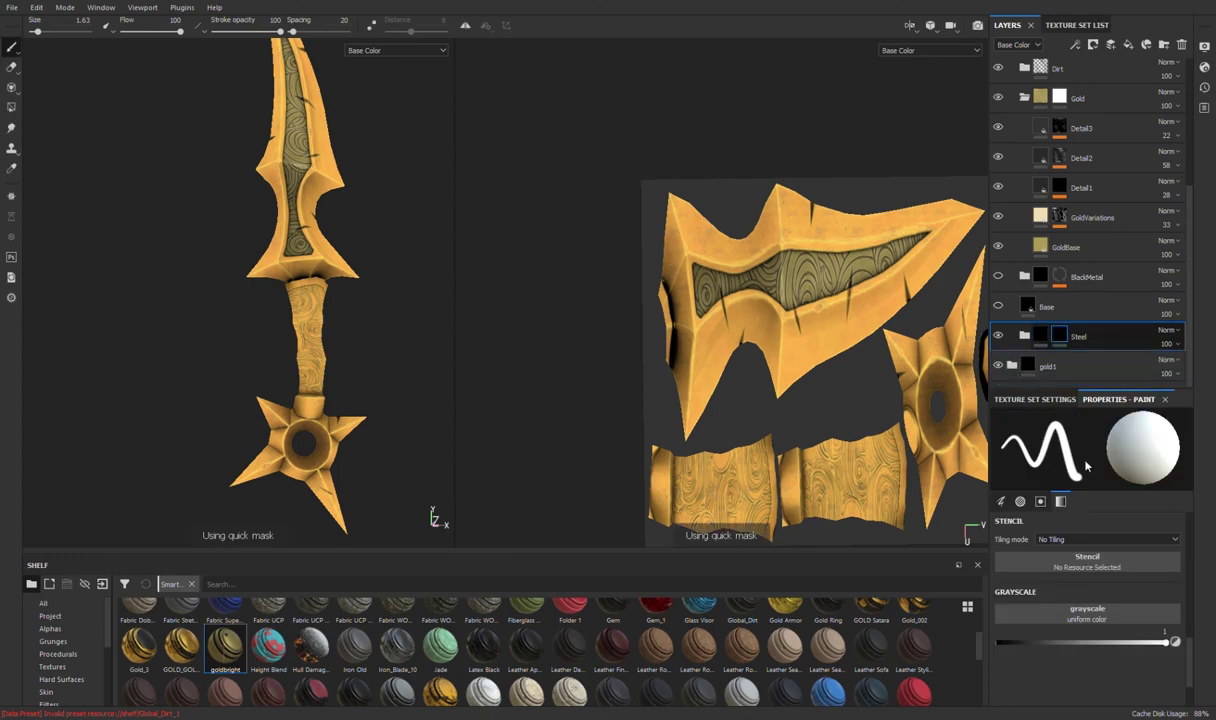
pyautogui.press('t')
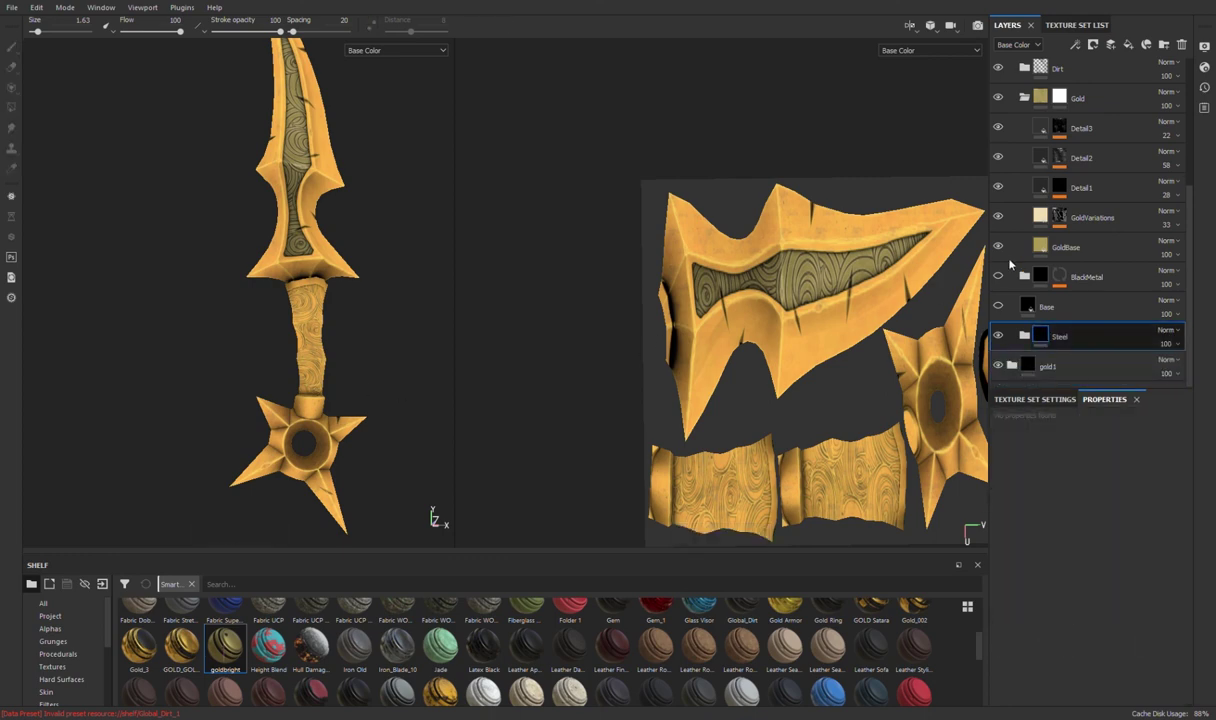
pyautogui.click(998, 97)
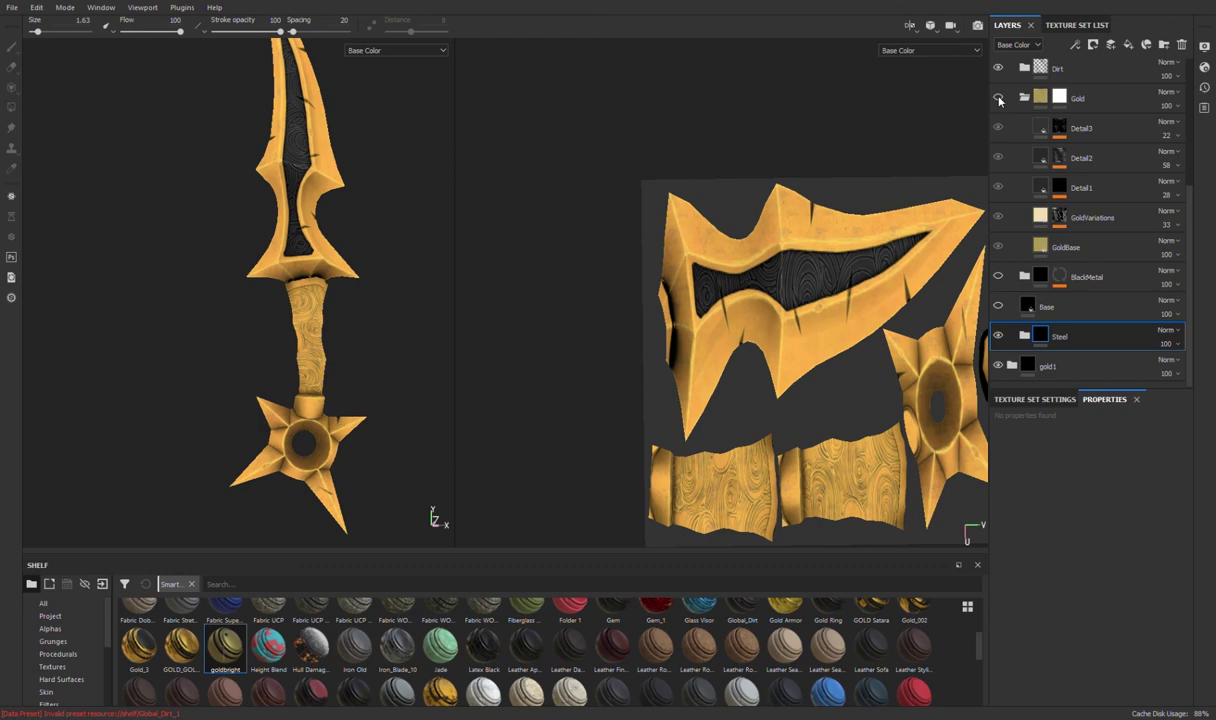
pyautogui.press('m')
pyautogui.moveTo(429, 516)
pyautogui.keyDown('alt'); pyautogui.mouseDown()
pyautogui.moveTo(388, 271)
pyautogui.moveTo(263, 394)
pyautogui.mouseUp(); pyautogui.keyUp('alt')
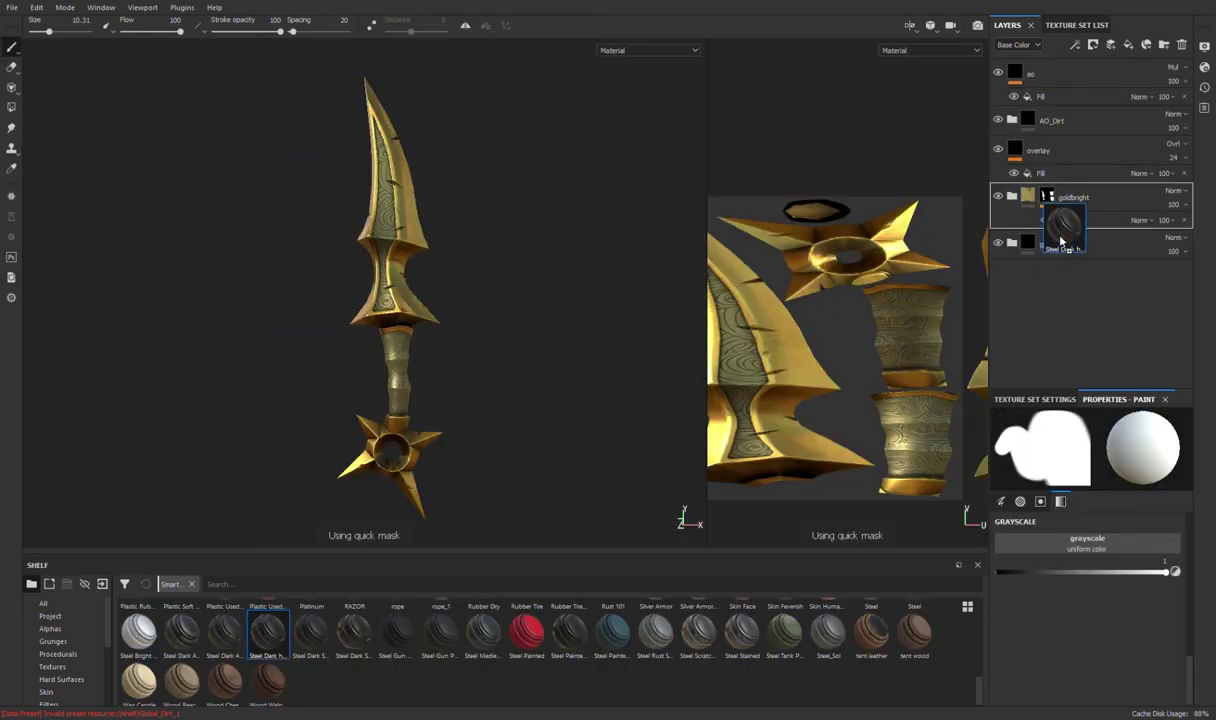
pyautogui.moveTo(1060, 257); pyautogui.dragTo(1022, 200)
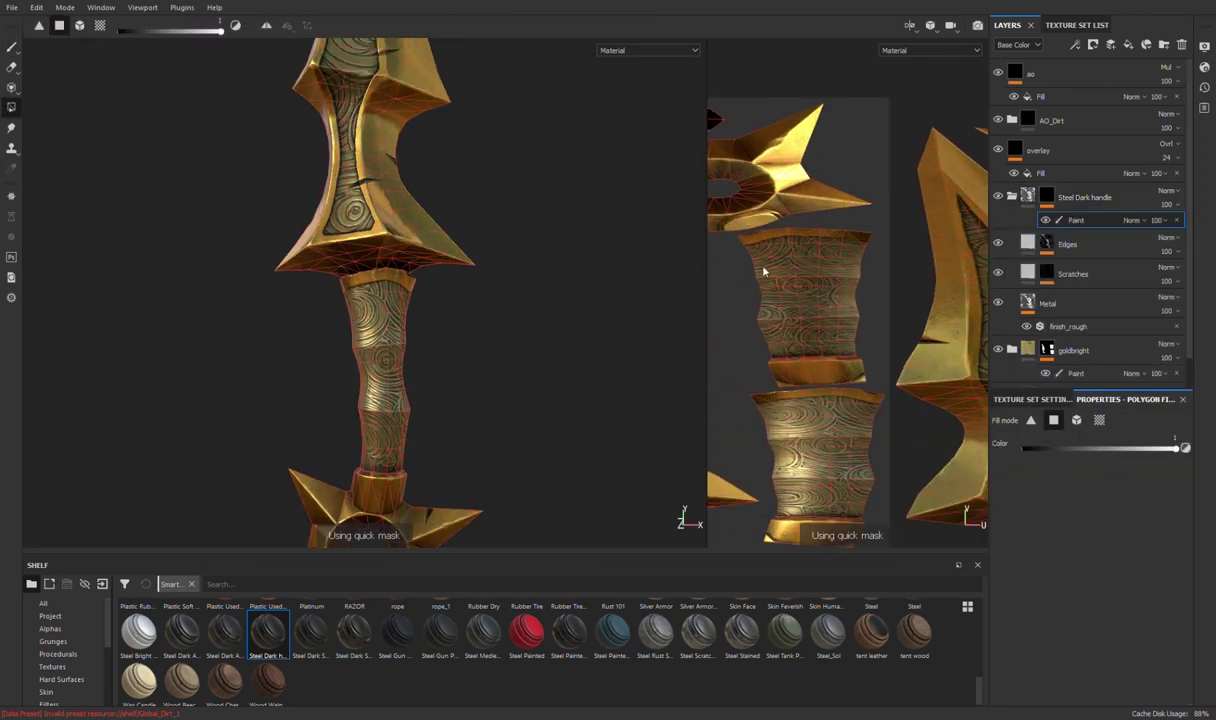
pyautogui.moveTo(763, 270)
pyautogui.mouseDown()
pyautogui.moveTo(818, 323)
pyautogui.moveTo(820, 461)
pyautogui.mouseUp()
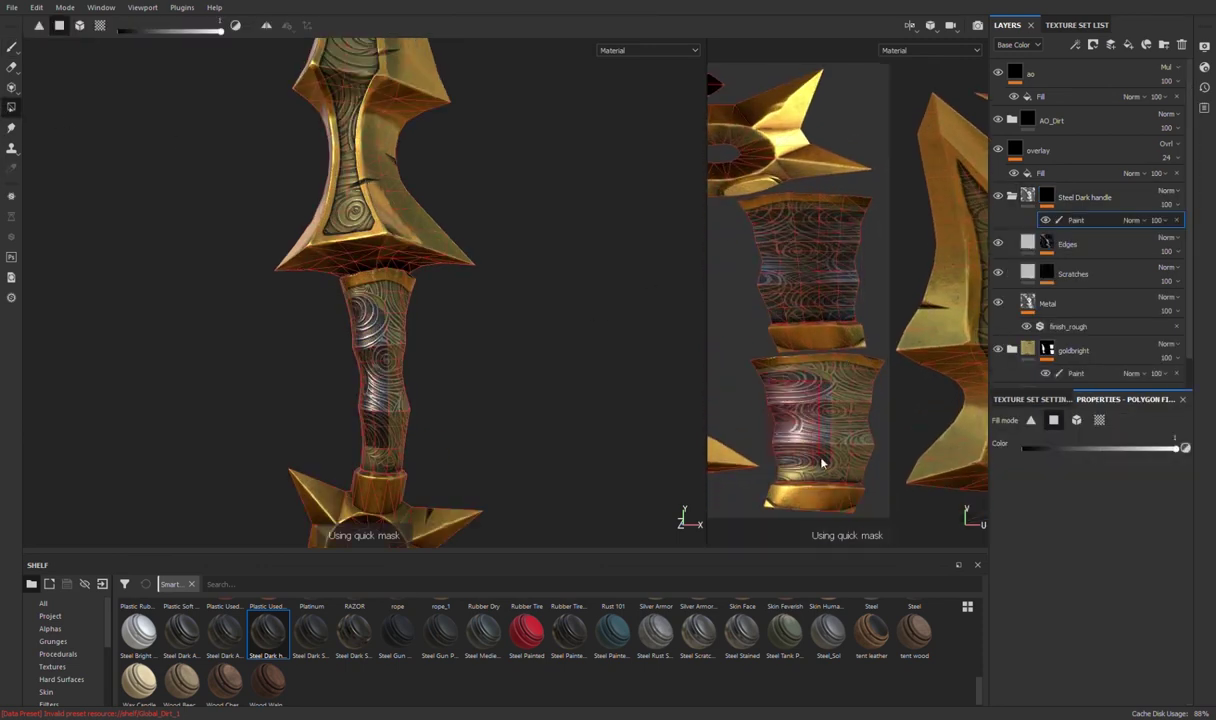
# Step: Switch to mask brushing and review the handle islands from several angles
pyautogui.scroll(3, 880, 385)
pyautogui.press('1')
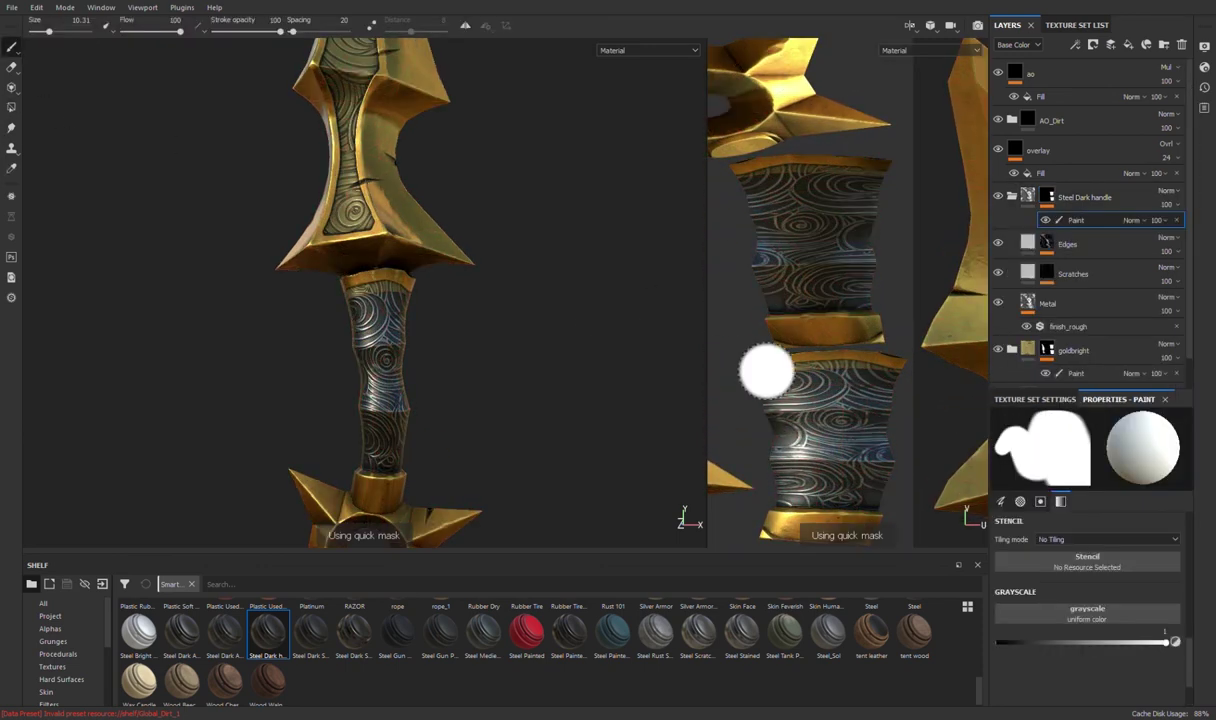
pyautogui.scroll(3, 730, 360)
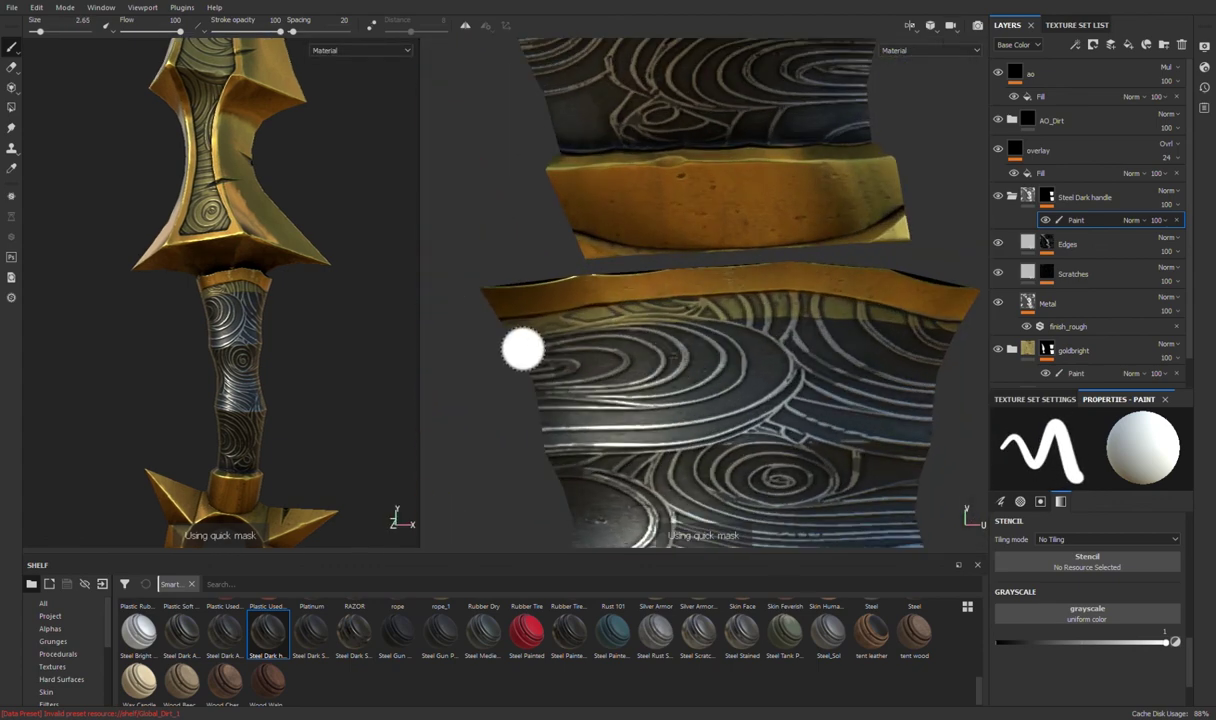
pyautogui.scroll(2, 545, 335)
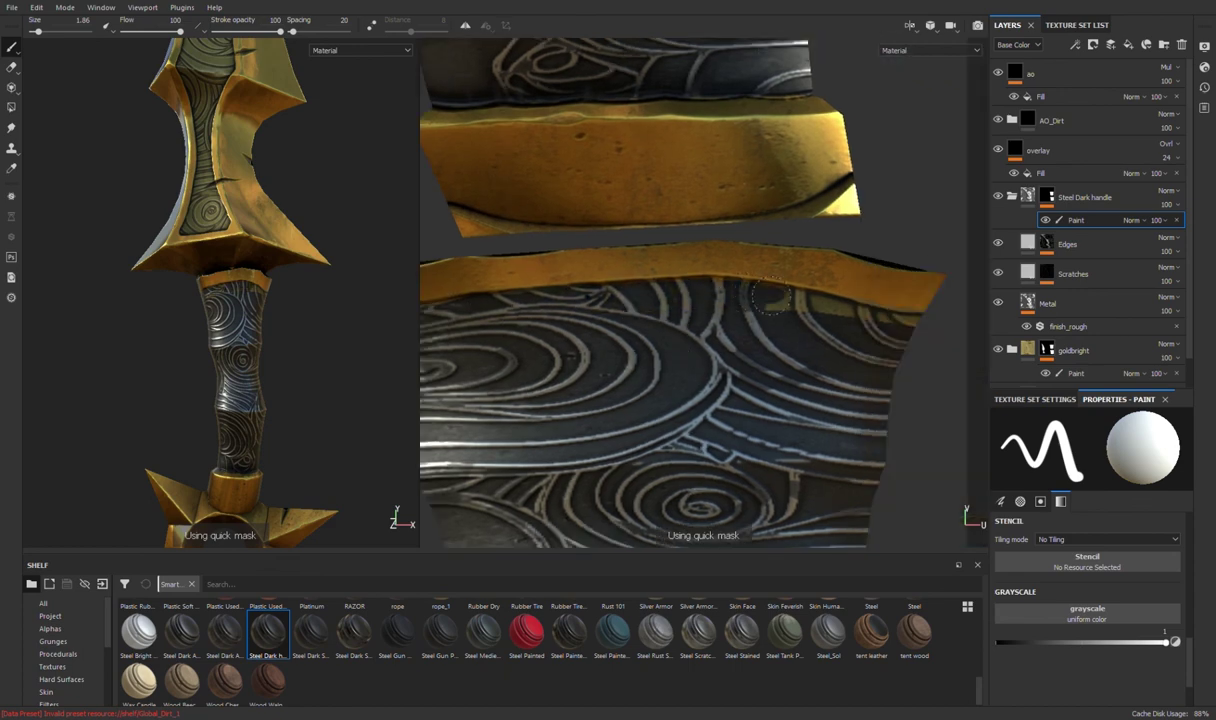
pyautogui.scroll(3, 760, 360)
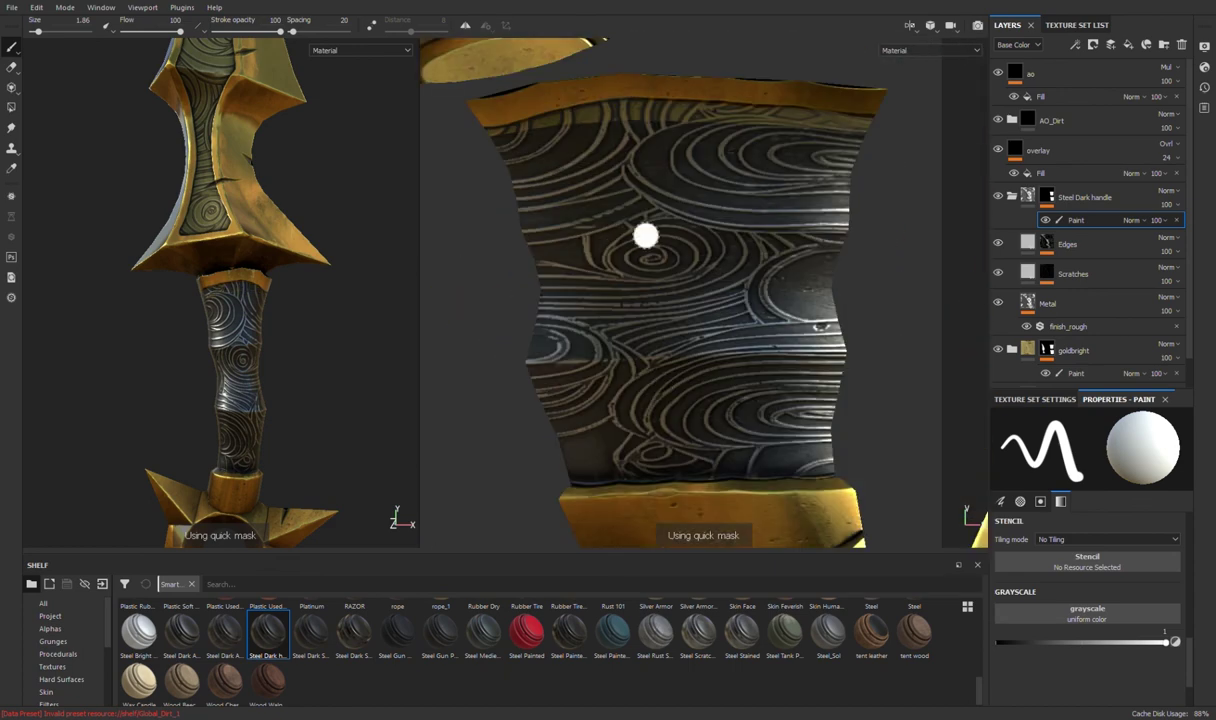
pyautogui.moveTo(646, 233); pyautogui.dragTo(488, 279, button='middle')
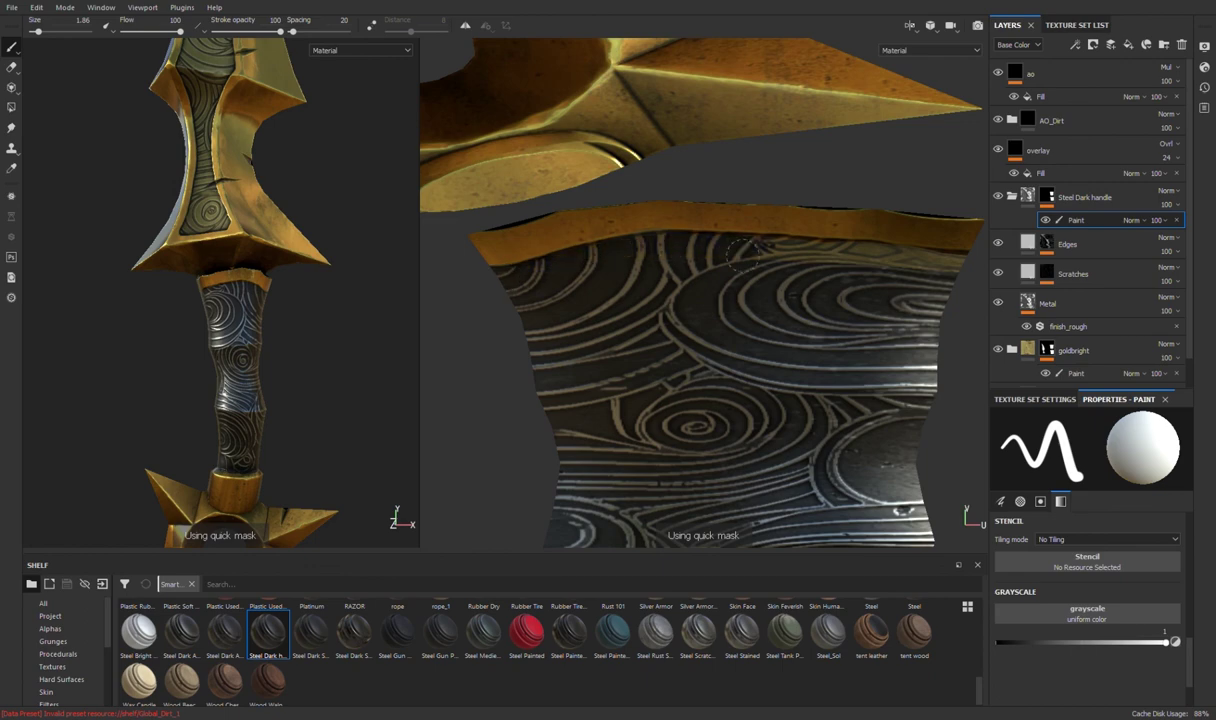
pyautogui.scroll(-5, 738, 320)
pyautogui.scroll(-5, 380, 307)
pyautogui.moveTo(380, 307)
pyautogui.keyDown('alt'); pyautogui.mouseDown()
pyautogui.moveTo(258, 304)
pyautogui.moveTo(284, 295)
pyautogui.mouseUp(); pyautogui.keyUp('alt')
# Step: Add the Iron_Blade_10 smart material and place it above the Steel Dark handle folder
pyautogui.scroll(5, 284, 295)
pyautogui.scroll(-3, 284, 295)
pyautogui.scroll(2, 260, 300)
pyautogui.scroll(5, 550, 640)
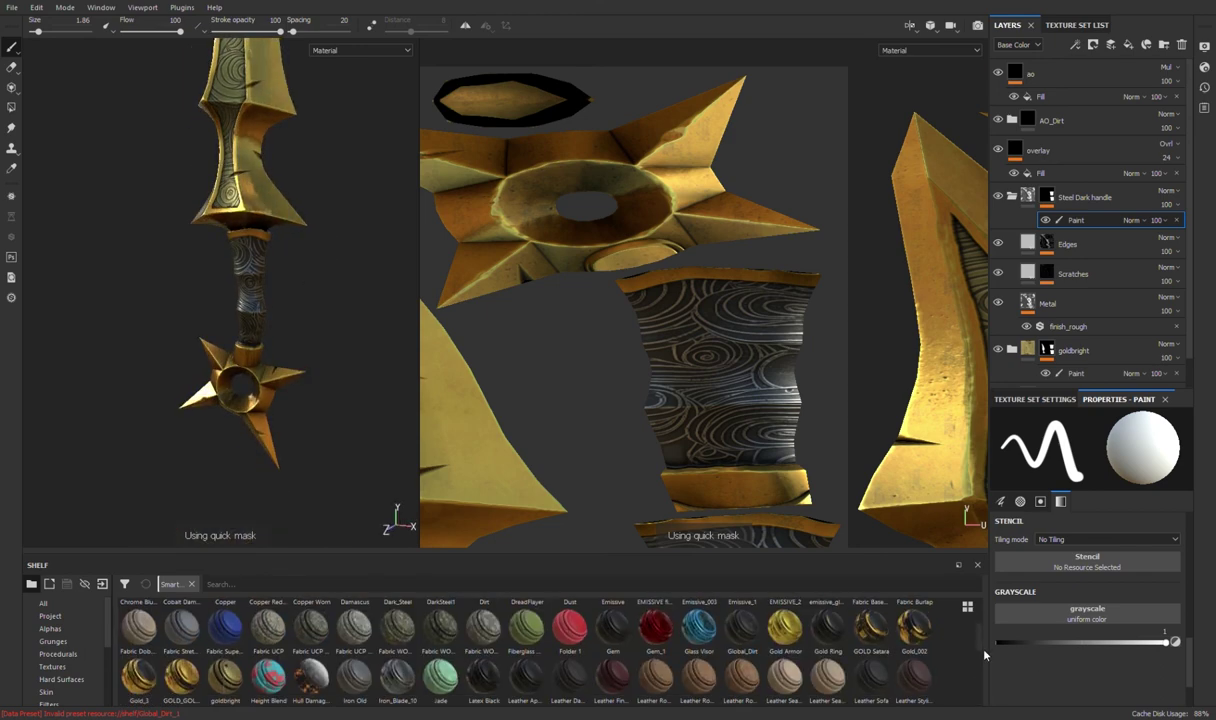
pyautogui.moveTo(397, 657); pyautogui.dragTo(1088, 207)
pyautogui.moveTo(326, 111)
pyautogui.keyDown('alt'); pyautogui.mouseDown()
pyautogui.moveTo(320, 299)
pyautogui.moveTo(337, 274)
pyautogui.mouseUp(); pyautogui.keyUp('alt')
# Step: Add a black mask to Iron_Blade_10 and paint iron onto the blade edge
pyautogui.click(1043, 197)
pyautogui.press('t')
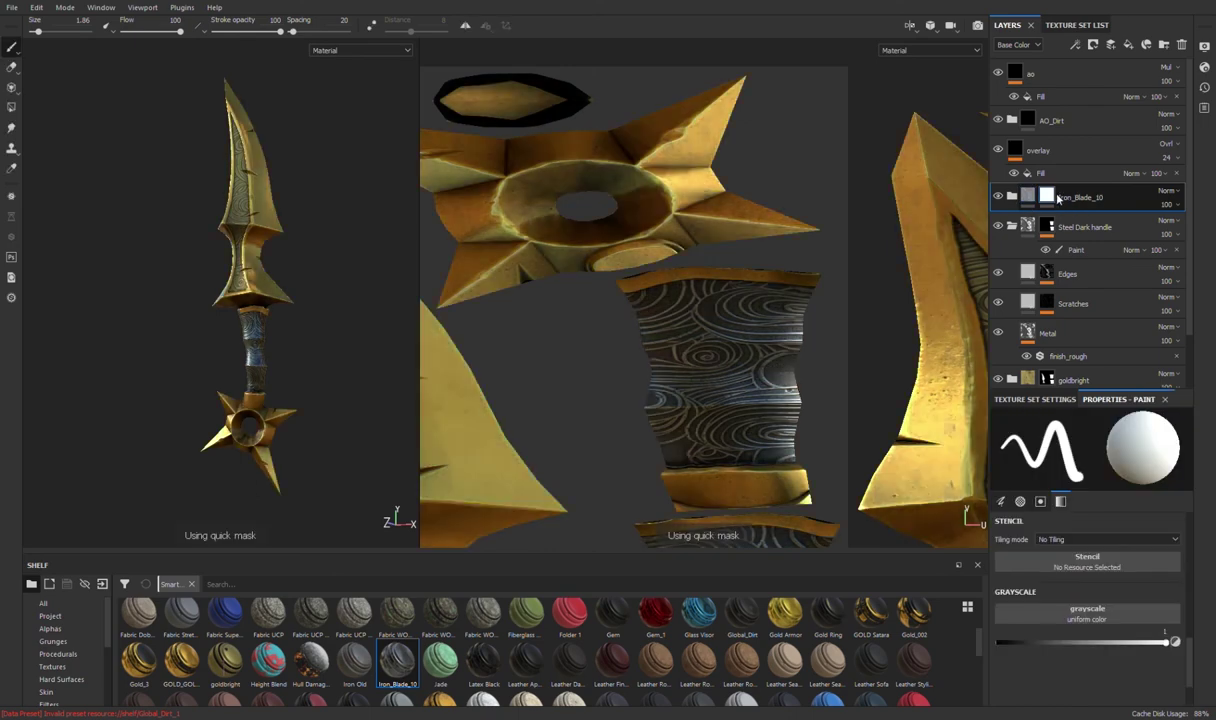
pyautogui.scroll(5, 326, 258)
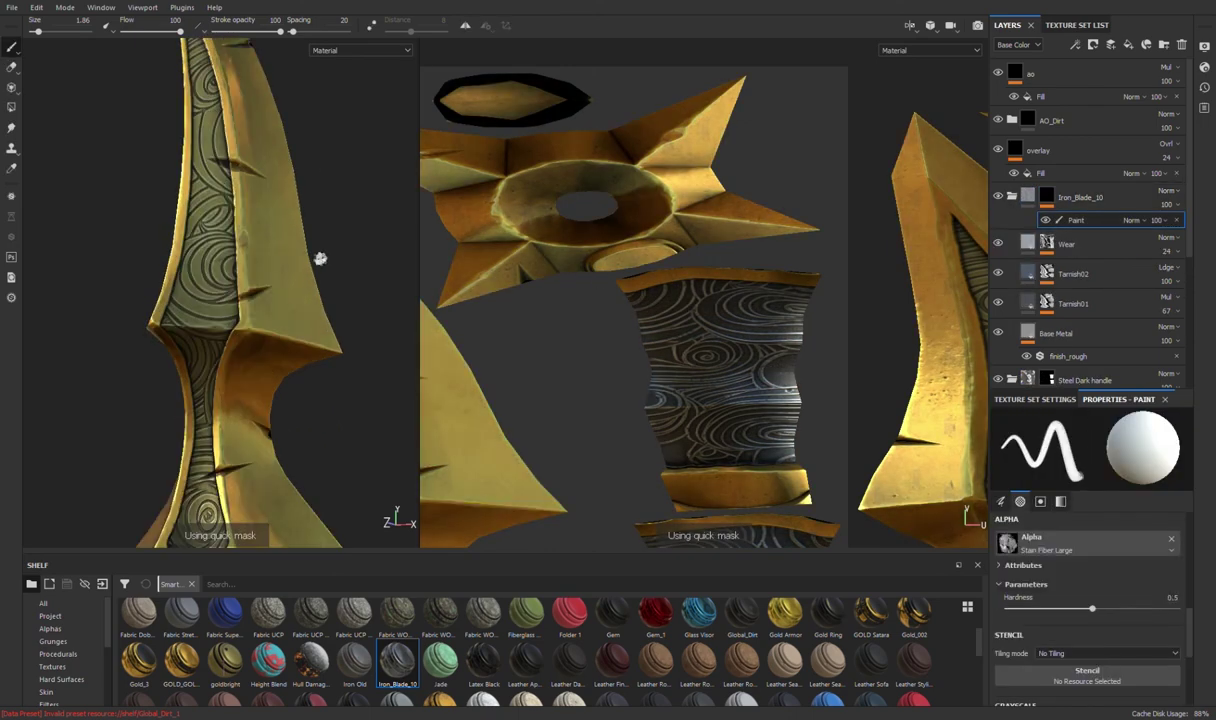
pyautogui.moveTo(470, 345); pyautogui.dragTo(593, 340, button='middle')
pyautogui.moveTo(575, 350); pyautogui.dragTo(615, 420)
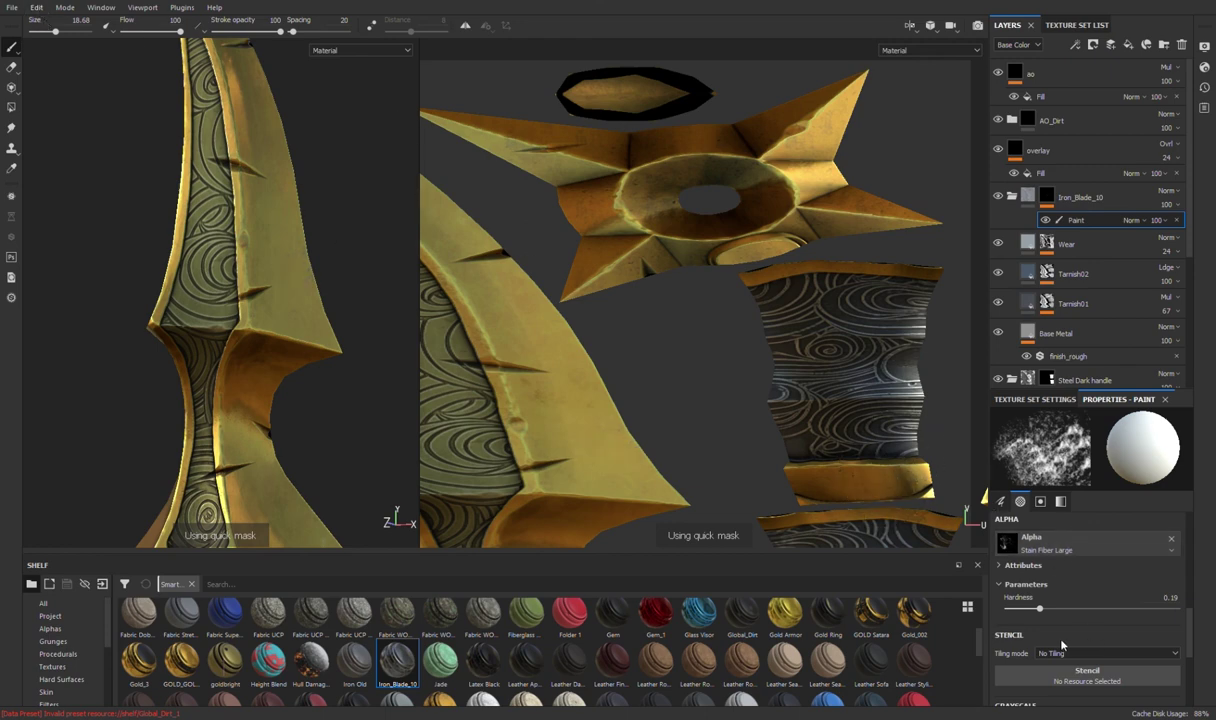
pyautogui.keyDown('ctrl'); pyautogui.moveTo(570, 400); pyautogui.dragTo(540, 400, button='right'); pyautogui.keyUp('ctrl')
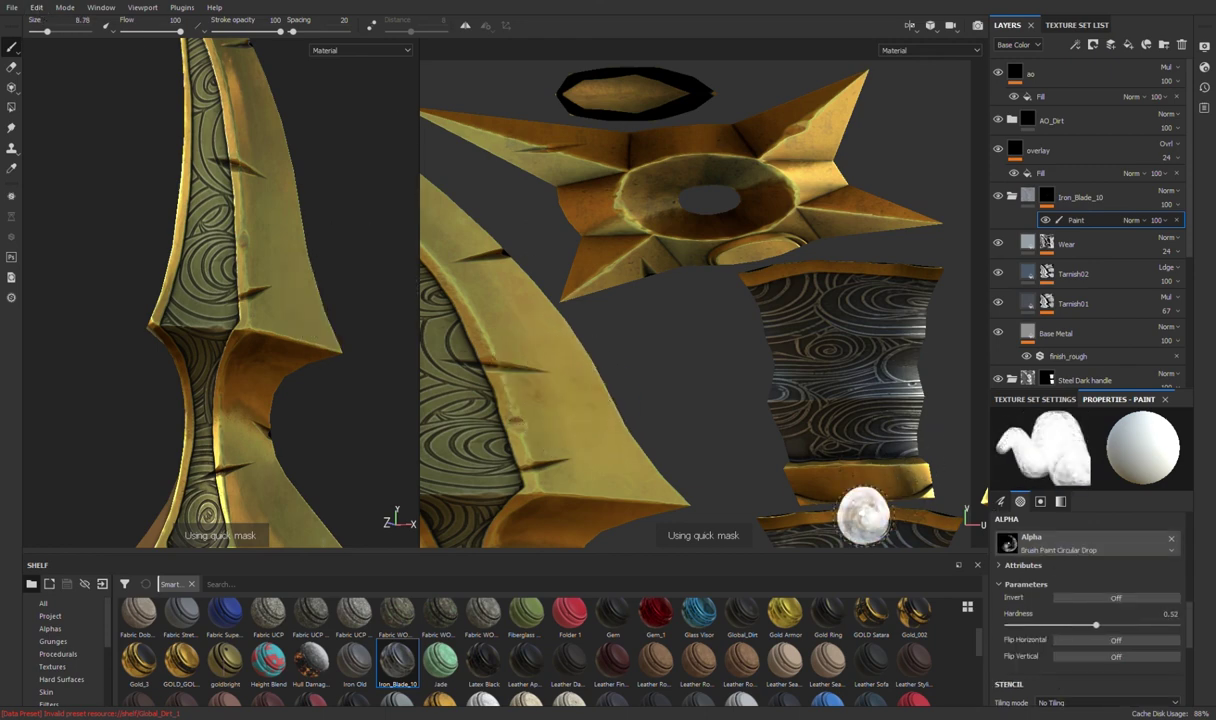
# Step: Lower stroke opacity to 34 and paint iron wear along the lower blade edge
pyautogui.scroll(3, 1042, 613)
pyautogui.click(1050, 600)
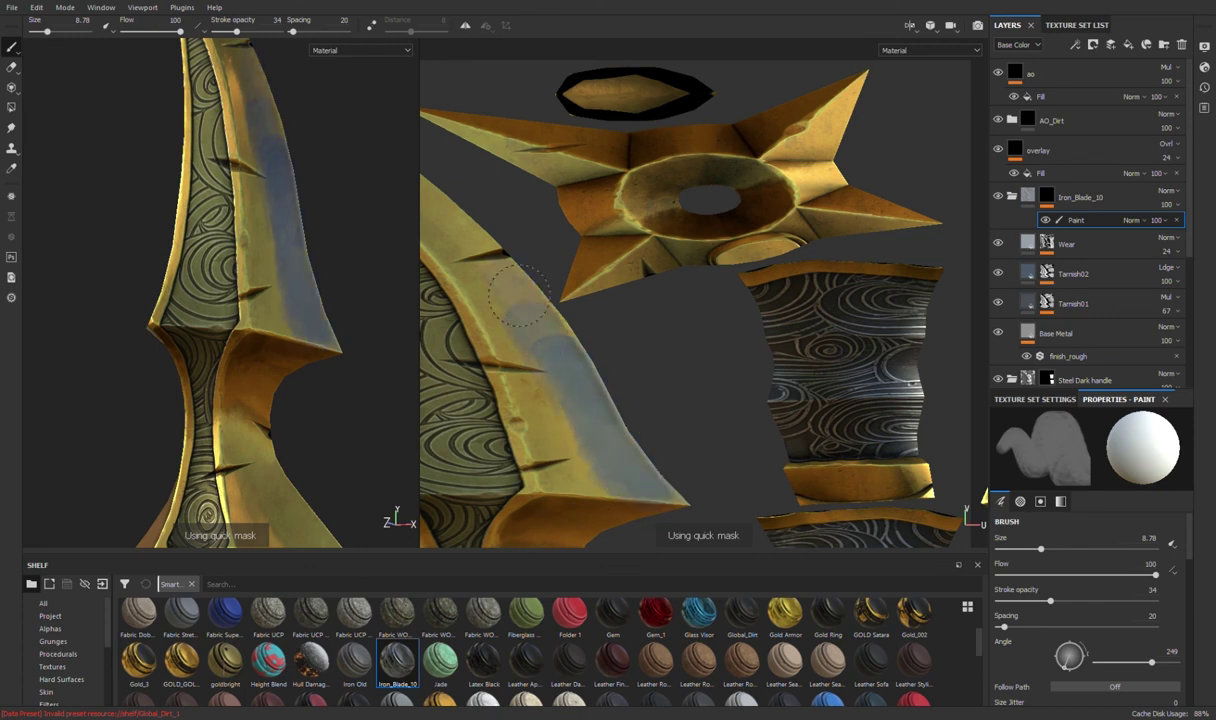
pyautogui.scroll(5, 520, 310)
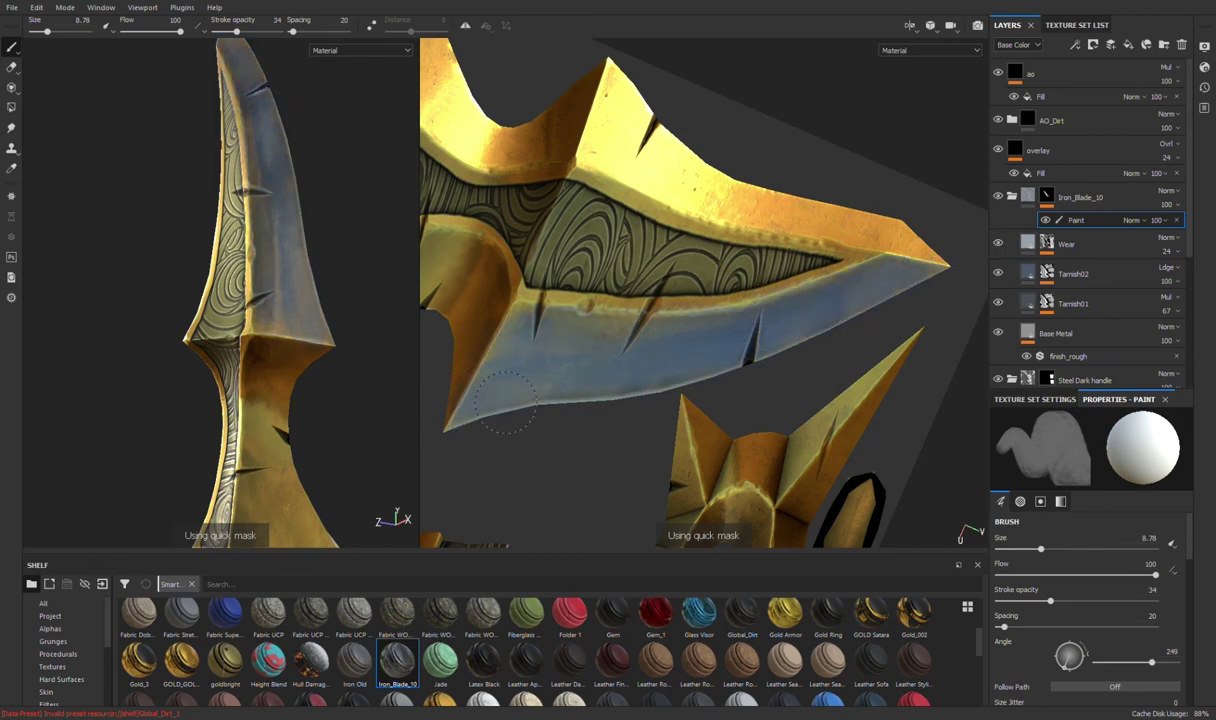
pyautogui.keyDown('alt'); pyautogui.moveTo(382, 372); pyautogui.dragTo(375, 374); pyautogui.keyUp('alt')
pyautogui.keyDown('shift'); pyautogui.moveTo(375, 374); pyautogui.dragTo(399, 378, button='right'); pyautogui.keyUp('shift')
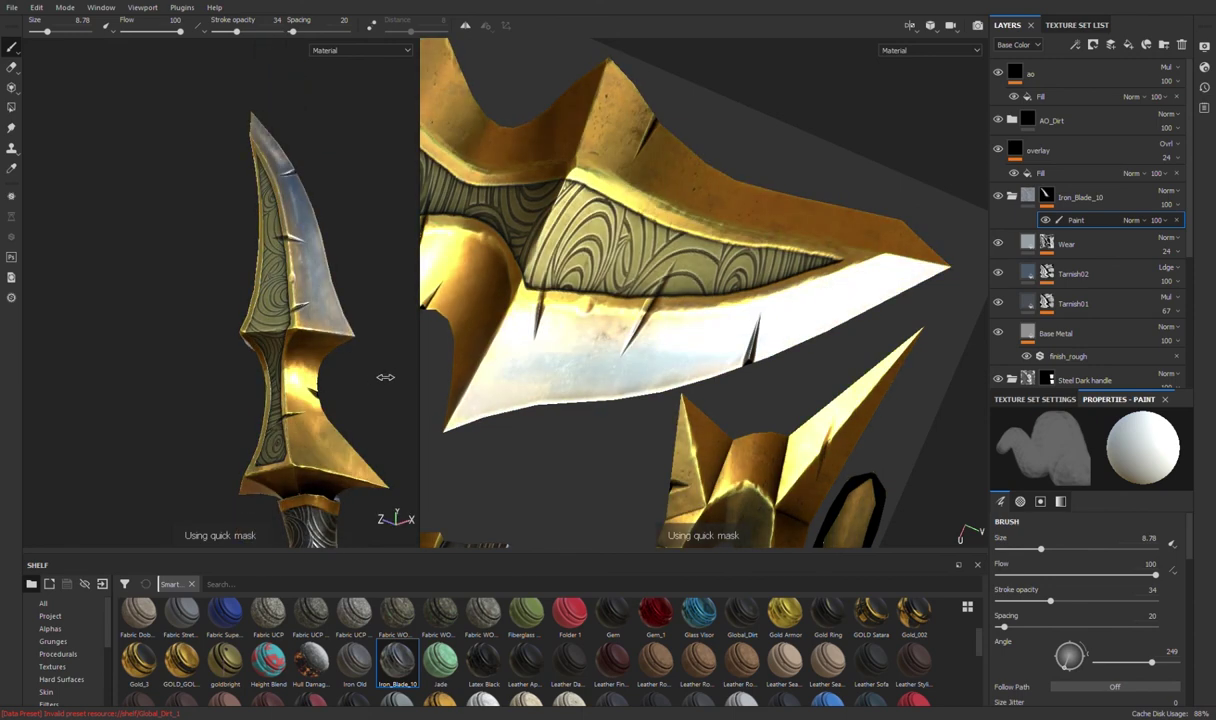
pyautogui.scroll(3, 733, 334)
pyautogui.scroll(2, 619, 429)
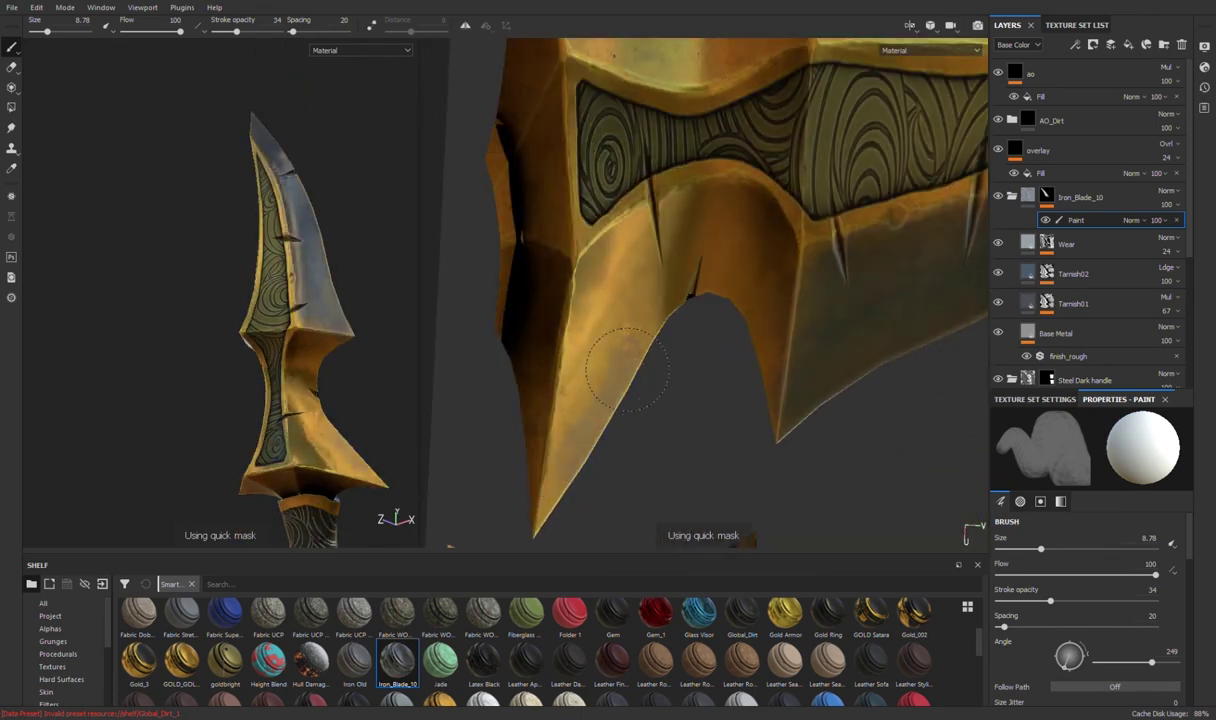
pyautogui.moveTo(725, 265); pyautogui.dragTo(601, 355)
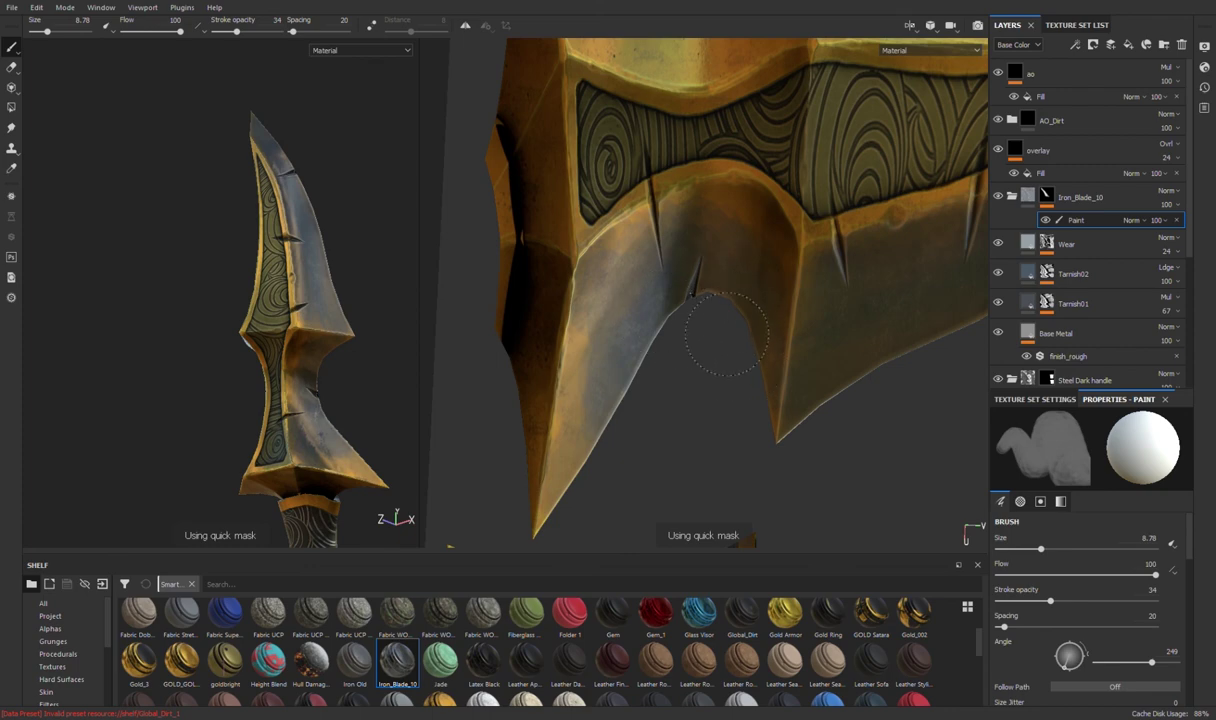
pyautogui.moveTo(405, 390)
pyautogui.keyDown('alt'); pyautogui.mouseDown()
pyautogui.moveTo(450, 380)
pyautogui.moveTo(353, 353)
pyautogui.moveTo(171, 361)
pyautogui.moveTo(405, 358)
pyautogui.moveTo(508, 383)
pyautogui.moveTo(630, 274)
pyautogui.mouseUp(); pyautogui.keyUp('alt')
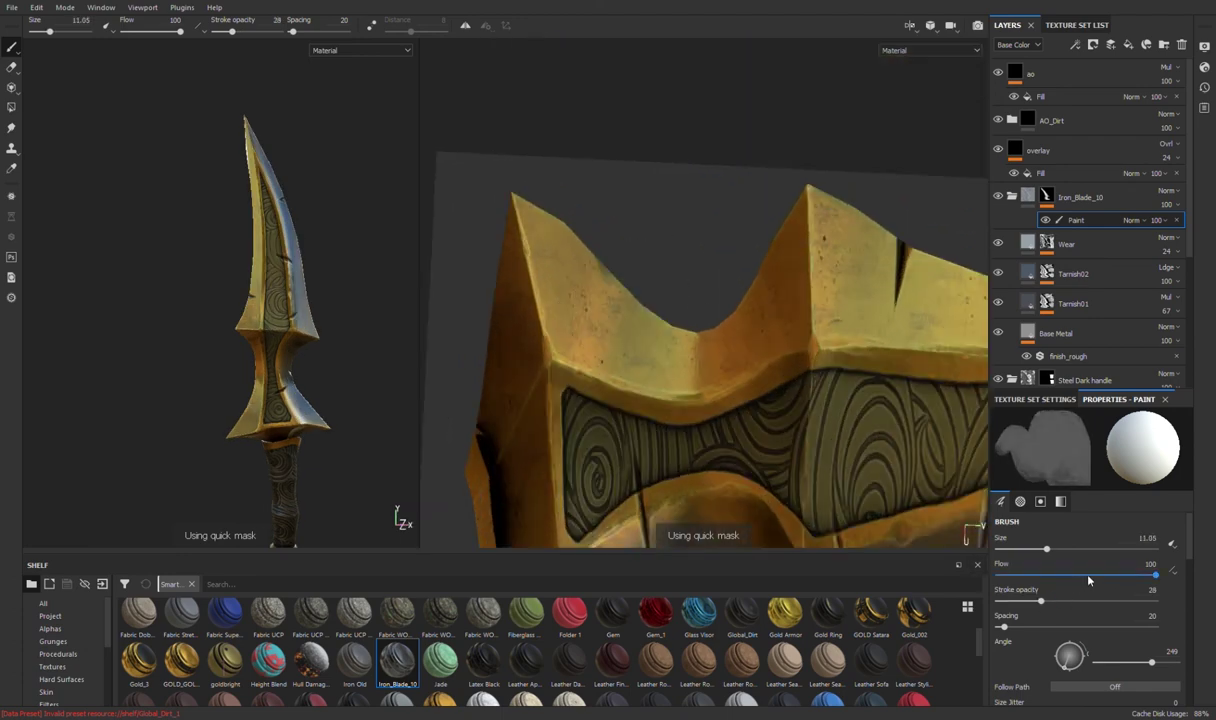
# Step: Inspect the iron edges around blade and guard, previewing Base Color and other channels
pyautogui.moveTo(676, 312)
pyautogui.keyDown('alt'); pyautogui.mouseDown()
pyautogui.moveTo(692, 271)
pyautogui.moveTo(557, 283)
pyautogui.mouseUp(); pyautogui.keyUp('alt')
pyautogui.moveTo(400, 240)
pyautogui.keyDown('alt'); pyautogui.mouseDown()
pyautogui.moveTo(366, 198)
pyautogui.moveTo(250, 178)
pyautogui.moveTo(239, 258)
pyautogui.mouseUp(); pyautogui.keyUp('alt')
pyautogui.press('c')
pyautogui.keyDown('alt'); pyautogui.moveTo(600, 350); pyautogui.dragTo(645, 440); pyautogui.keyUp('alt')
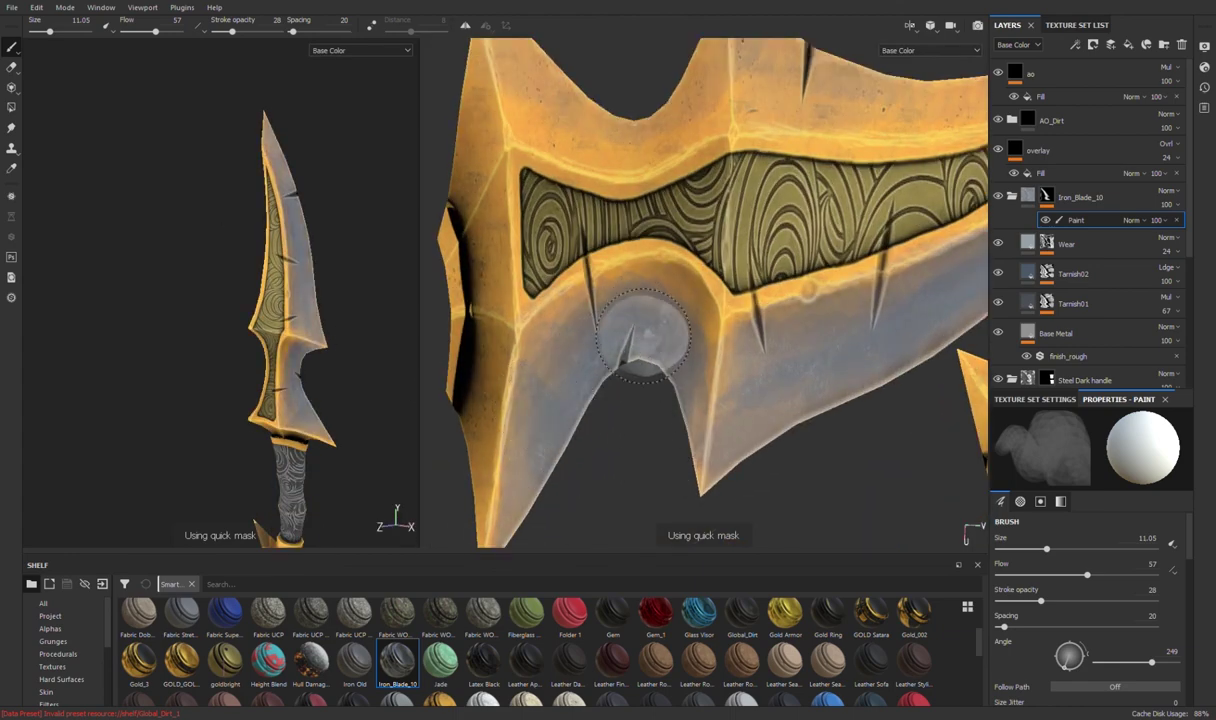
pyautogui.keyDown('alt'); pyautogui.moveTo(649, 347); pyautogui.dragTo(681, 418); pyautogui.keyUp('alt')
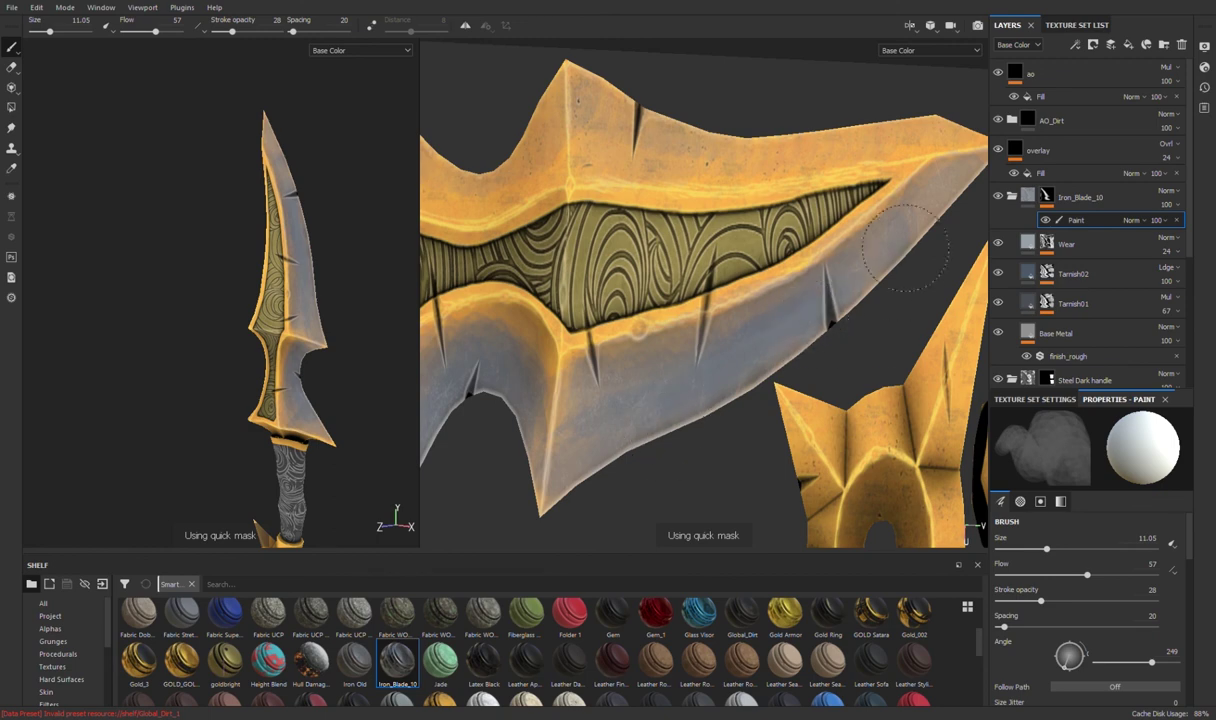
pyautogui.press('m')
pyautogui.moveTo(680, 360)
pyautogui.keyDown('alt'); pyautogui.mouseDown()
pyautogui.moveTo(441, 240)
pyautogui.moveTo(600, 330)
pyautogui.mouseUp(); pyautogui.keyUp('alt')
pyautogui.moveTo(370, 300)
pyautogui.keyDown('alt'); pyautogui.mouseDown()
pyautogui.moveTo(388, 289)
pyautogui.moveTo(385, 331)
pyautogui.moveTo(446, 300)
pyautogui.mouseUp(); pyautogui.keyUp('alt')
pyautogui.moveTo(673, 483)
pyautogui.keyDown('alt'); pyautogui.mouseDown()
pyautogui.moveTo(347, 393)
pyautogui.moveTo(369, 359)
pyautogui.mouseUp(); pyautogui.keyUp('alt')
pyautogui.press('c')
pyautogui.press('c')
pyautogui.press('c')
pyautogui.press('c')
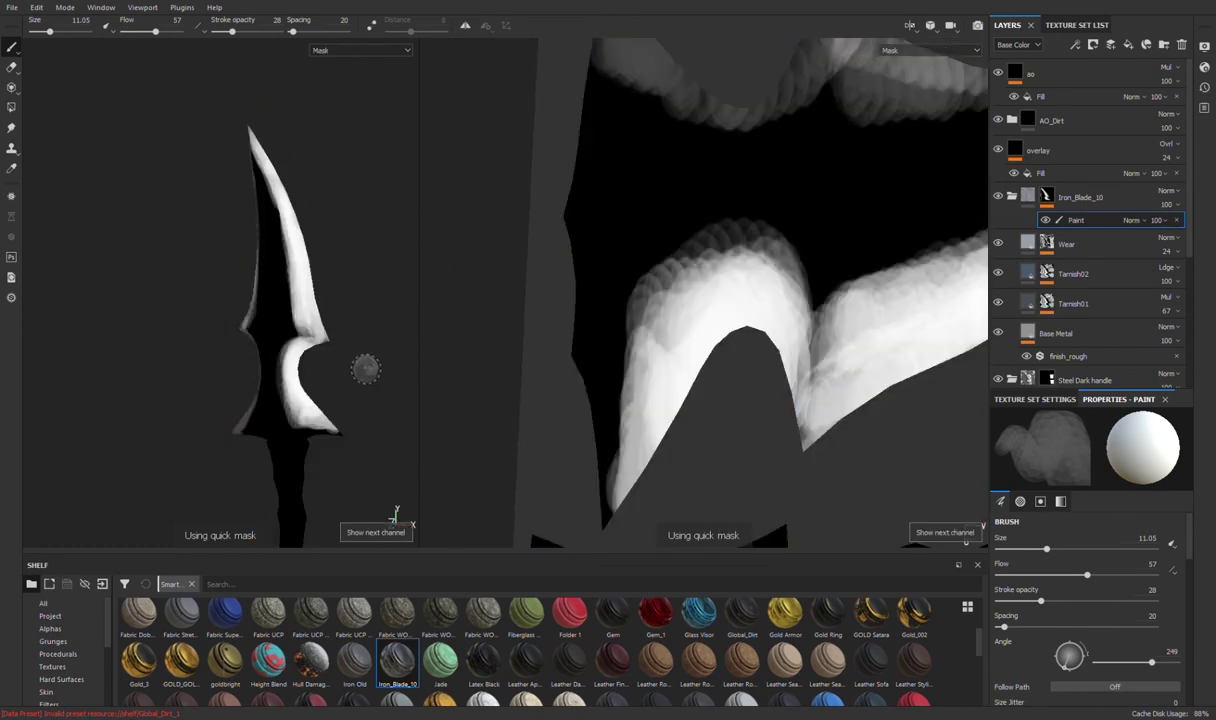
pyautogui.press('m')
# Step: Stand the blade upright in the view and shrink the brush
pyautogui.keyDown('alt'); pyautogui.moveTo(372, 364); pyautogui.dragTo(353, 318); pyautogui.keyUp('alt')
pyautogui.moveTo(640, 280)
pyautogui.keyDown('alt'); pyautogui.mouseDown()
pyautogui.moveTo(705, 340)
pyautogui.moveTo(712, 285)
pyautogui.mouseUp(); pyautogui.keyUp('alt')
pyautogui.scroll(-3, 712, 290)
pyautogui.scroll(-1, 712, 318)
pyautogui.press('[')
pyautogui.press('[')
pyautogui.scroll(3, 290, 330)
pyautogui.scroll(2, 640, 250)
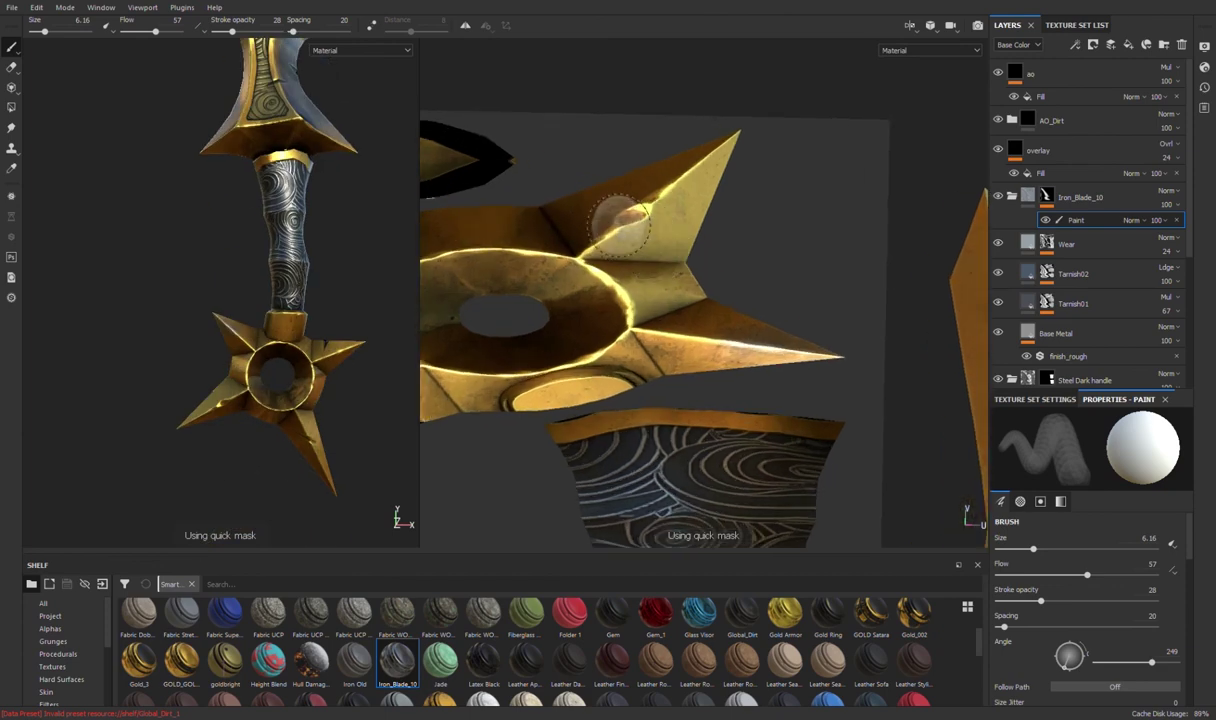
# Step: Make the brush fine and lower stroke opacity to 49
pyautogui.press('[')
pyautogui.press('[')
pyautogui.press('[')
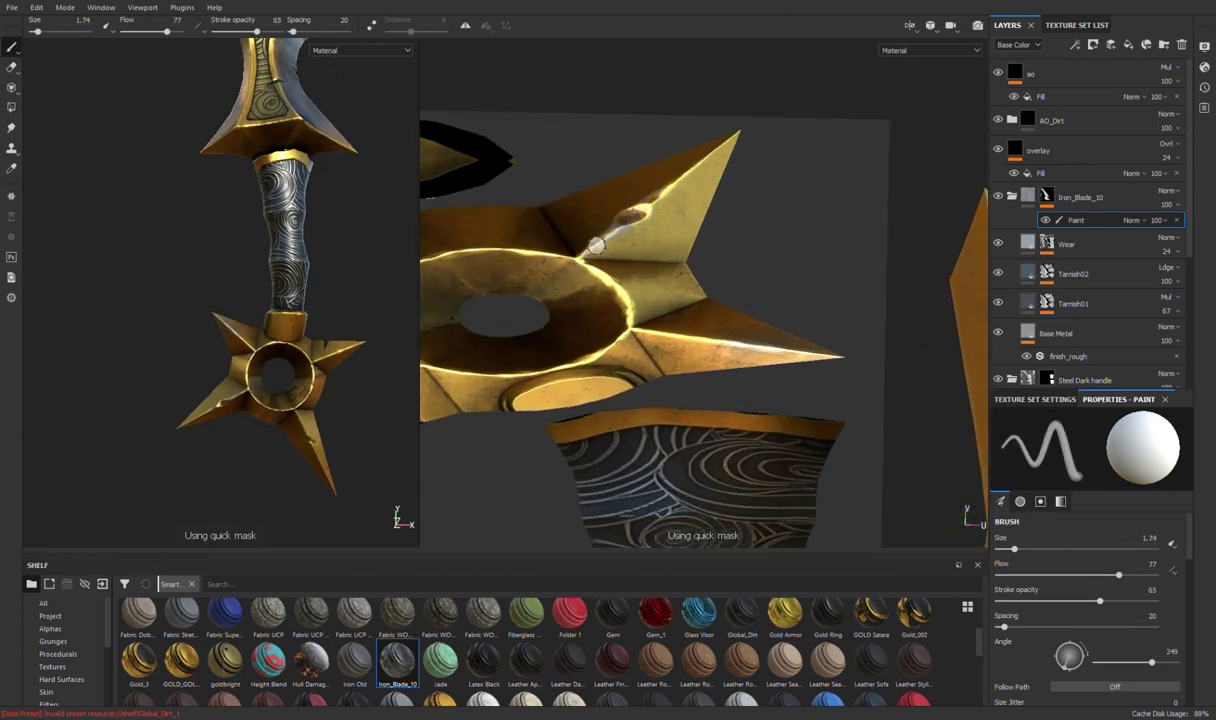
pyautogui.scroll(2, 412, 265)
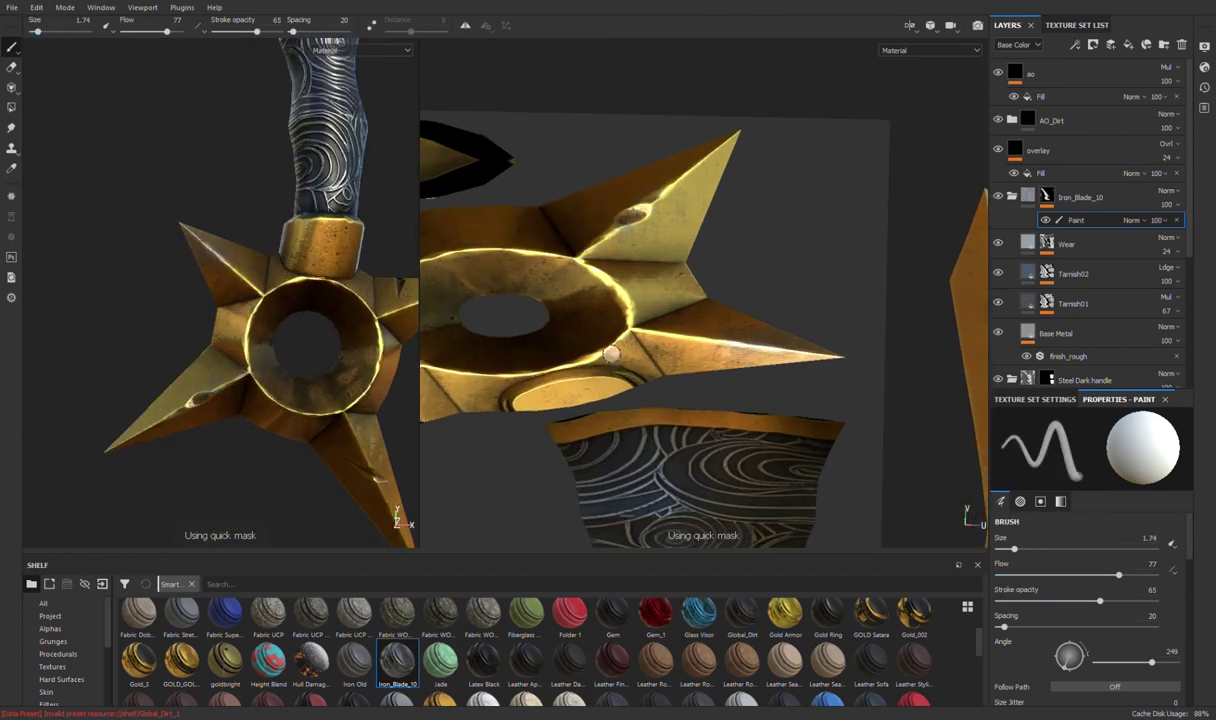
pyautogui.moveTo(698, 334); pyautogui.dragTo(733, 312, button='middle')
pyautogui.keyDown('ctrl'); pyautogui.moveTo(733, 312); pyautogui.dragTo(760, 160, button='right'); pyautogui.keyUp('ctrl')
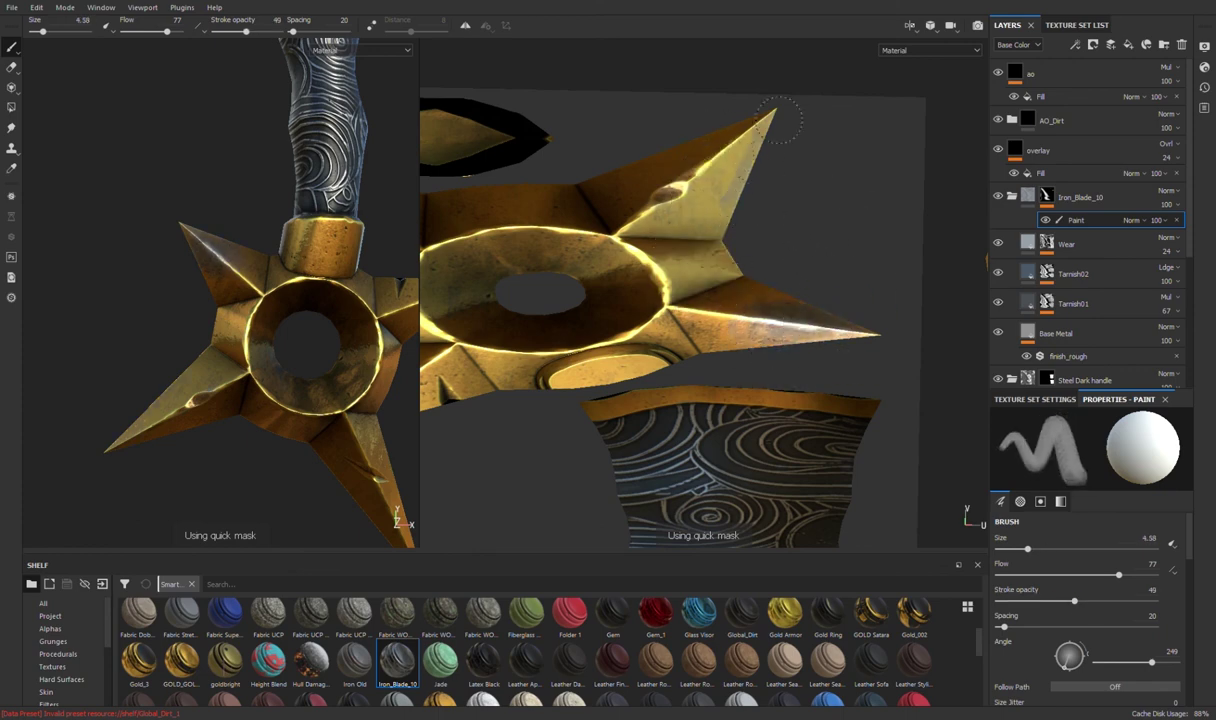
pyautogui.scroll(-1, 222, 350)
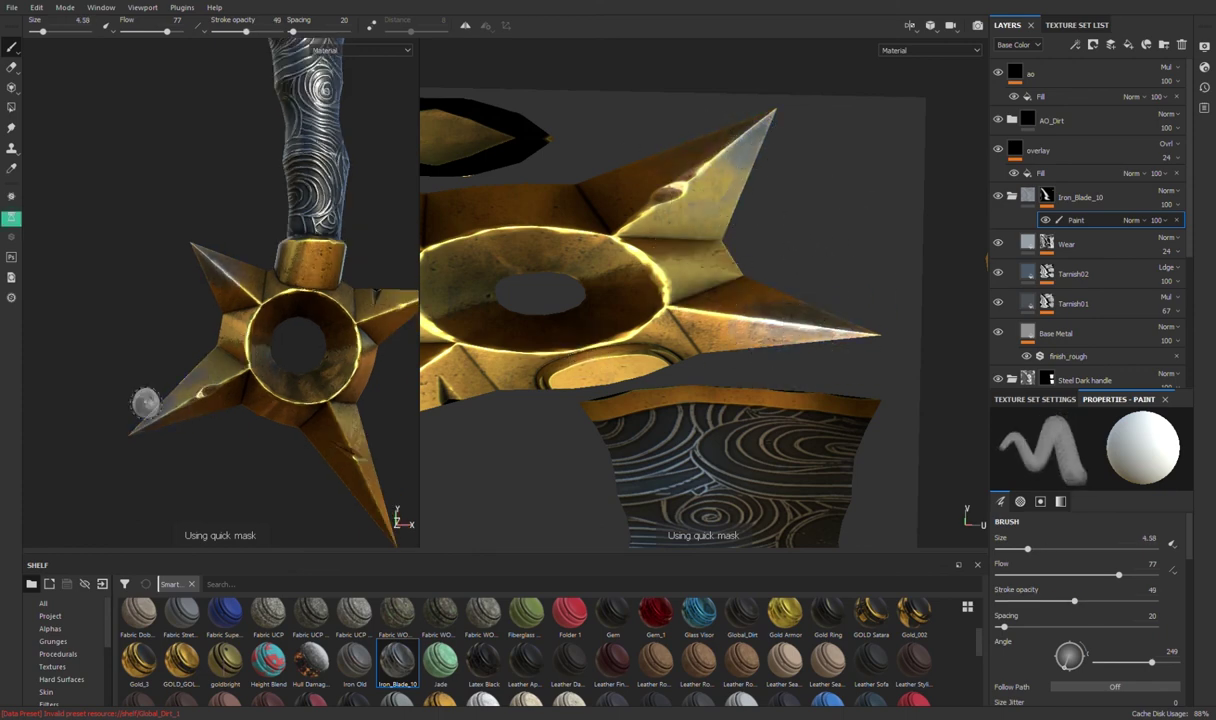
# Step: Switch the alpha to Brush Paint Diagonal and paint iron on the star guard's spike tips
pyautogui.moveTo(417, 412); pyautogui.dragTo(592, 370, button='middle')
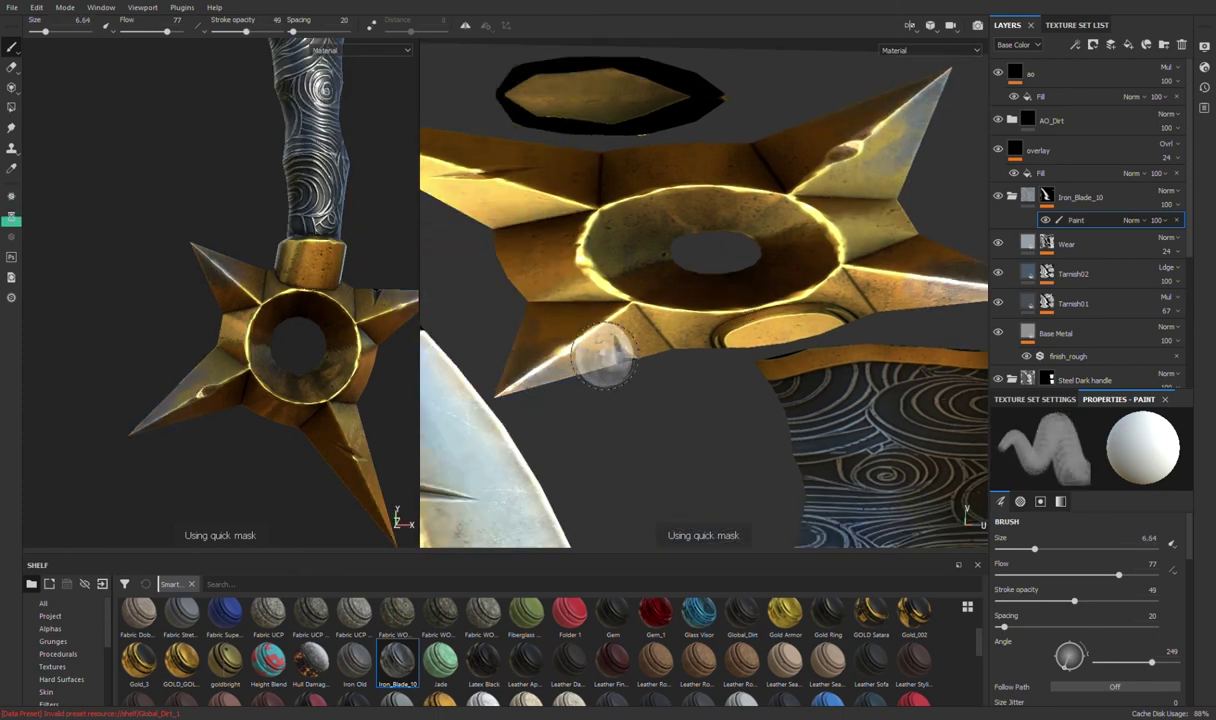
pyautogui.scroll(-5, 1056, 638)
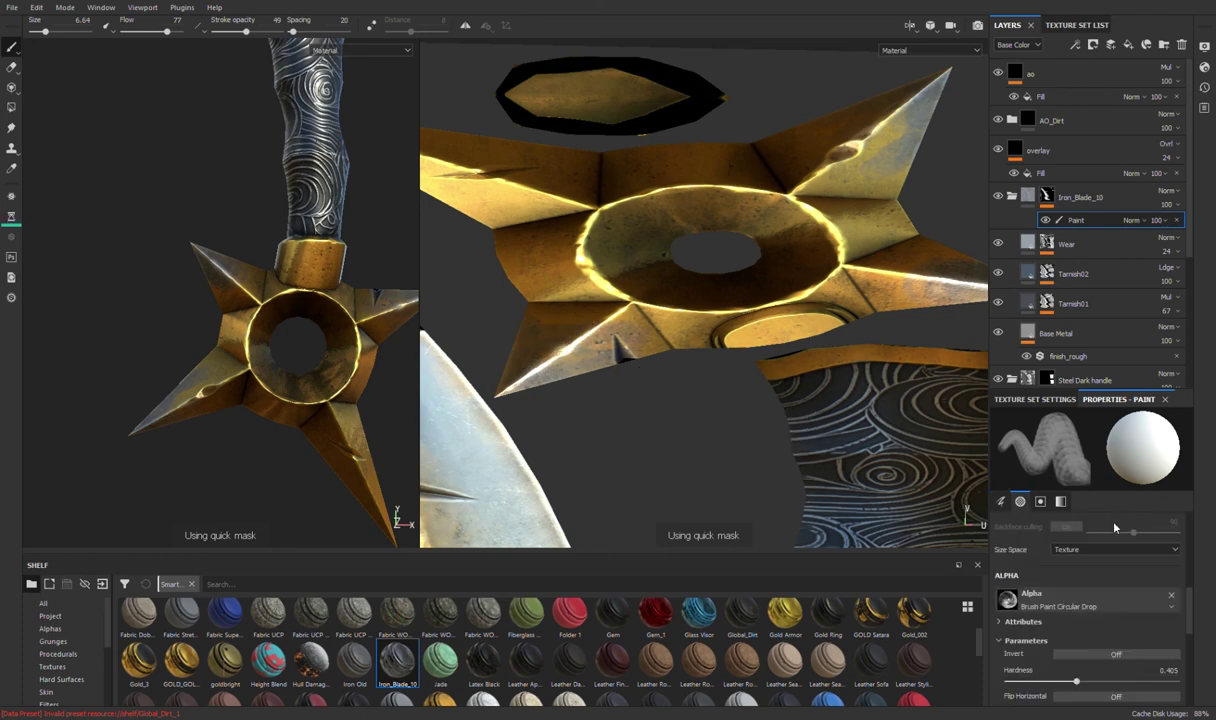
pyautogui.keyDown('alt'); pyautogui.moveTo(470, 250); pyautogui.dragTo(484, 218); pyautogui.keyUp('alt')
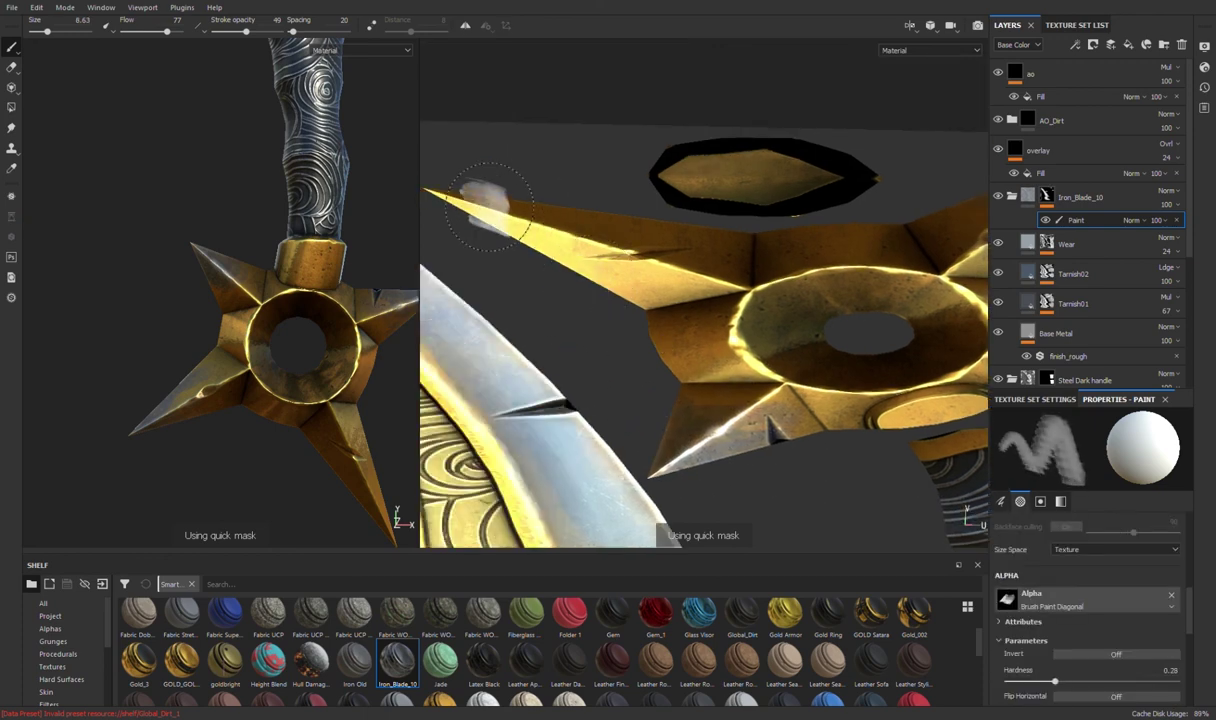
pyautogui.moveTo(490, 205); pyautogui.dragTo(545, 238, button='middle')
pyautogui.keyDown('ctrl'); pyautogui.moveTo(545, 232); pyautogui.dragTo(652, 280, button='right'); pyautogui.keyUp('ctrl')
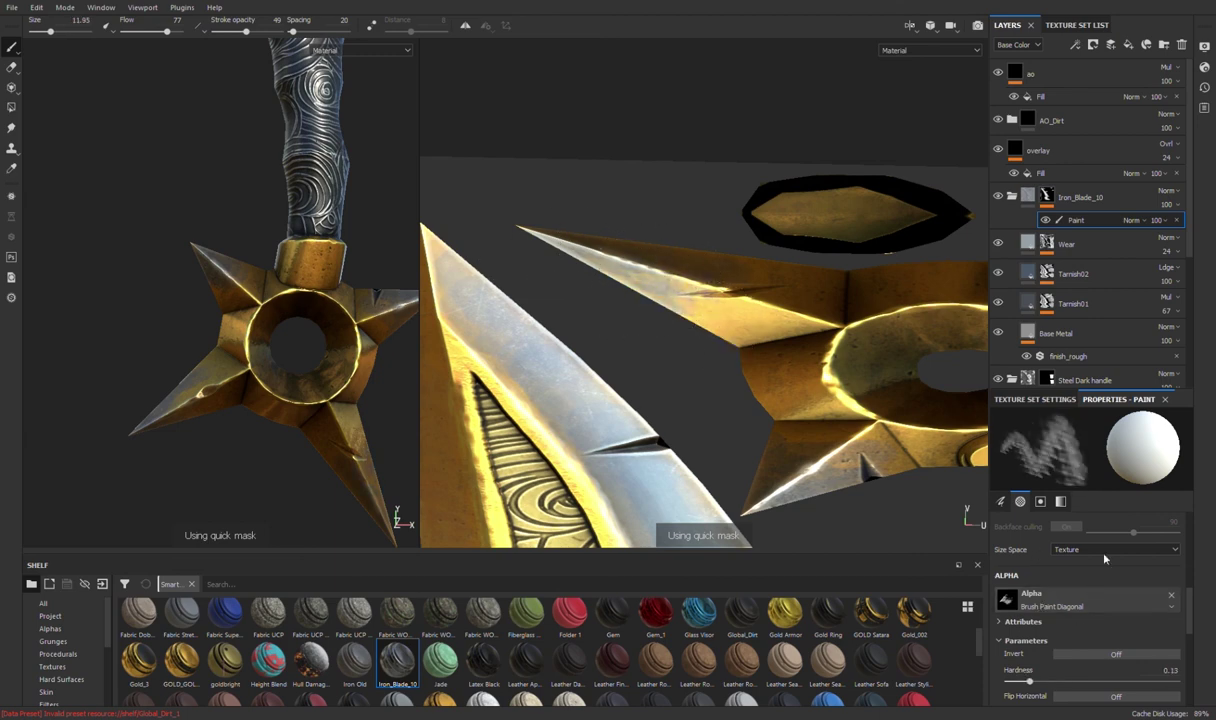
# Step: Use a Shape Cone alpha with hardness 0, review the dagger, and set mask paint to black (0)
pyautogui.click(1171, 595)
pyautogui.scroll(-3, 310, 290)
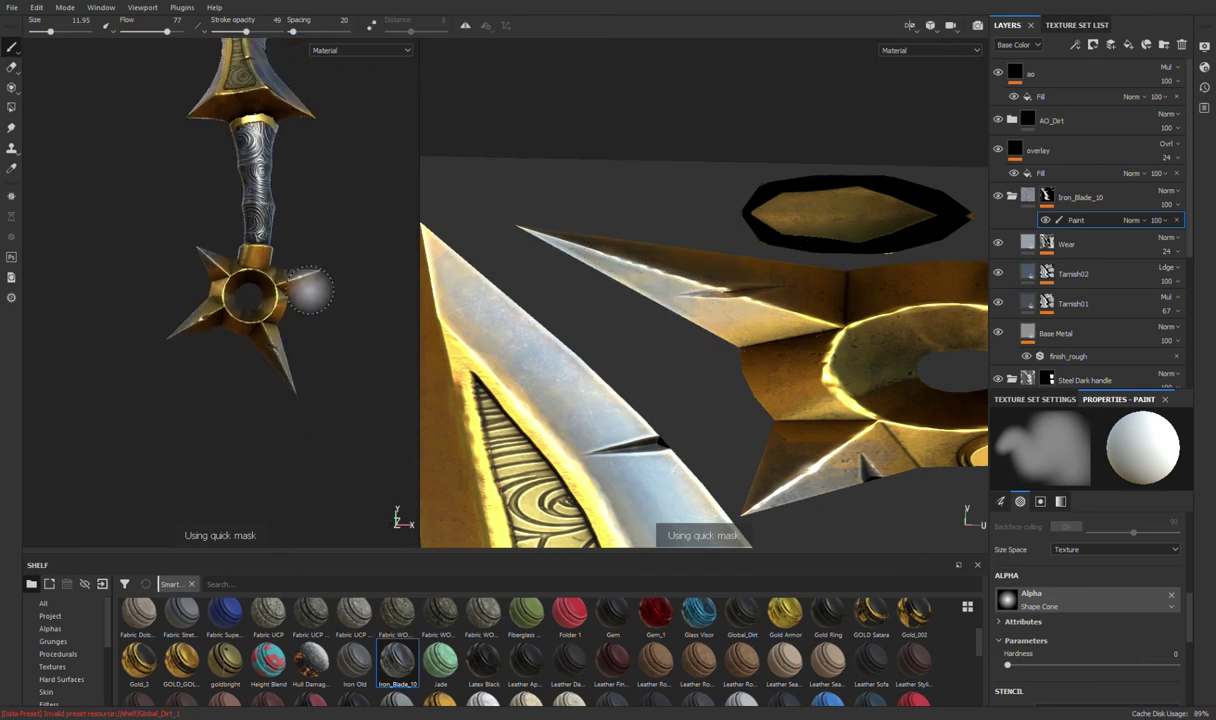
pyautogui.scroll(-1, 655, 400)
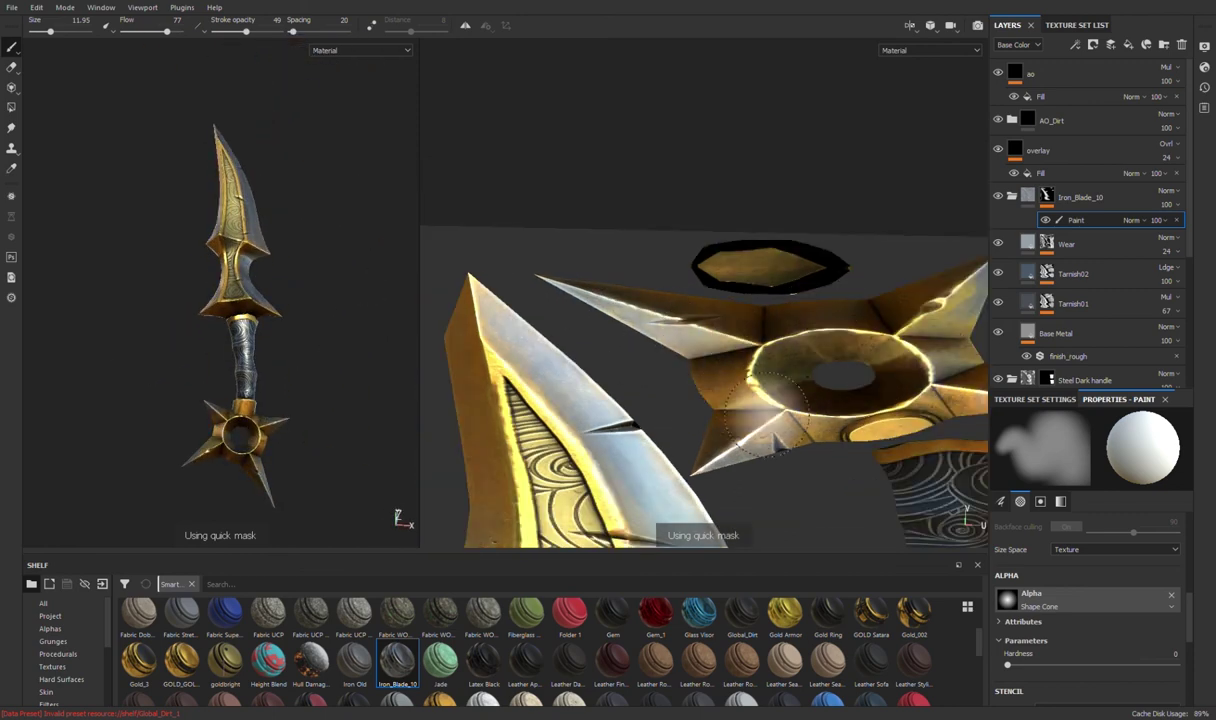
pyautogui.keyDown('alt'); pyautogui.moveTo(300, 335); pyautogui.dragTo(496, 332); pyautogui.keyUp('alt')
pyautogui.scroll(-2, 496, 332)
pyautogui.moveTo(276, 238)
pyautogui.keyDown('alt'); pyautogui.mouseDown()
pyautogui.moveTo(375, 256)
pyautogui.moveTo(380, 313)
pyautogui.moveTo(360, 340)
pyautogui.moveTo(350, 320)
pyautogui.mouseUp(); pyautogui.keyUp('alt')
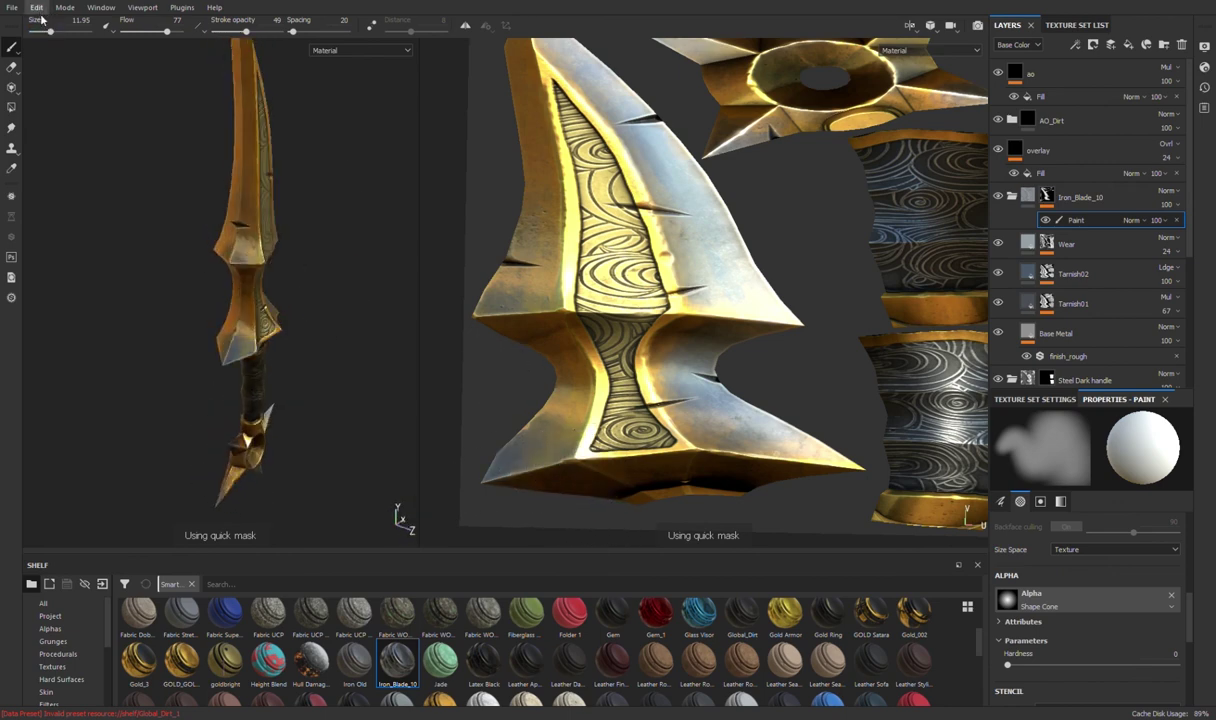
pyautogui.moveTo(532, 357); pyautogui.dragTo(582, 297, button='middle')
pyautogui.press('x')
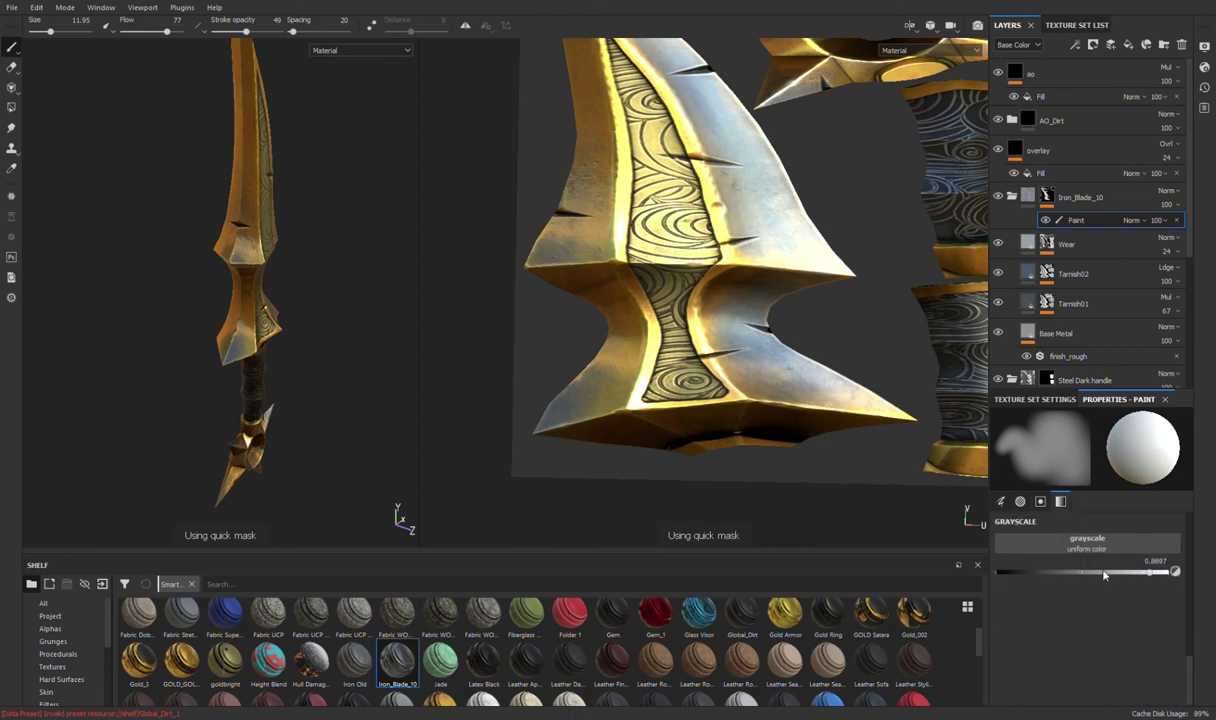
pyautogui.moveTo(310, 330)
pyautogui.keyDown('alt'); pyautogui.mouseDown()
pyautogui.moveTo(176, 326)
pyautogui.moveTo(109, 295)
pyautogui.moveTo(290, 332)
pyautogui.moveTo(265, 320)
pyautogui.mouseUp(); pyautogui.keyUp('alt')
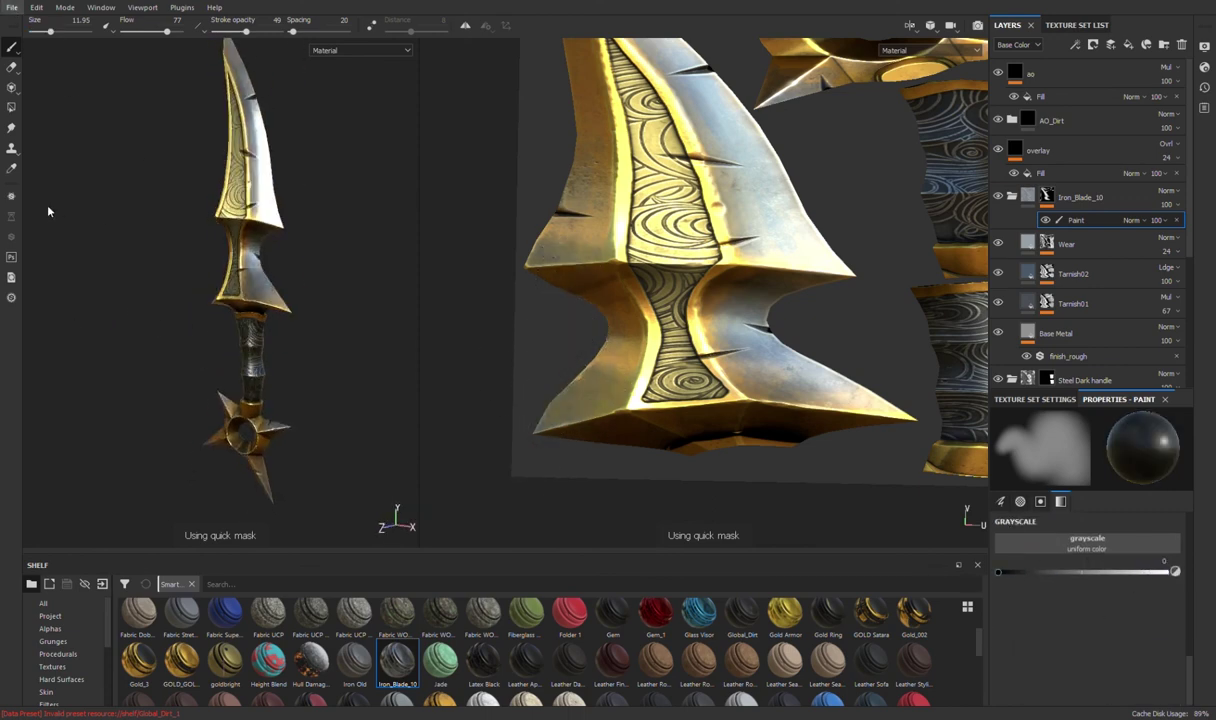